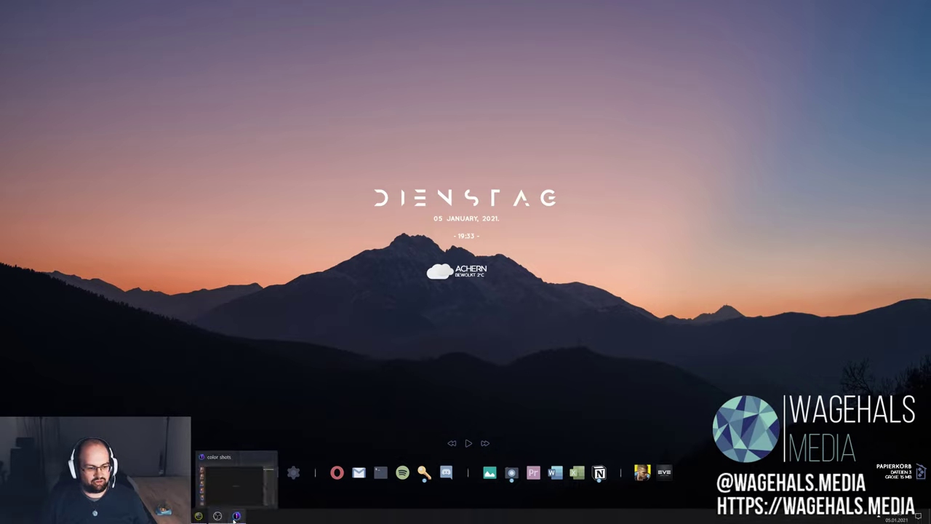
- Open Capture One's 'color shots' session and view the first portraits, DSC07315 and DSC07316
left_click(878, 516)
right_click(876, 459)
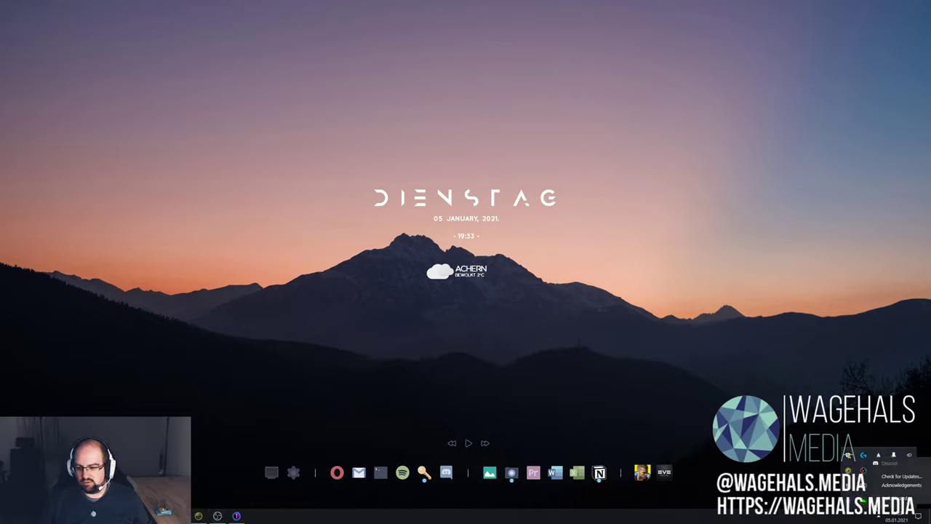
left_click(902, 476)
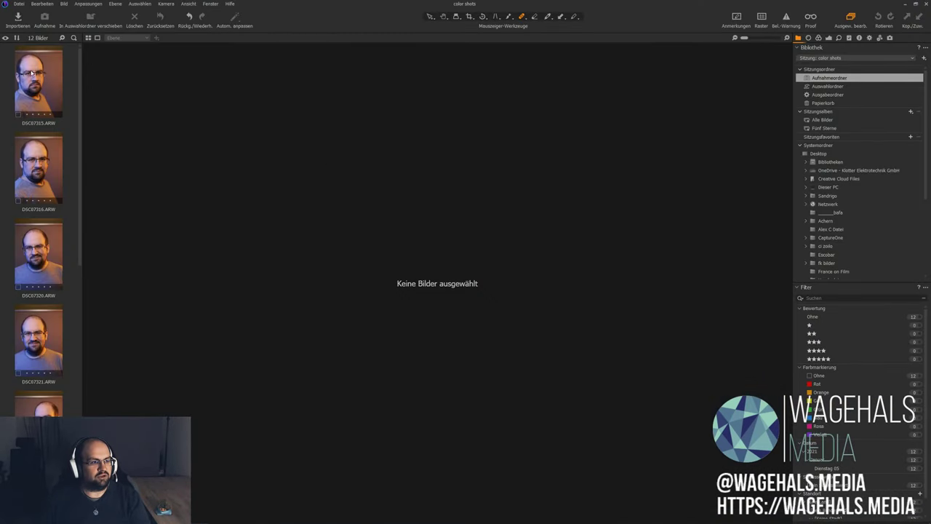
left_click(31, 72)
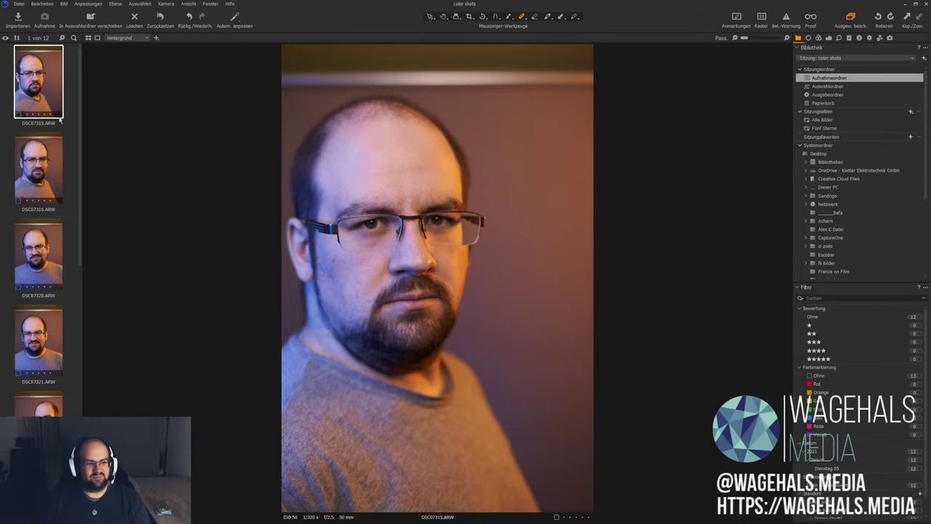
left_click(54, 178)
- Zoom in to inspect DSC07320, then delete it from the session
key("Down")
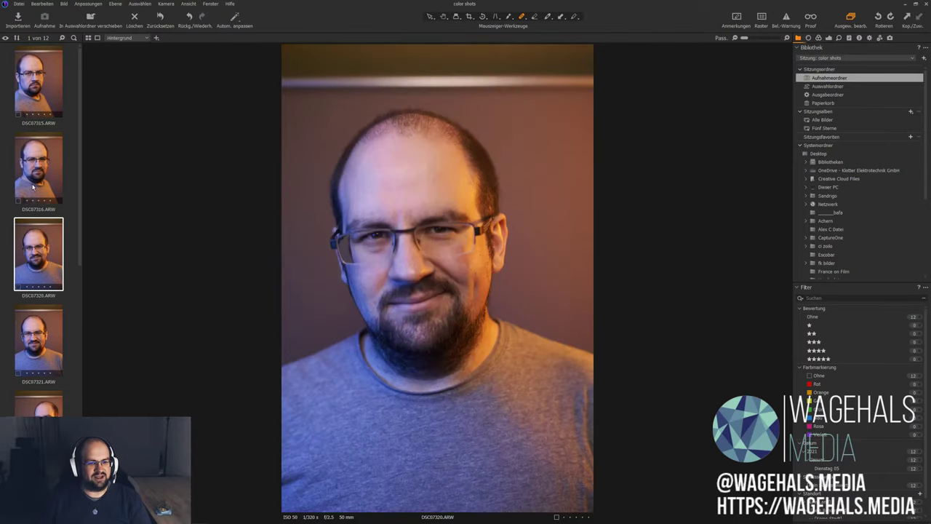
scroll(432, 235, "up", 2)
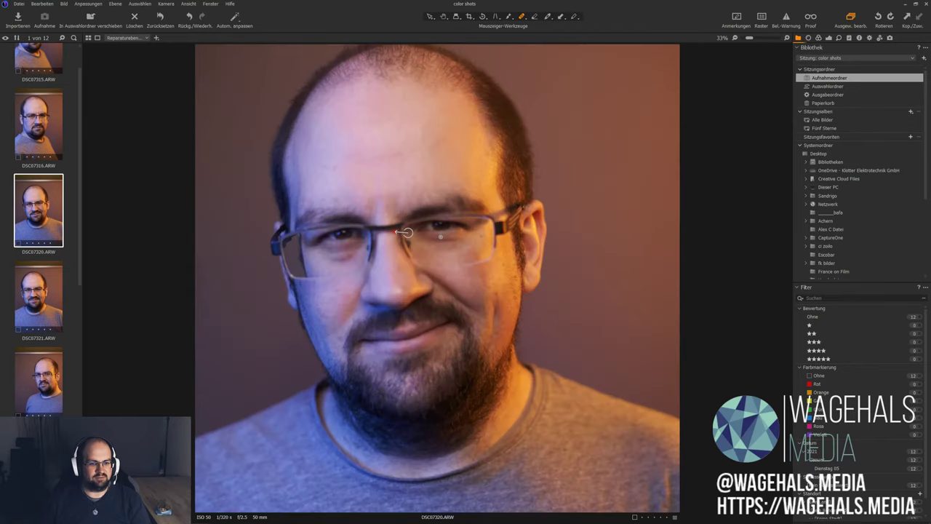
scroll(432, 234, "up", 1)
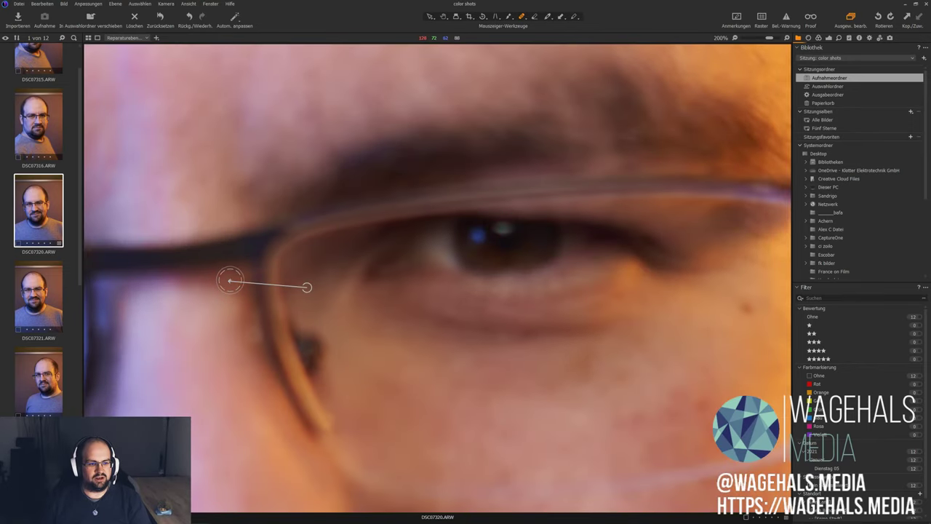
right_click(230, 280)
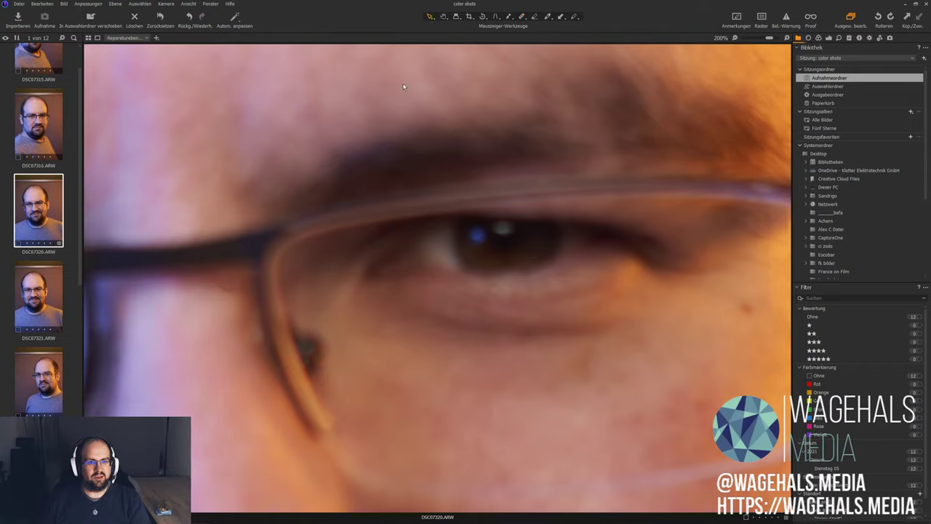
left_click(445, 16)
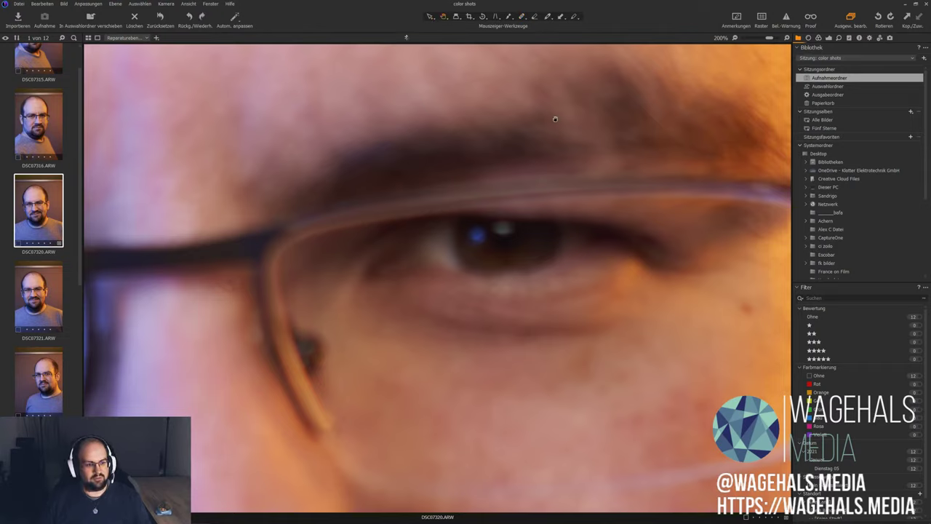
left_click(348, 262)
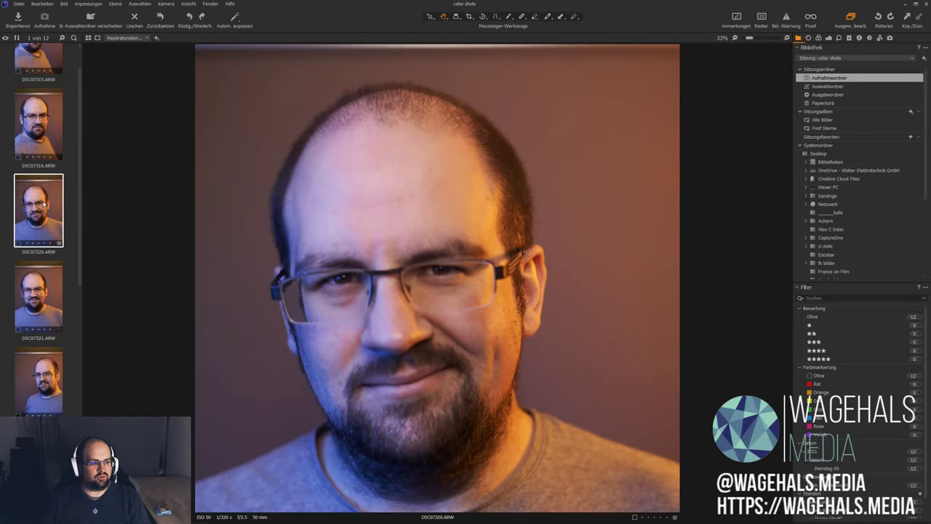
key("Delete")
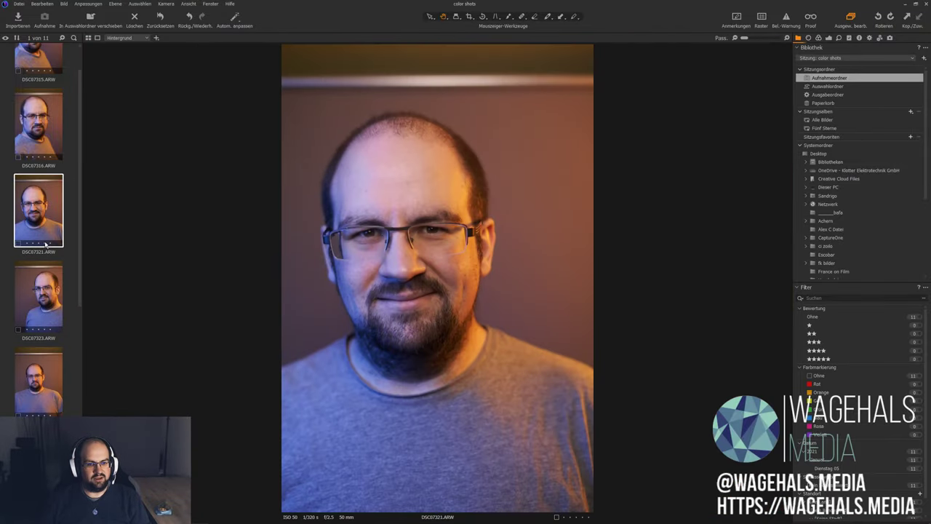
- Zoom in to check DSC07323's focus, then step on to DSC07327
key("Down")
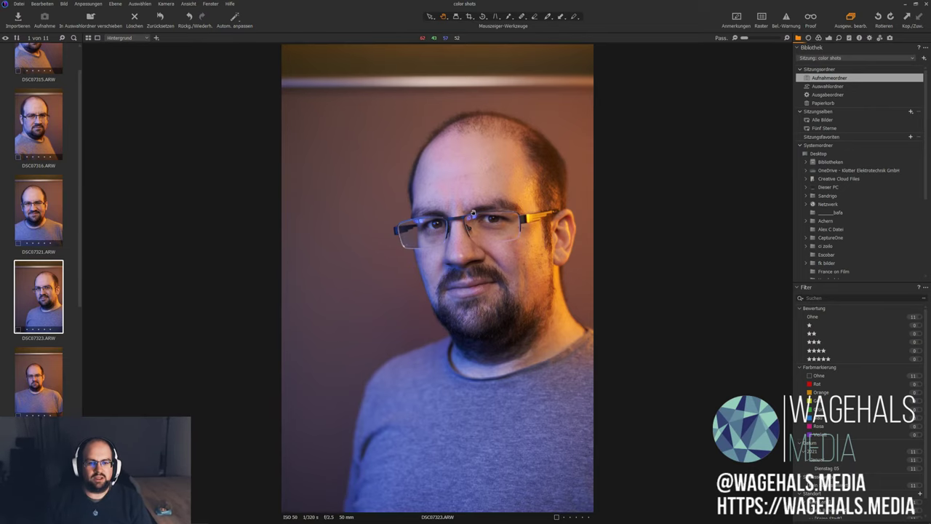
scroll(473, 214, "up", 3)
scroll(521, 217, "up", 2)
scroll(521, 217, "up", 2)
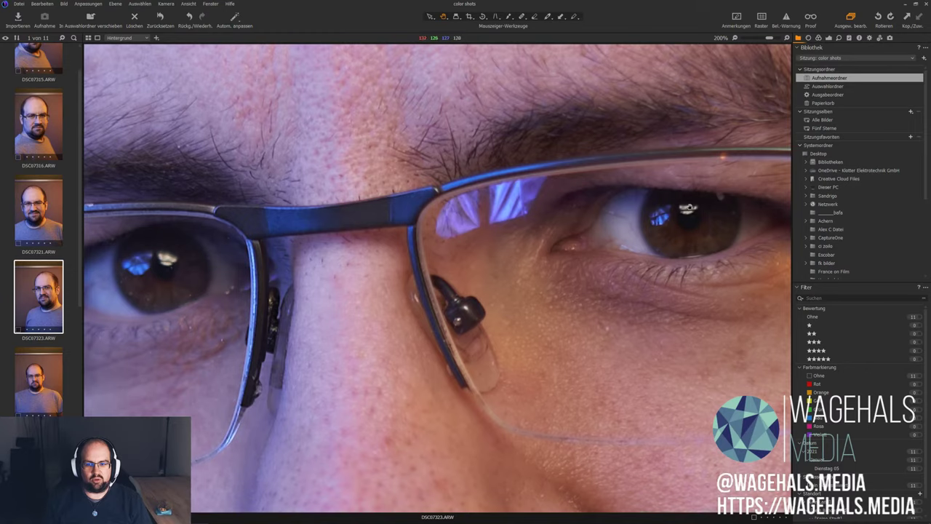
scroll(704, 209, "up", 1)
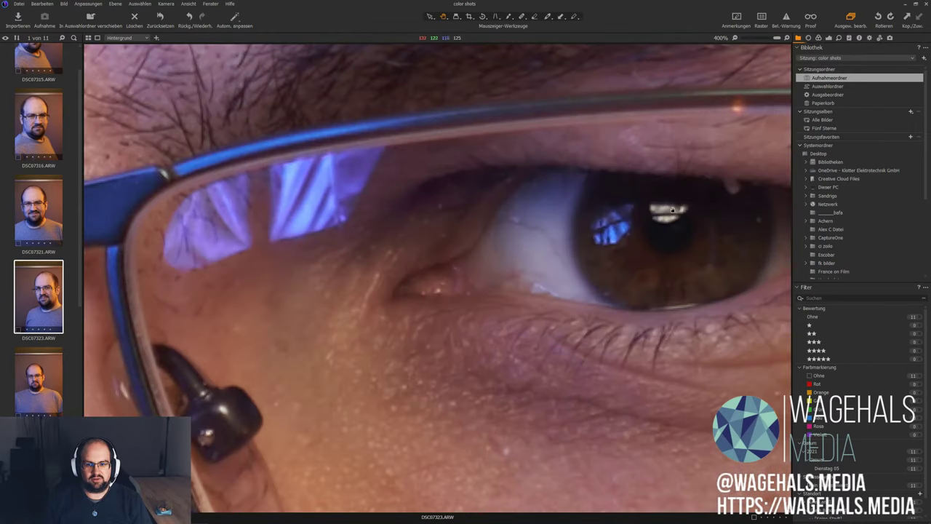
scroll(670, 209, "down", 3)
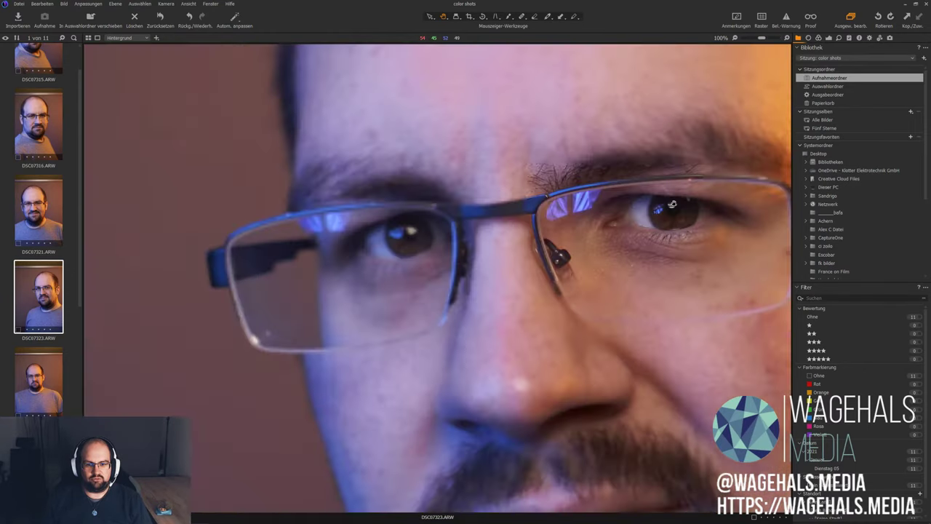
scroll(663, 209, "down", 1)
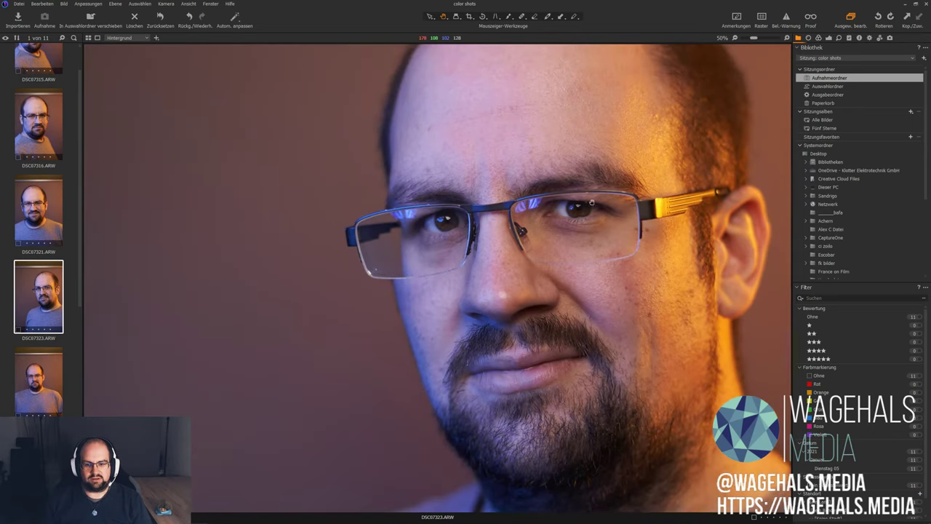
scroll(607, 209, "down", 1)
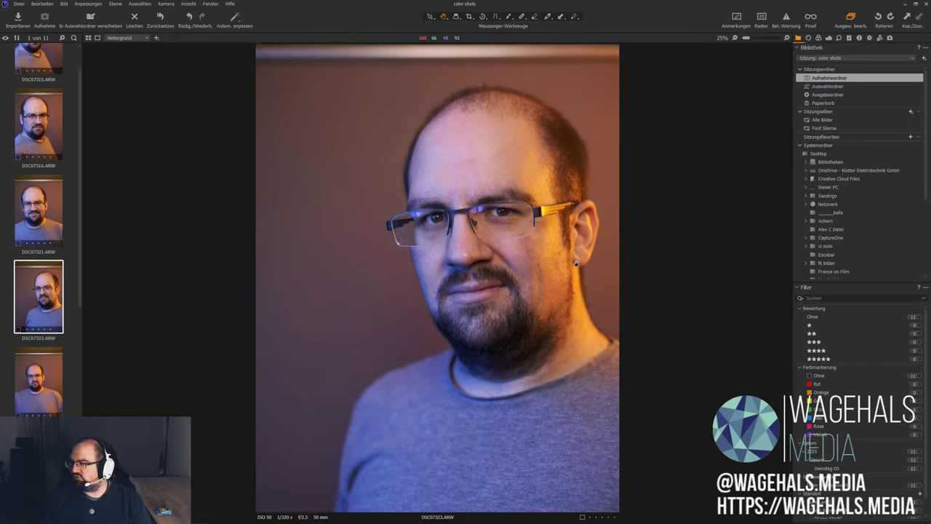
key("Right")
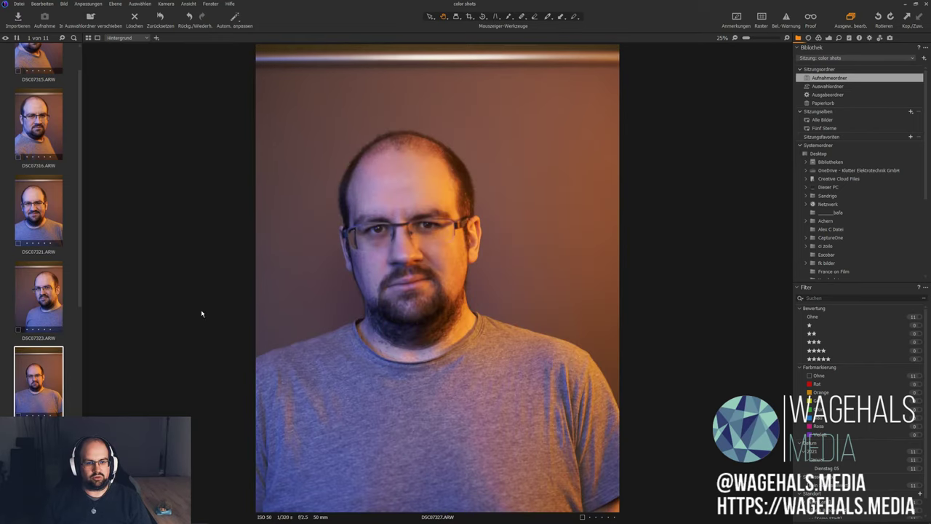
- Delete DSC07327, then browse through DSC07334 to the crossed-arms shot DSC07335
key("Right")
scroll(77, 365, "down", 2)
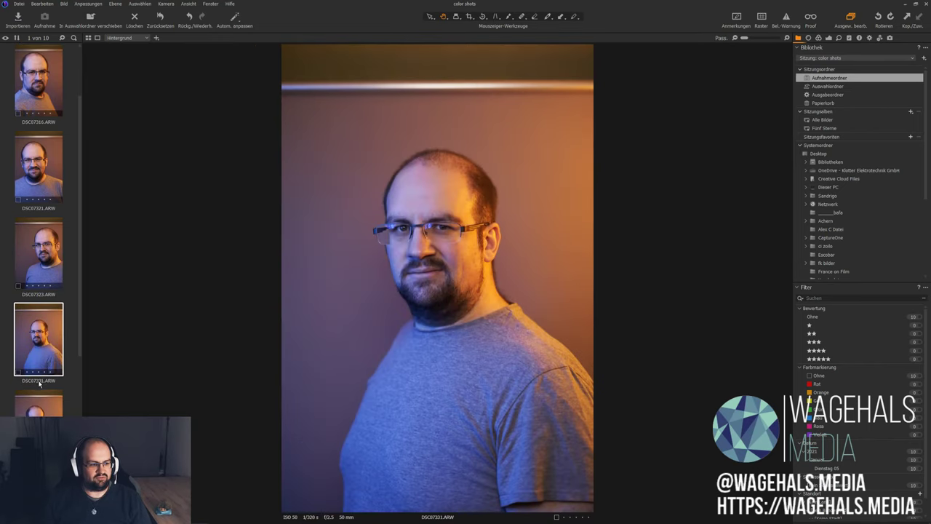
left_click(42, 381)
scroll(42, 381, "down", 2)
left_click(45, 395)
scroll(45, 395, "down", 1)
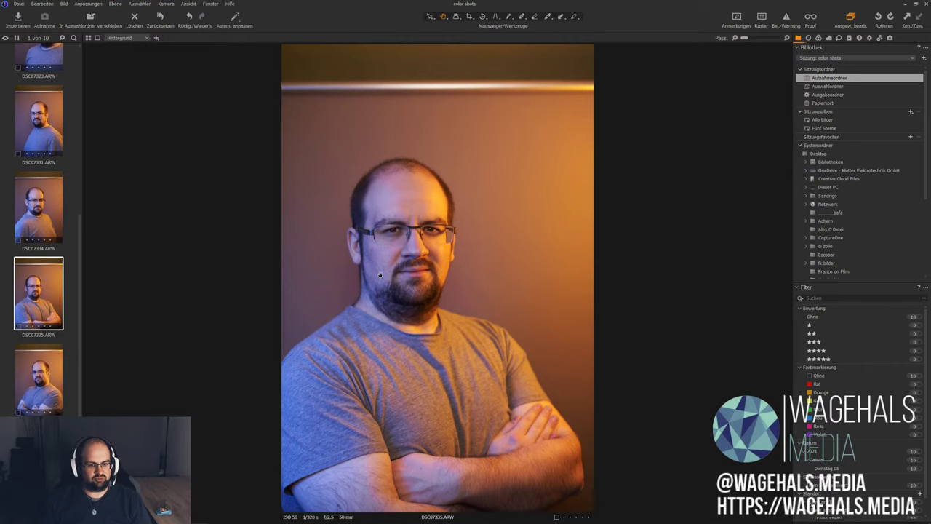
scroll(378, 265, "up", 1)
scroll(346, 259, "up", 1)
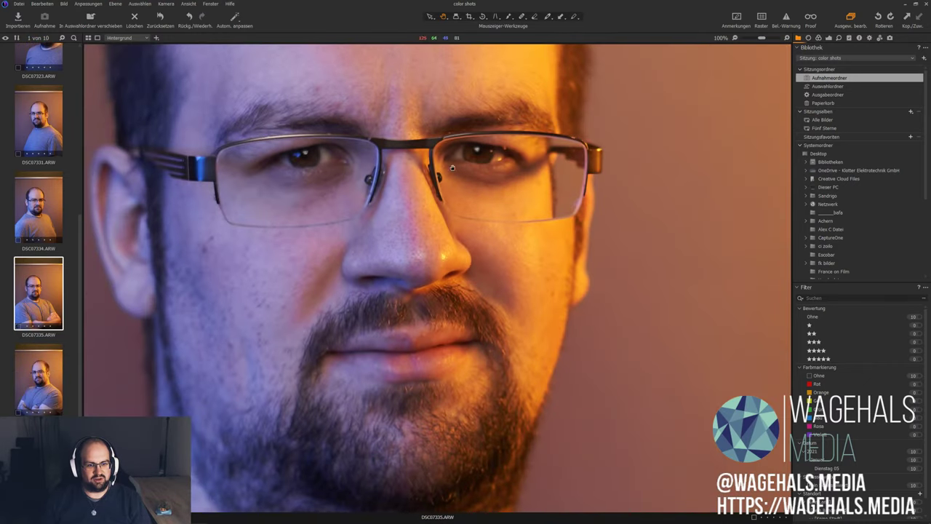
scroll(411, 306, "down", 1)
scroll(400, 291, "down", 1)
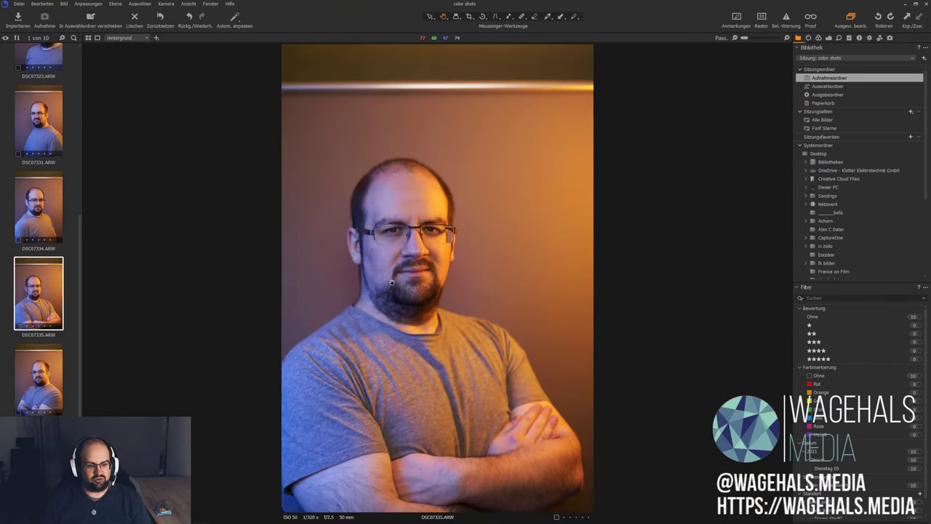
- Compare DSC07336–DSC07338, then return to DSC07335 and rate it five stars
left_click(35, 375)
scroll(35, 341, "down", 1)
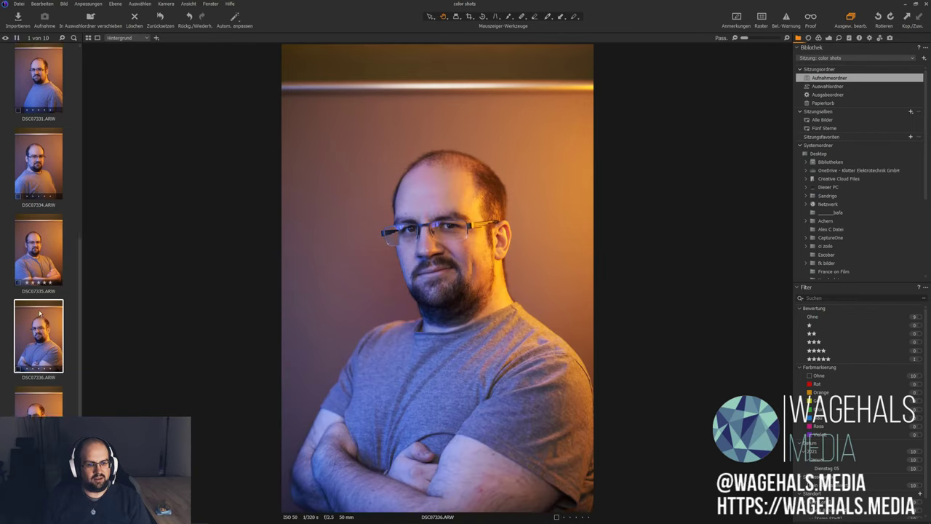
left_click(40, 384)
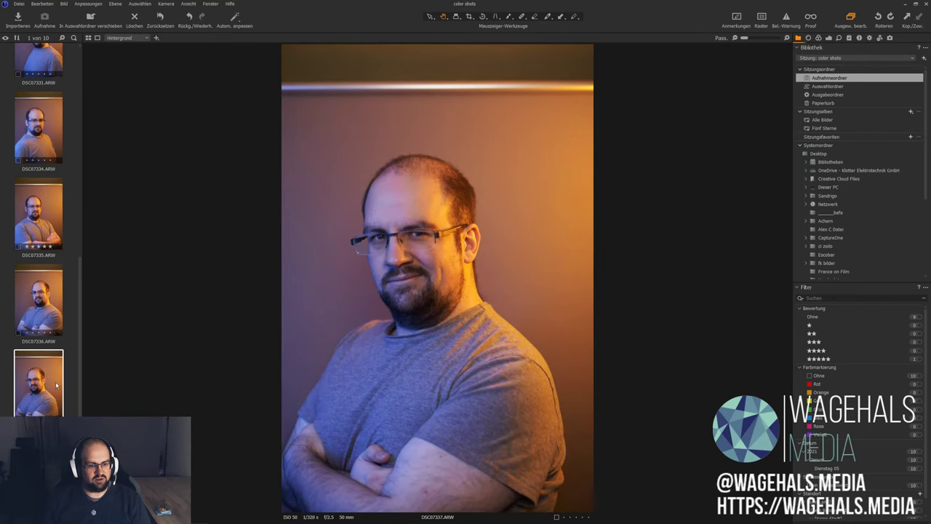
key("Right")
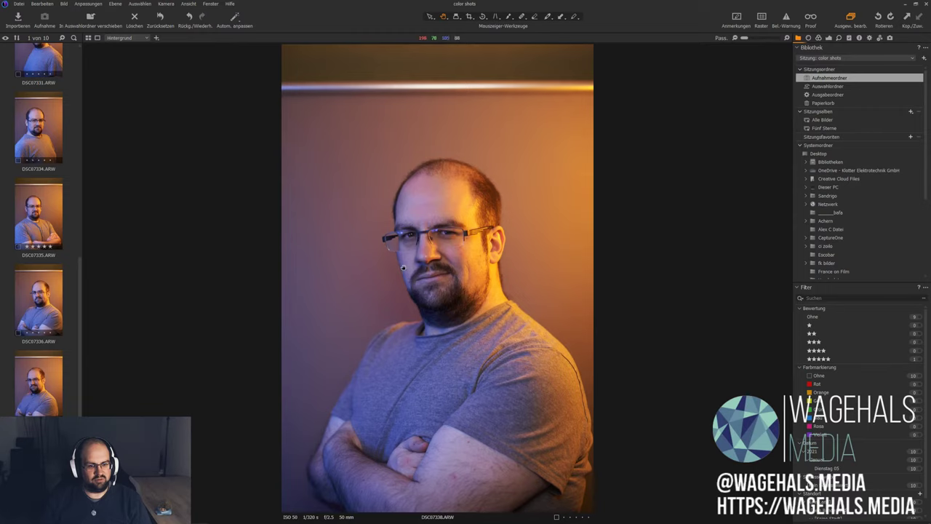
key("Right")
key("Left")
left_click(35, 247)
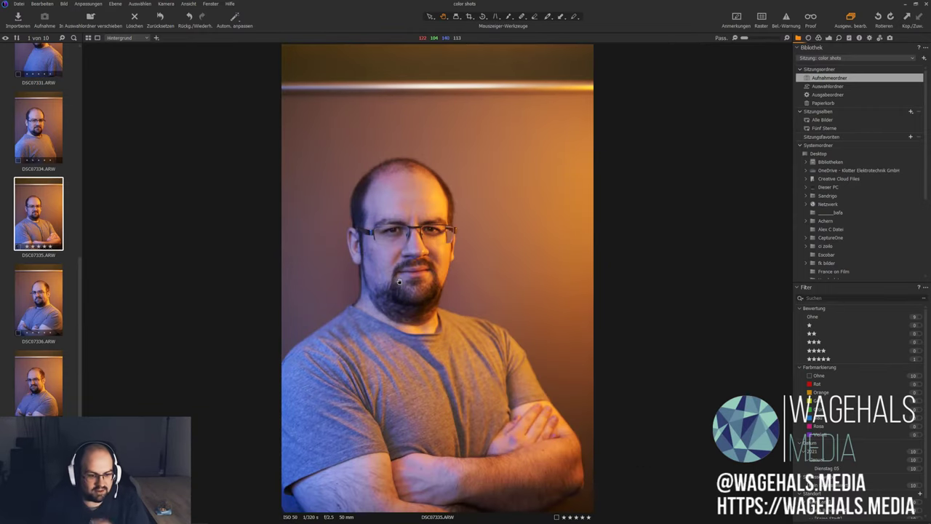
scroll(417, 262, "up", 1)
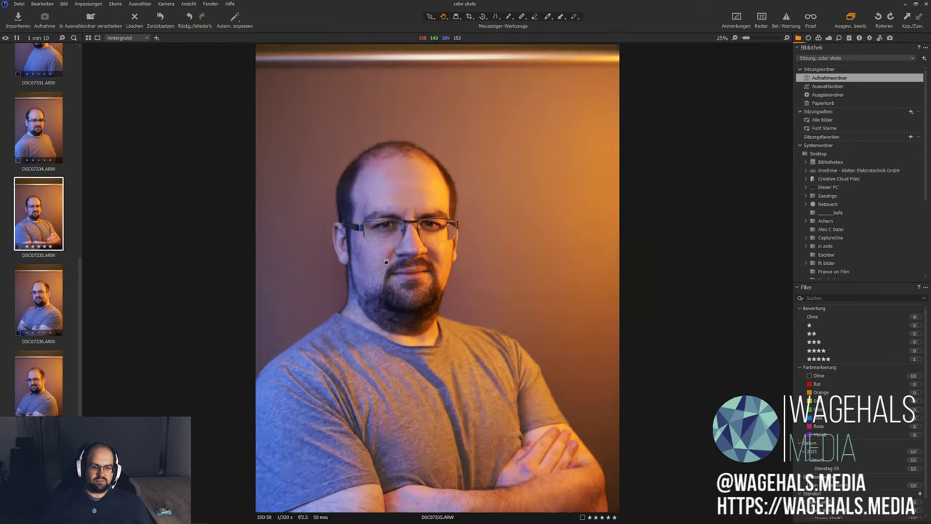
scroll(417, 262, "up", 2)
scroll(358, 280, "down", 1)
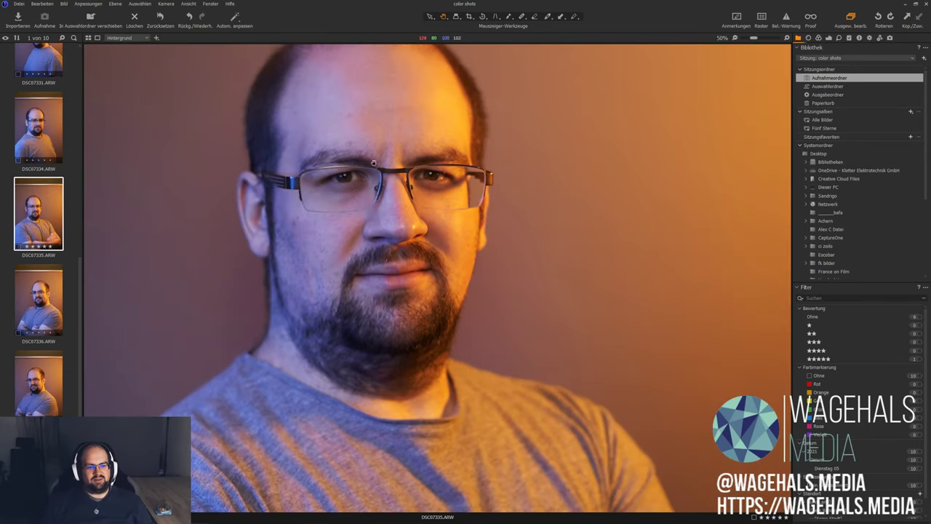
scroll(328, 147, "down", 1)
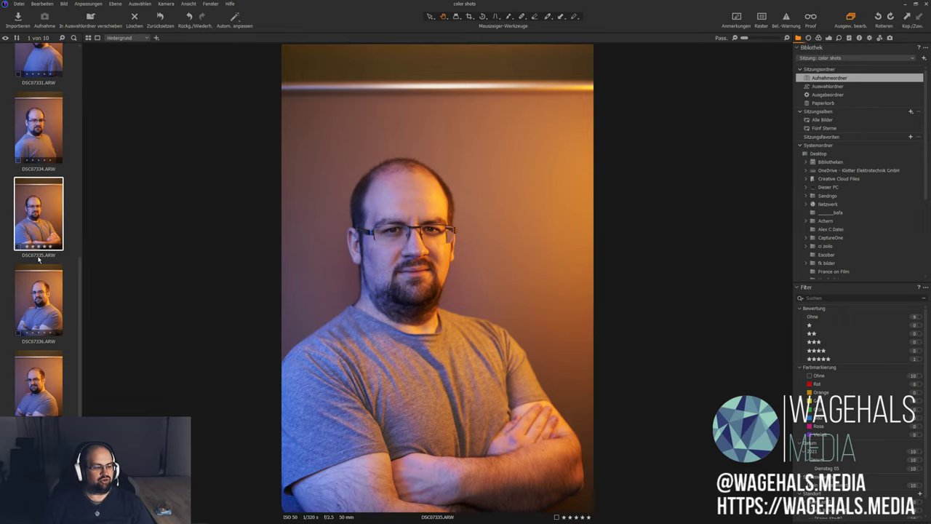
key("super")
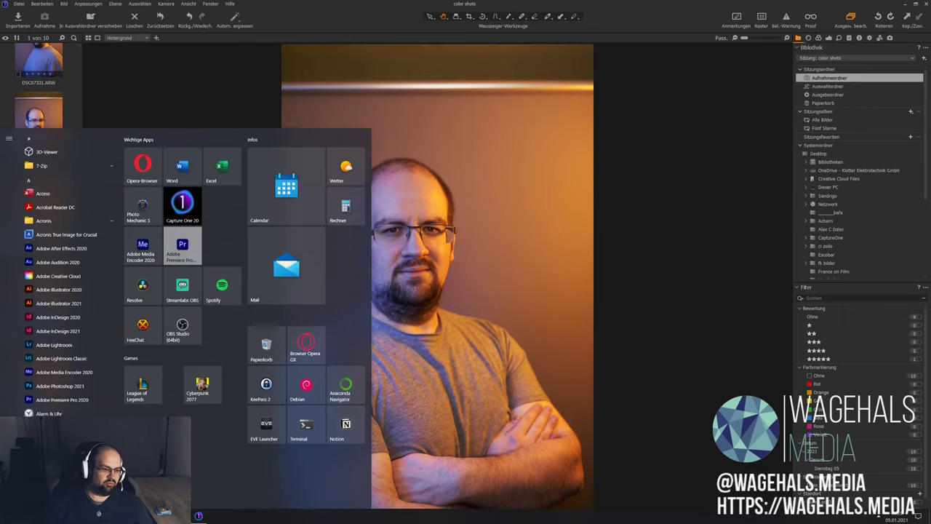
- Launch Adobe Photoshop 2021 from the Windows app search
type("pho")
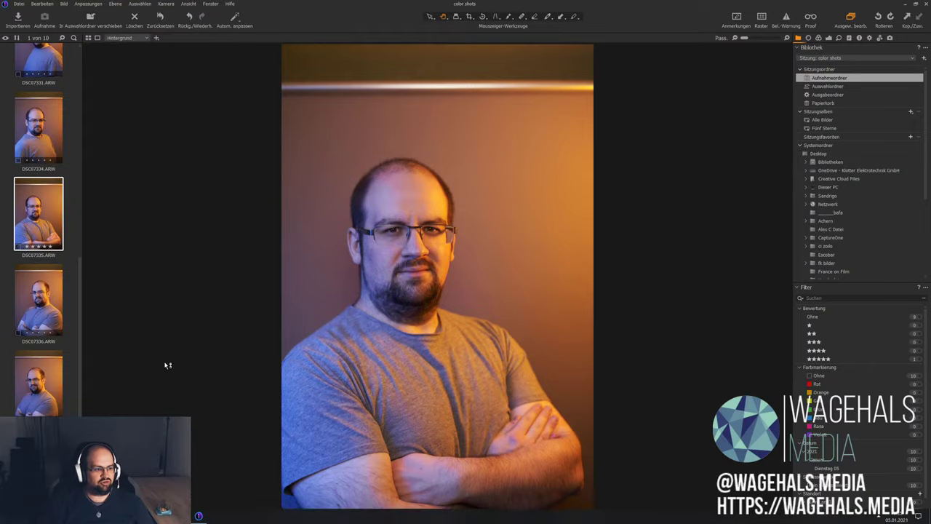
left_click(80, 241)
double_click(39, 255)
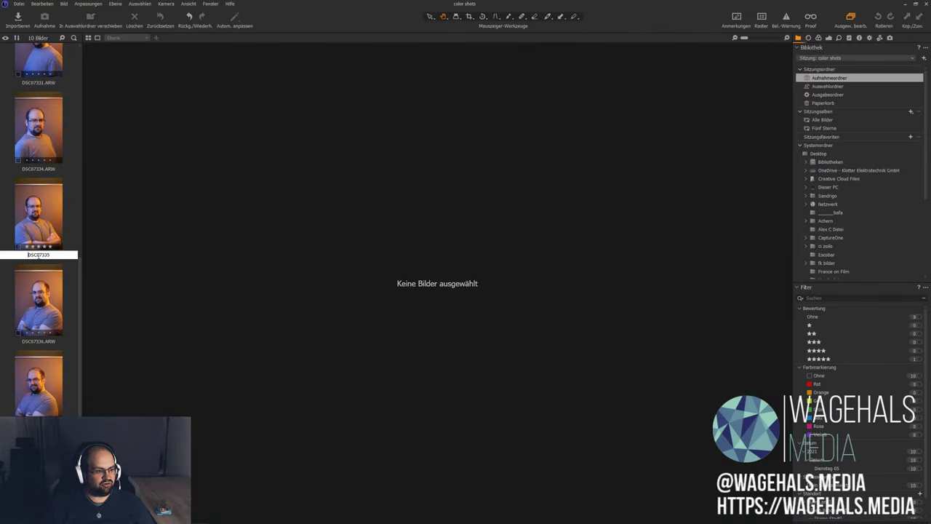
left_click(75, 230)
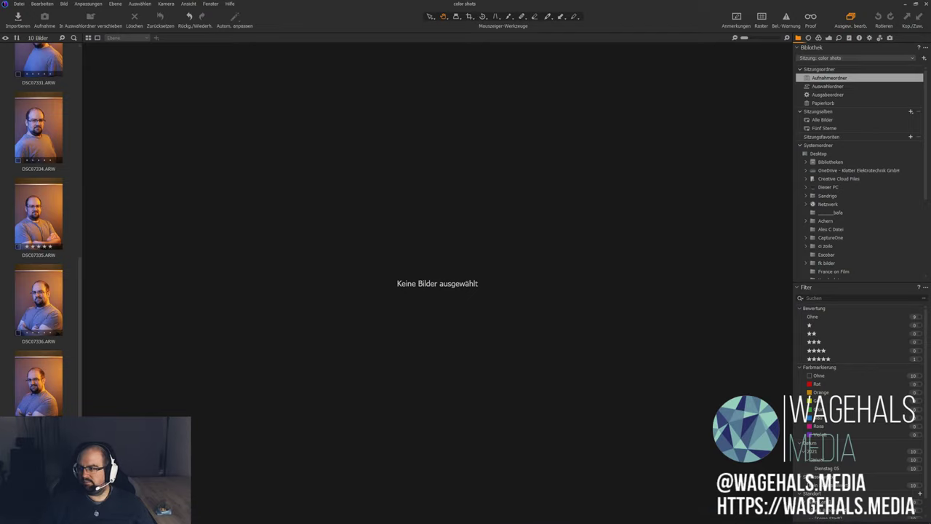
- Reveal DSC07335 in File Explorer from Capture One's thumbnail context menu
left_click(789, 229)
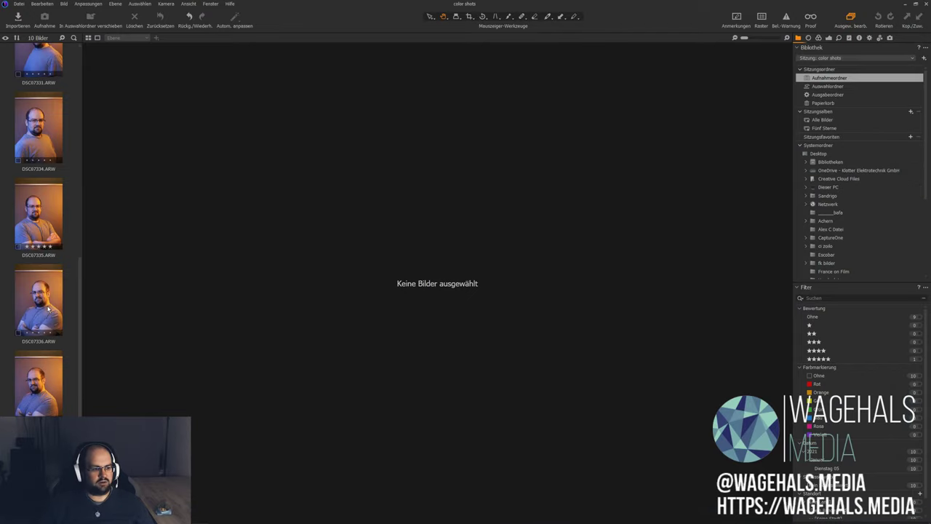
right_click(46, 221)
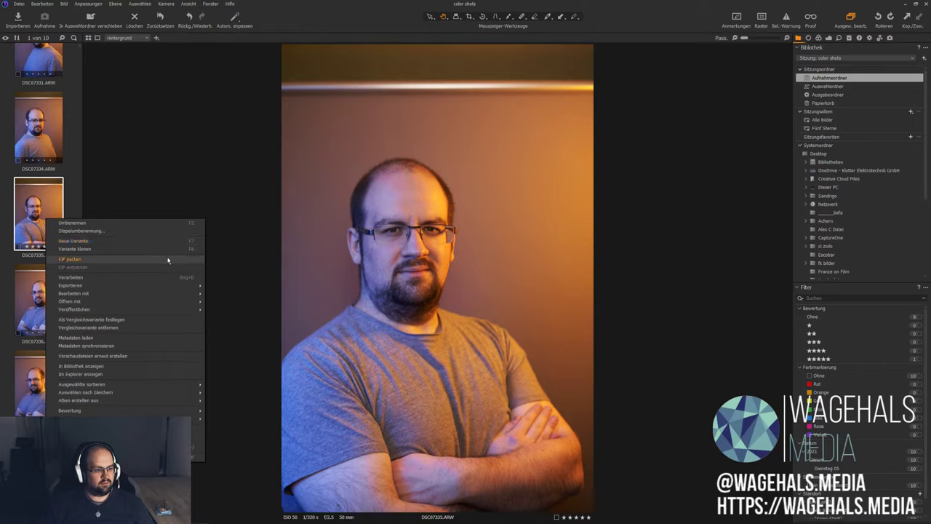
left_click(153, 374)
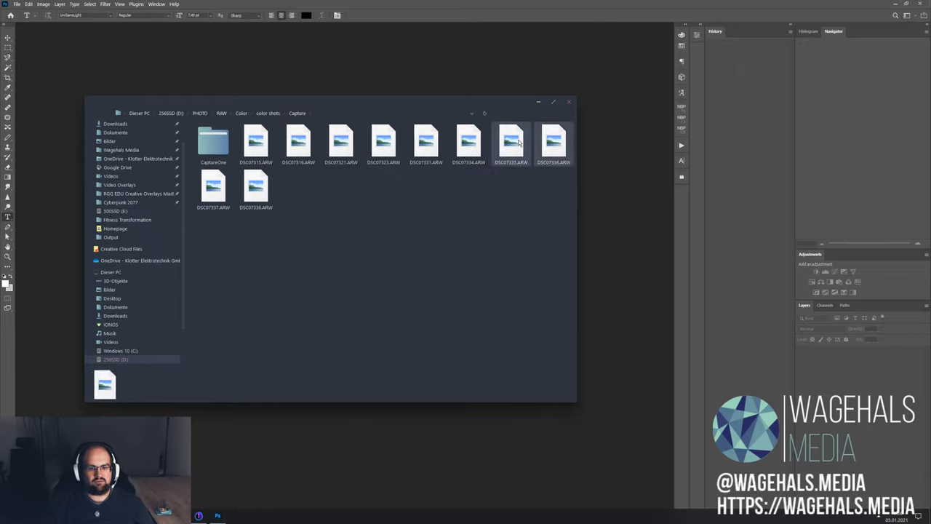
- Preview DSC07335.ARW in the photo viewer, then close the preview
left_click(493, 221)
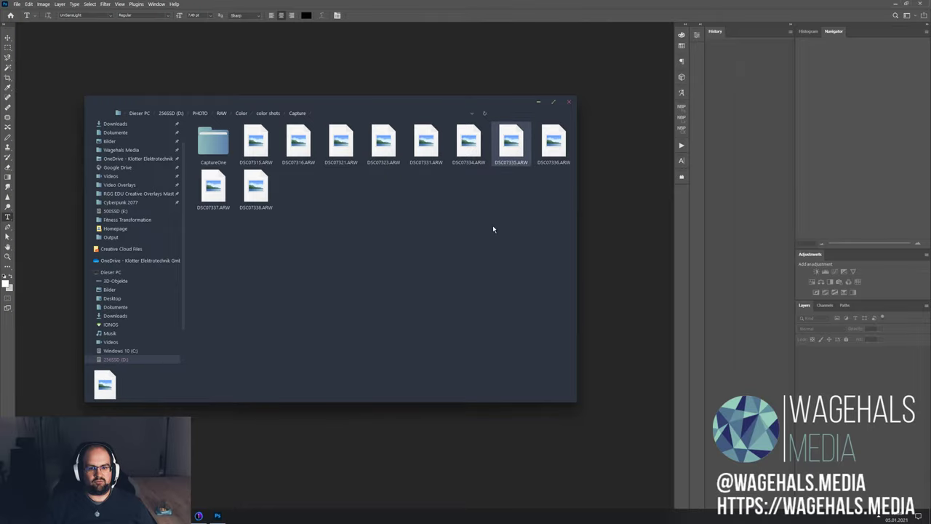
double_click(512, 140)
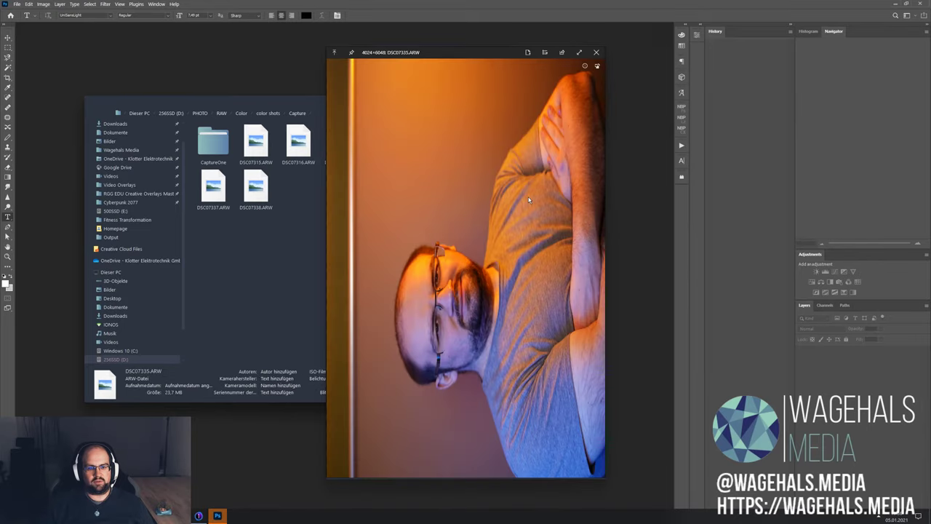
key("space")
key("space")
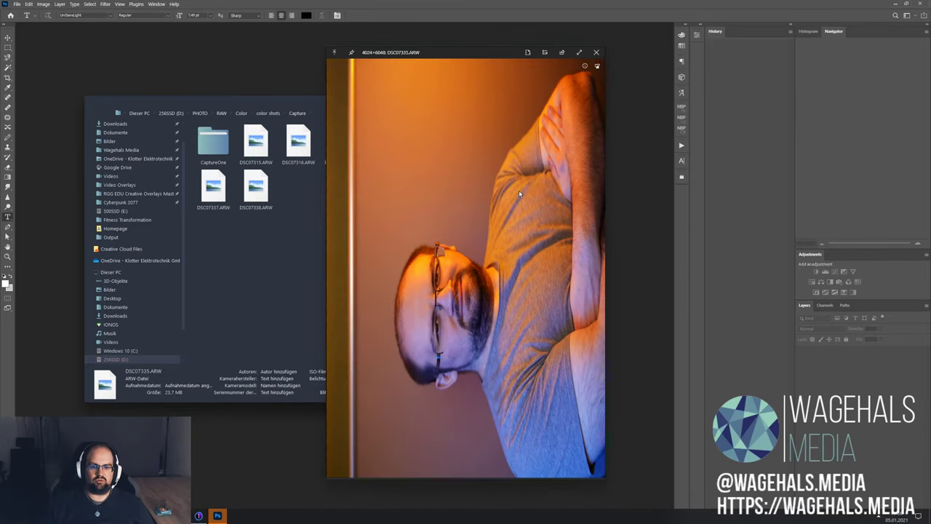
key("space")
left_click(512, 186)
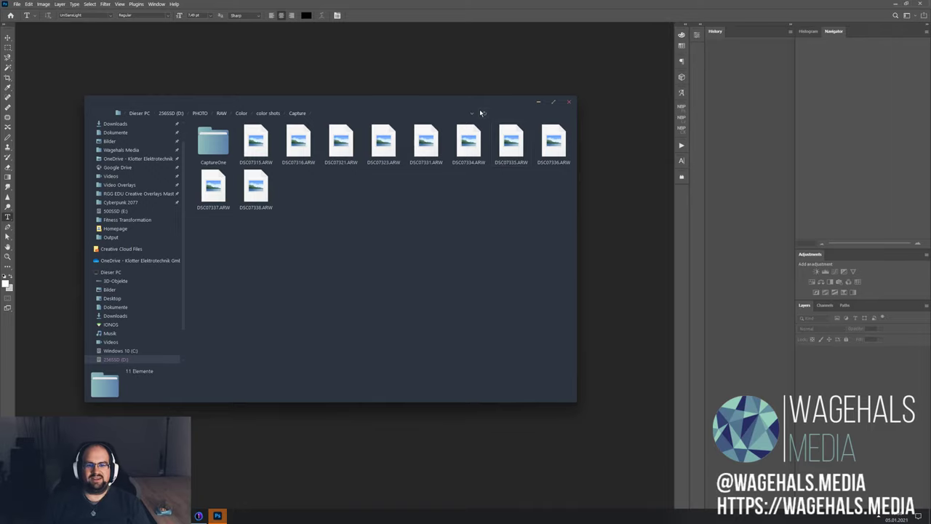
- Select the Capture folder's full path and bring Photoshop's empty workspace forward
left_click_drag(441, 102, 427, 150)
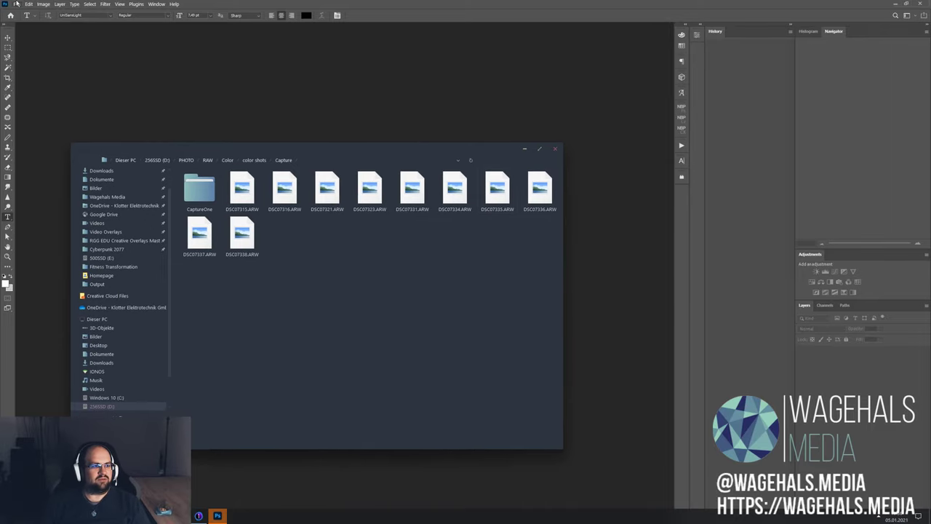
left_click(337, 159)
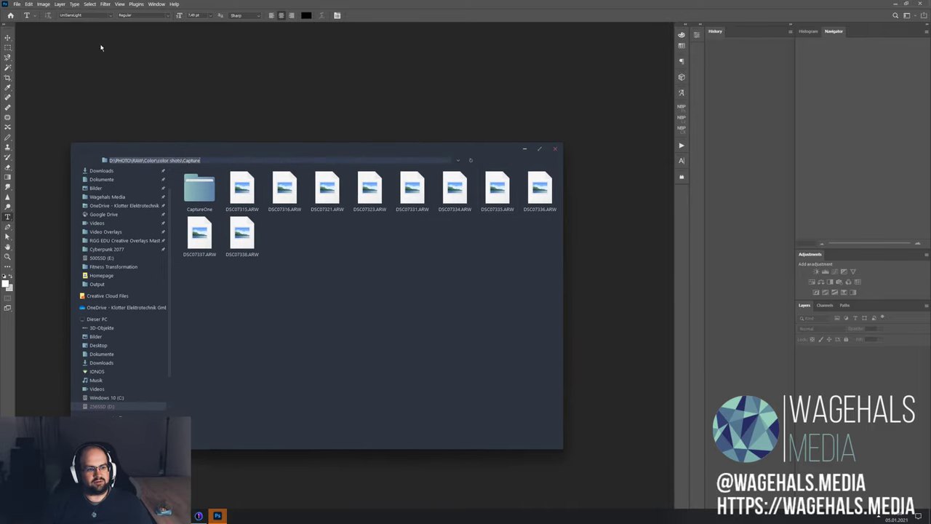
left_click(16, 4)
key("Escape")
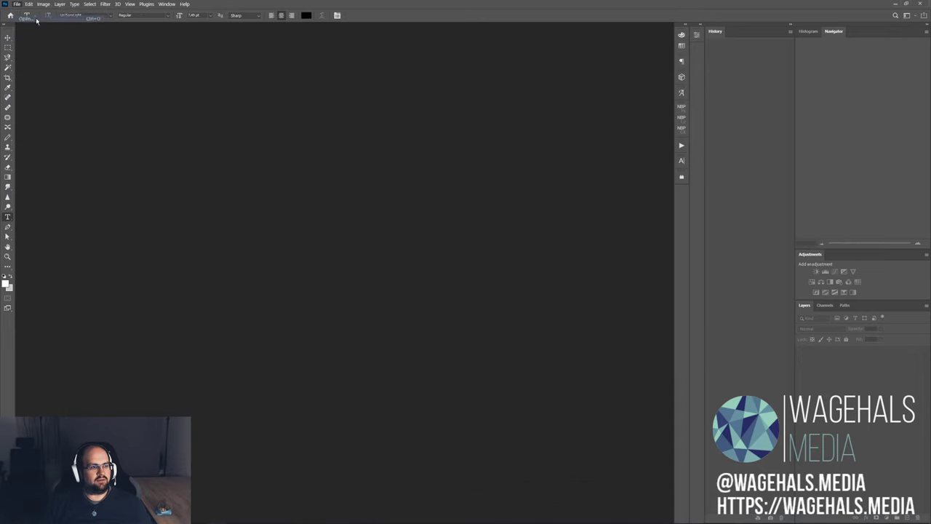
- Open DSC07335.ARW from the pasted Capture folder path in Photoshop's Open dialog
key("ctrl+o")
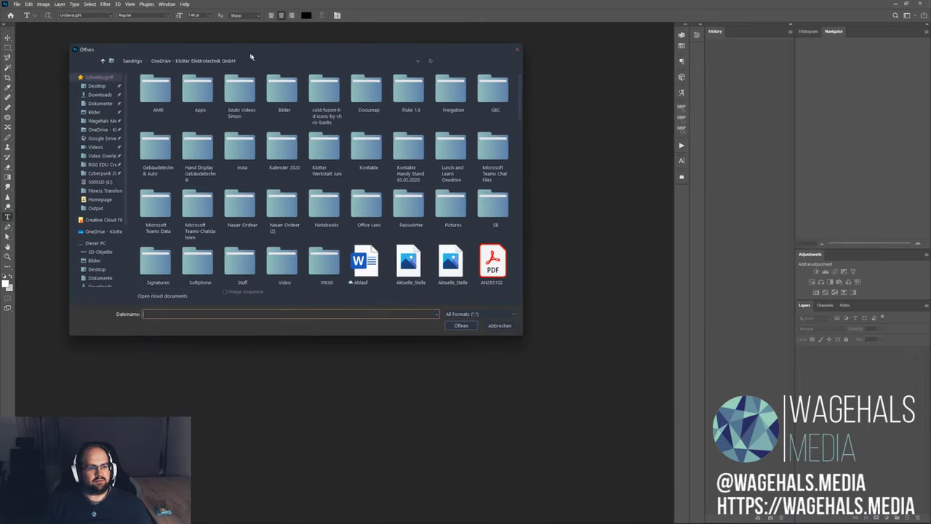
left_click(253, 63)
key("ctrl+v")
key("Return")
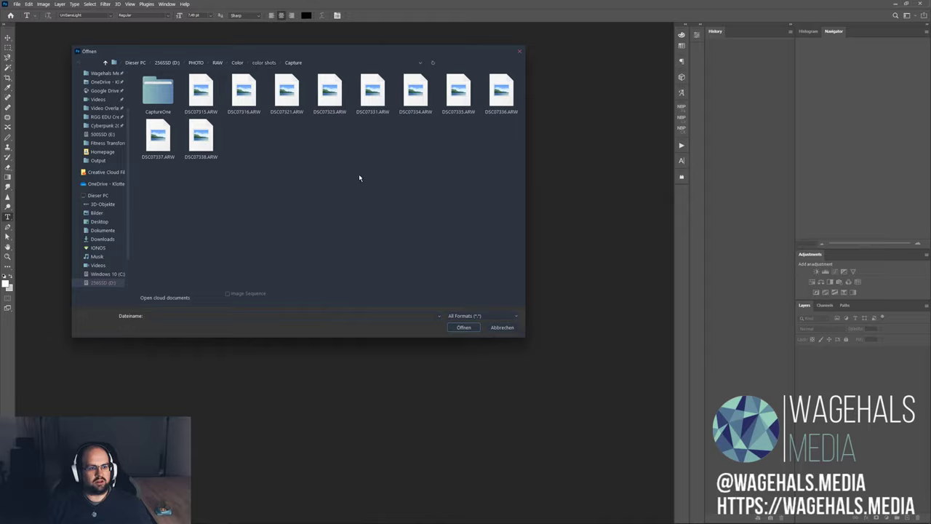
left_click(202, 144)
right_click(268, 152)
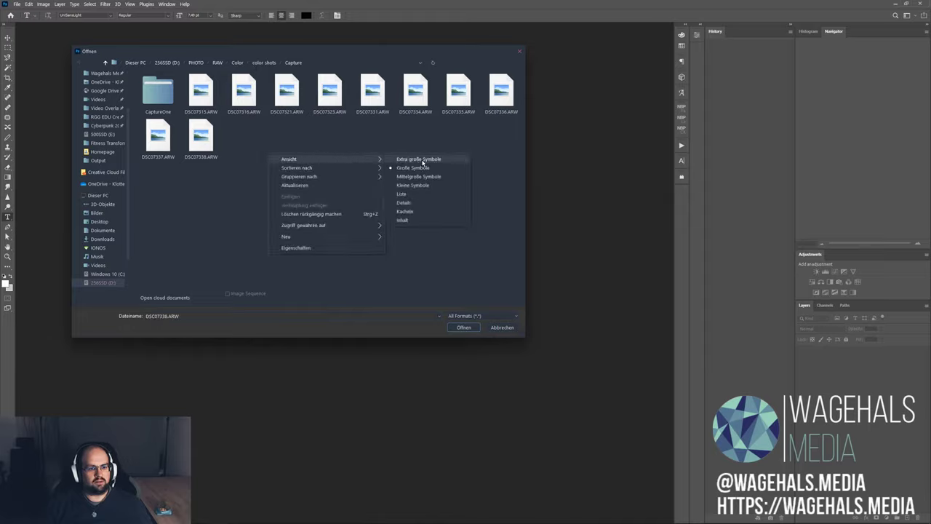
left_click(390, 141)
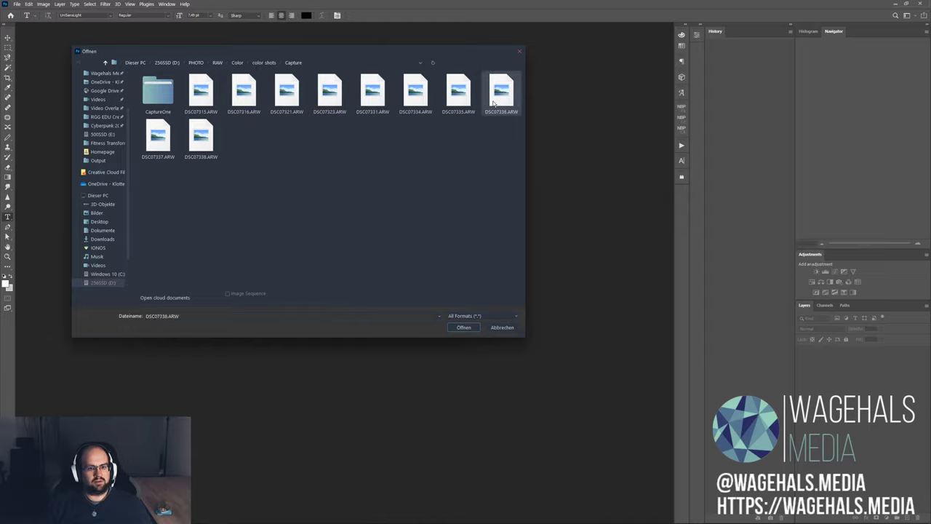
left_click(466, 95)
double_click(466, 95)
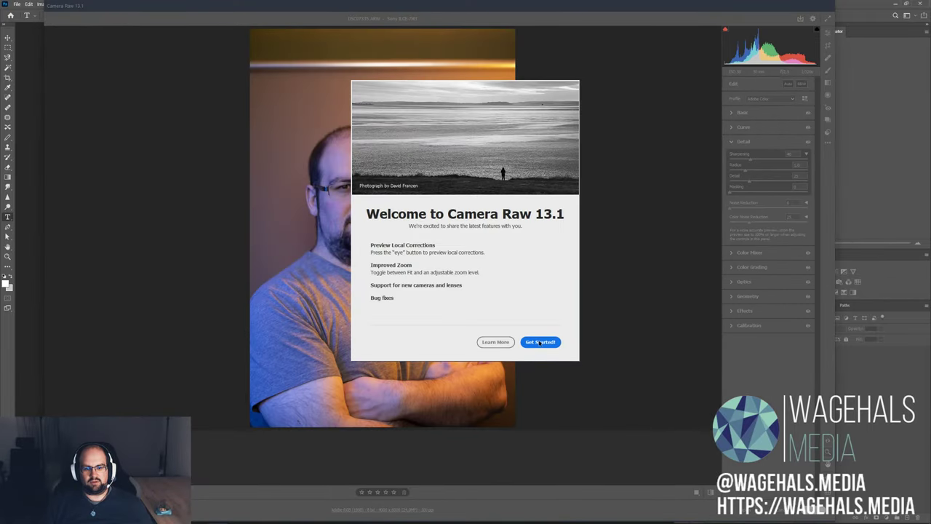
- Dismiss the Camera Raw welcome screen and briefly compare with Capture One
left_click(540, 342)
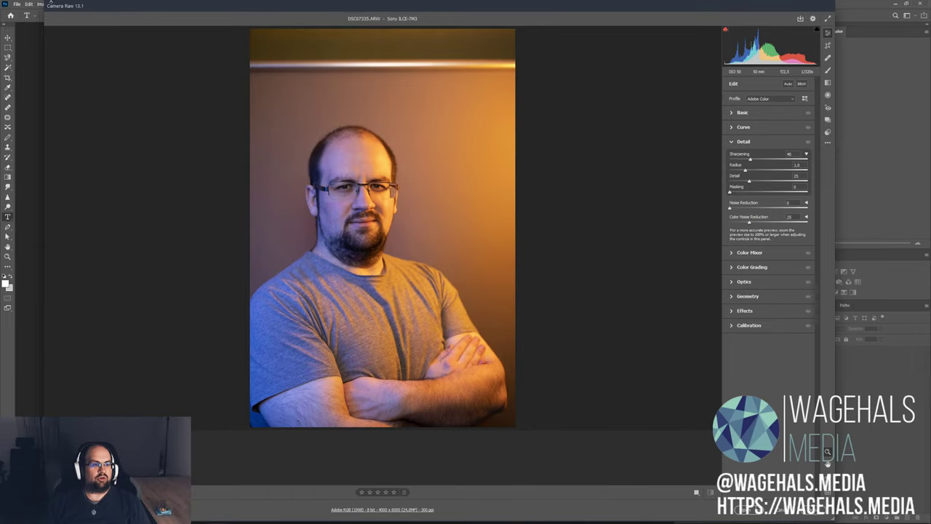
mouse_move(46, 5)
left_mouse_down()
mouse_move(281, 129)
mouse_move(245, 95)
left_mouse_up()
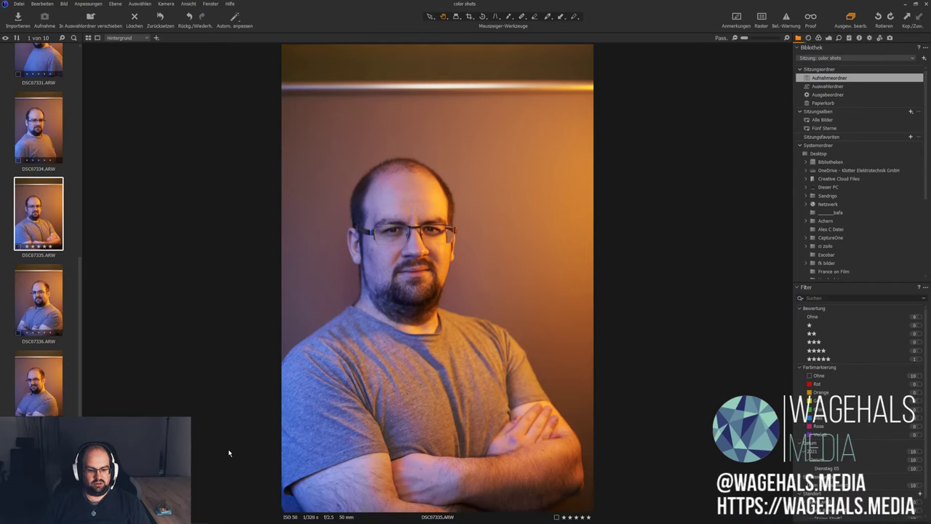
mouse_move(217, 516)
left_click(198, 516)
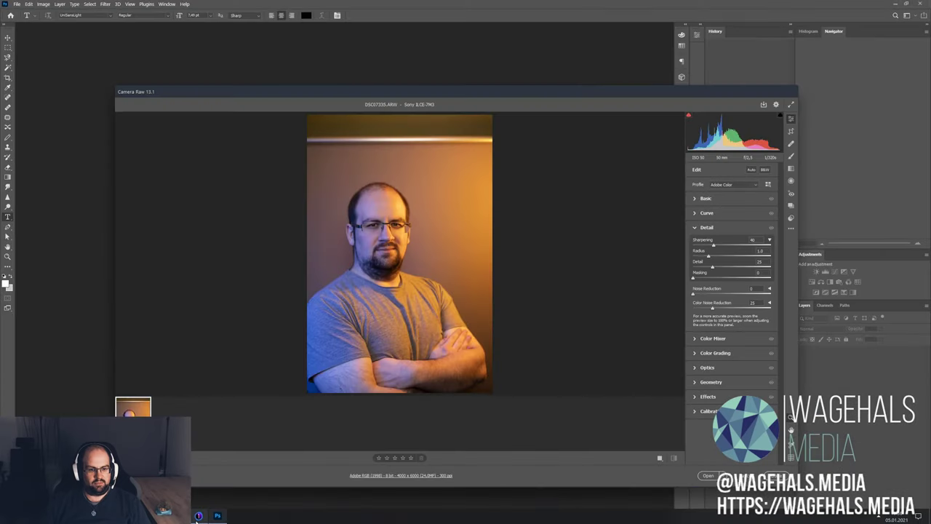
left_click(198, 516)
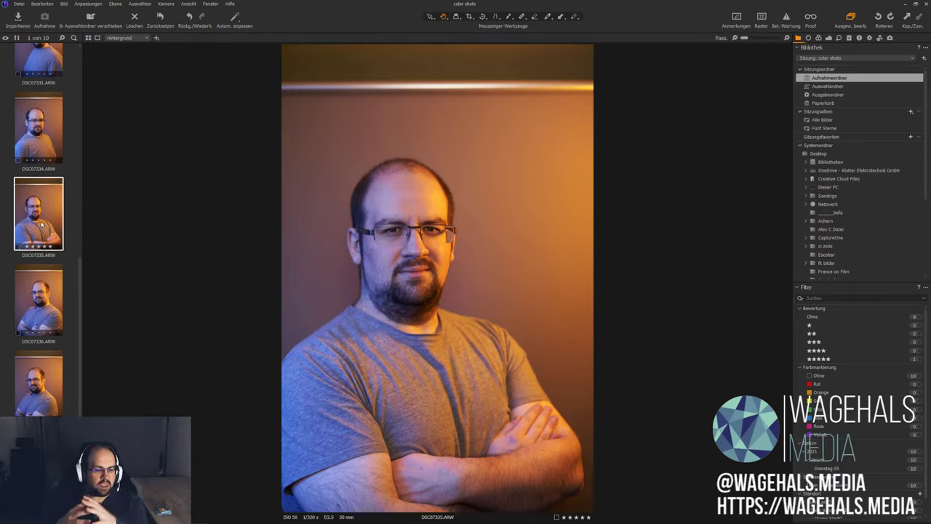
left_click(903, 5)
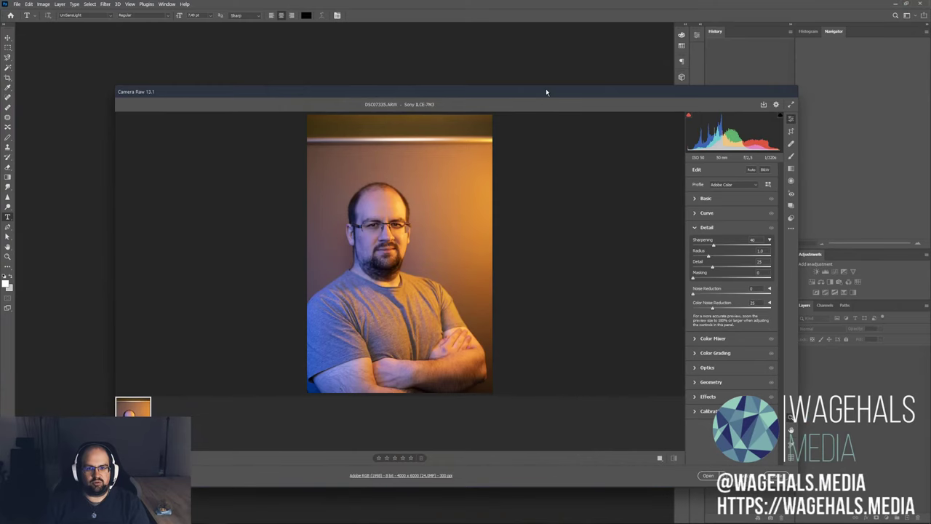
- Reposition the Camera Raw window and enlarge it with a larger preview
left_click_drag(547, 92, 559, 83)
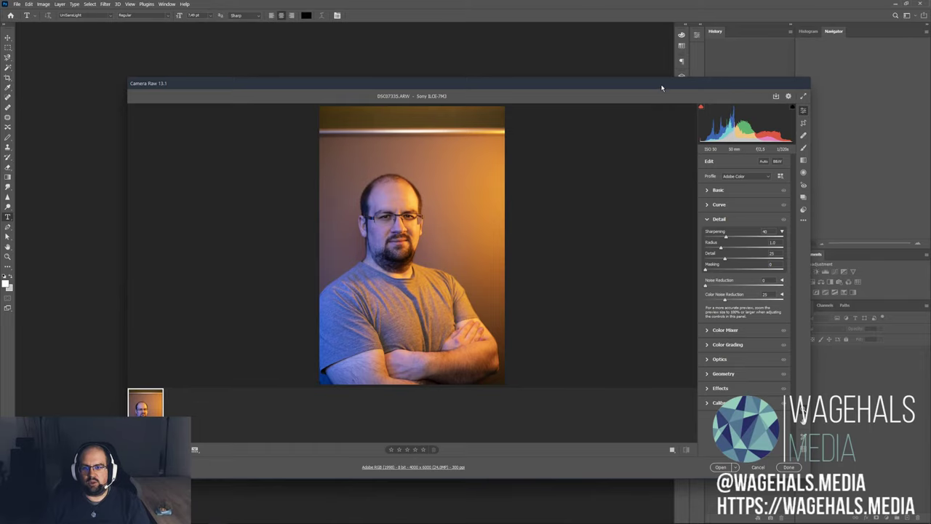
left_click_drag(661, 87, 544, 15)
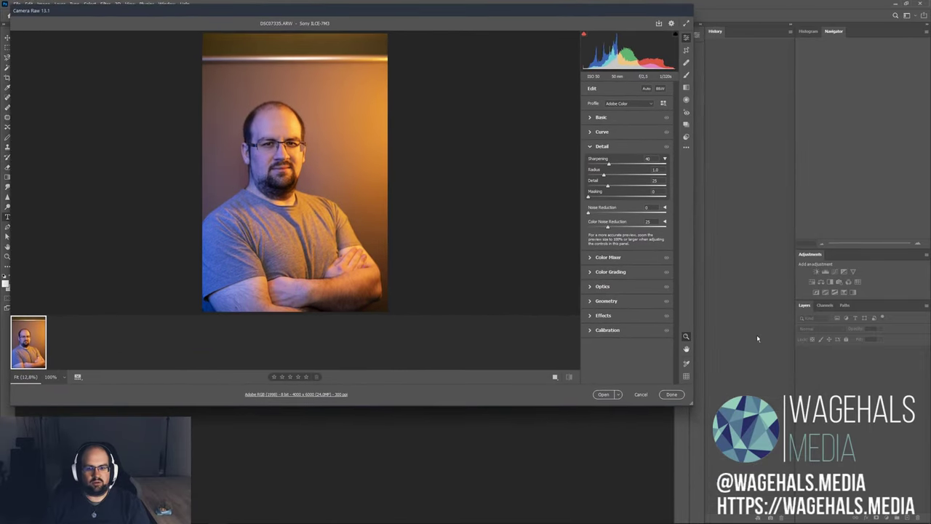
mouse_move(691, 405)
left_mouse_down()
mouse_move(830, 502)
mouse_move(786, 498)
left_mouse_up()
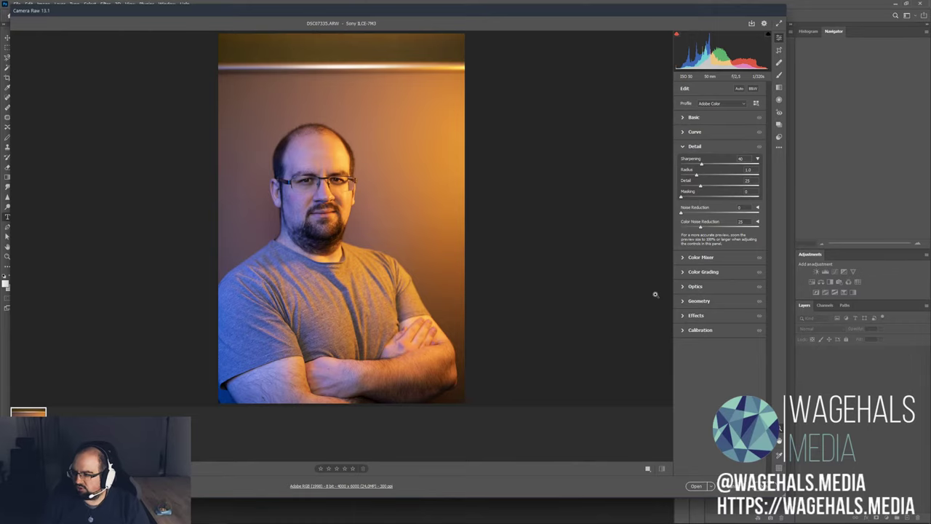
left_click_drag(486, 13, 496, 28)
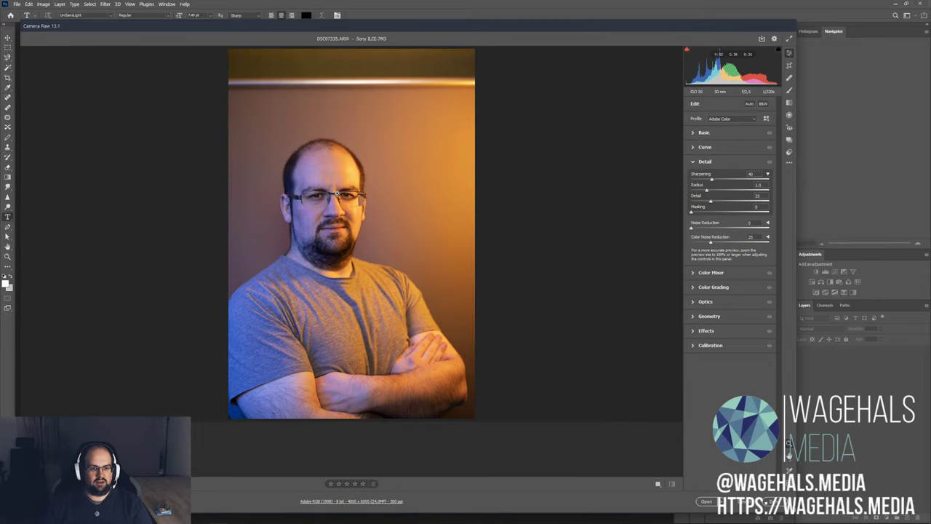
- Inspect the portrait at 100% and turn Sharpening down from 40 to 0
left_click(337, 193)
left_click(319, 265)
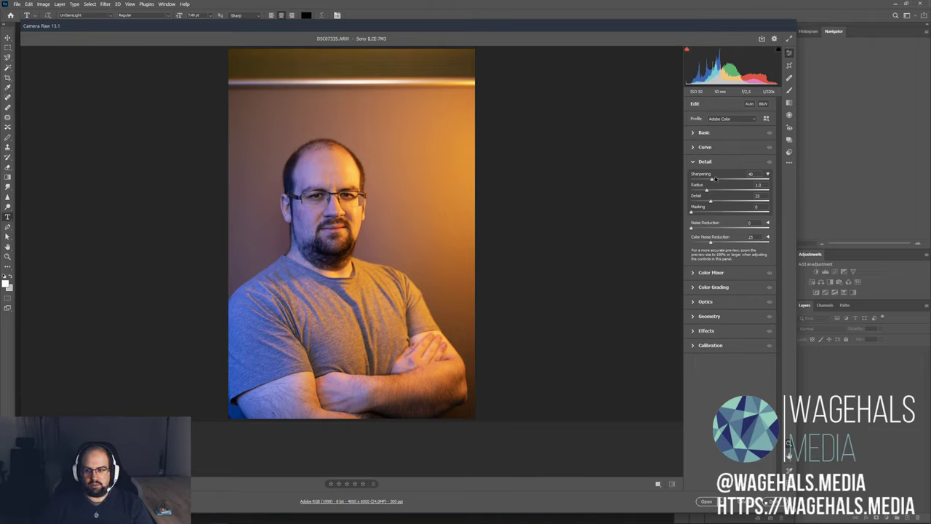
left_click_drag(712, 182, 685, 180)
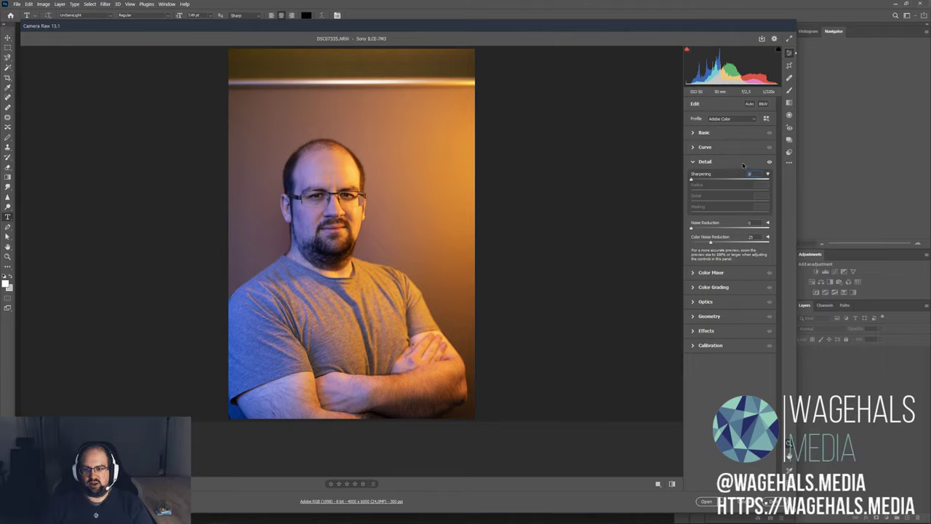
left_click(717, 162)
left_click(689, 165)
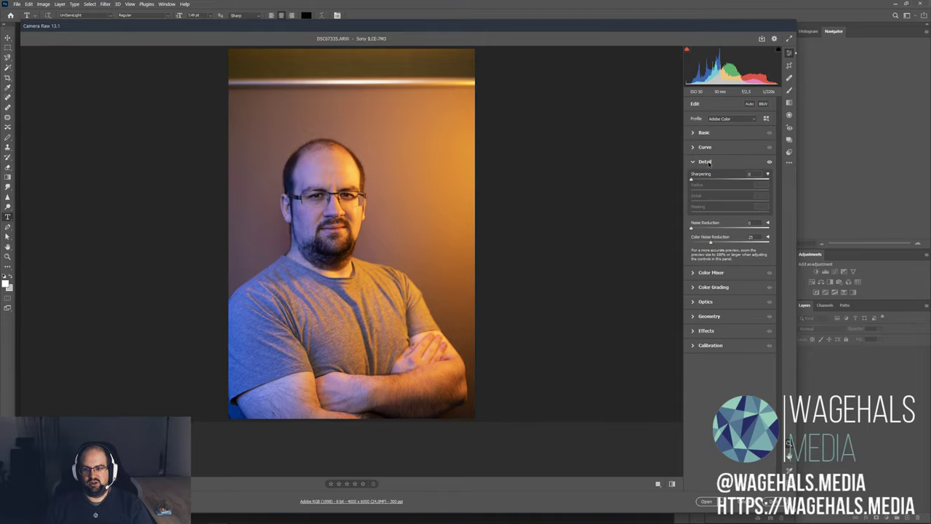
- Recheck the glasses at 100%, then collapse Detail and expand the Basic panel
left_click(692, 179)
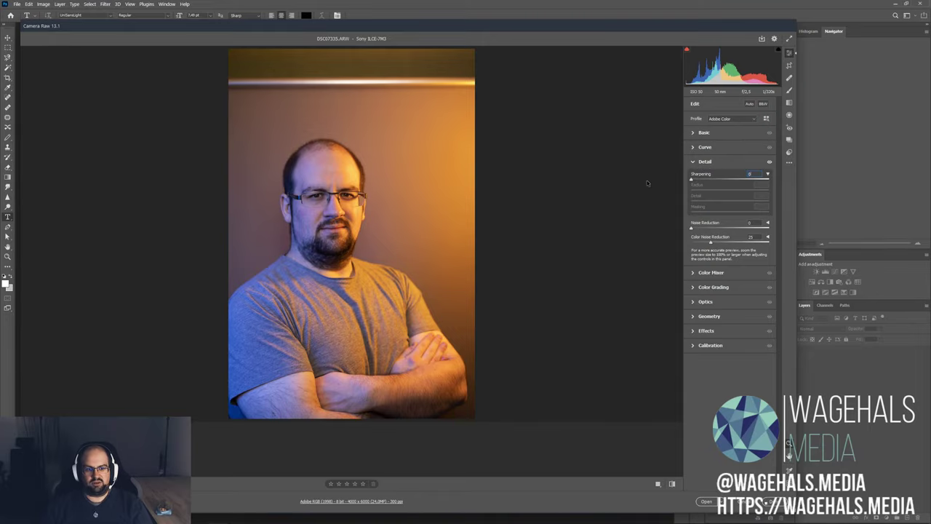
left_click(321, 203)
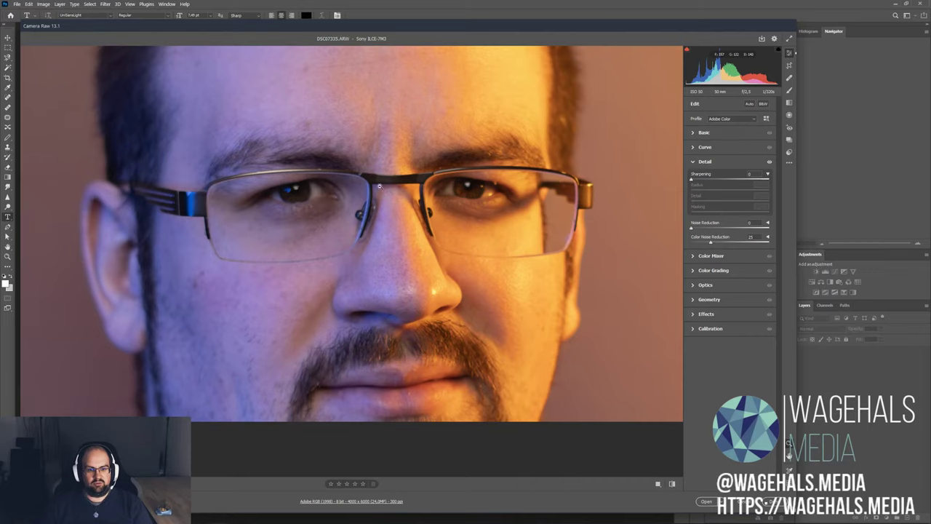
left_click(379, 186)
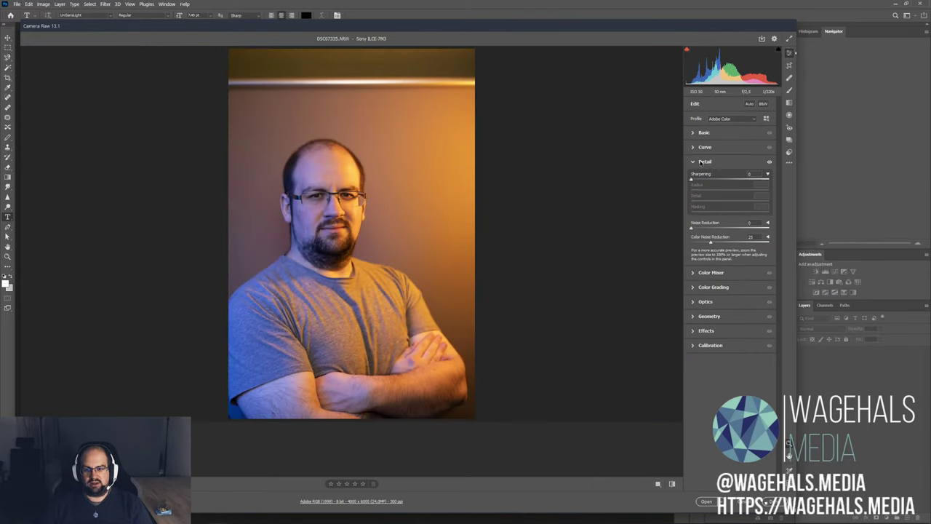
left_click(704, 163)
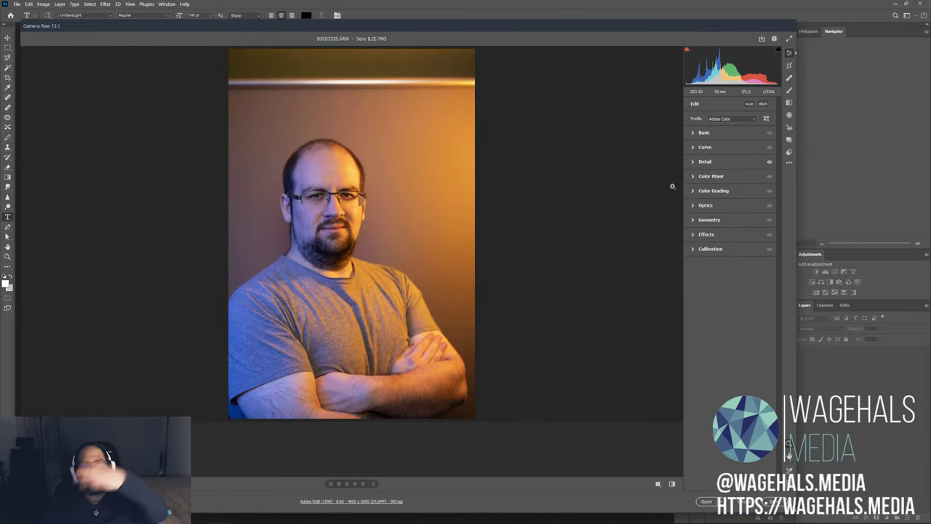
left_click(710, 133)
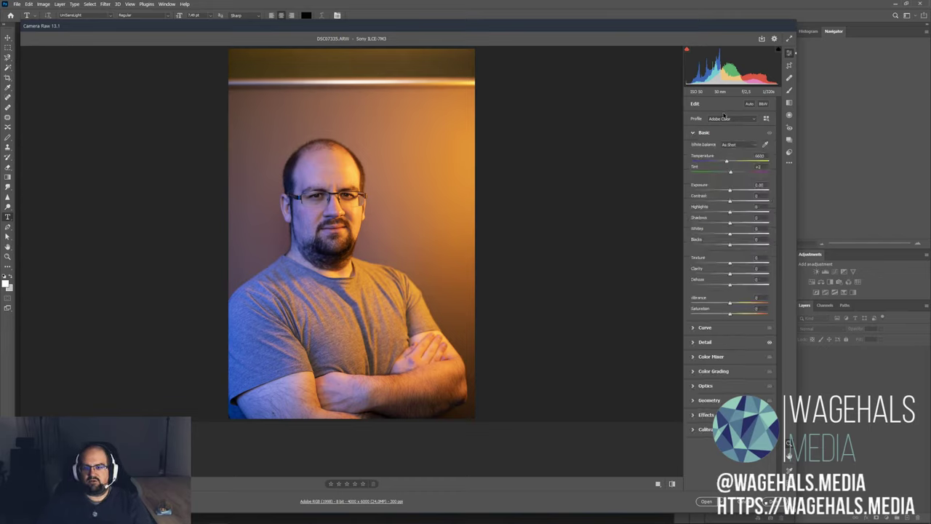
left_click(736, 119)
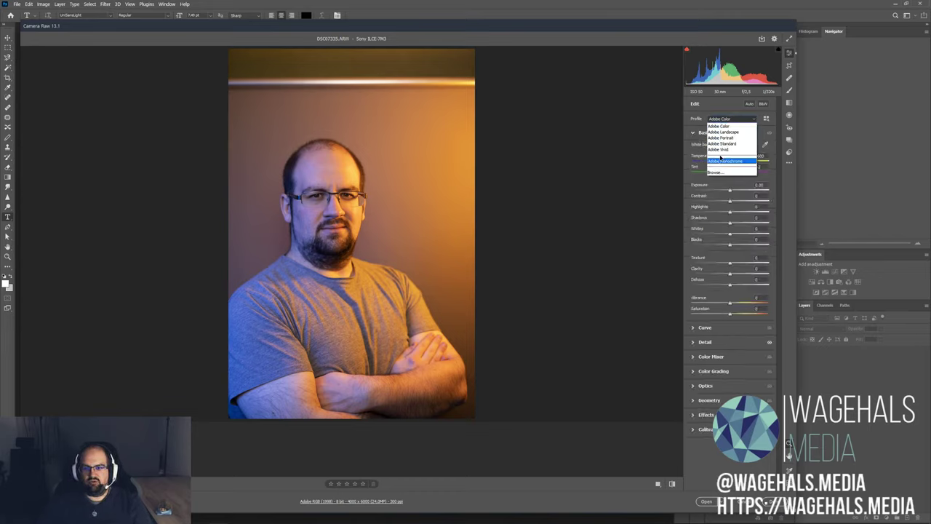
left_click(721, 126)
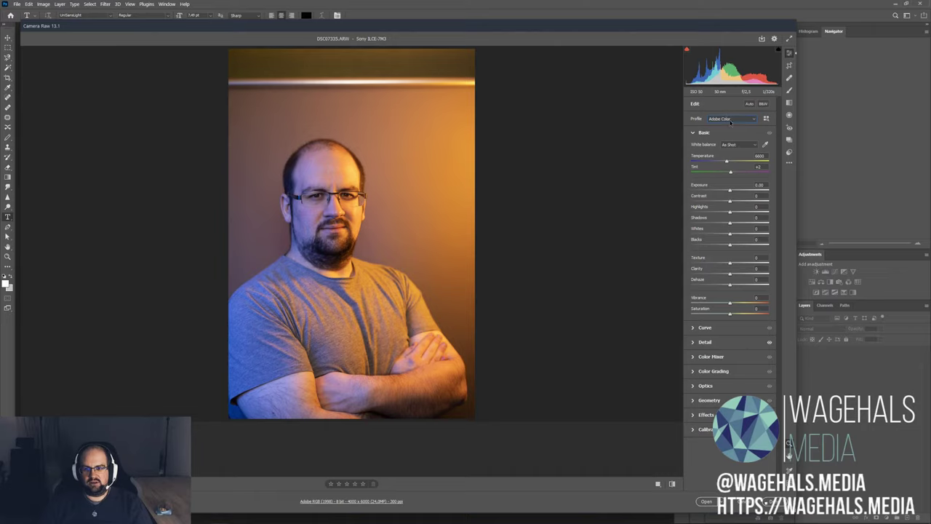
left_click(724, 120)
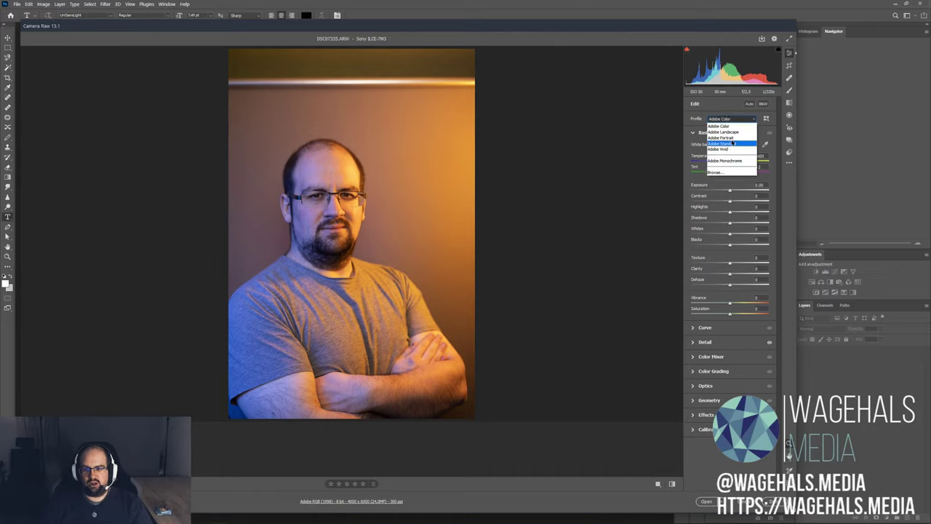
left_click(721, 137)
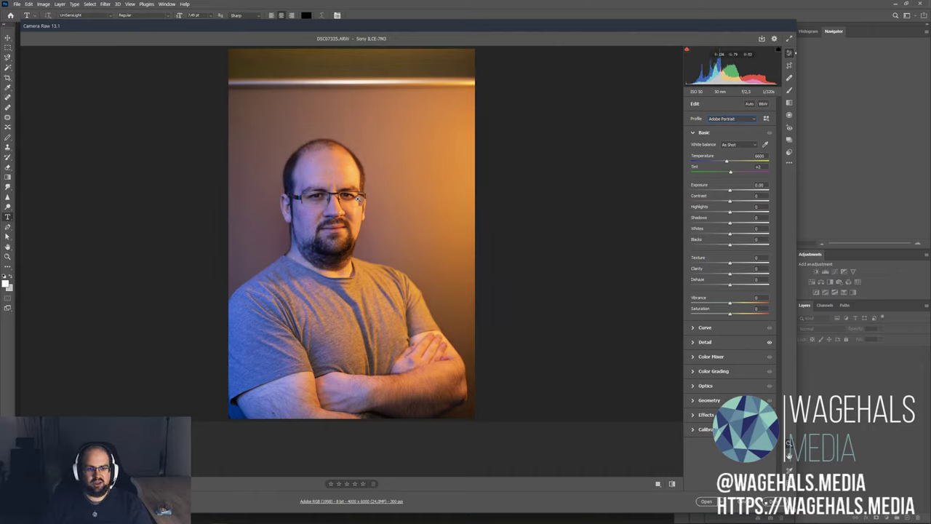
left_click(732, 120)
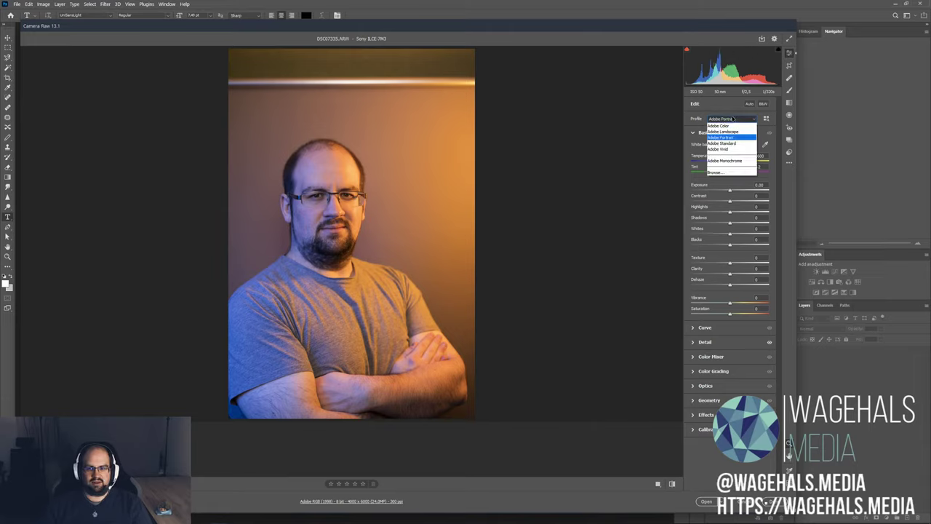
left_click(731, 124)
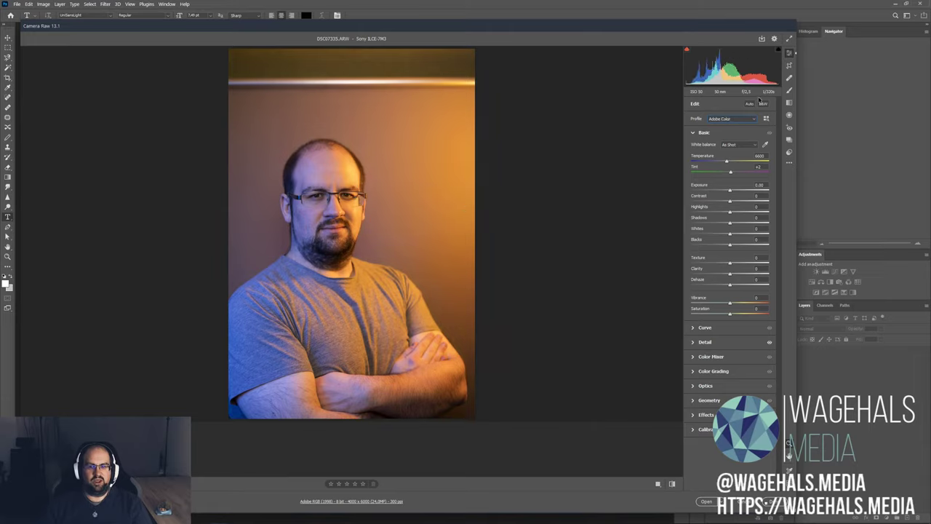
left_click(731, 119)
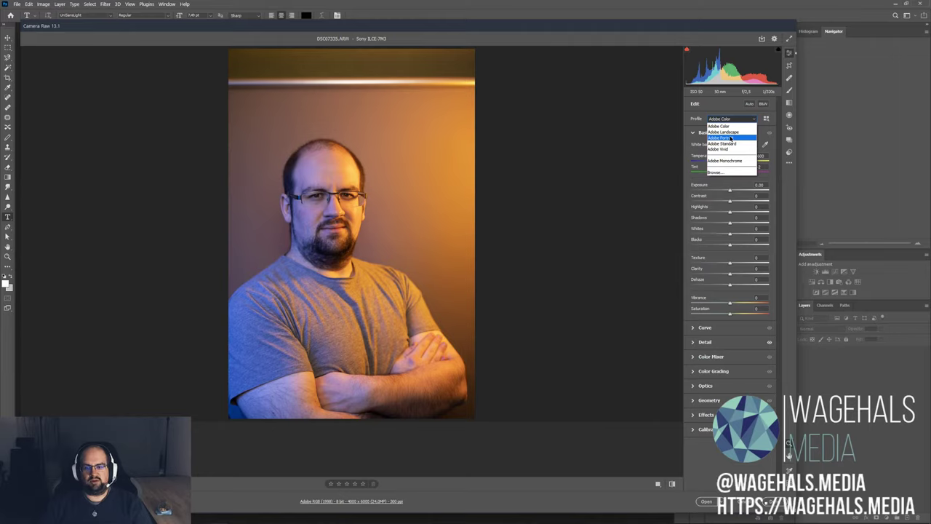
left_click(731, 139)
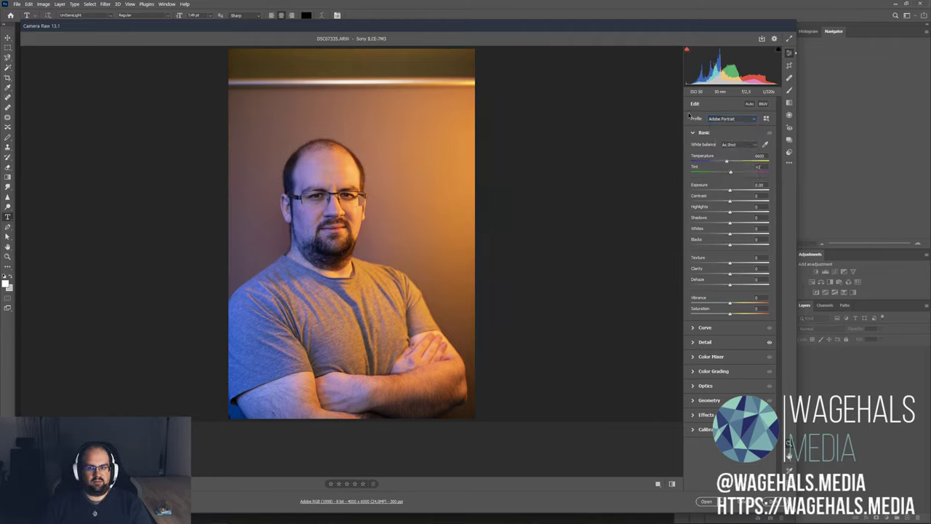
left_click(721, 120)
left_click(724, 144)
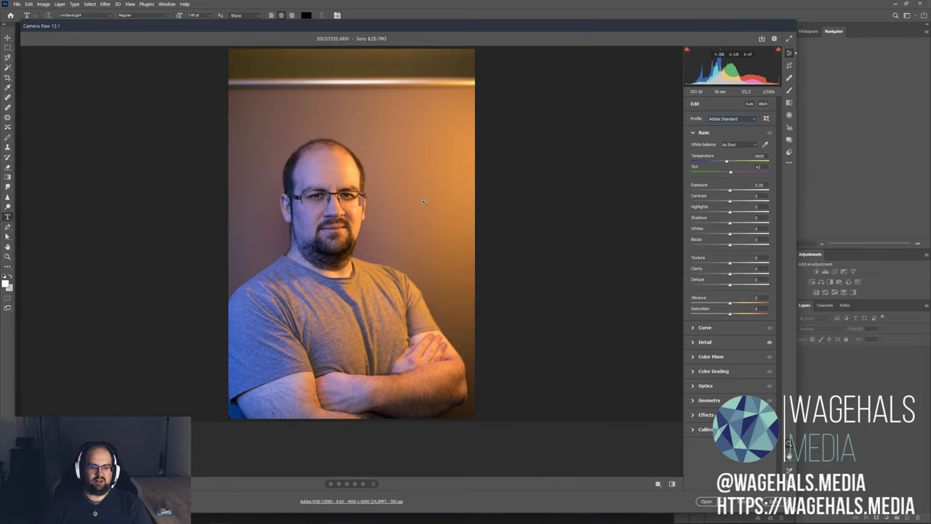
left_click(733, 120)
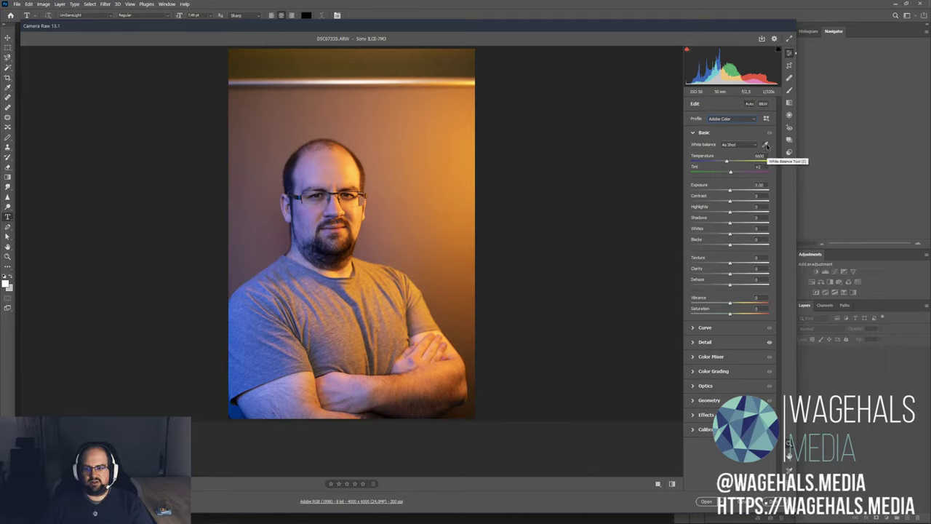
- Try Auto white balance, a grey-wall sample, As Shot, then Auto again
left_click(740, 144)
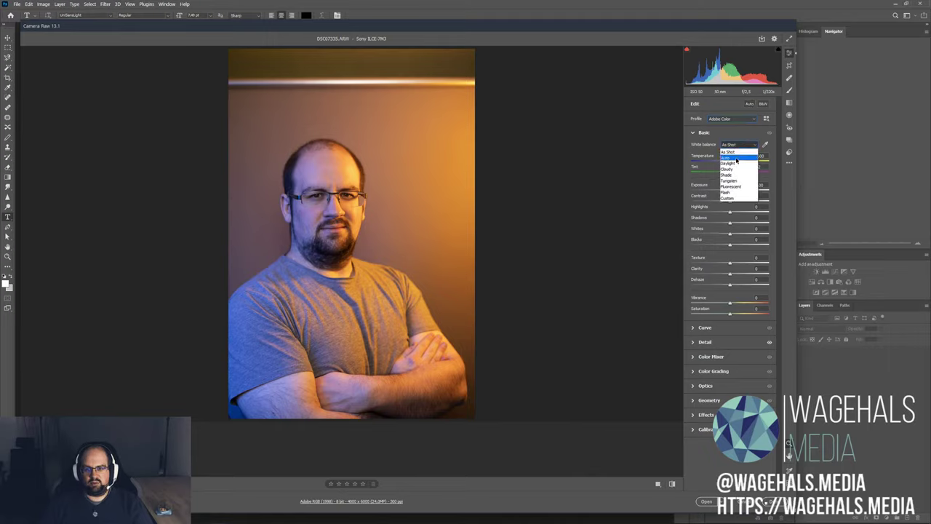
left_click(737, 159)
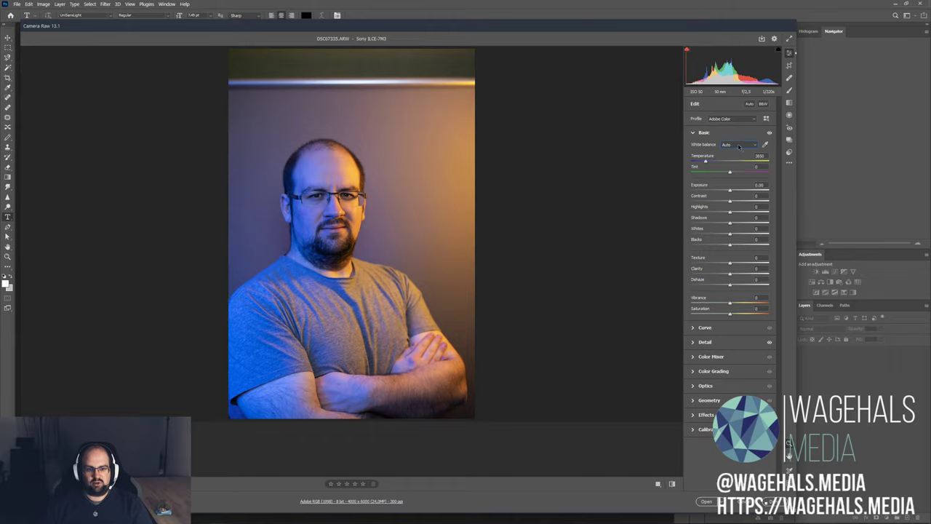
left_click(739, 146)
left_click(737, 158)
left_click(311, 101)
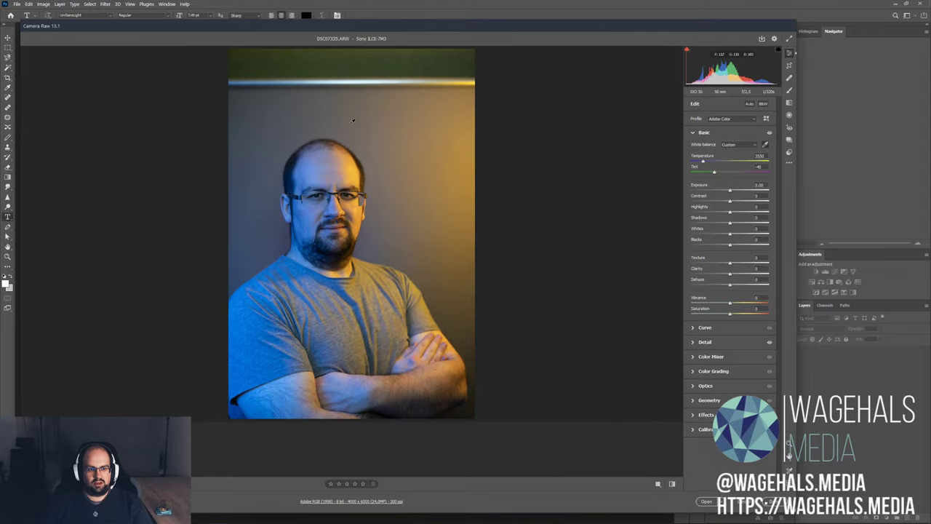
left_click(739, 145)
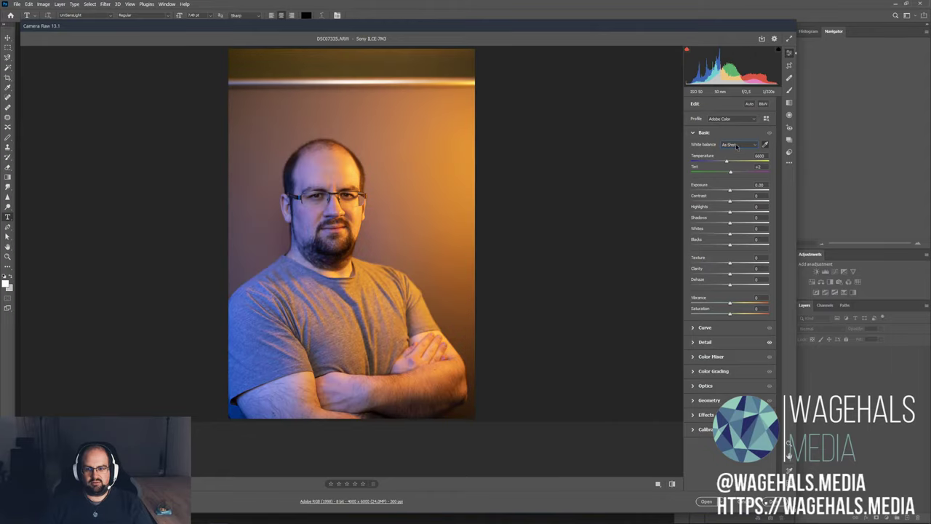
left_click(737, 146)
left_click(725, 157)
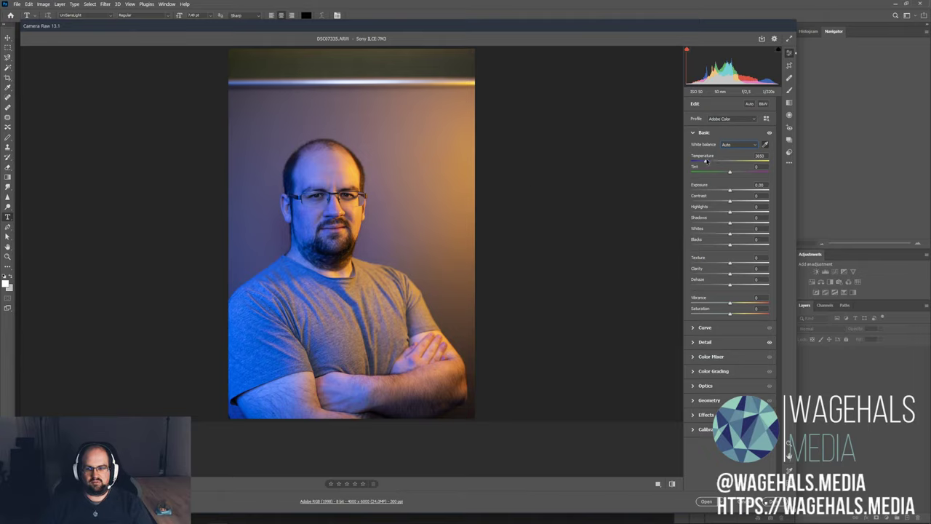
- Sample the grey wall for a Custom white balance at 5550 and Tint -18
left_click_drag(705, 162, 715, 163)
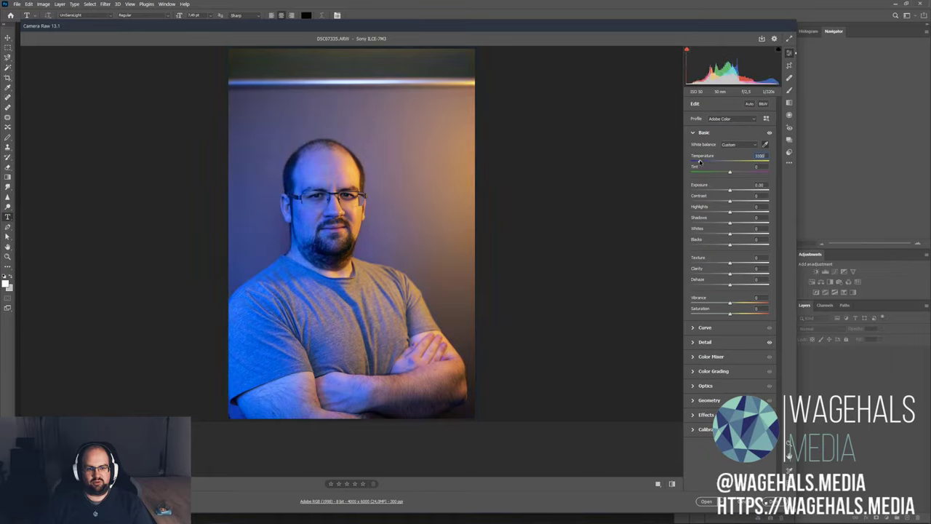
left_click(743, 145)
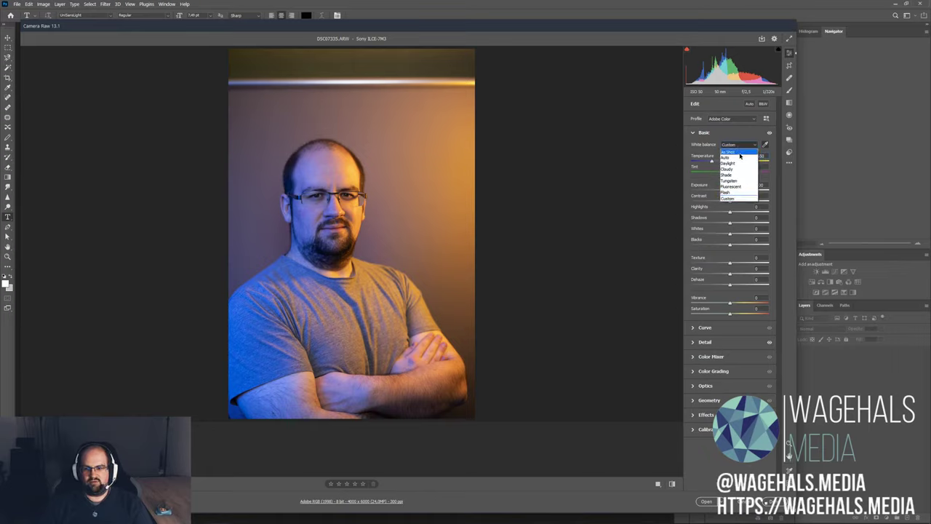
left_click(727, 146)
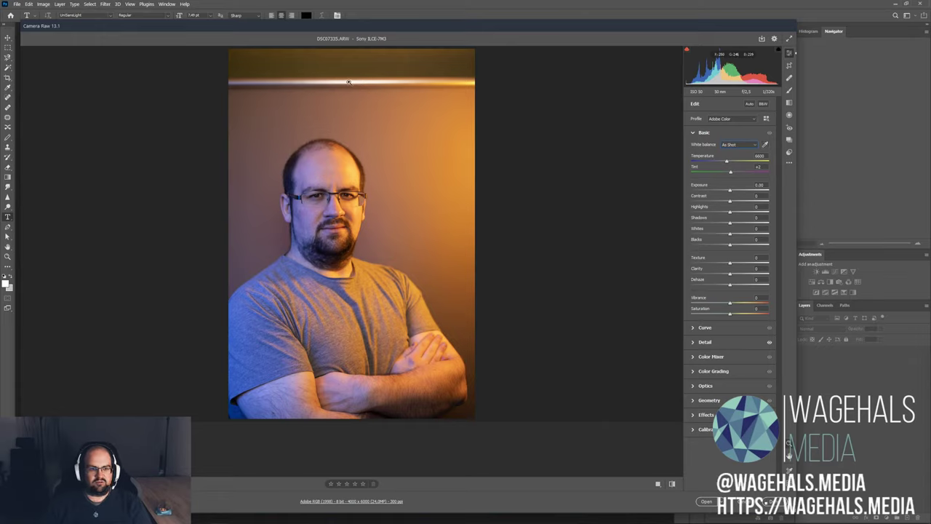
left_click(766, 144)
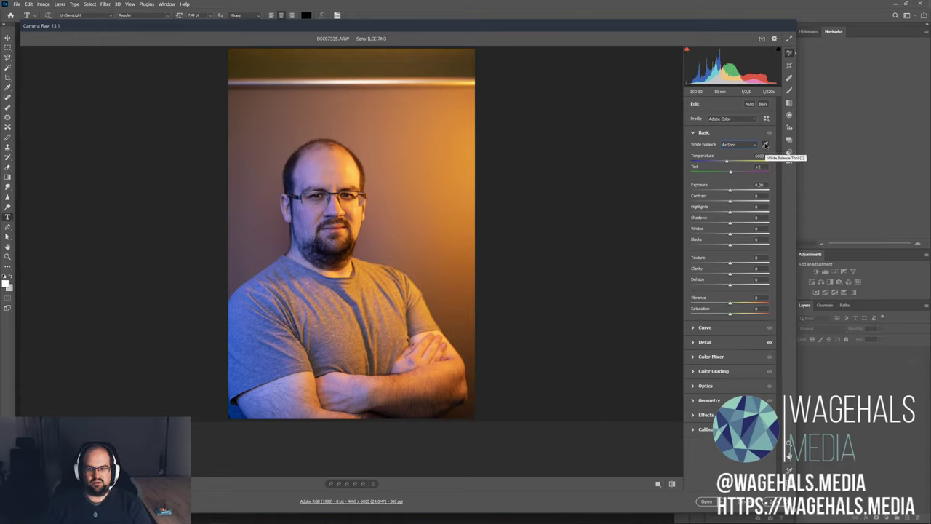
left_click(353, 79)
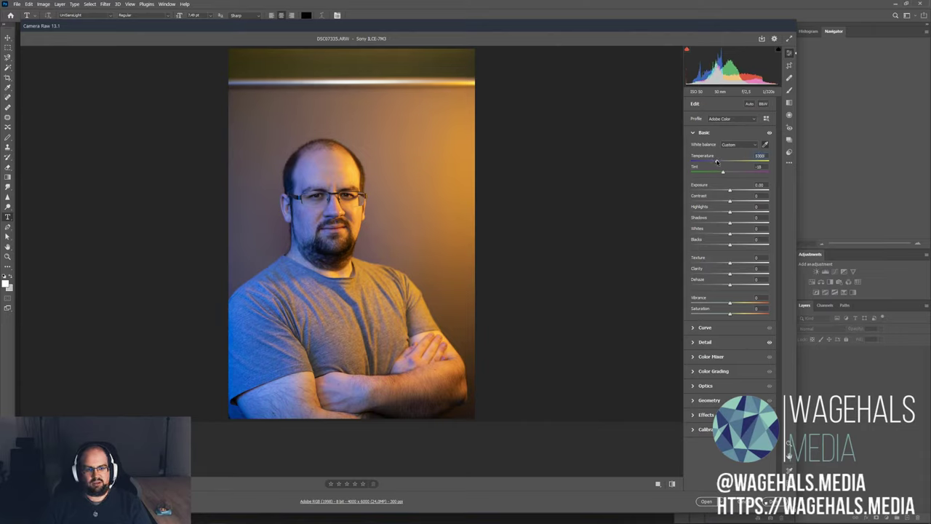
- Set Temperature to 4500, Exposure -0.05, Shadows about +61, Highlights +10
left_click_drag(713, 161, 710, 164)
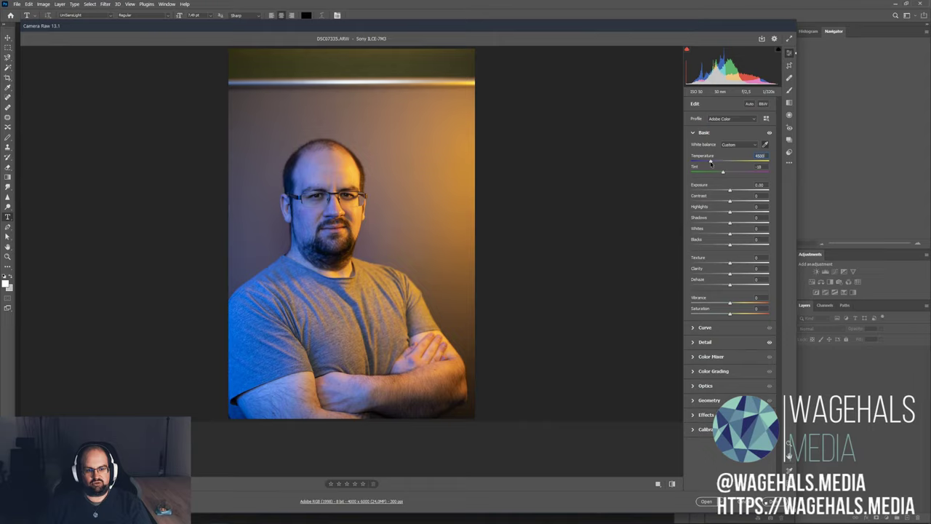
left_click_drag(711, 165, 742, 167)
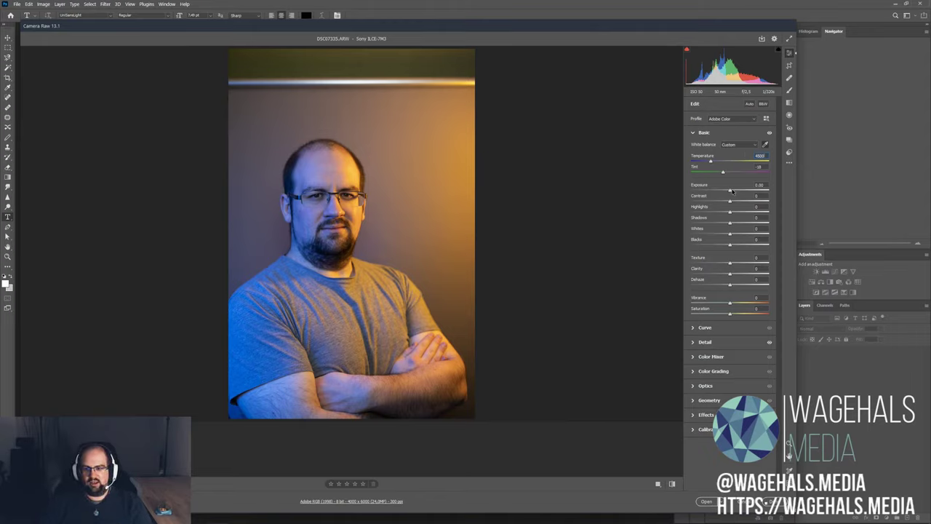
left_click_drag(729, 191, 730, 192)
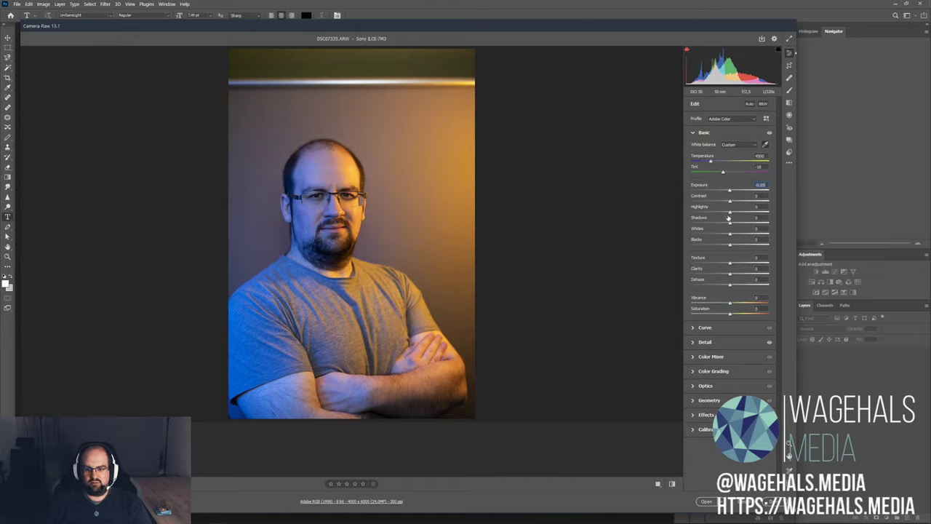
left_click_drag(730, 222, 754, 221)
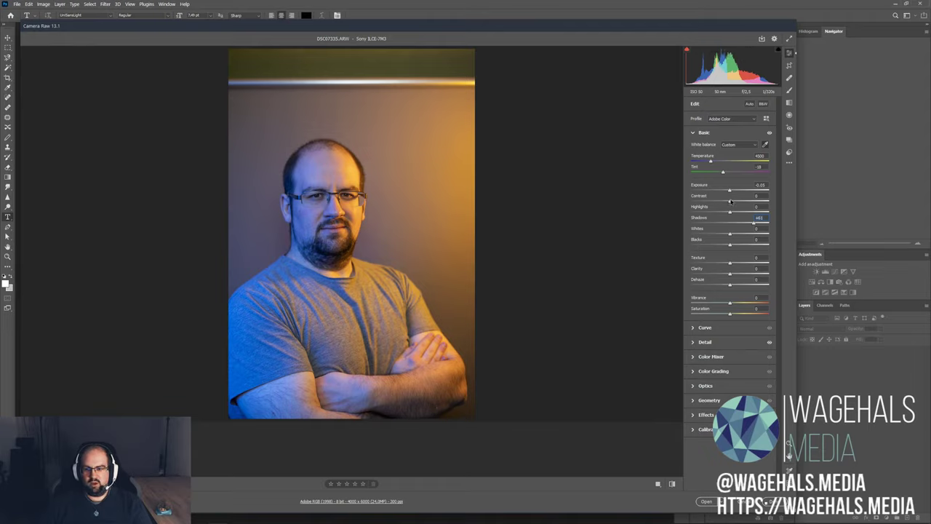
left_click_drag(730, 212, 734, 213)
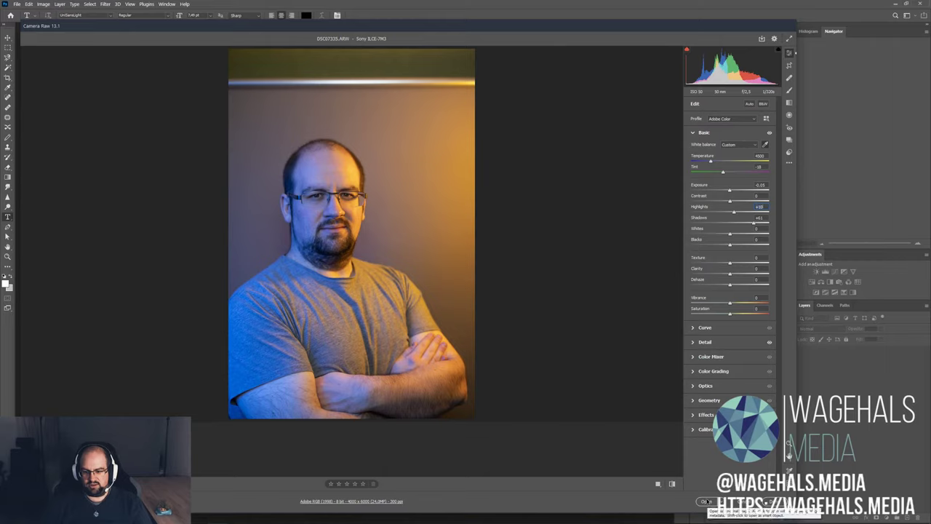
- Leave full-screen mode and apply the raw edits with Done
left_click(769, 501)
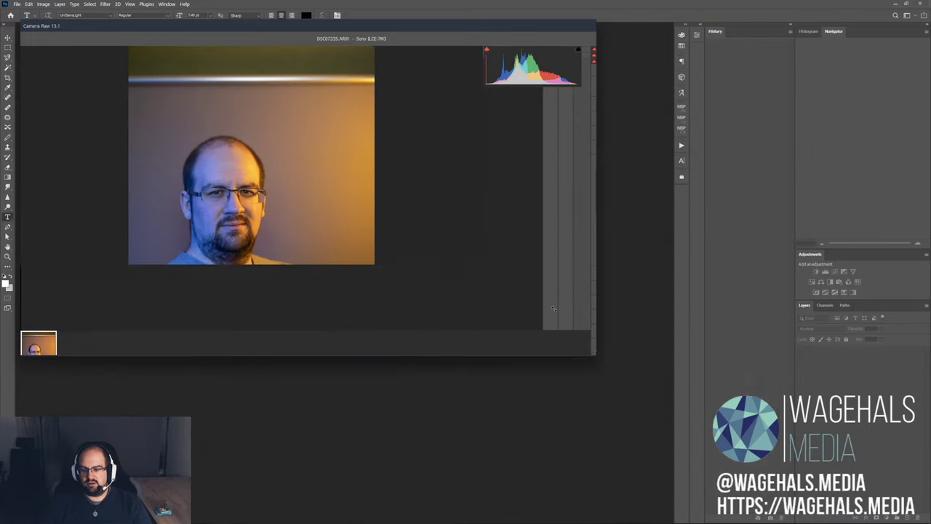
key("f")
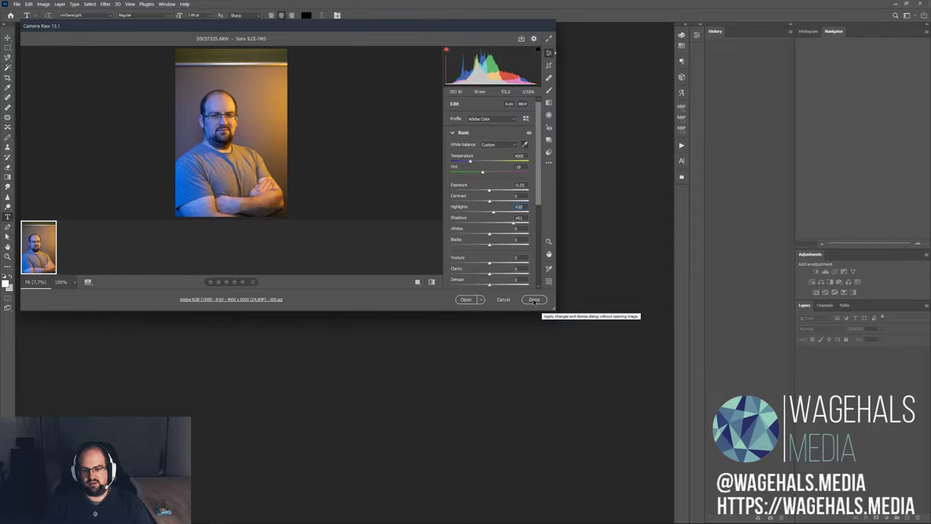
left_click(533, 300)
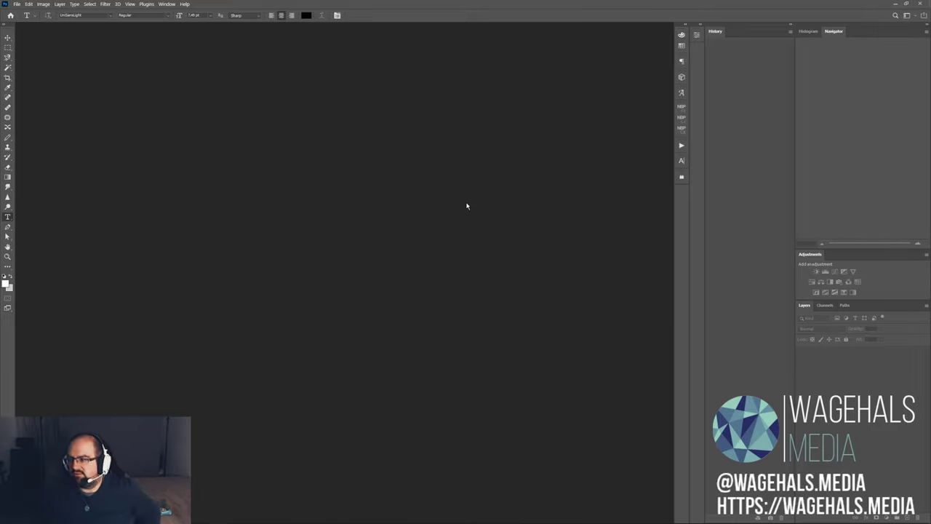
- Open DSC07335.ARW from Camera Raw as a normal Photoshop document
left_click(17, 5)
mouse_move(33, 45)
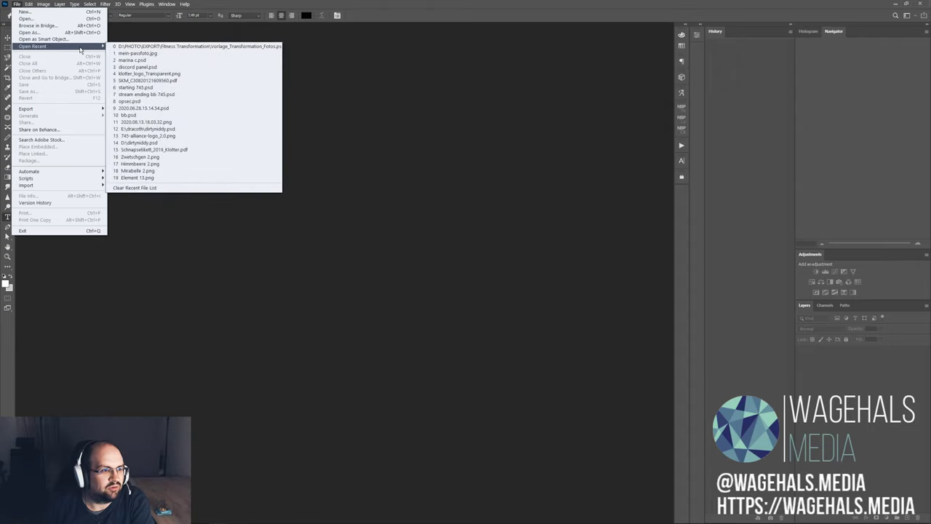
left_click(29, 18)
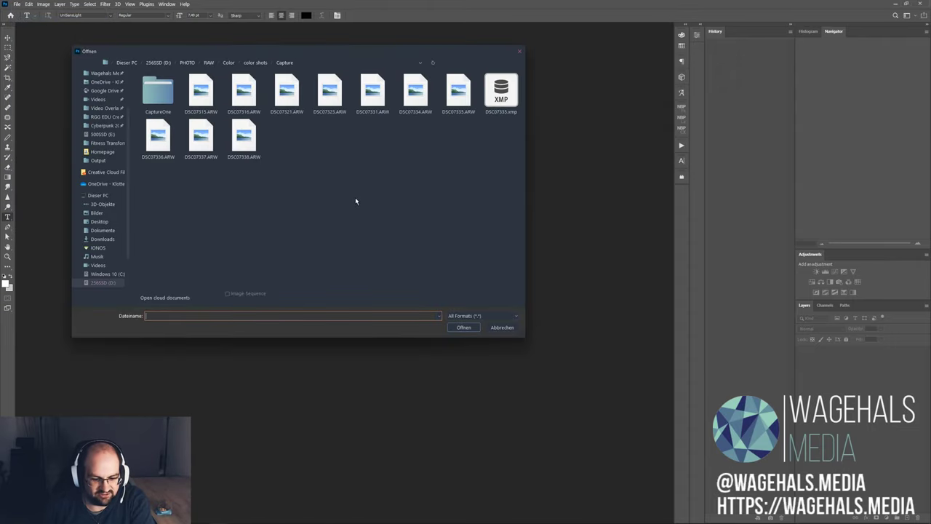
double_click(464, 94)
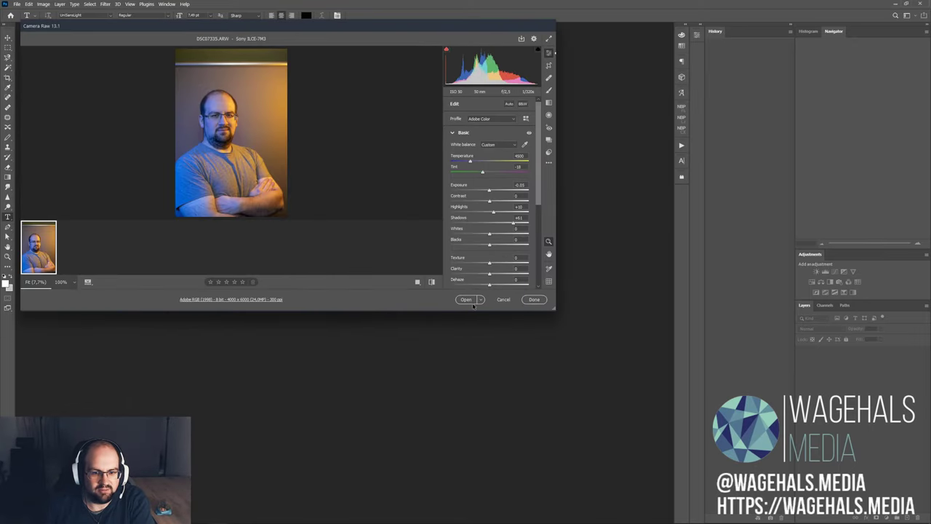
left_click(480, 299)
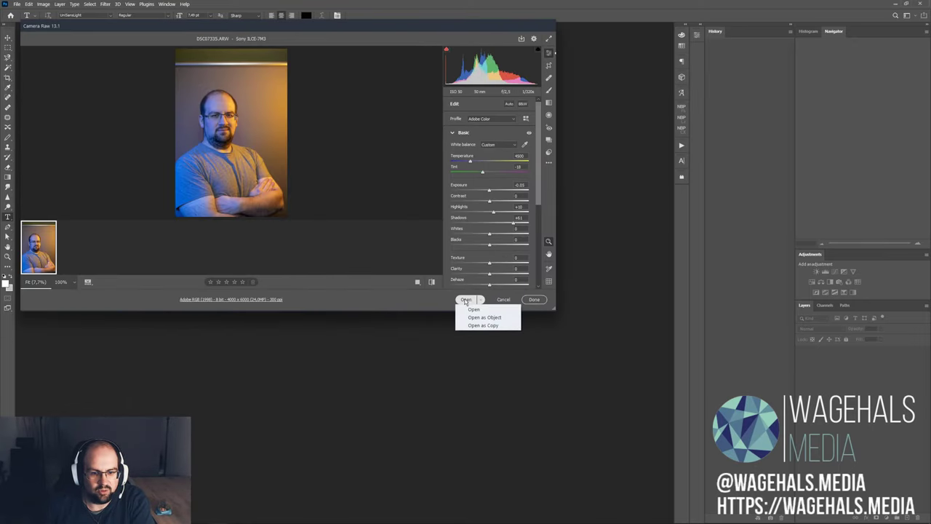
left_click(474, 309)
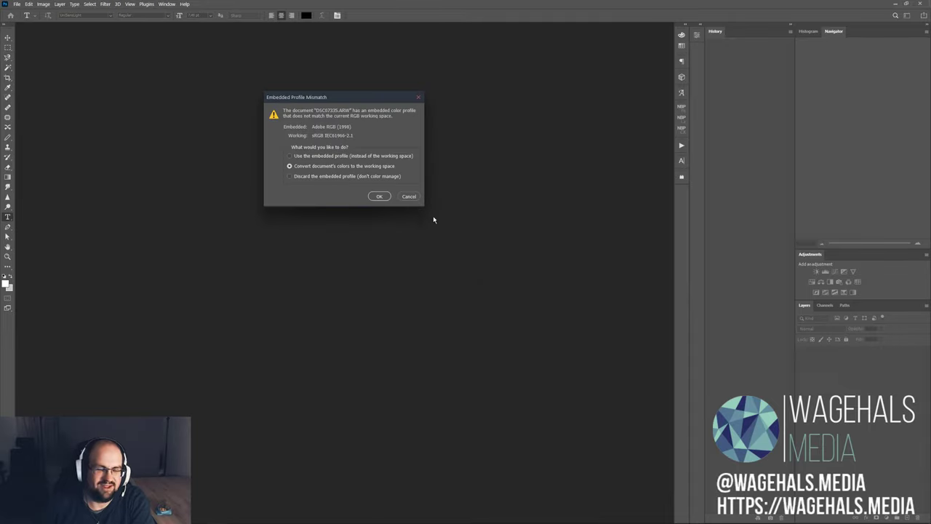
- Keep the embedded Adobe RGB (1998) profile rather than converting to sRGB
left_click(290, 156)
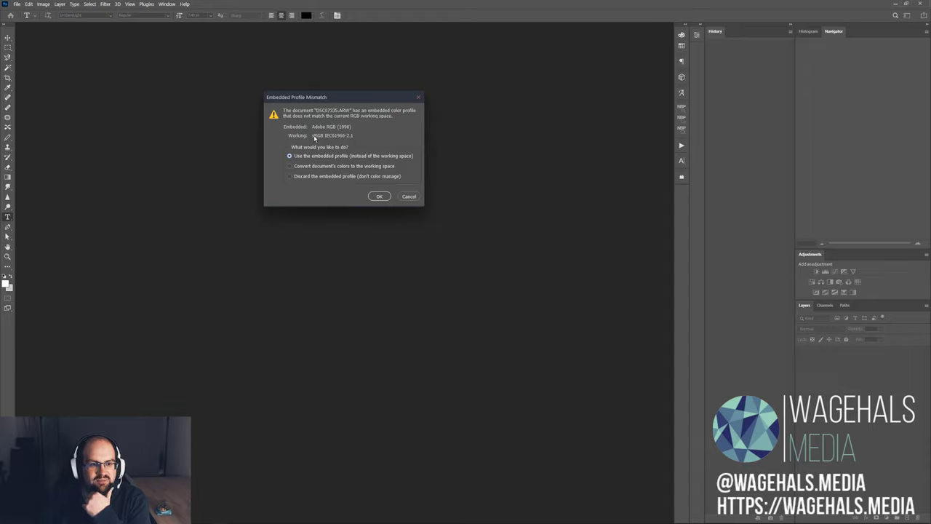
left_click(325, 167)
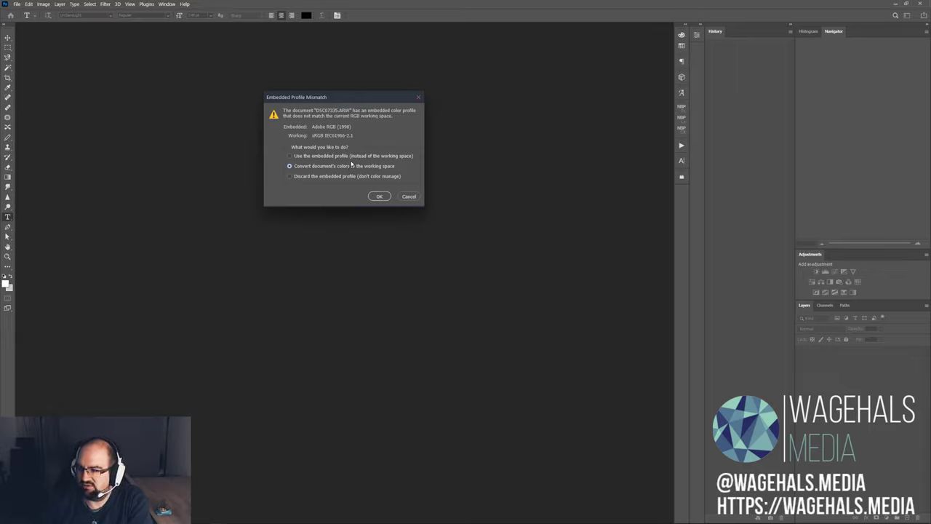
left_click(334, 157)
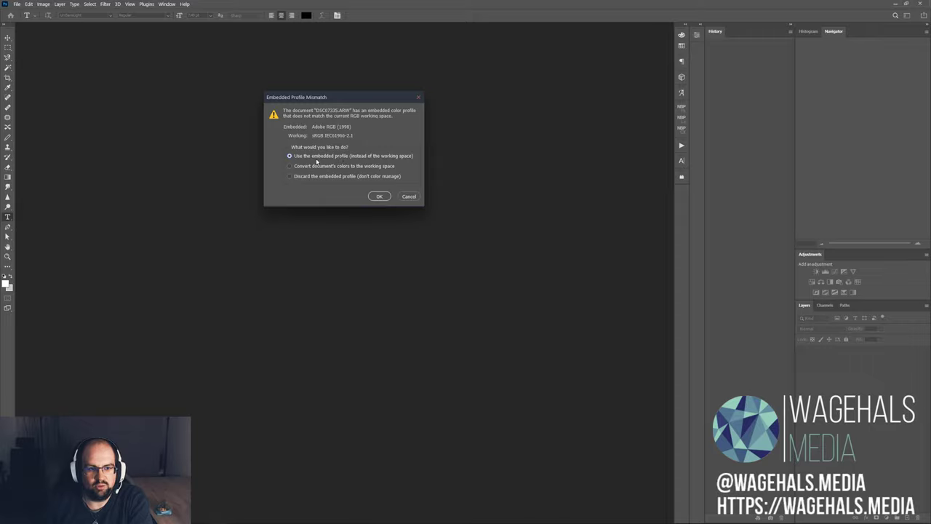
left_click(379, 196)
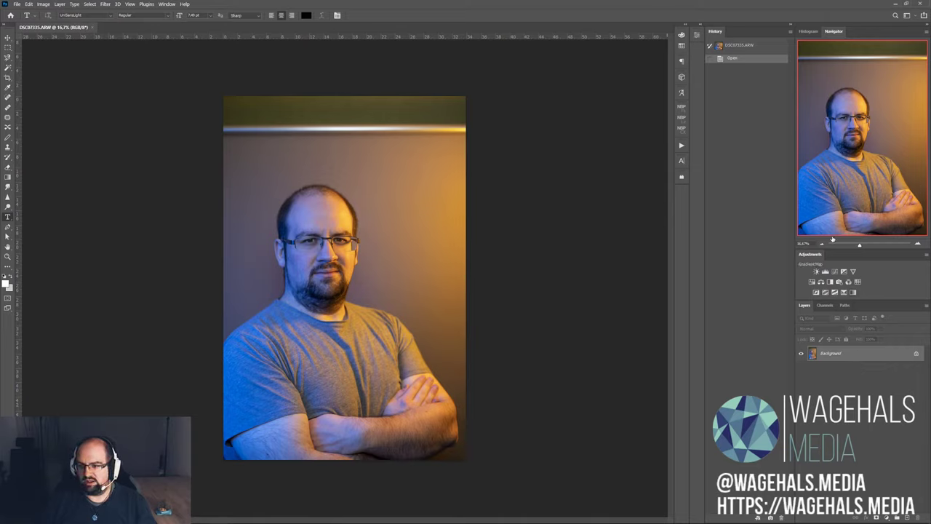
- Shrink the Navigator preview and bring up a 1:1 crop preview on the portrait
left_click_drag(875, 251, 866, 155)
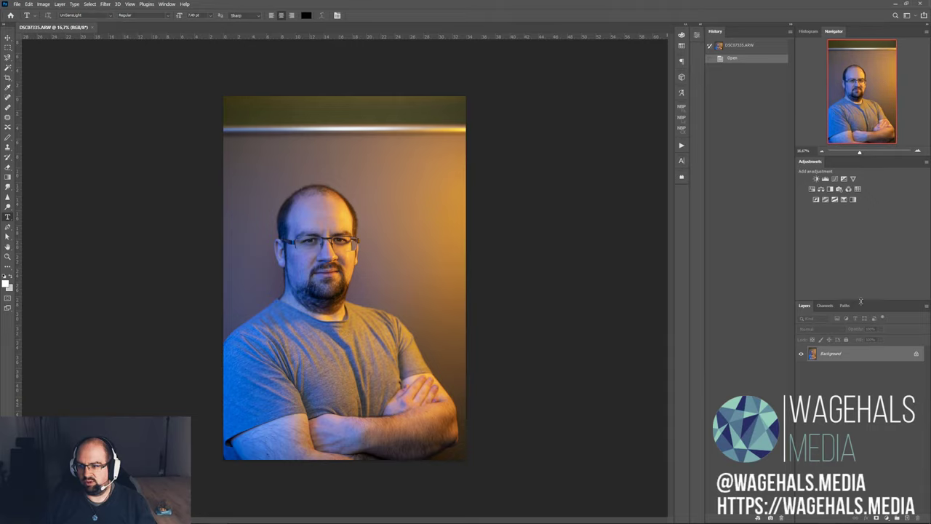
left_click_drag(860, 300, 860, 305)
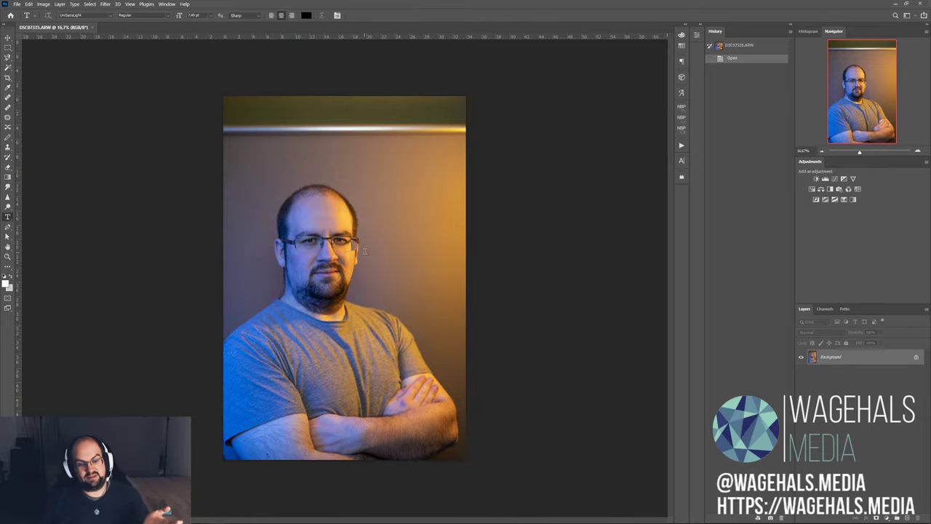
left_click(8, 78)
left_click(406, 229)
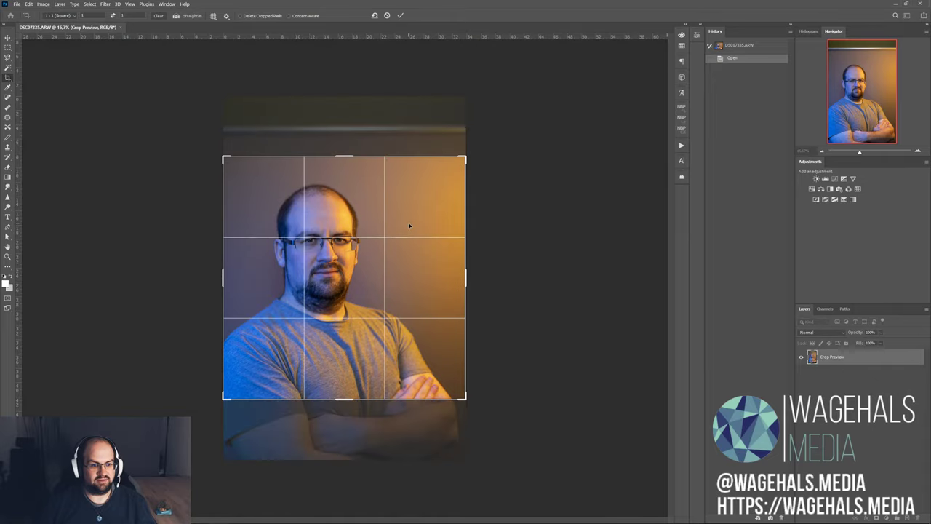
- Use the standard Crop tool with a 2:3 (4:6) aspect ratio
left_click(62, 15)
left_click(58, 37)
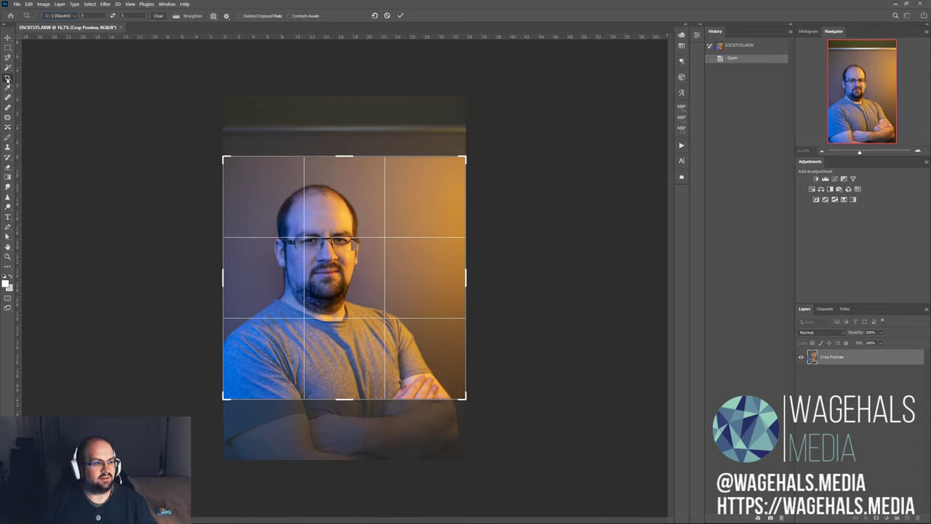
right_click(7, 78)
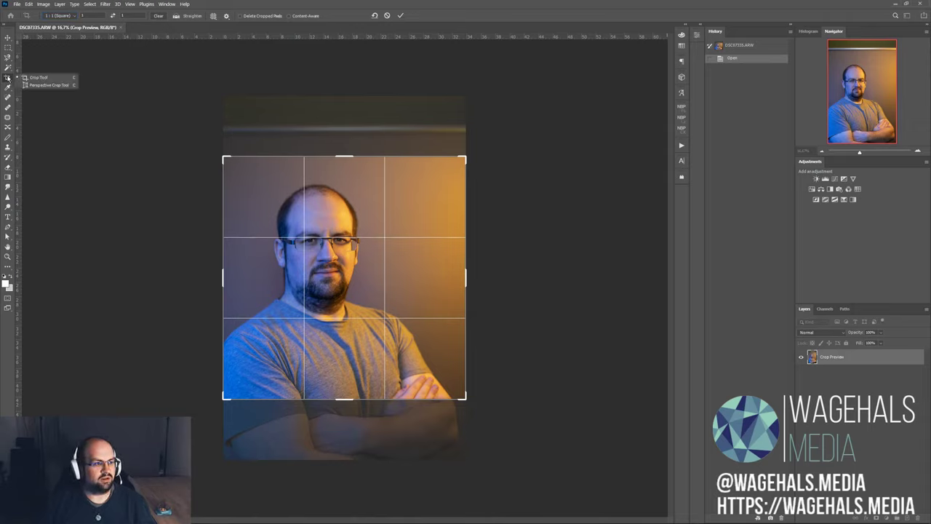
left_click(37, 77)
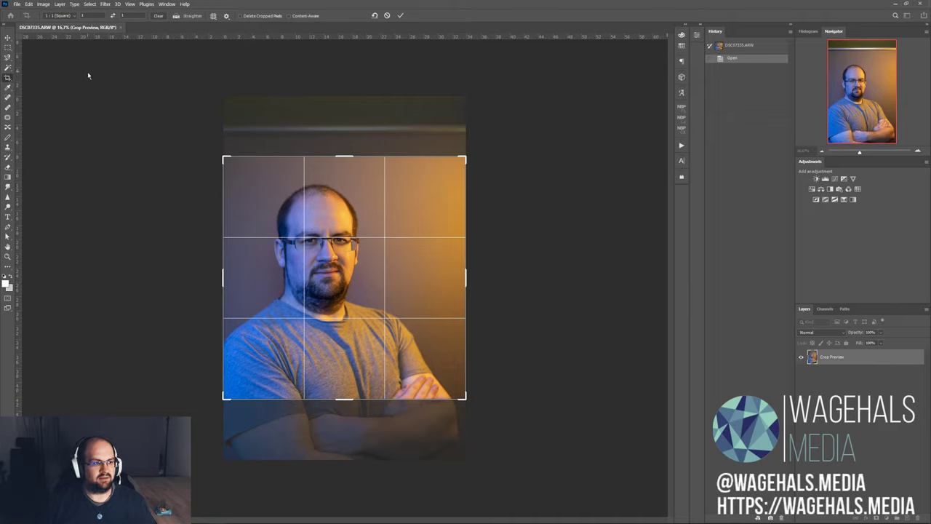
left_click(65, 16)
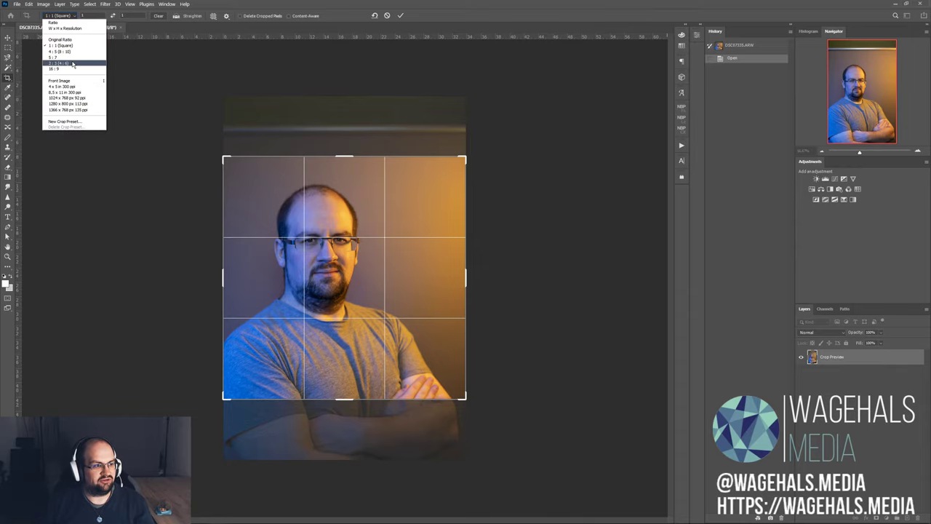
left_click(73, 65)
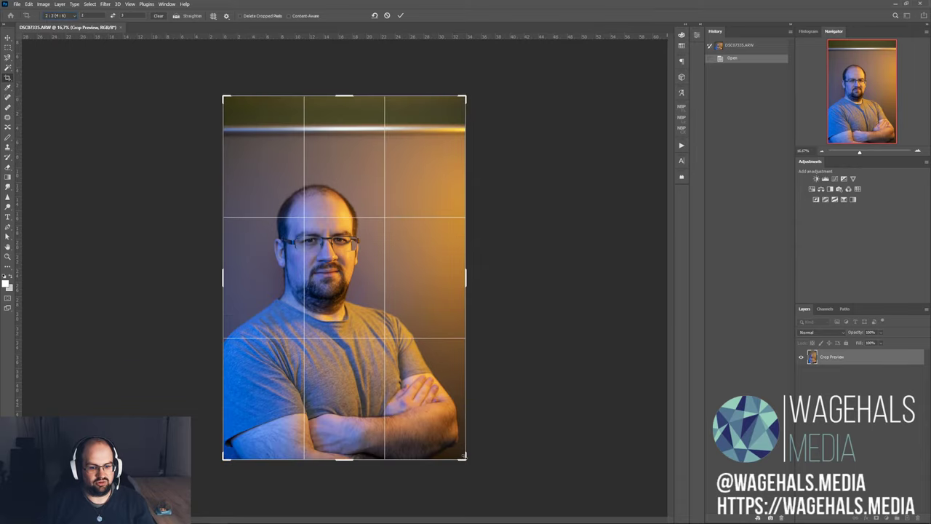
- Apply a trial 2:3 crop excluding the top bar, then undo it
left_click_drag(440, 129, 389, 214)
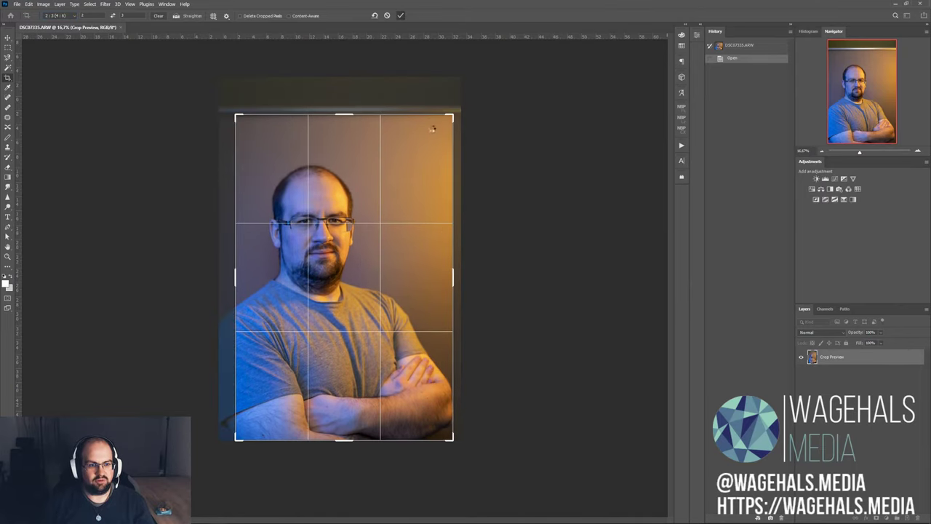
key("Return")
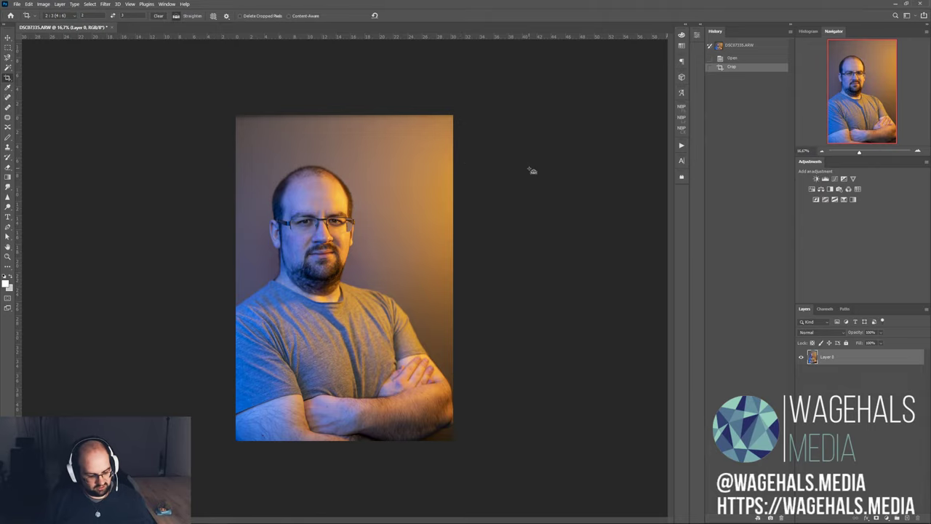
key("ctrl+z")
left_click(72, 15)
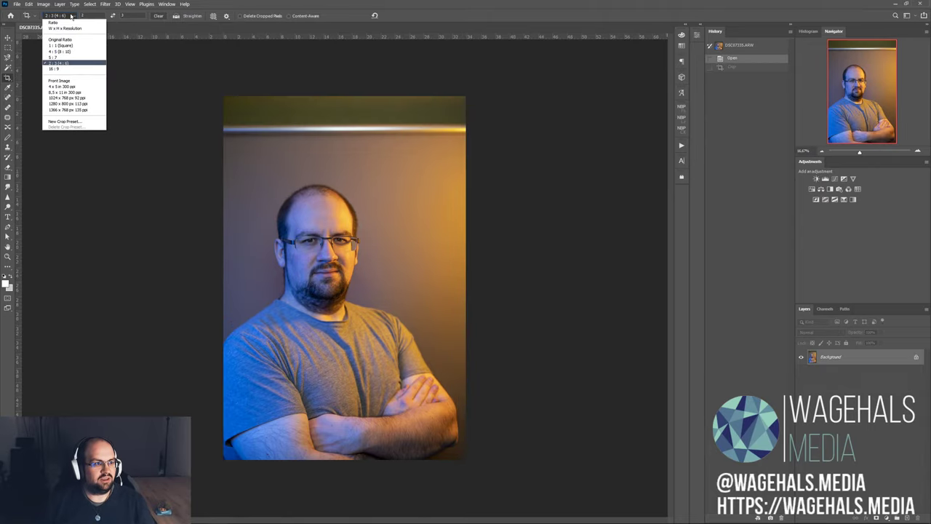
- Set a 4:5 (8:10) crop with its top edge below the bar and the photo lowered
left_click(72, 52)
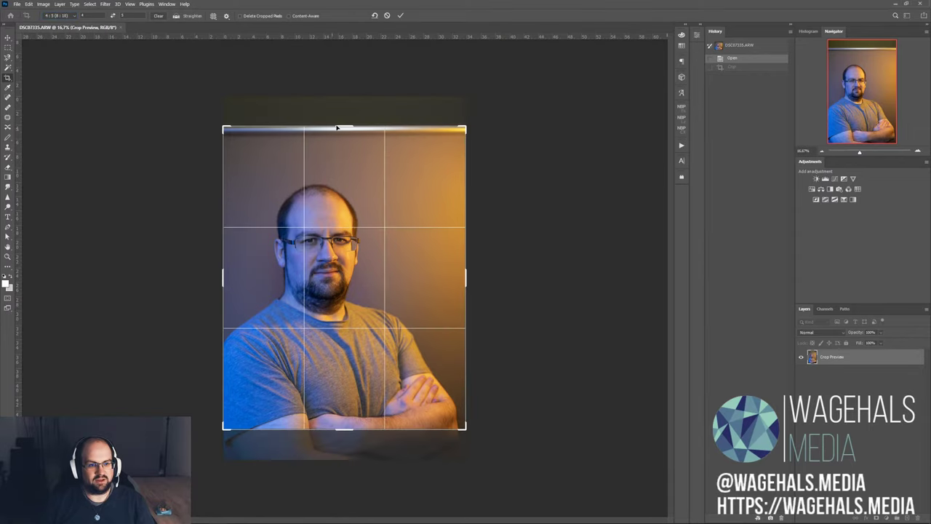
left_click_drag(337, 127, 339, 135)
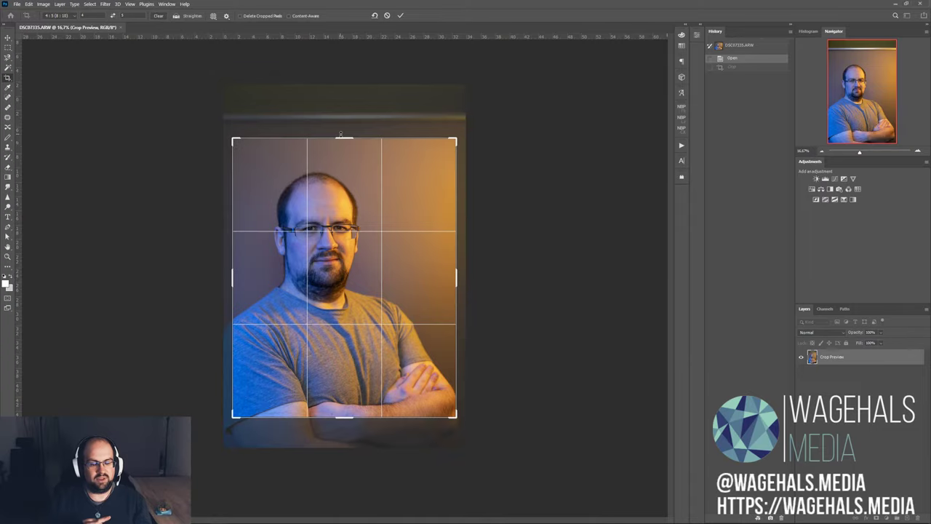
left_click_drag(353, 227, 355, 230)
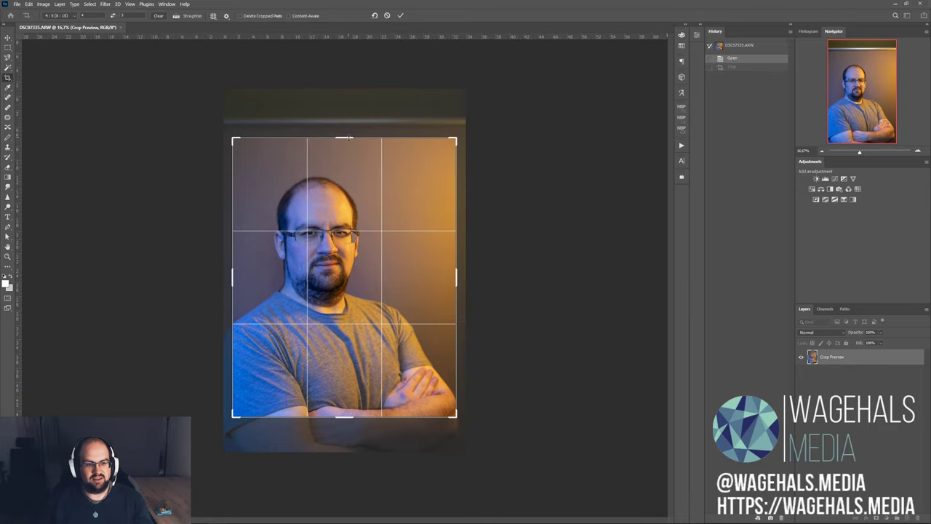
left_click_drag(343, 418, 344, 430)
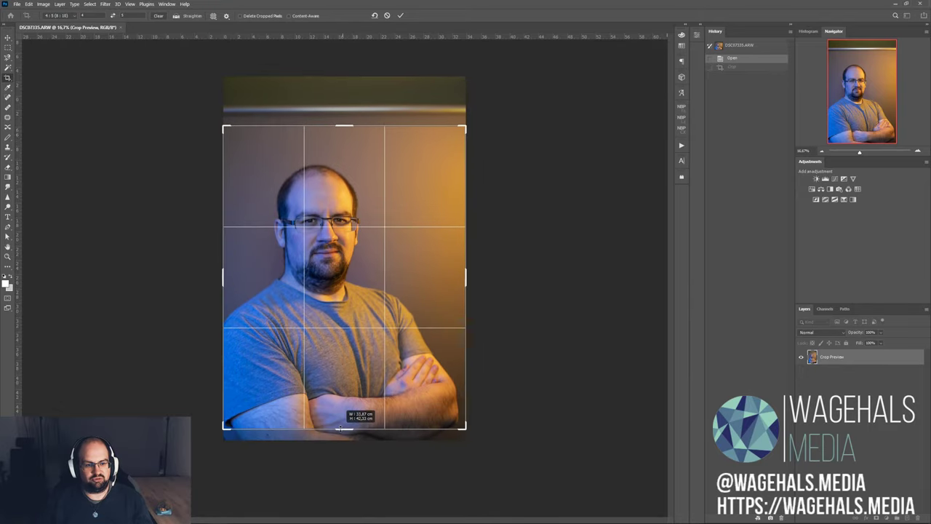
left_click_drag(330, 299, 330, 305)
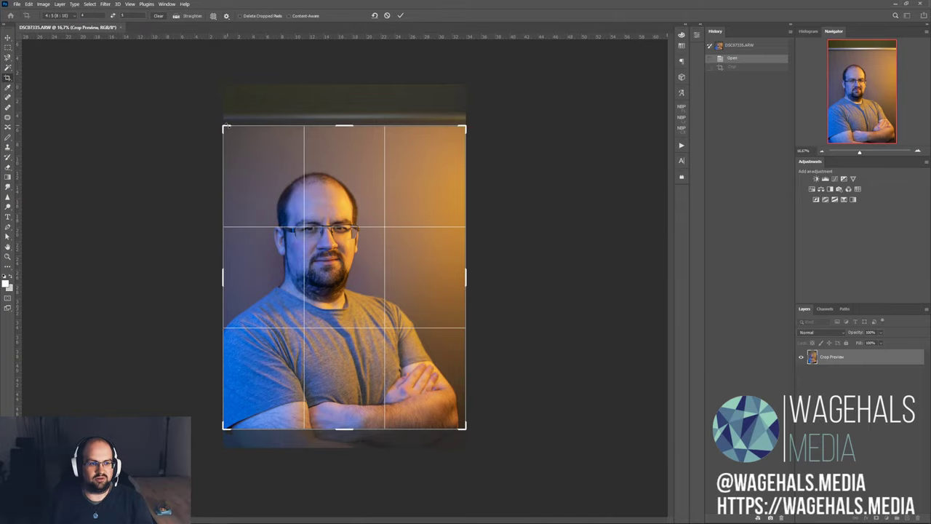
- Switch the crop to 1:1 (Square) with the photo shifted right
left_click(65, 15)
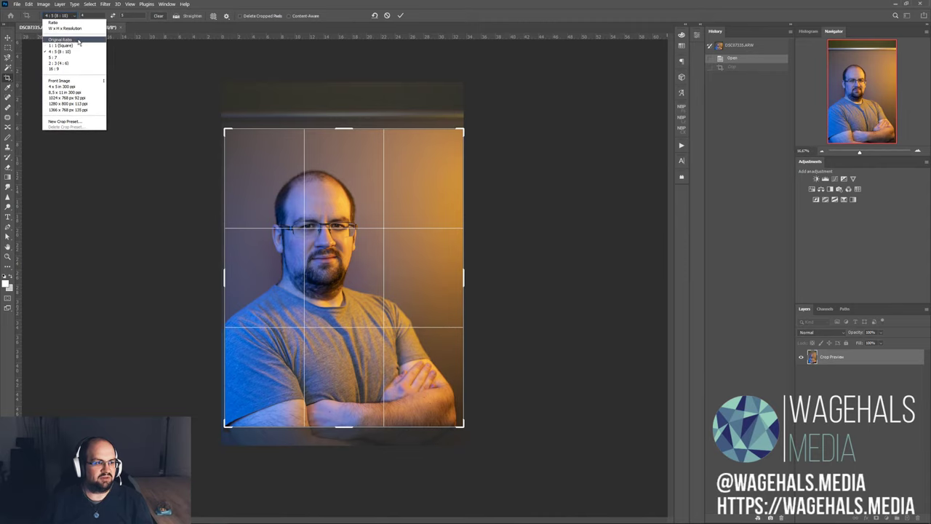
left_click(73, 45)
left_click_drag(366, 249, 389, 250)
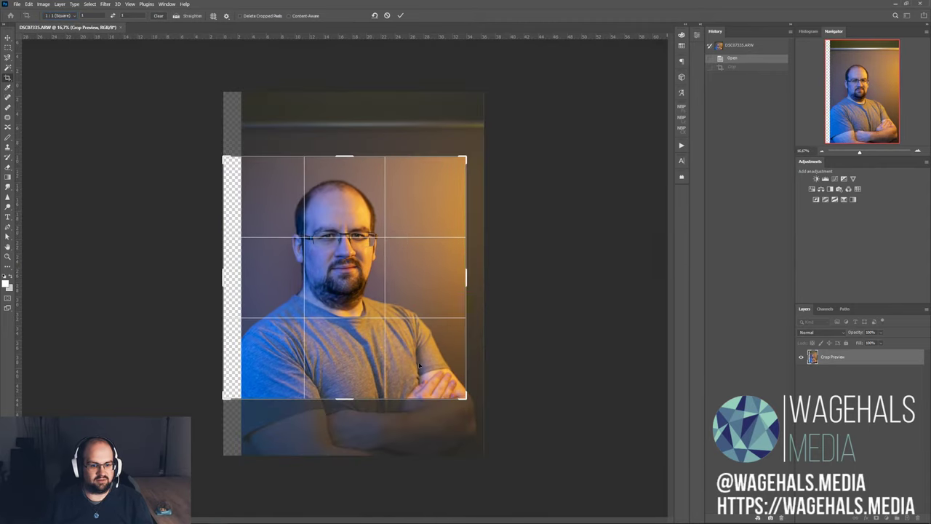
- Extend the square crop downward, reposition the photo, and commit with Content-Aware fill
left_click_drag(348, 401, 348, 414)
left_click_drag(349, 348, 362, 334)
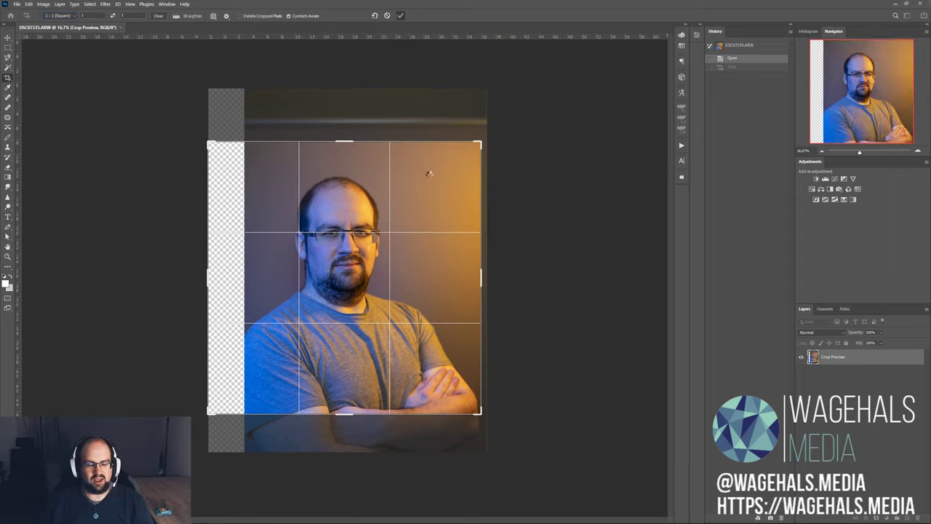
key("Return")
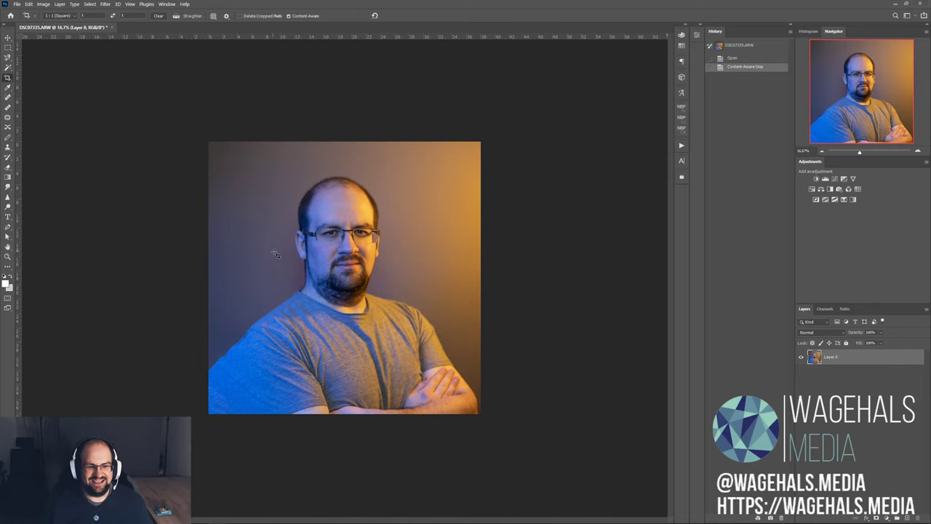
key("ctrl+plus")
key("ctrl+plus")
key("ctrl+plus")
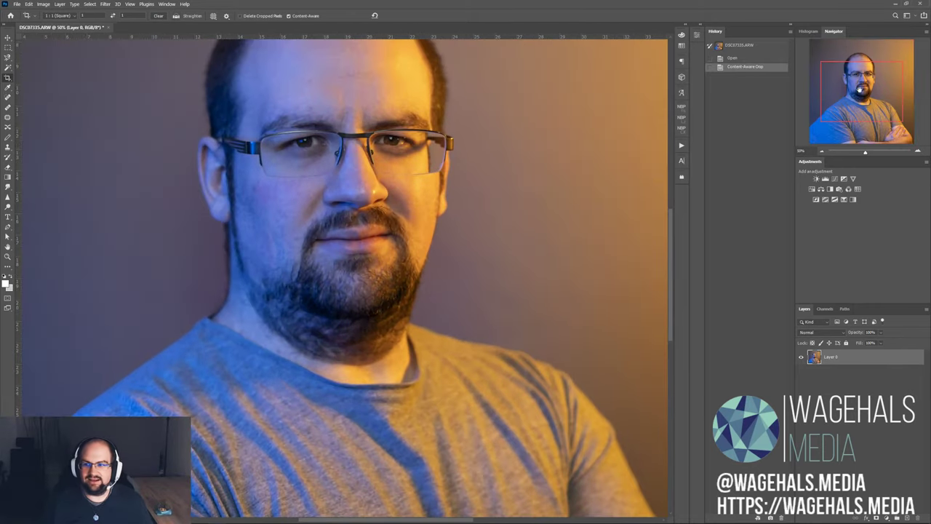
- Zoom out to fit the cropped portrait, then revert to the uncropped original
mouse_move(861, 88)
left_mouse_down()
mouse_move(773, 154)
mouse_move(768, 73)
left_mouse_up()
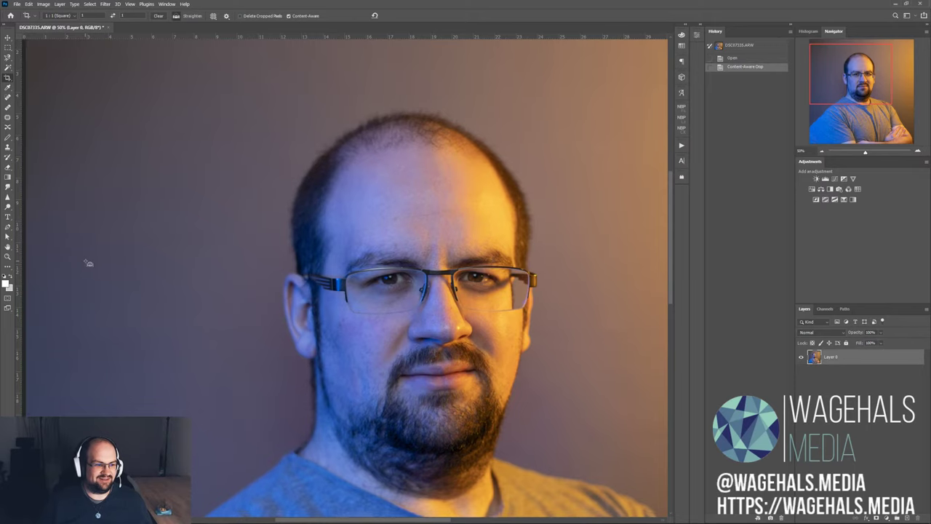
key("ctrl+minus")
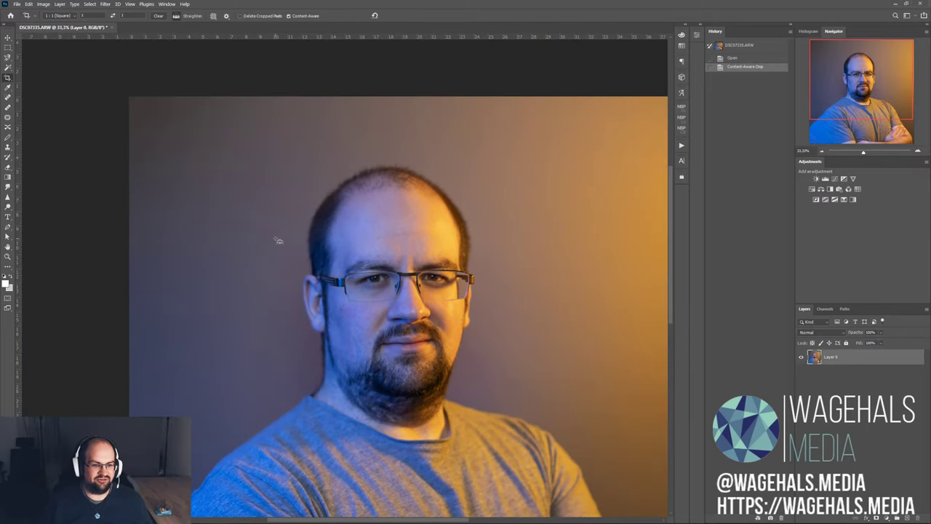
key("ctrl+minus")
key("ctrl+minus")
key("ctrl+plus")
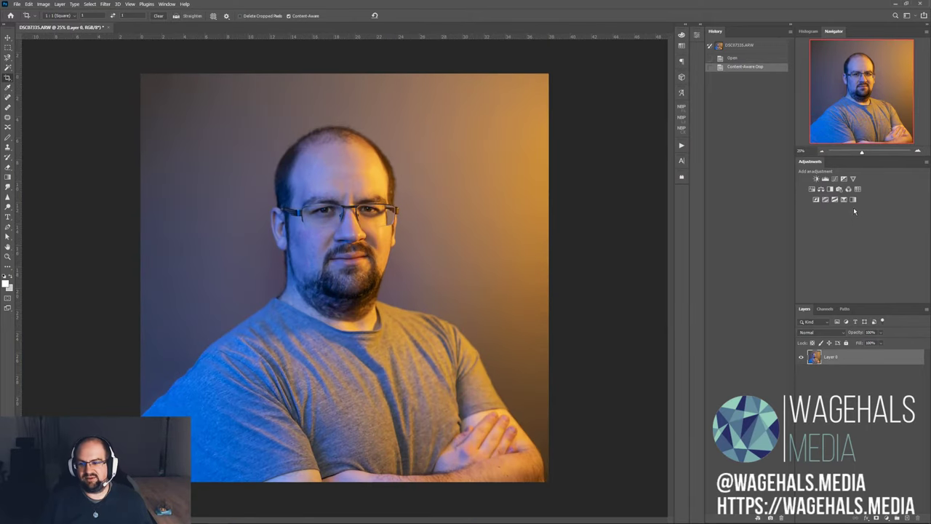
left_click(733, 58)
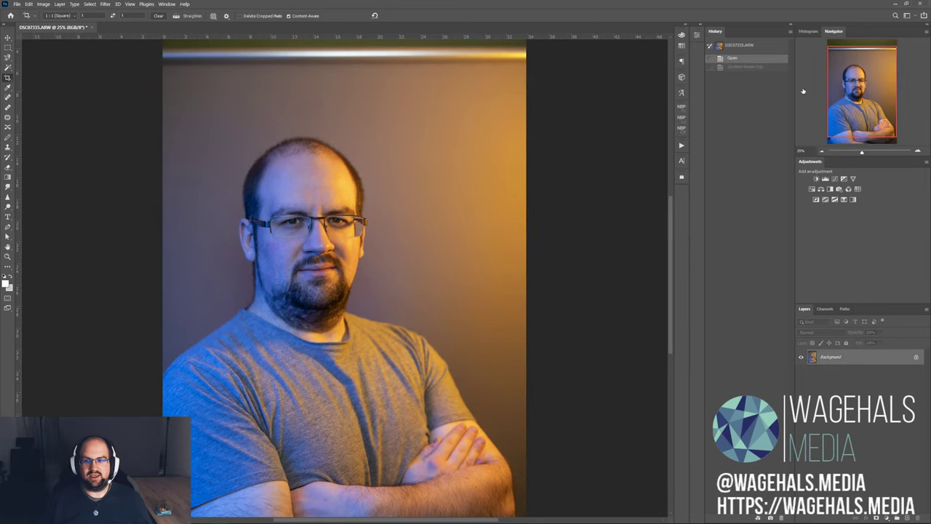
- Choose the 4:5 (8:10) crop preset and lower the crop's top edge
left_click(58, 15)
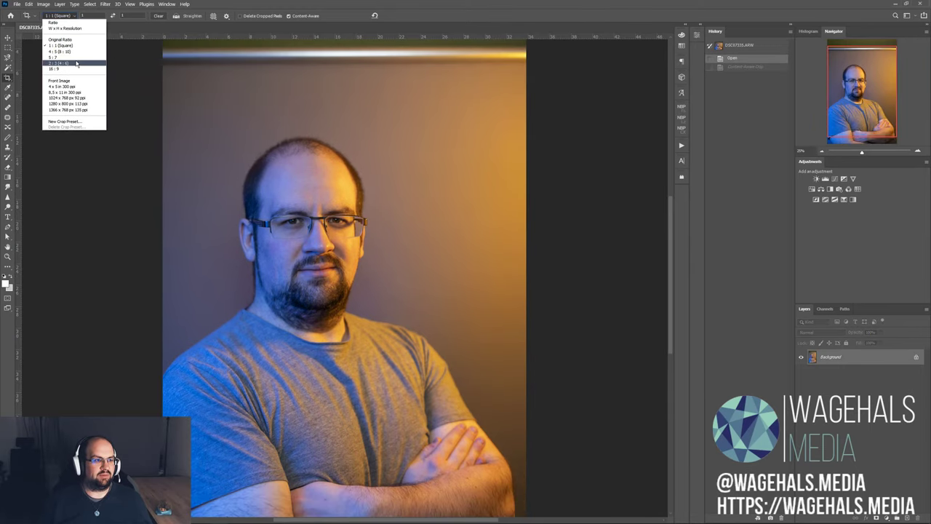
left_click(74, 45)
left_click(58, 16)
left_click(72, 38)
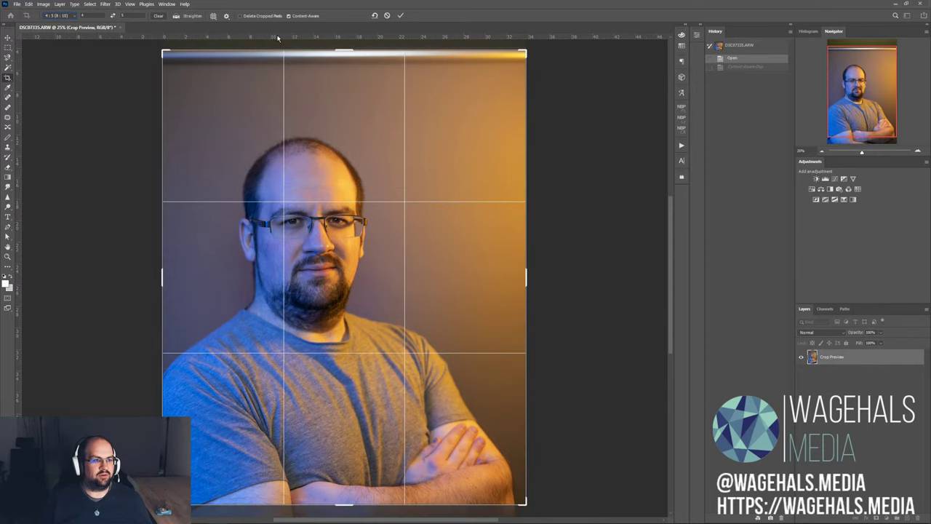
key("ctrl+minus")
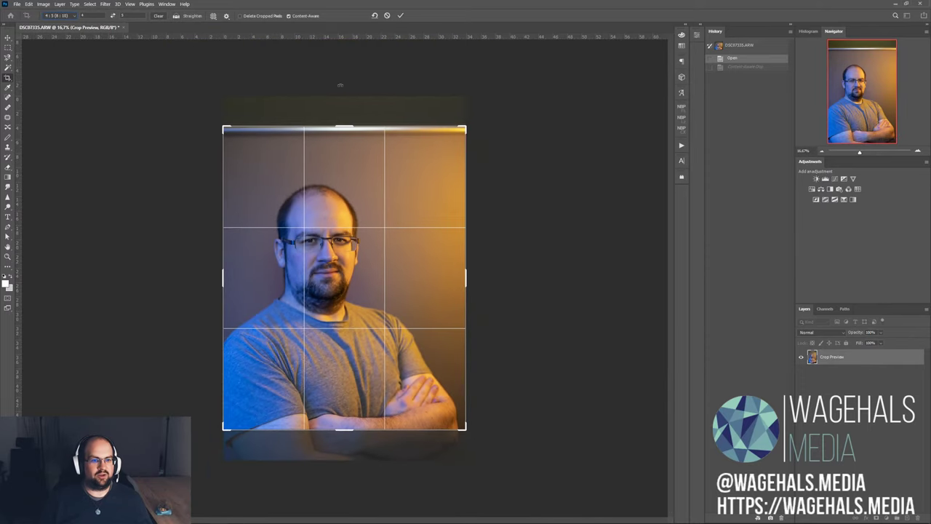
left_click_drag(344, 89, 344, 137)
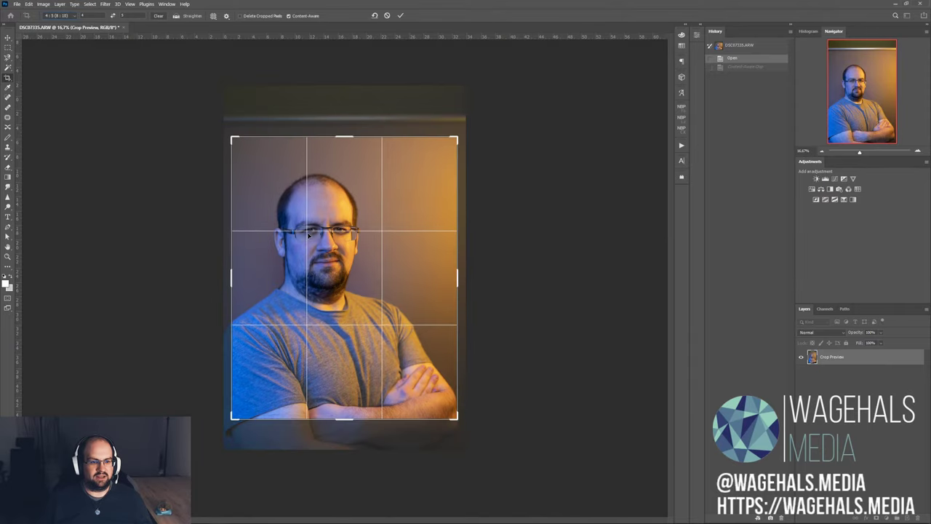
- Fit the 4:5 crop over the arms, leaving a narrow empty strip at the right edge
left_click_drag(309, 235, 297, 236)
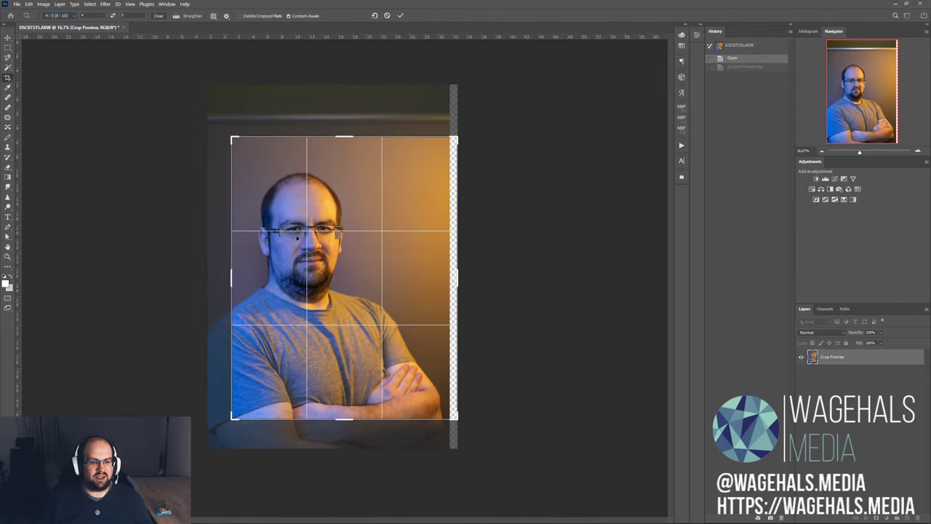
left_click_drag(351, 422, 349, 432)
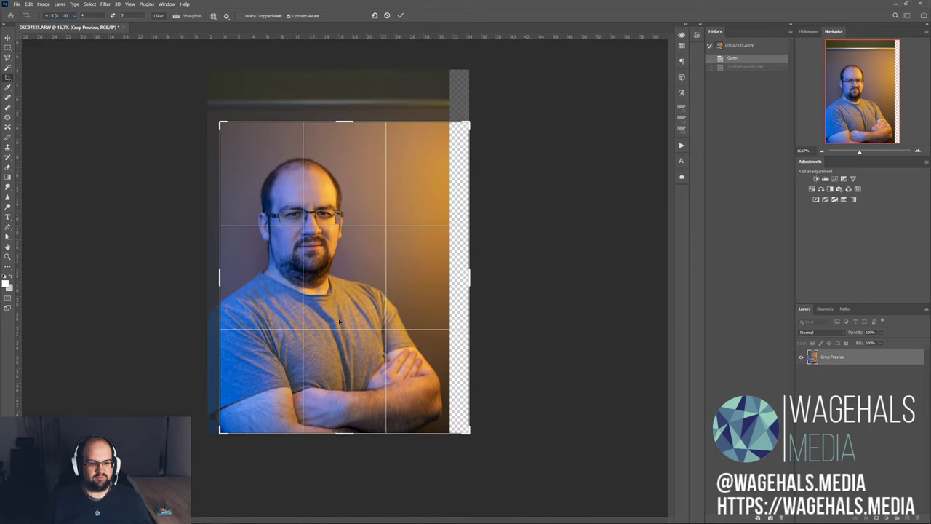
left_click_drag(338, 318, 327, 286)
left_click_drag(366, 214, 361, 215)
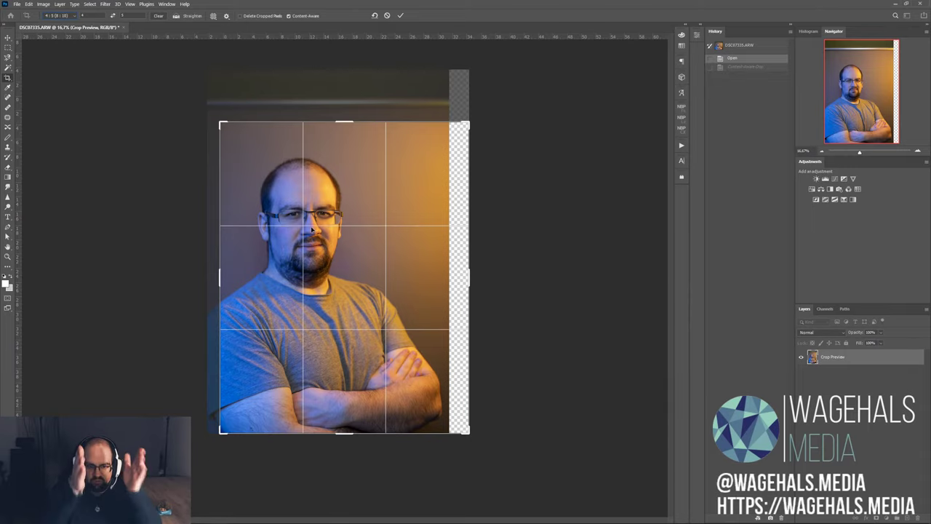
mouse_move(312, 230)
left_mouse_down()
mouse_move(408, 253)
mouse_move(356, 258)
left_mouse_up()
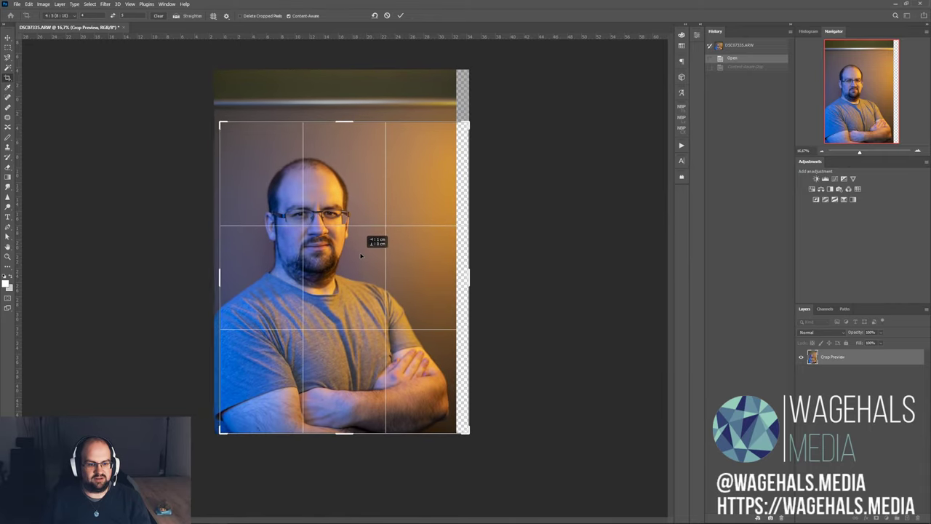
left_click_drag(357, 259, 389, 240)
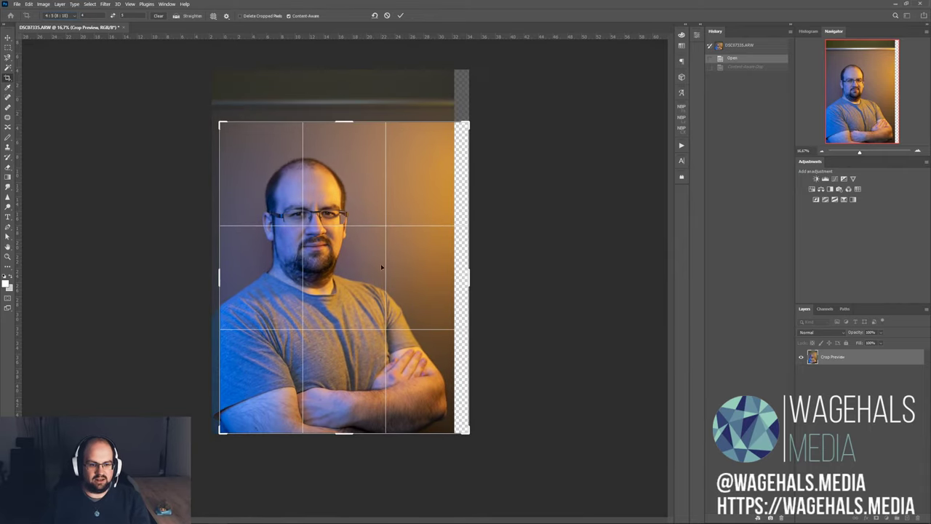
left_click_drag(338, 265, 347, 263)
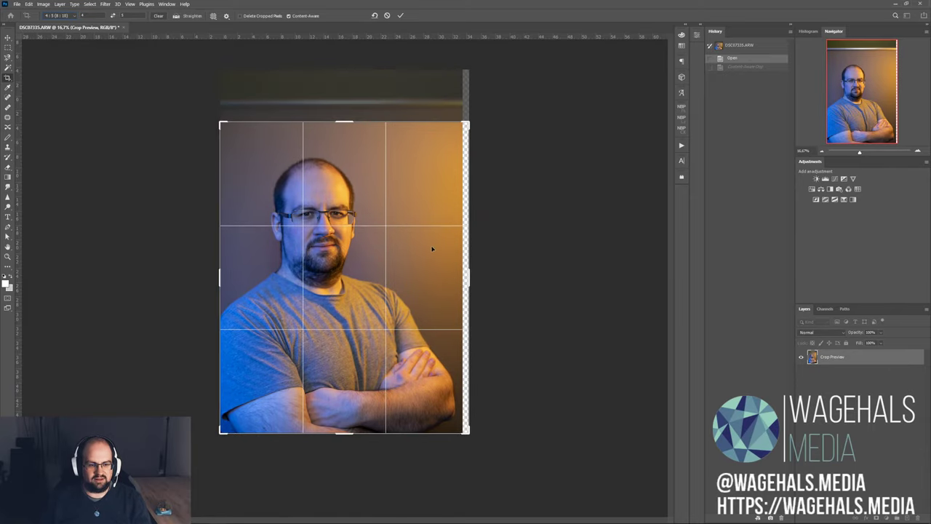
left_click_drag(322, 299, 309, 300)
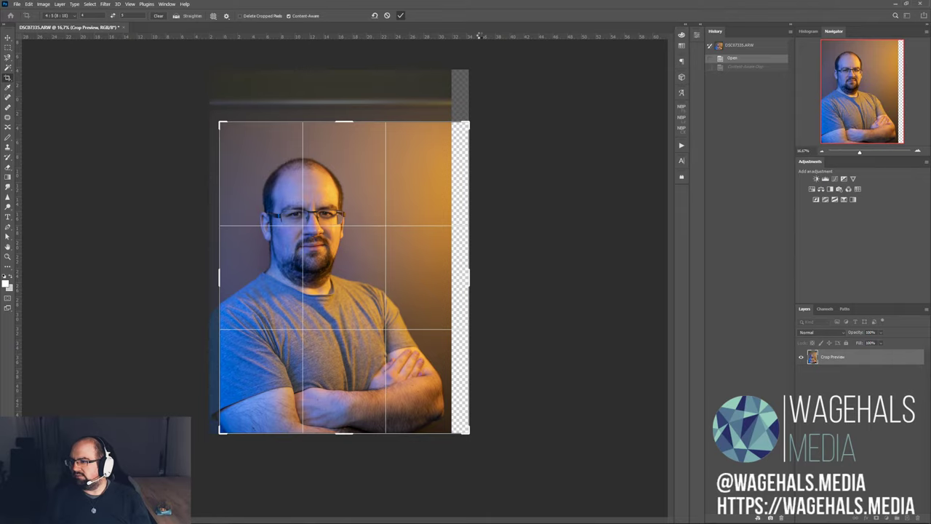
- Commit the 4:5 crop with Content-Aware fill and compare it against the uncropped original
key("Return")
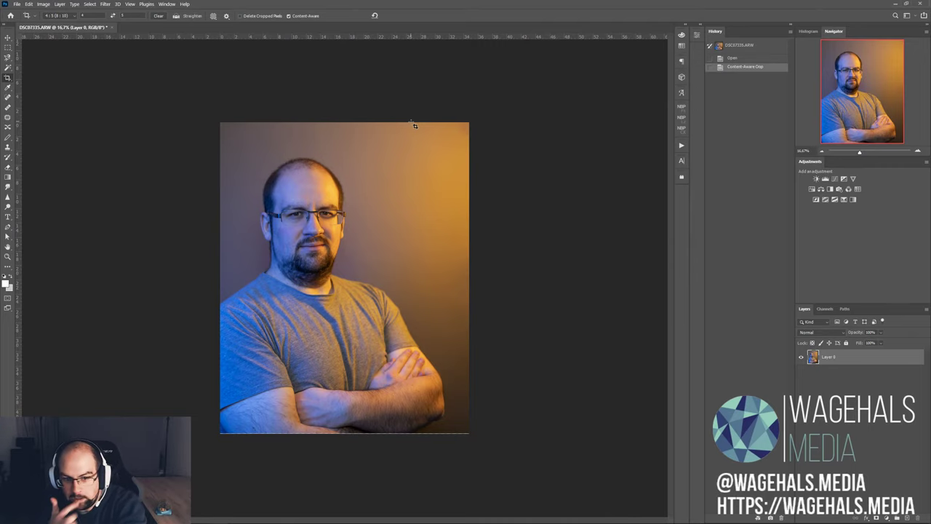
key("ctrl+plus")
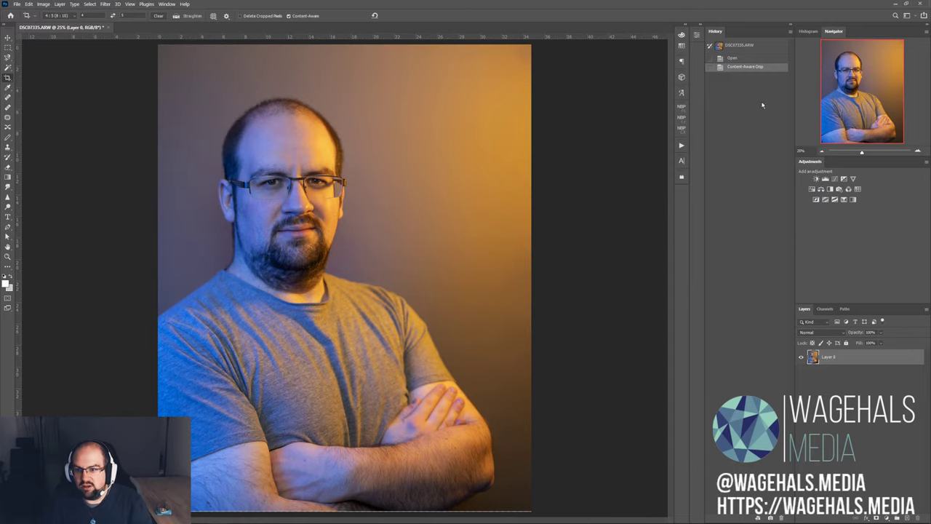
left_click(745, 59)
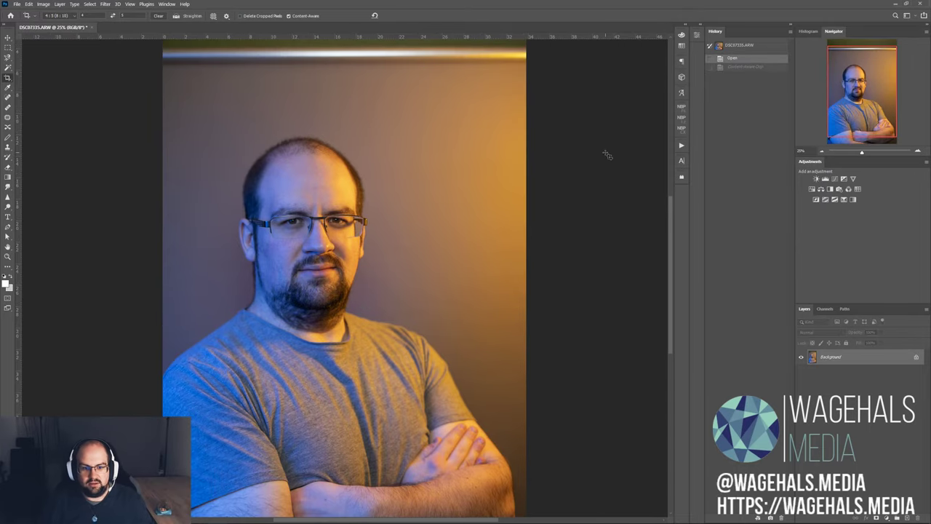
key("ctrl+minus")
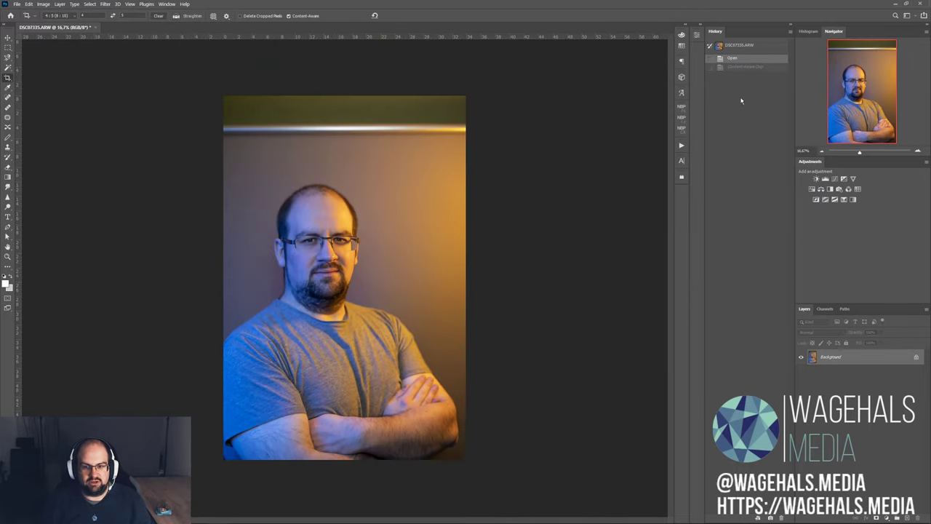
left_click(743, 67)
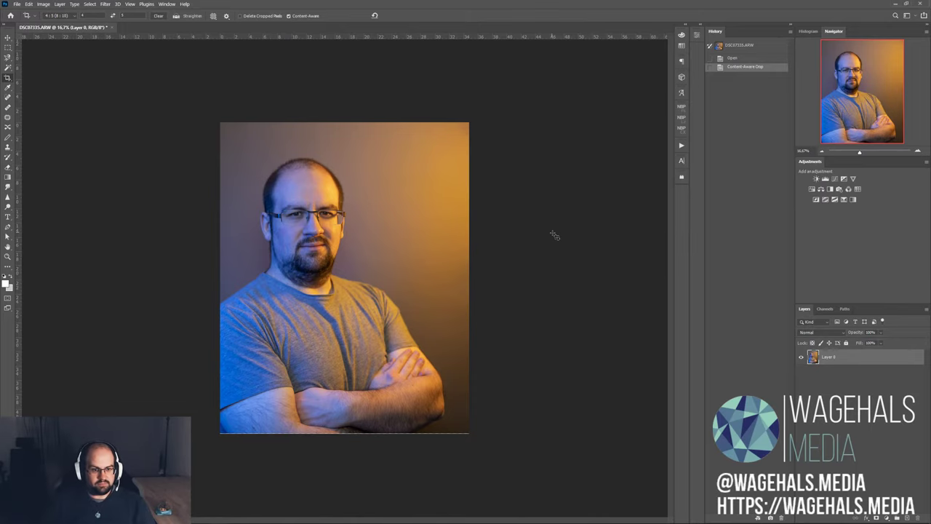
key("ctrl+plus")
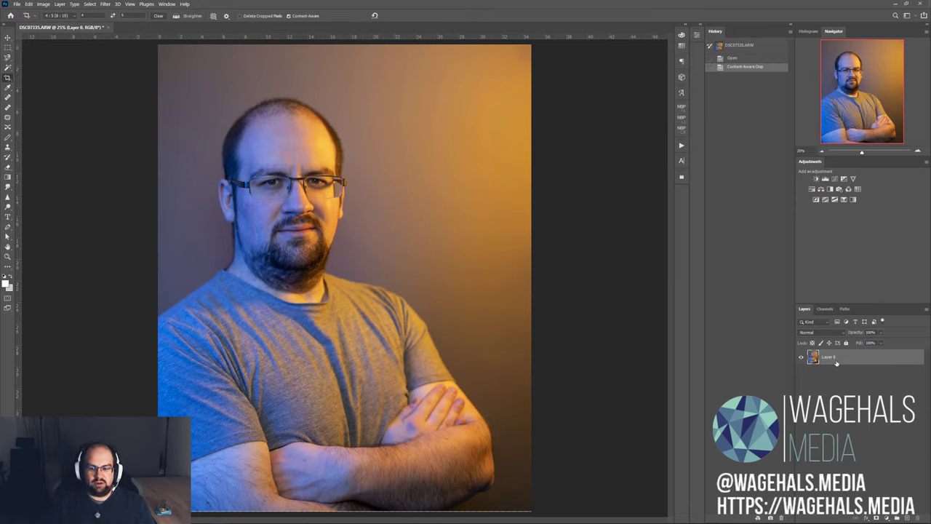
right_click(823, 365)
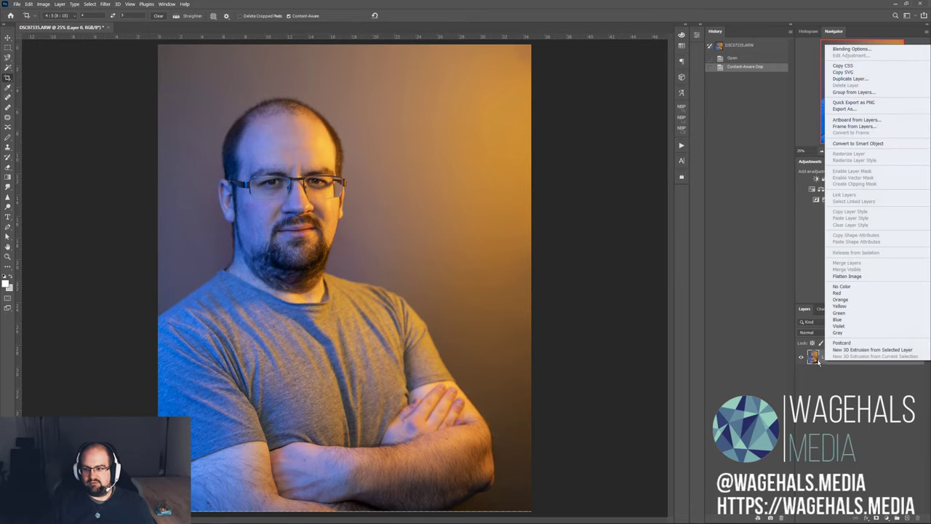
- Duplicate Layer 0 once, delete the extra copy, and compare layer visibility
left_click(816, 361)
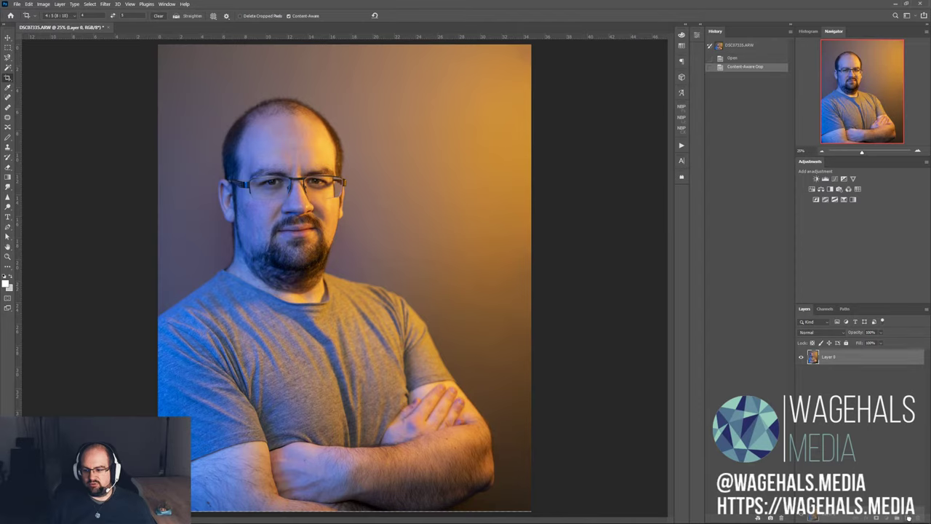
left_click_drag(908, 517, 909, 517)
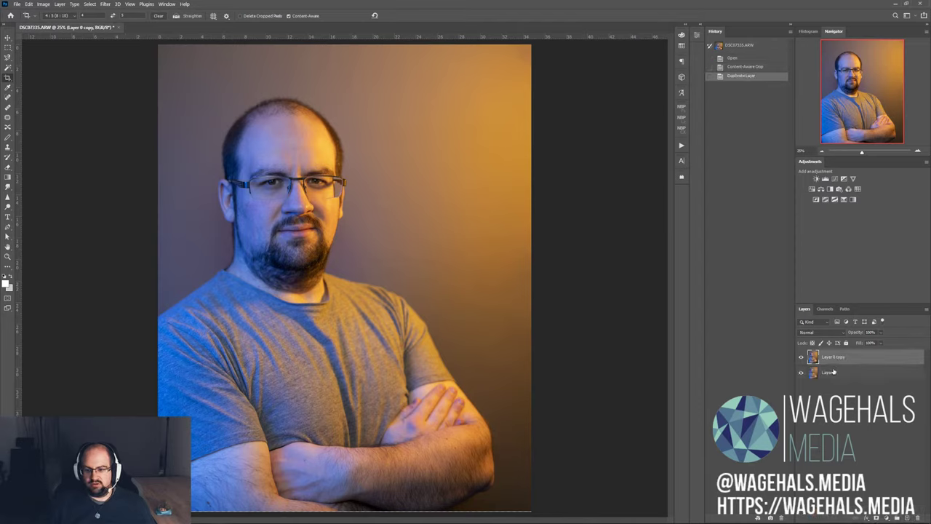
key("ctrl+j")
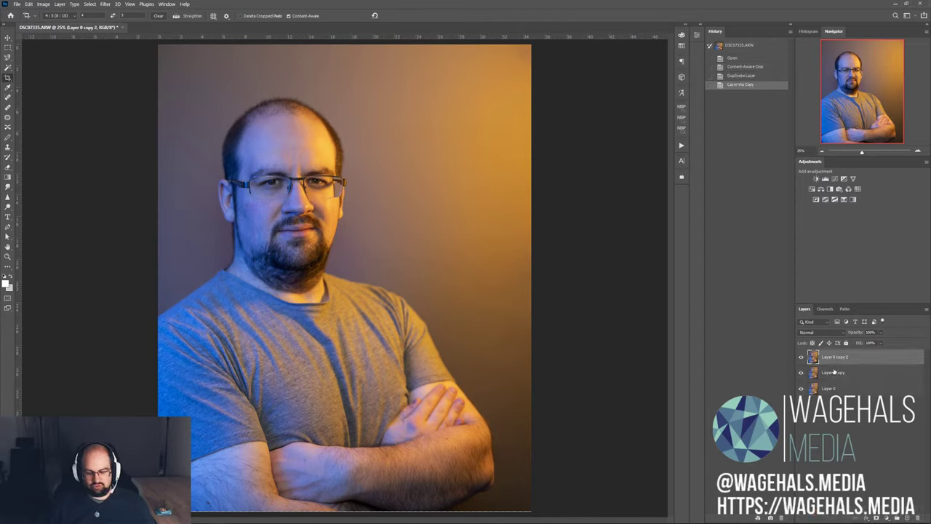
left_click(918, 517)
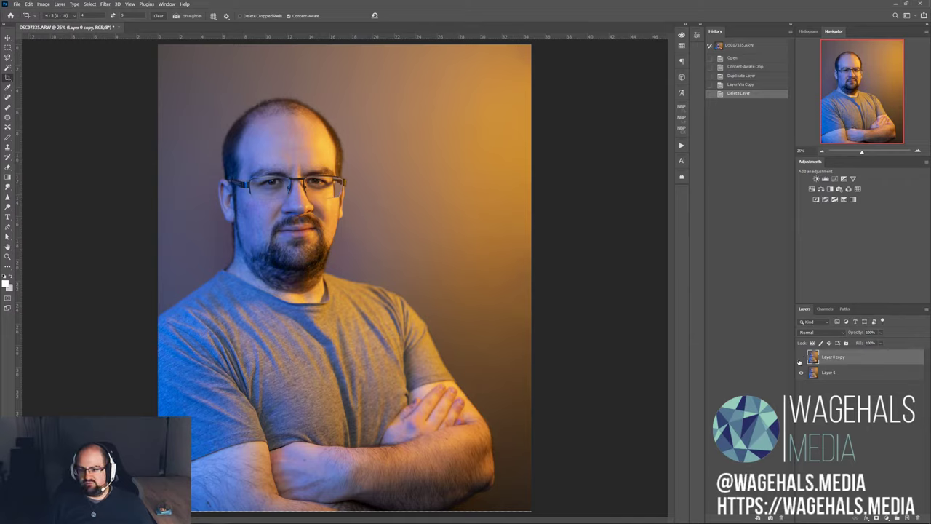
left_click(801, 357)
left_click(801, 358)
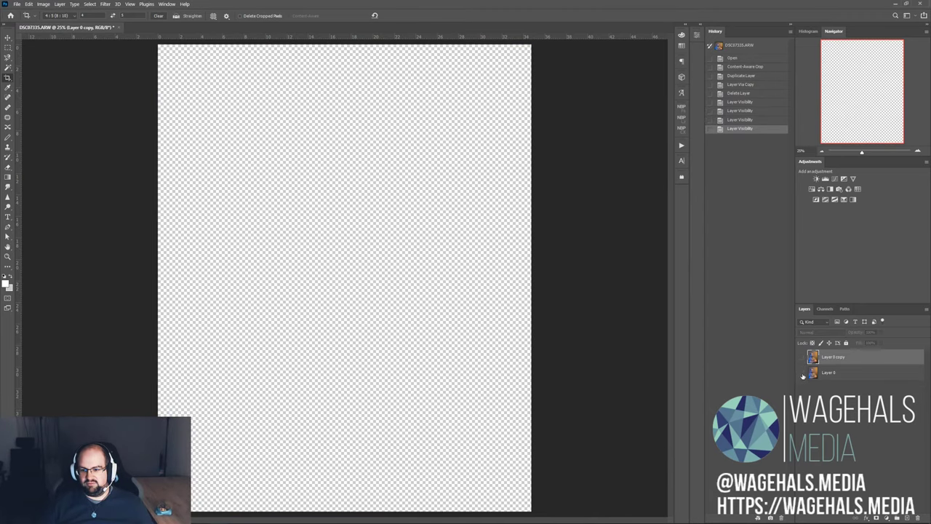
left_click(801, 357)
left_click(801, 357)
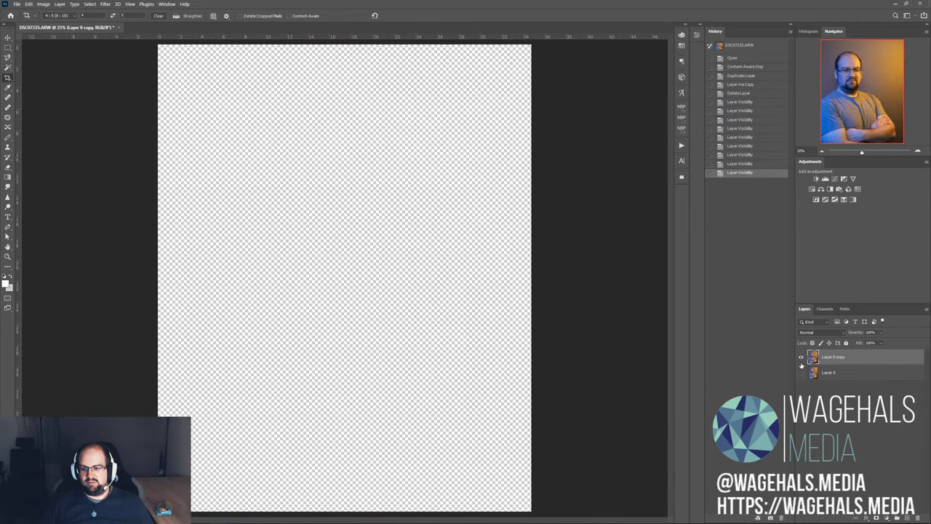
left_click(802, 372)
- Rename the original Layer 0 to Anfang
double_click(828, 372)
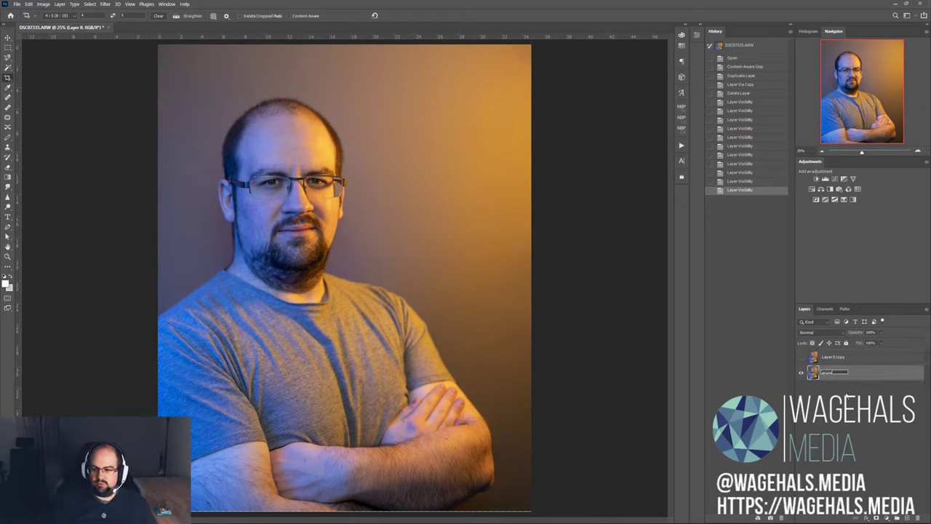
type("Model")
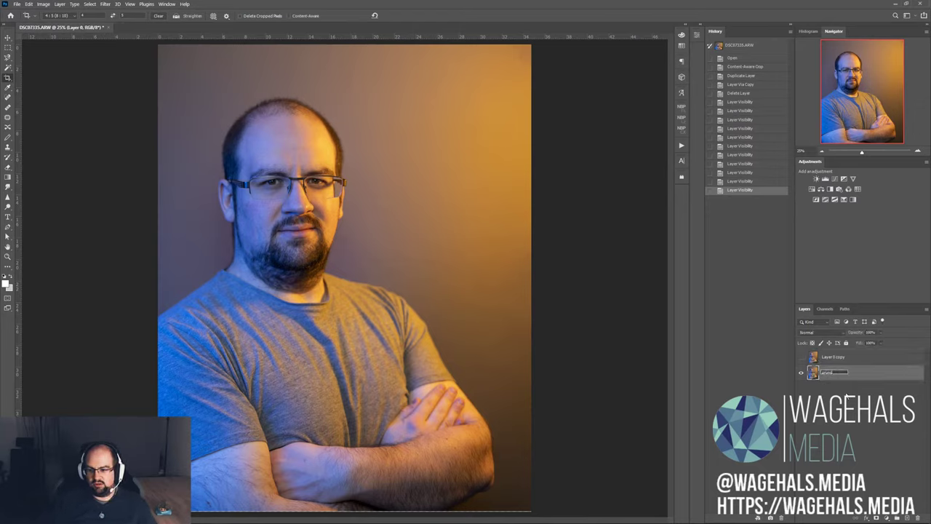
key("Return")
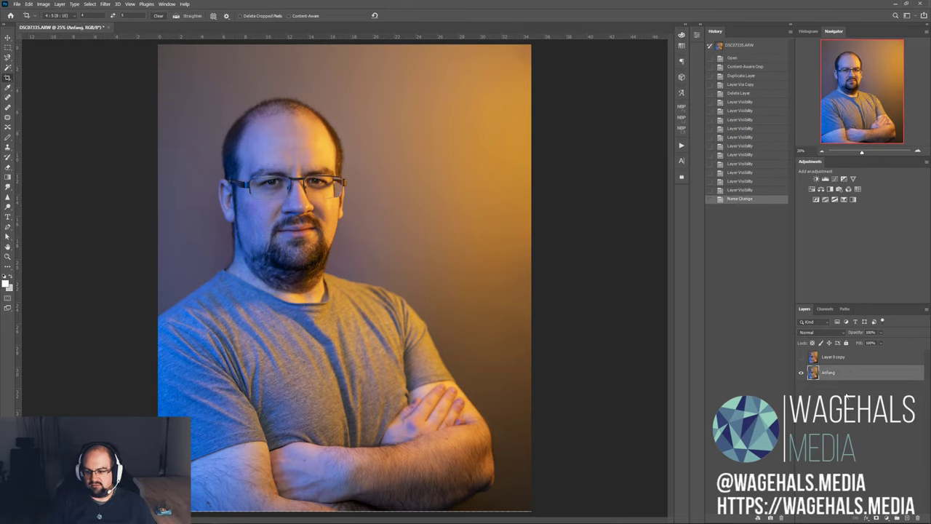
left_click(814, 357)
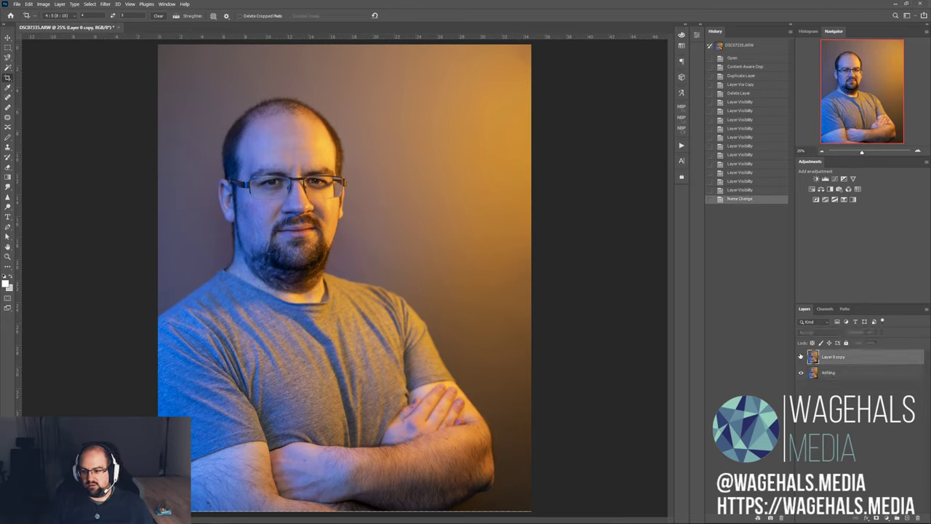
- Name the copied layer Eben1, then rename it Säubern
double_click(840, 361)
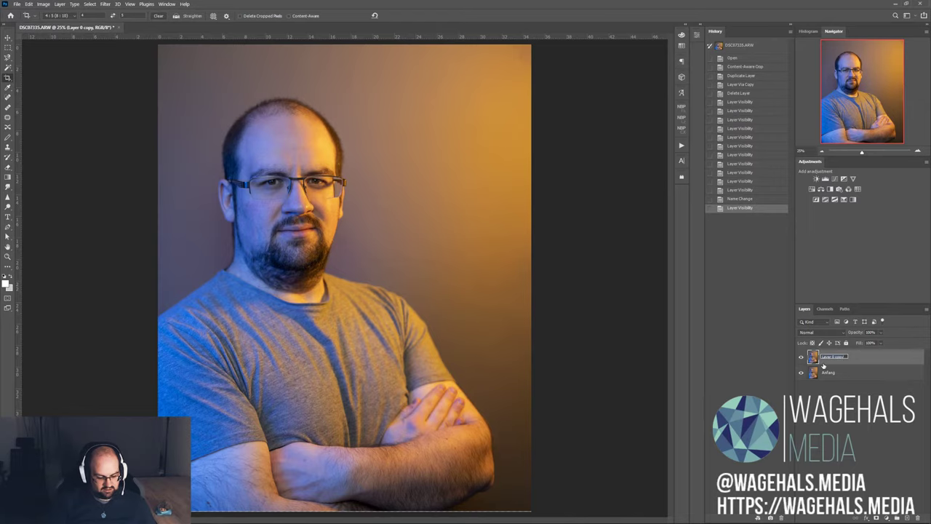
type("Eben1")
key("Return")
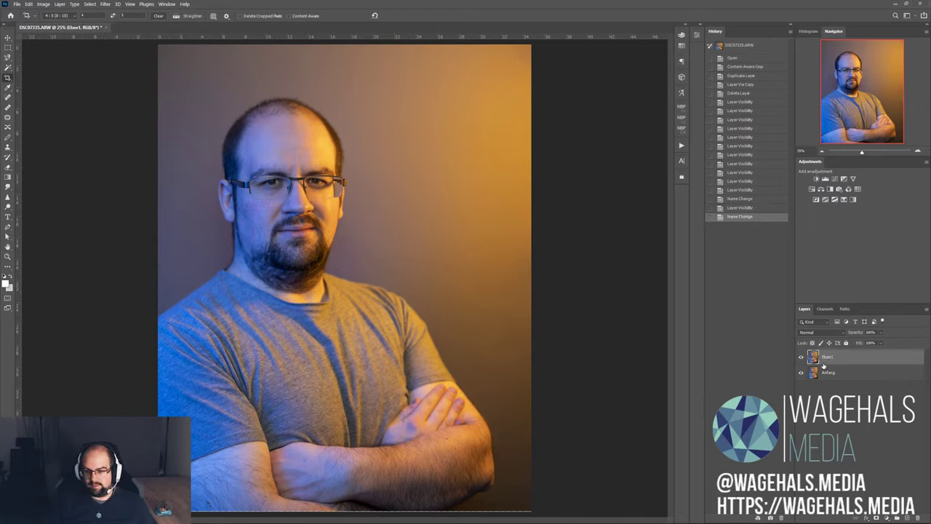
double_click(827, 356)
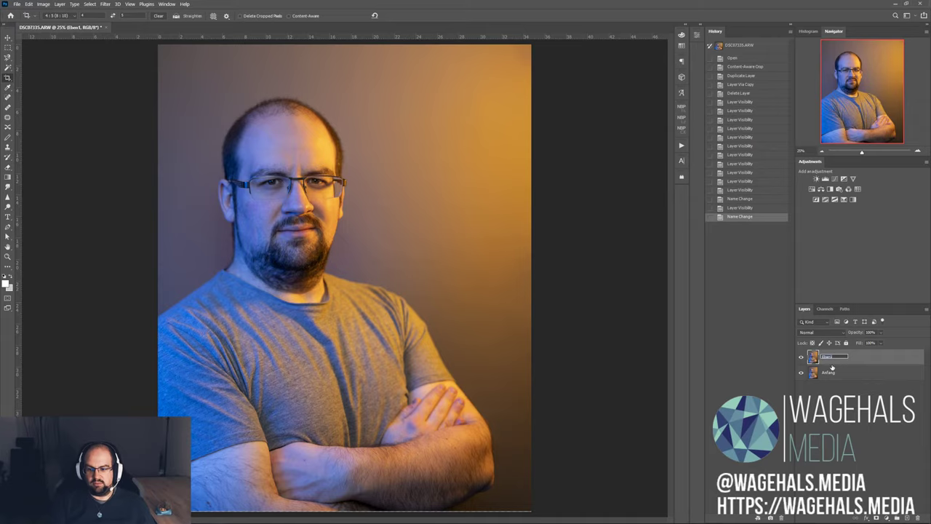
key("Return")
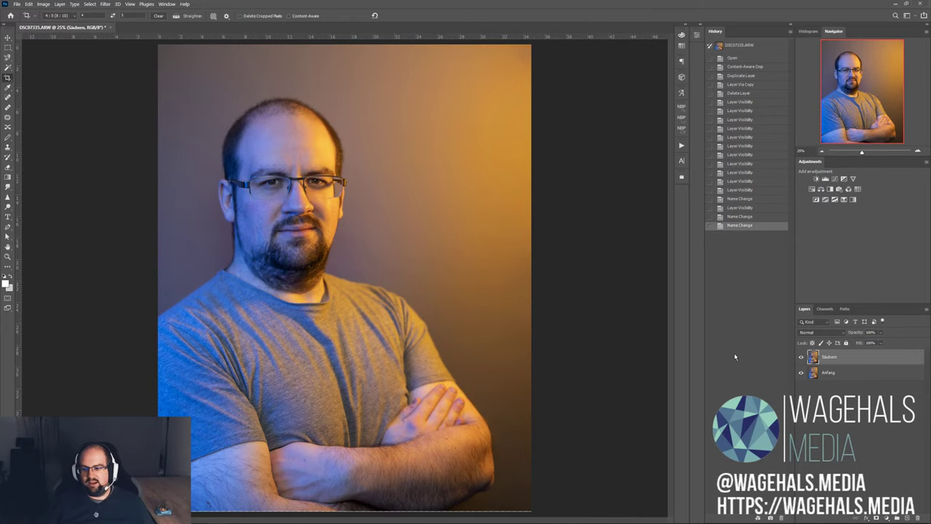
key("ctrl+plus")
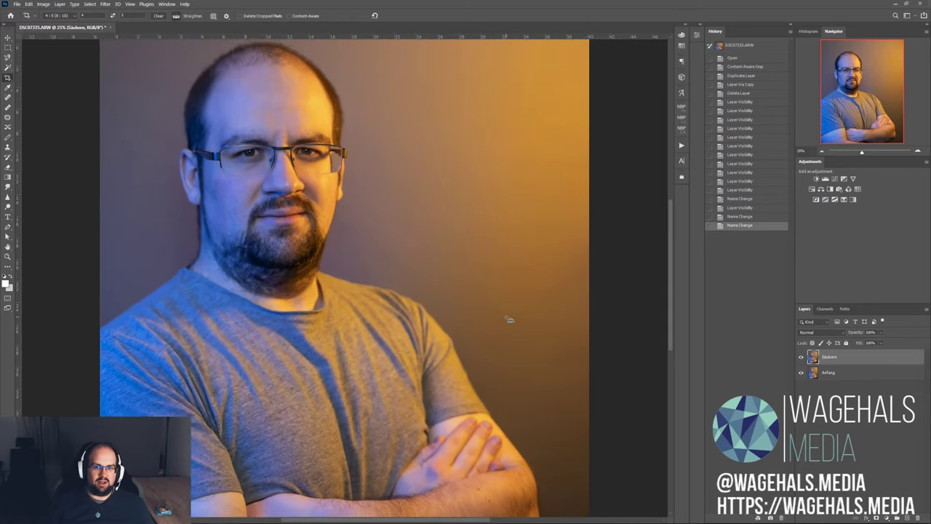
- Heal one small arm blemish with a ~15 px Spot Healing Brush at 66.7% zoom
key("ctrl+plus")
key("ctrl+plus")
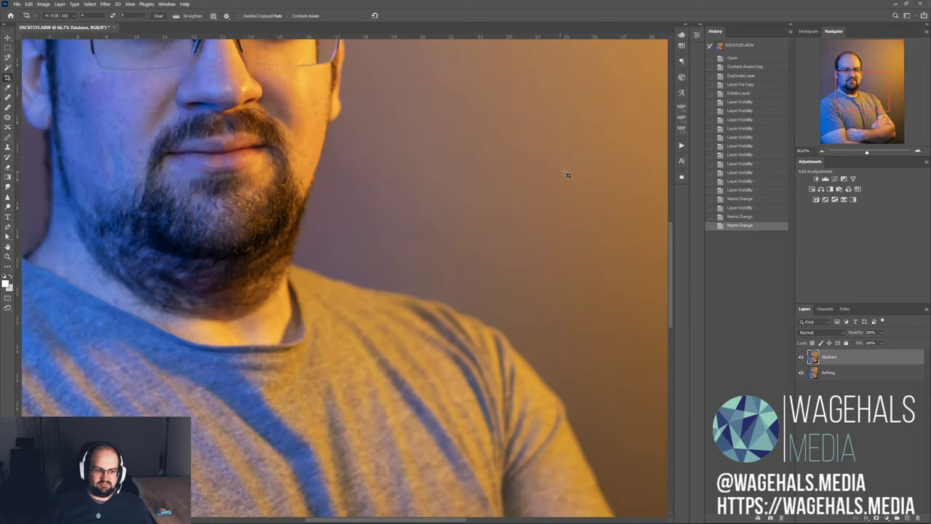
left_click_drag(865, 99, 844, 122)
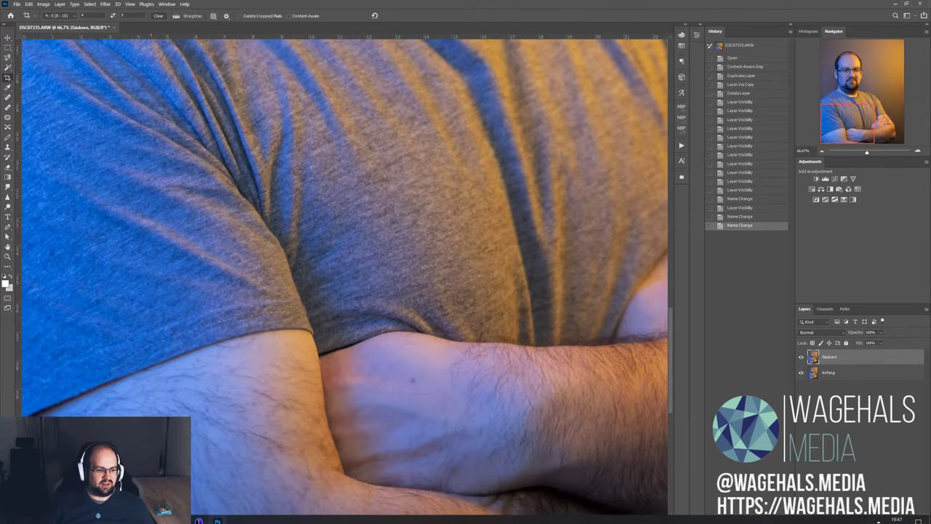
left_click(8, 96)
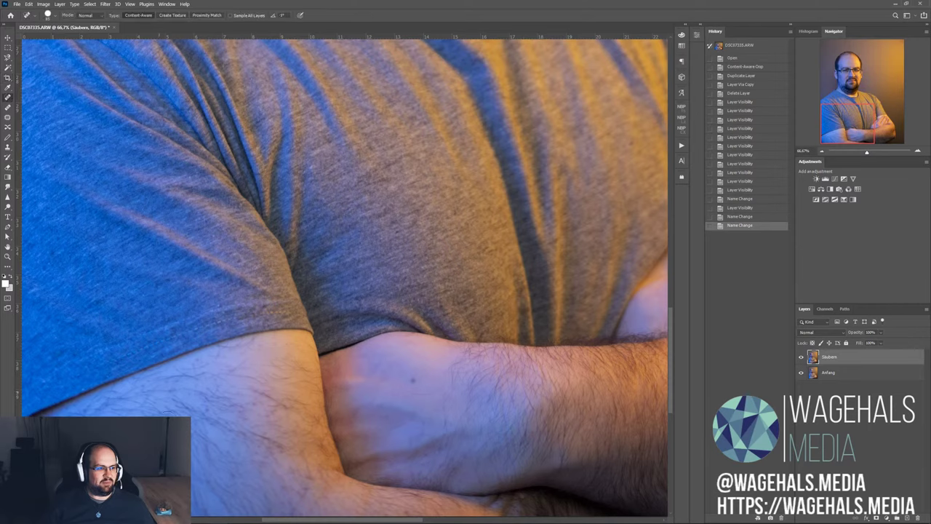
right_click(212, 423)
left_click_drag(242, 438, 233, 437)
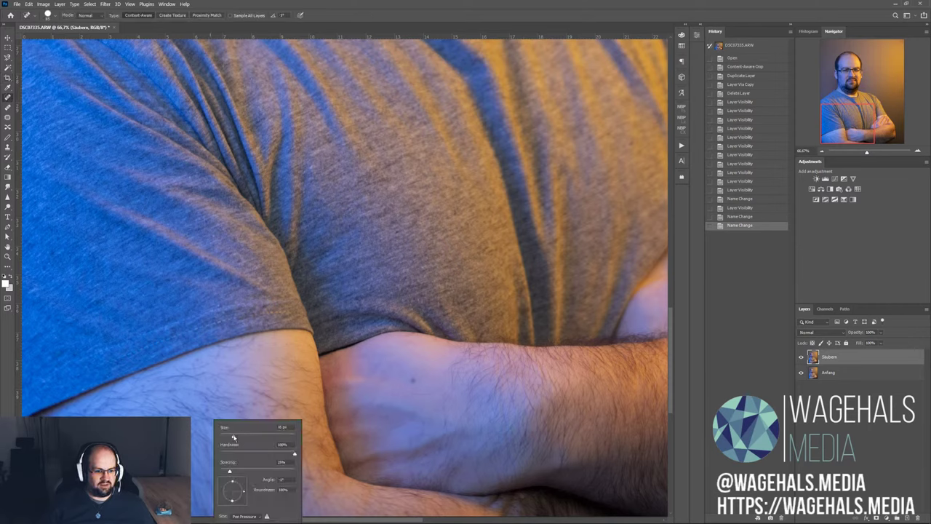
left_click(427, 14)
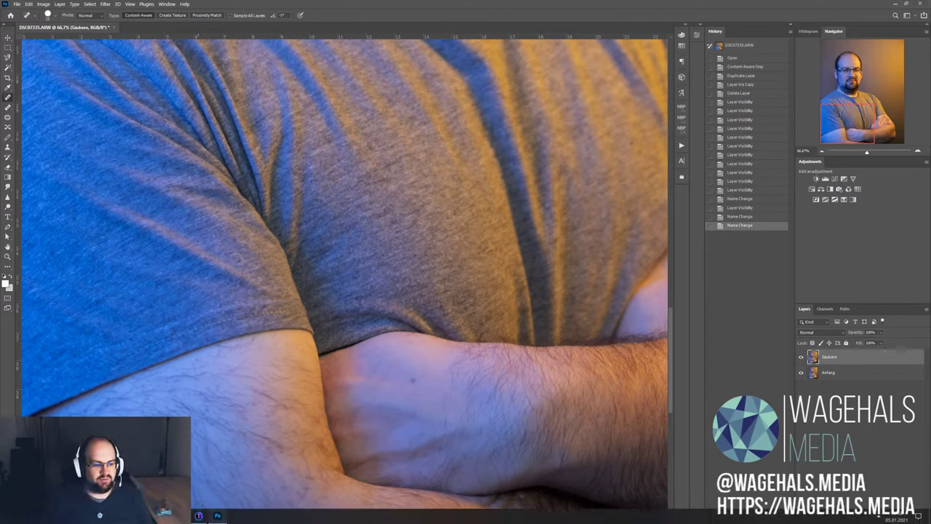
left_click(349, 378)
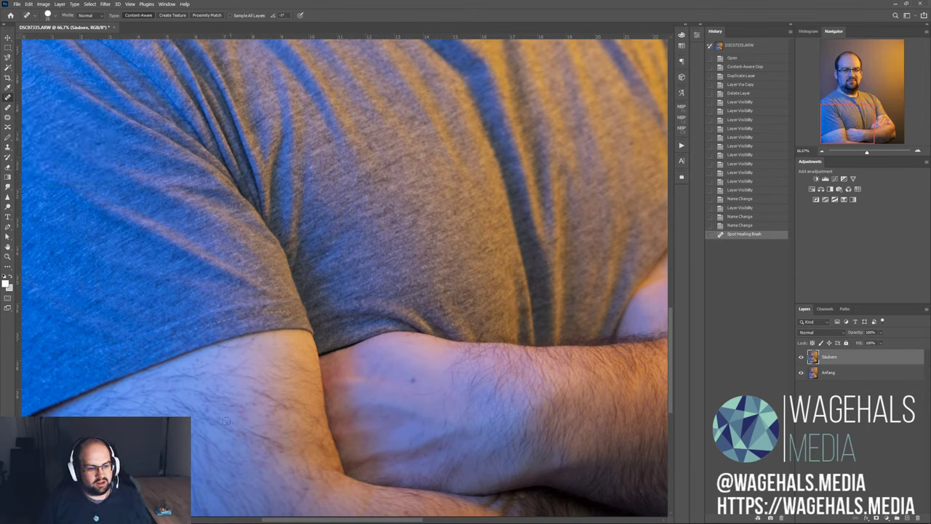
- Enlarge the healing brush to about 69 px, heal an arm spot, and toggle Säubern to compare
right_click(259, 437)
left_click_drag(259, 436, 262, 436)
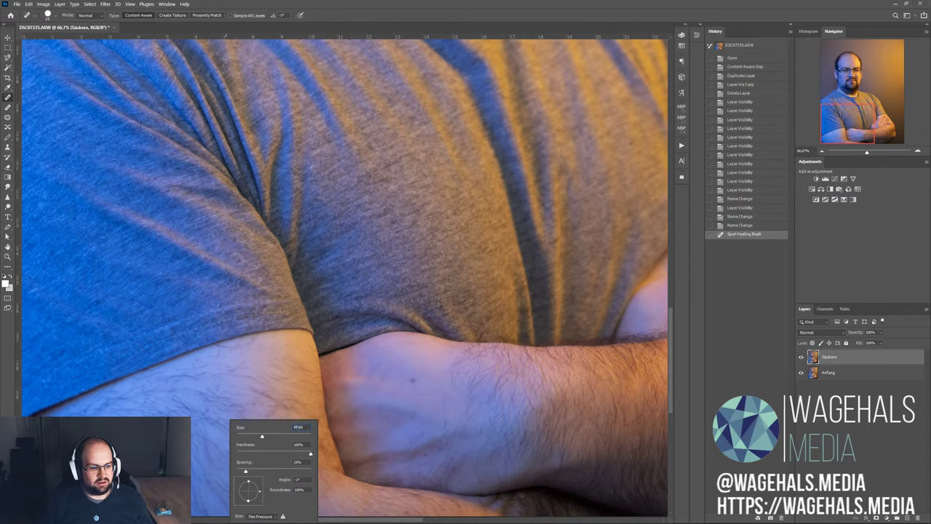
key("Return")
left_click(262, 436)
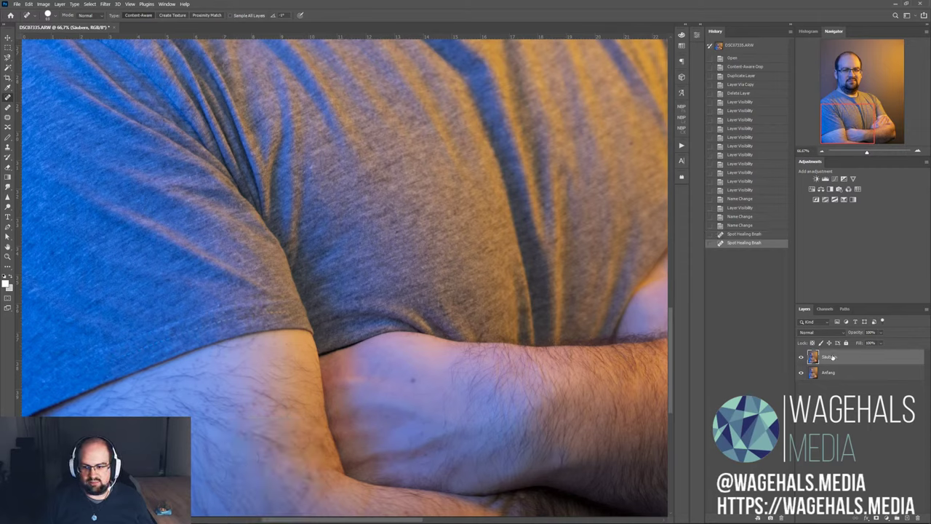
left_click(801, 357)
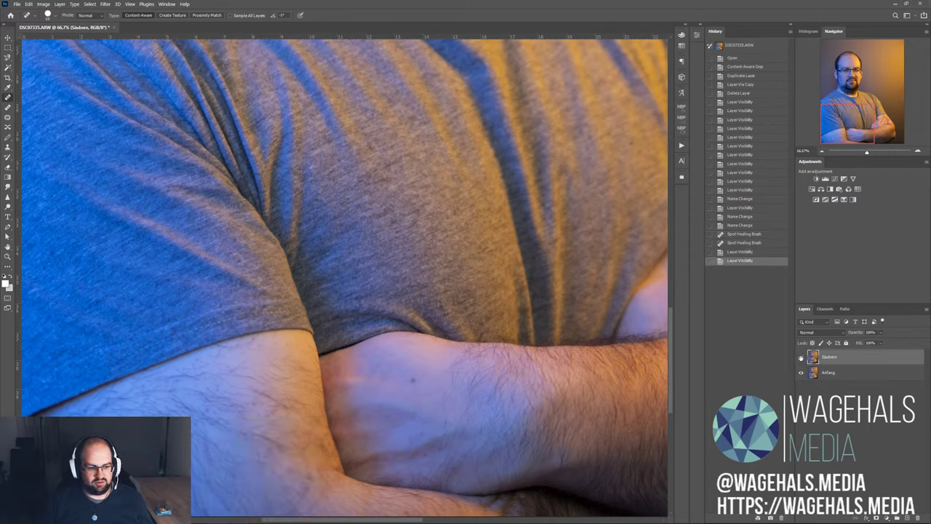
left_click(801, 357)
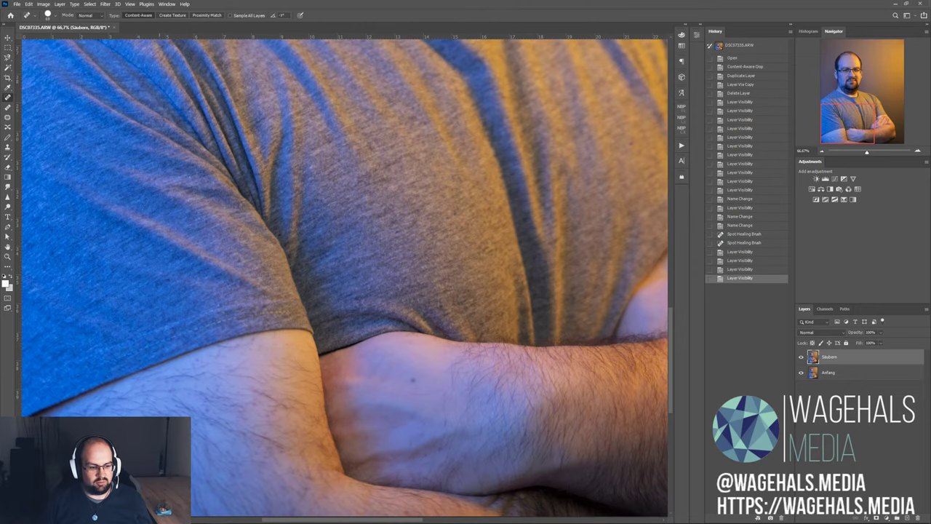
- Heal three small forearm spots, redoing the lower one with an adjusted brush size
left_click(419, 387)
left_click(452, 362)
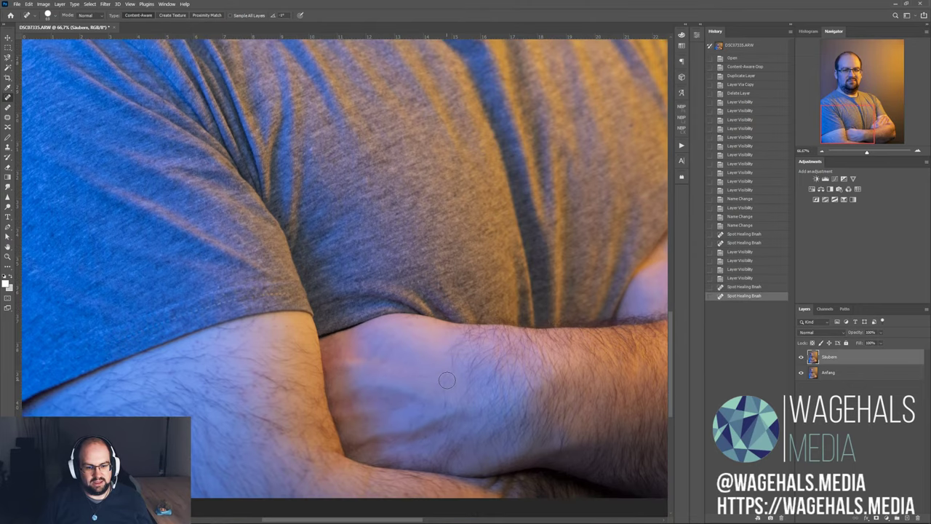
scroll(438, 391, "down", 2)
left_click(503, 409)
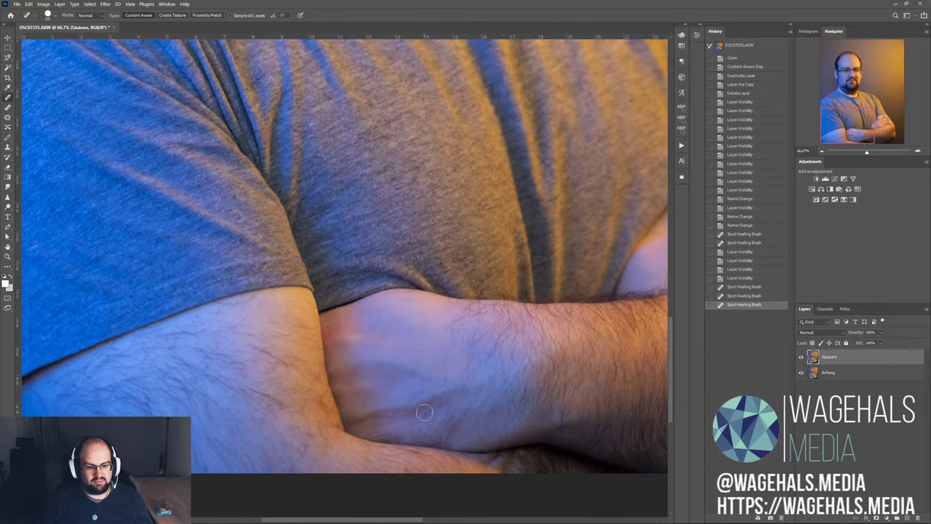
key("ctrl+z")
right_click(447, 411)
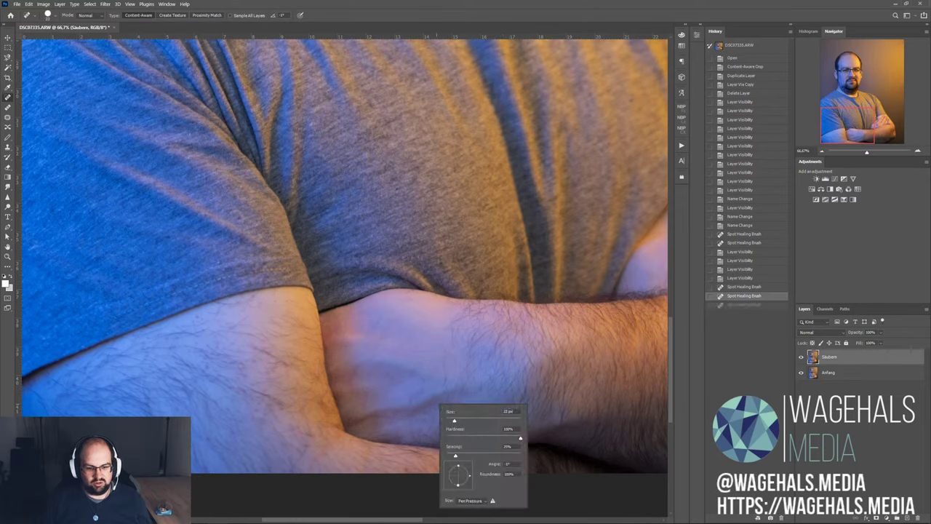
left_click(459, 408)
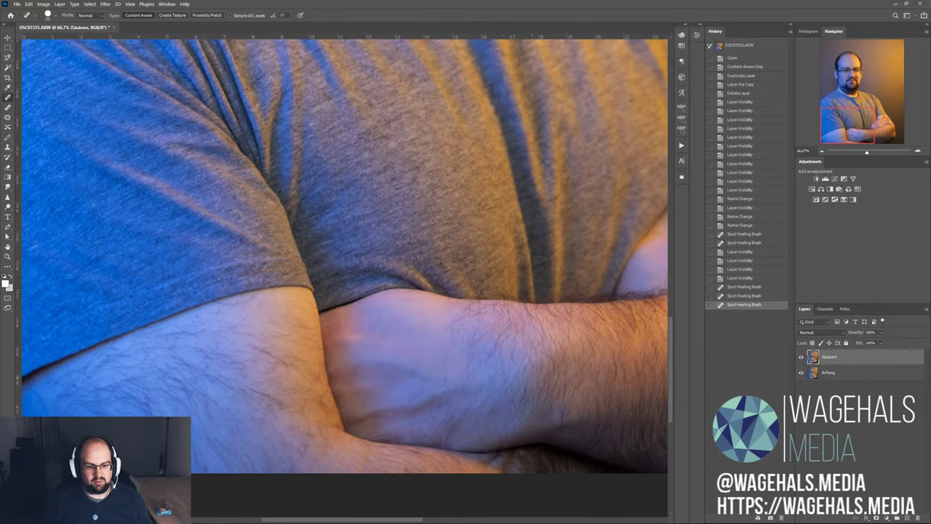
- Hide the Säubern layer to compare against the untouched Anfang original
left_click(801, 357)
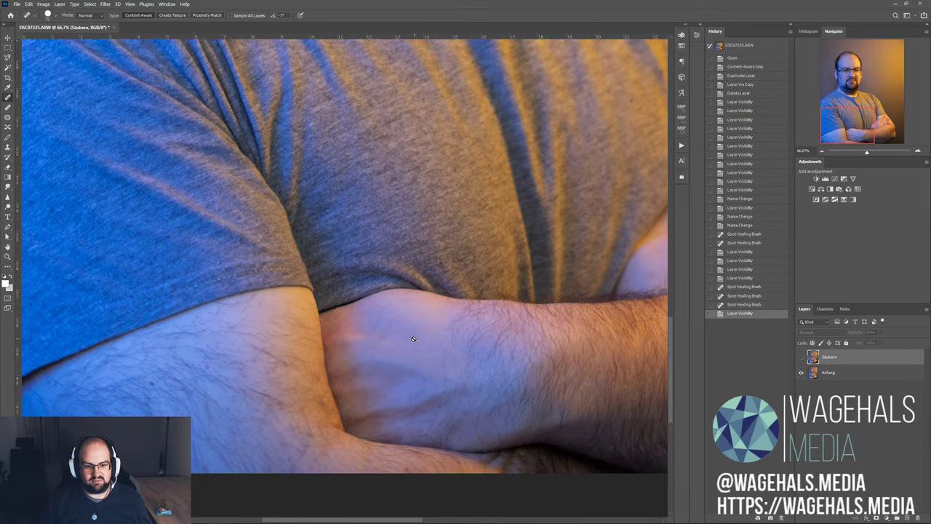
scroll(475, 347, "up", 1)
scroll(474, 347, "up", 1)
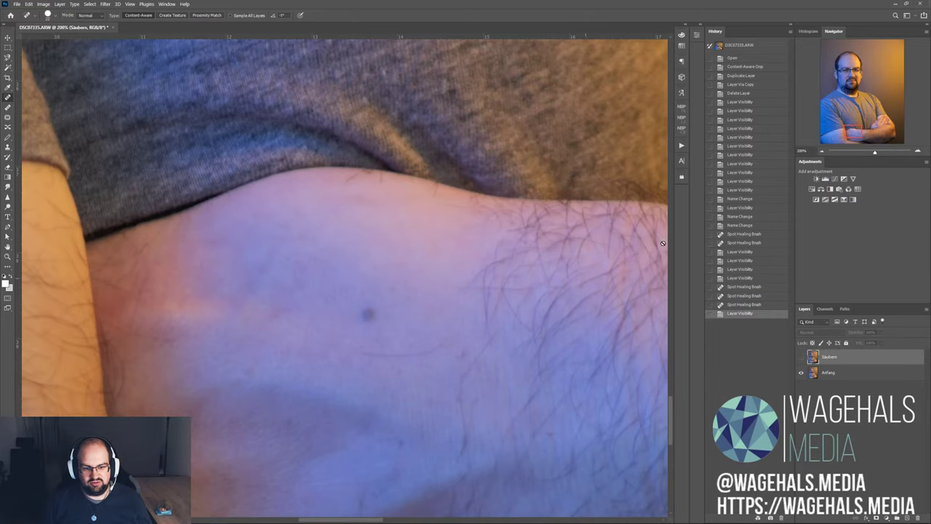
- Make the Säubern layer visible again and bring the face into view
left_click(822, 151)
left_click(822, 151)
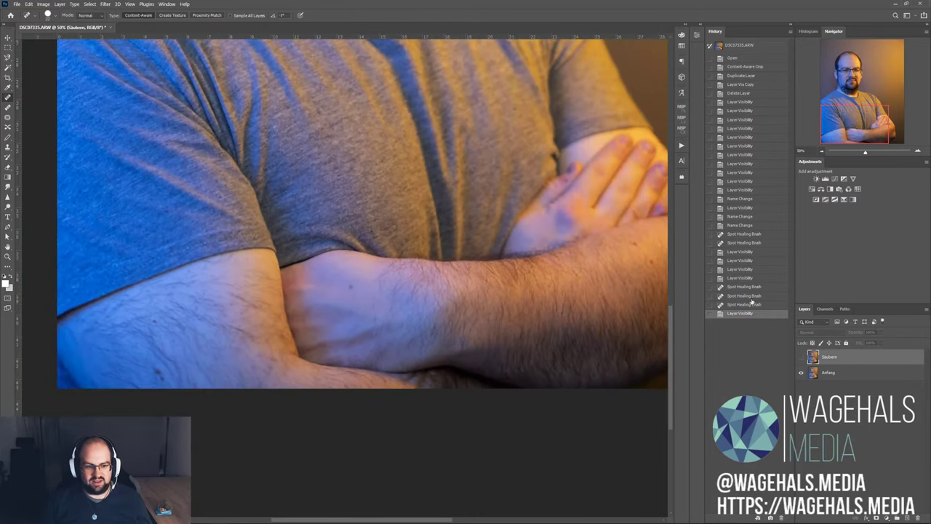
left_click(802, 357)
scroll(279, 265, "down", 3)
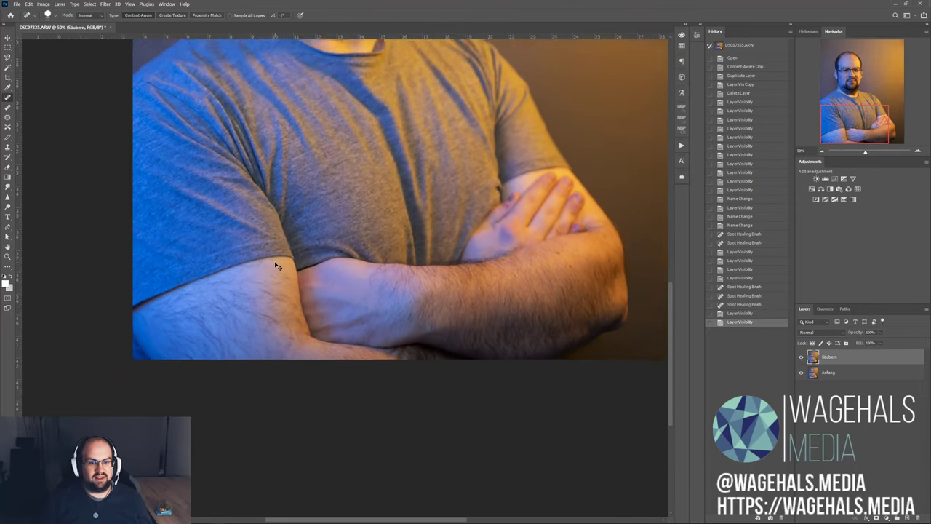
scroll(276, 264, "up", 3)
scroll(276, 264, "up", 2)
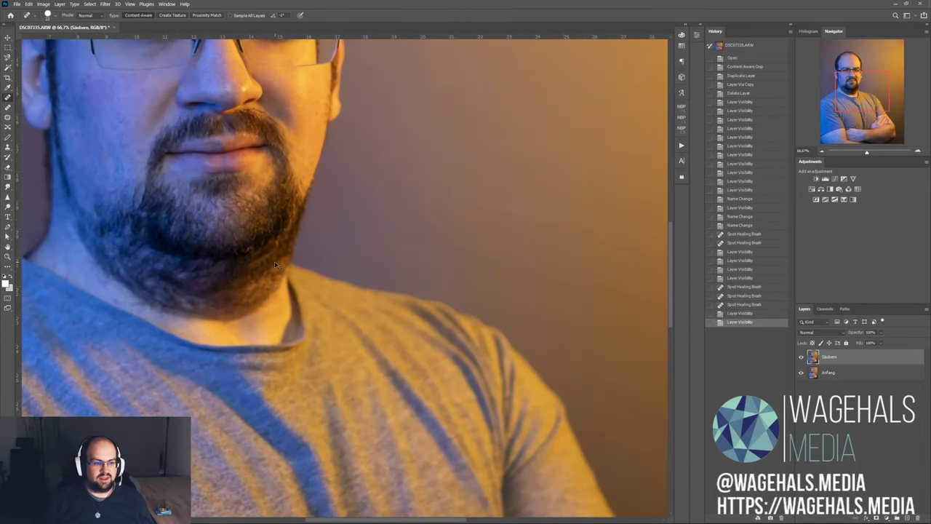
left_click_drag(852, 90, 842, 83)
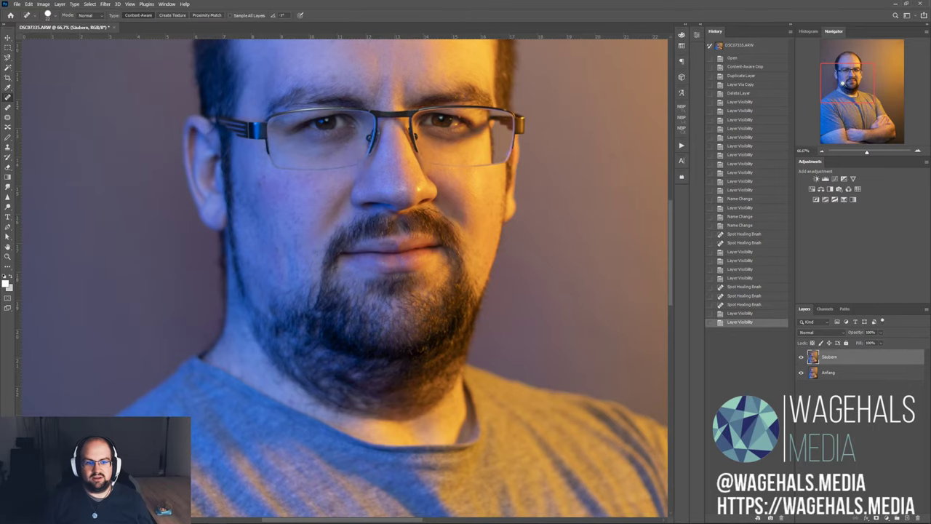
scroll(342, 277, "up", 2)
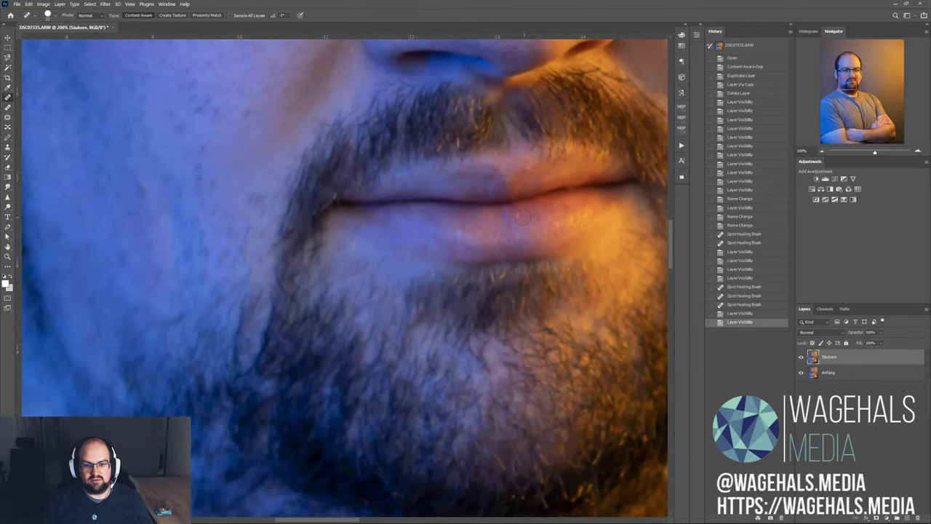
- Heal small spots on the lips, including a stroke along the lip corner
left_click(533, 232)
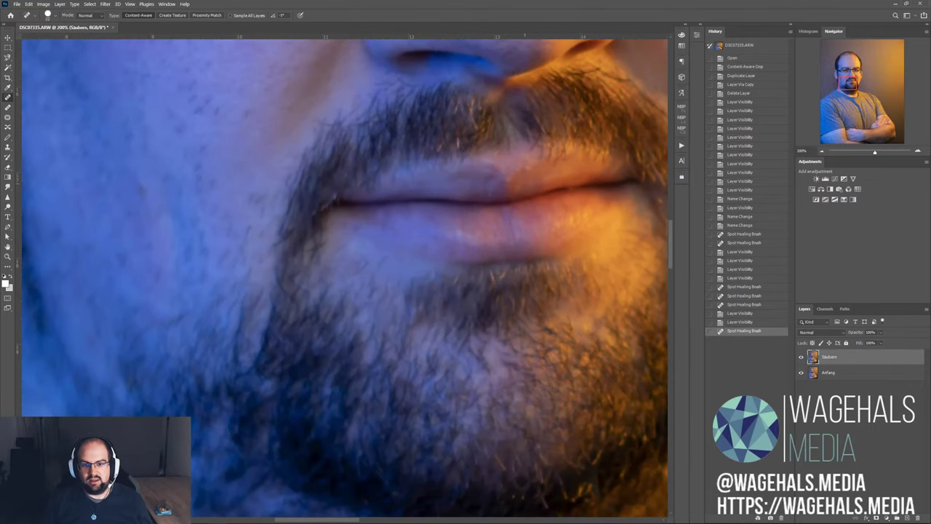
left_click(529, 169)
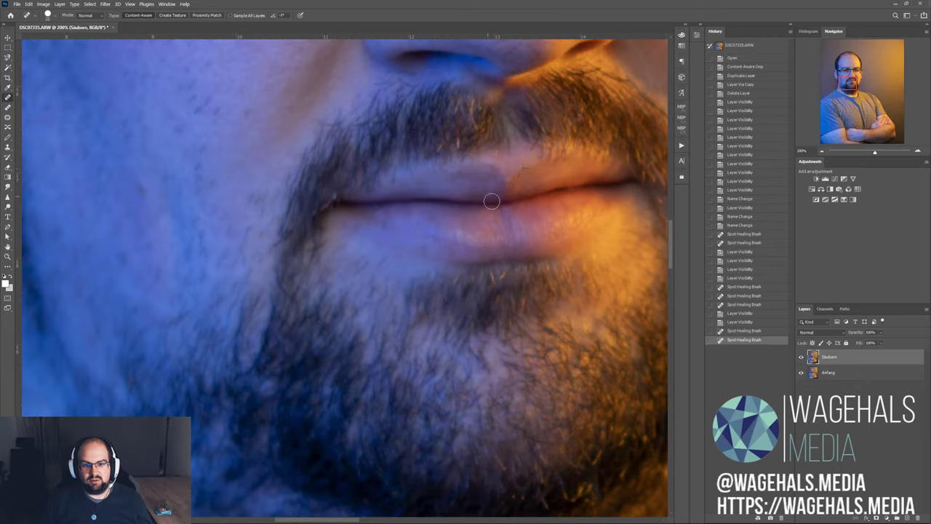
left_click(566, 202)
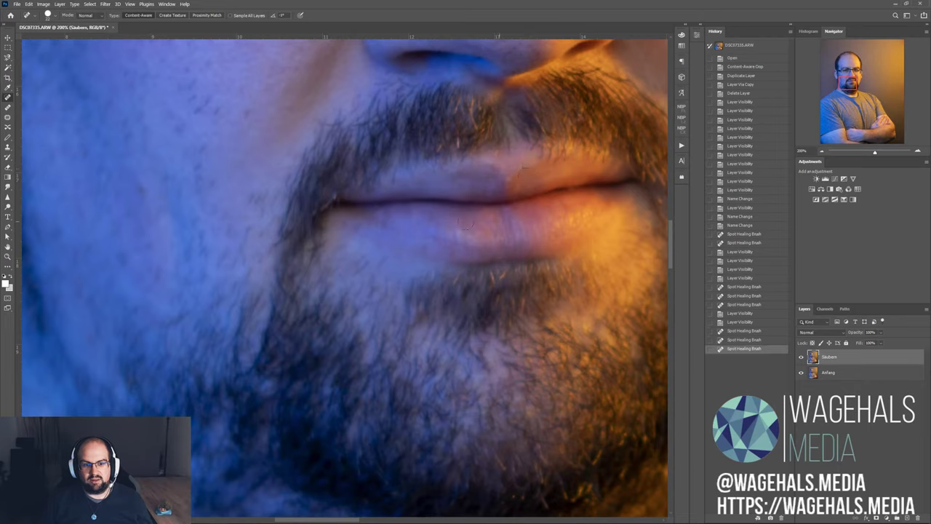
right_click(323, 207)
left_click(323, 207)
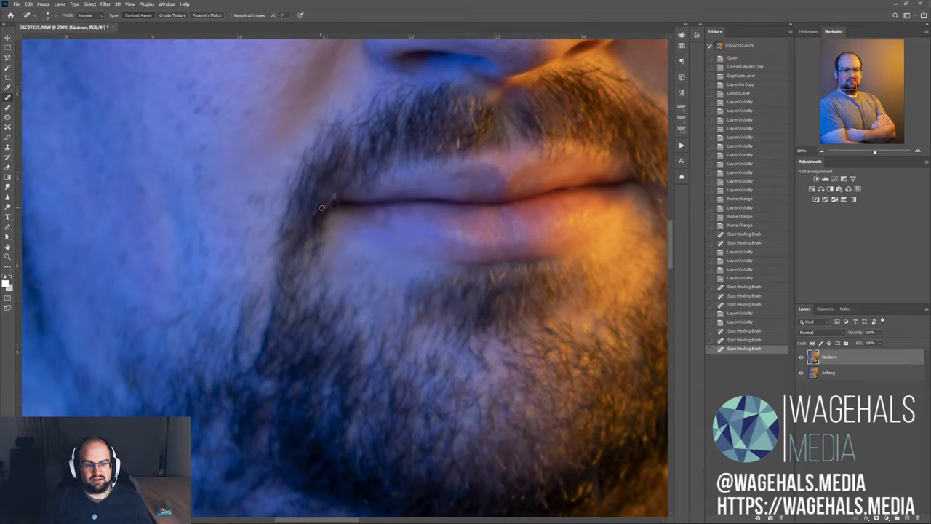
mouse_move(322, 208)
left_mouse_down()
mouse_move(339, 193)
mouse_move(309, 215)
left_mouse_up()
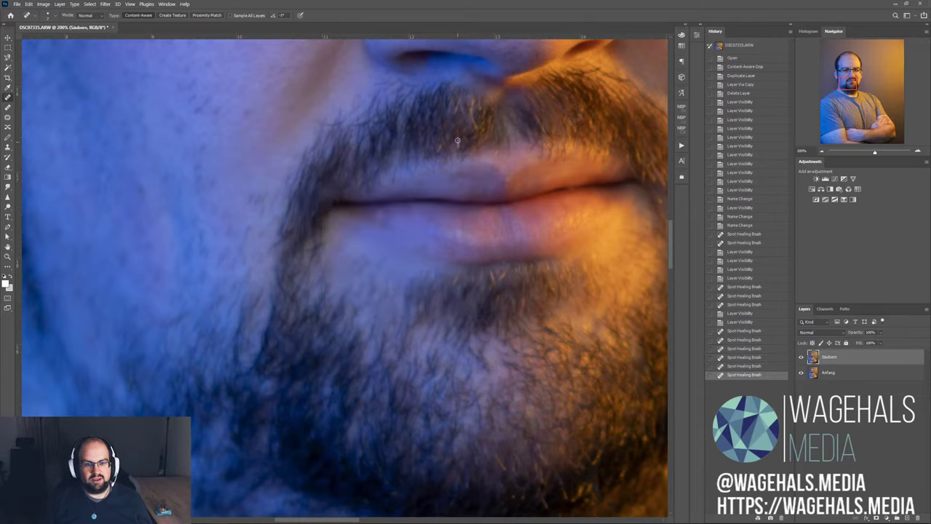
- Heal the spots in the mustache just above the upper lip
left_click(458, 142)
left_click_drag(438, 146, 435, 152)
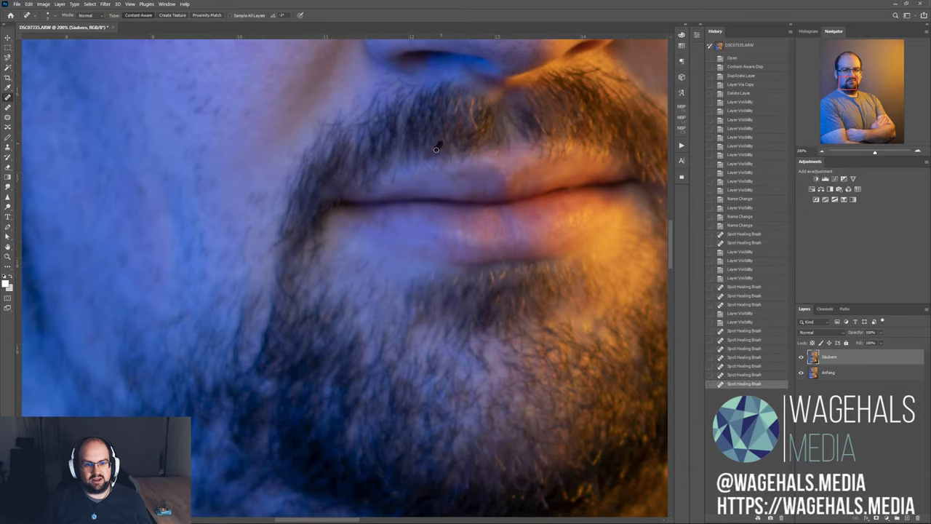
left_click_drag(497, 150, 495, 160)
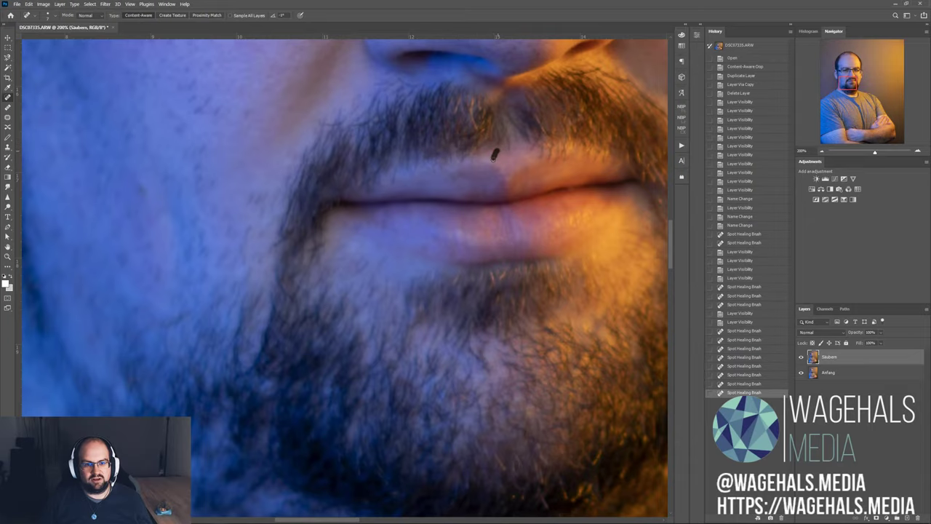
scroll(344, 276, "up", 2)
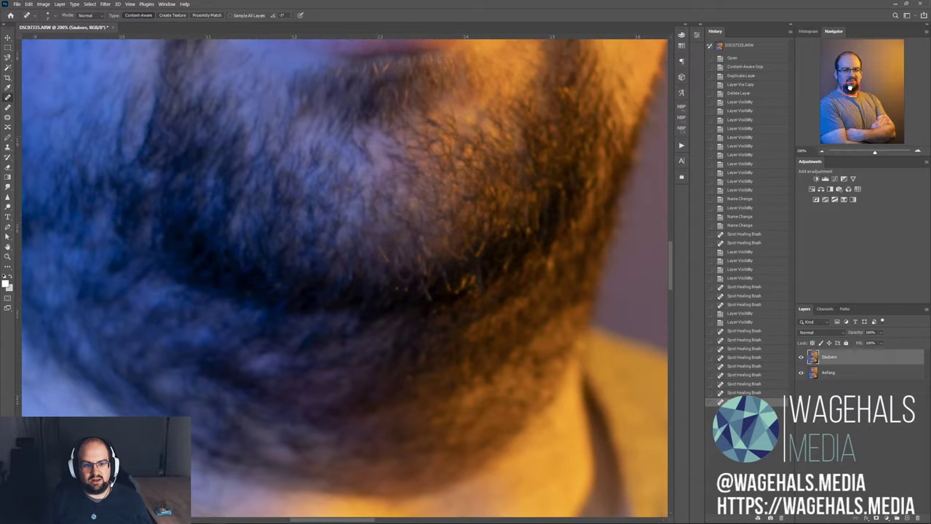
scroll(344, 276, "up", 2)
scroll(344, 276, "up", 4)
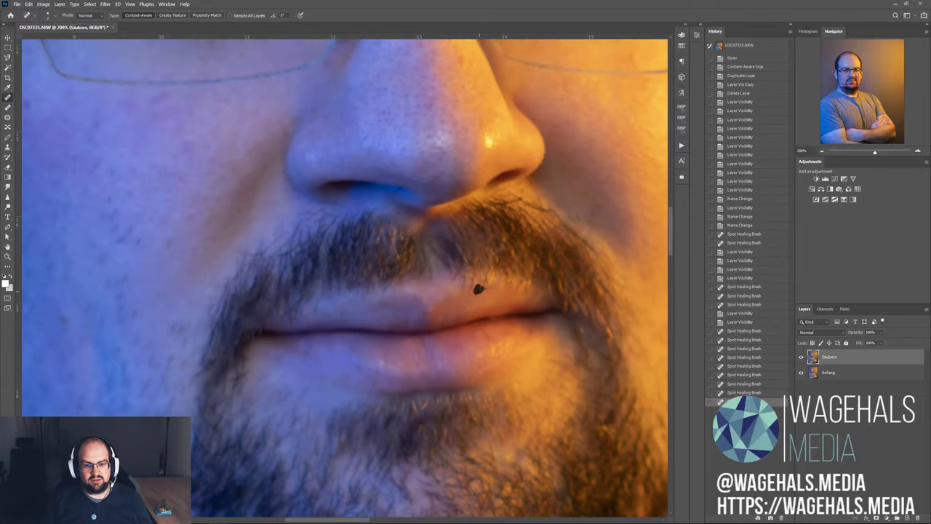
- Heal the remaining dark blemishes along the upper lip
left_click_drag(483, 287, 491, 288)
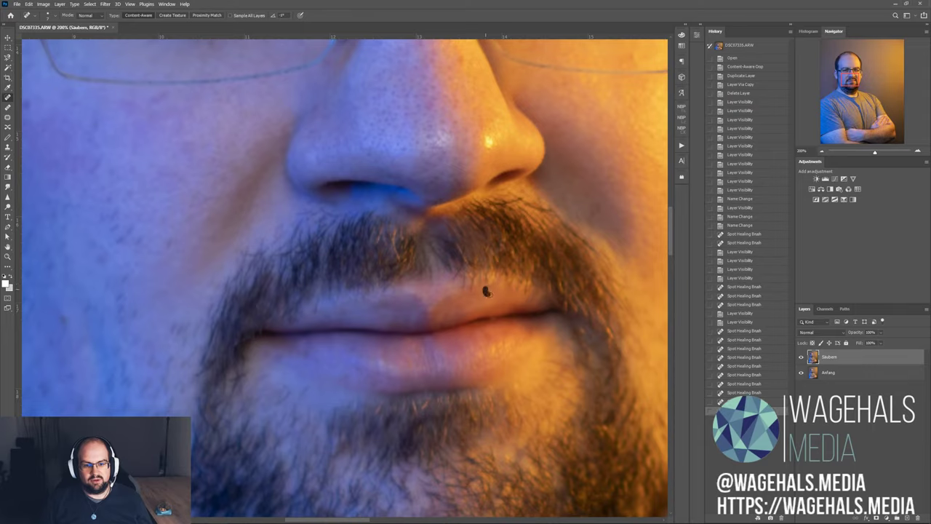
left_click(486, 291)
left_click(468, 286)
left_click_drag(466, 280, 461, 271)
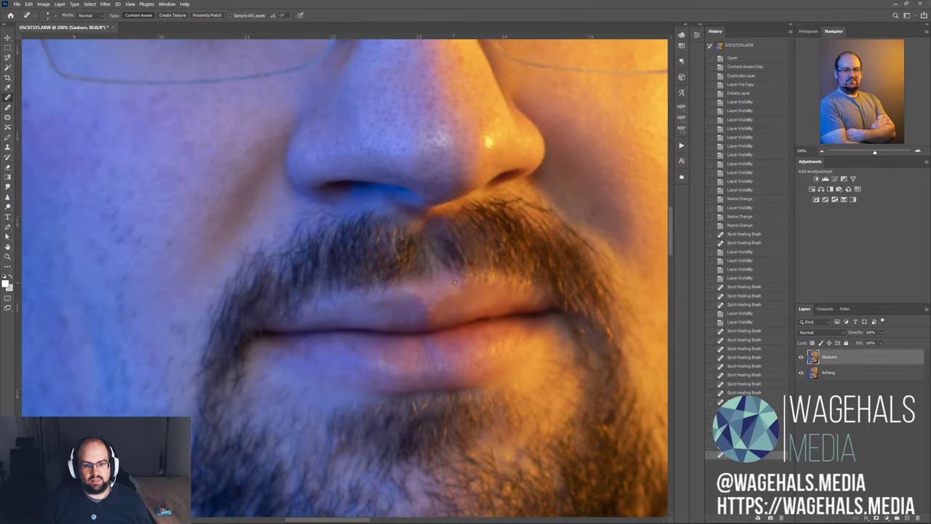
left_click(462, 284)
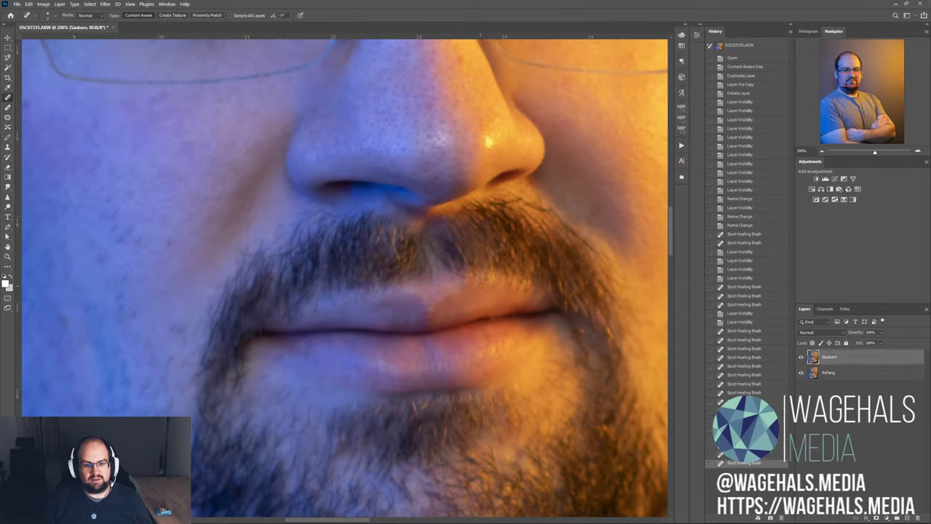
left_click(485, 277)
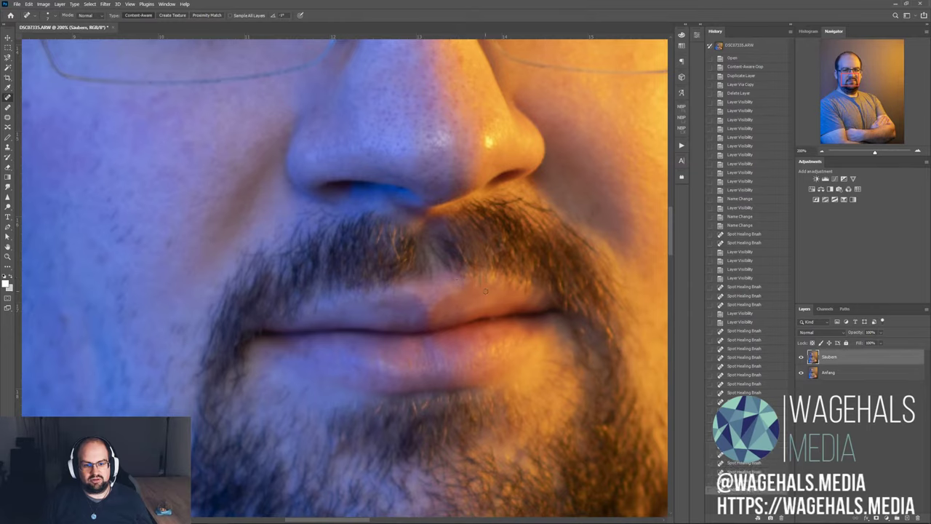
left_click(487, 280)
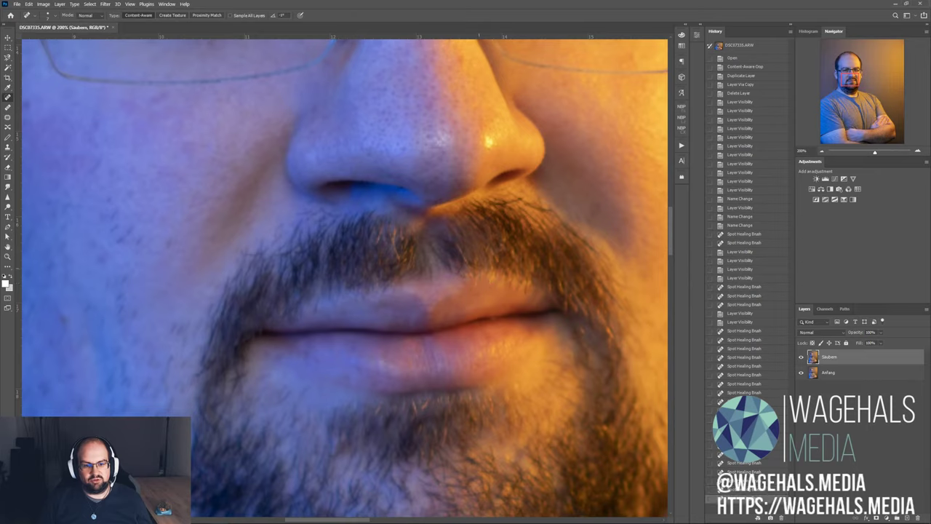
left_click(476, 273)
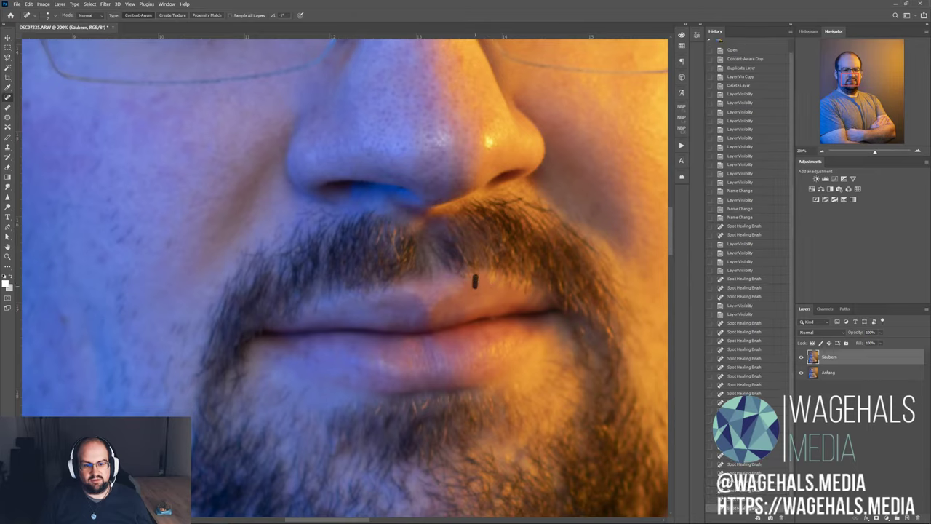
left_click(475, 281)
key("ctrl+minus")
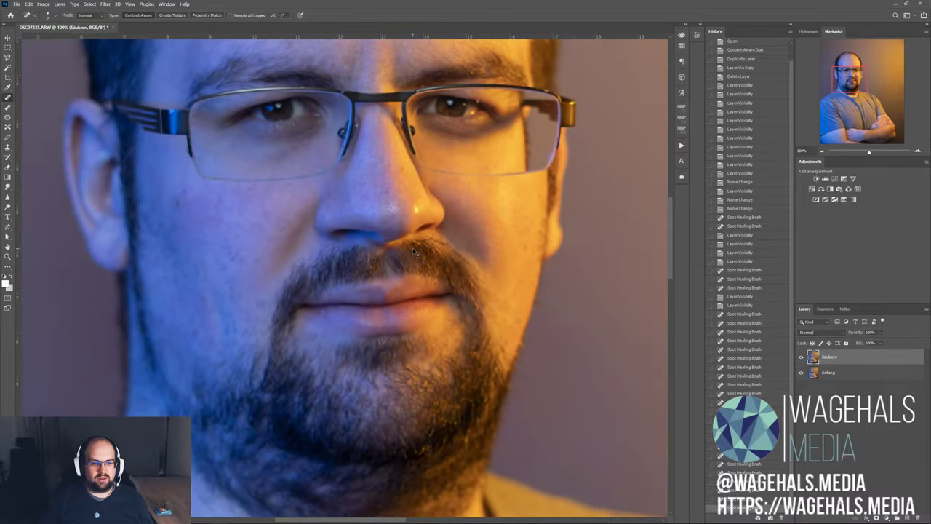
- Zoom in, check the healing brush size and hardness, then zoom back out to the face
key("ctrl+plus")
key("ctrl+plus")
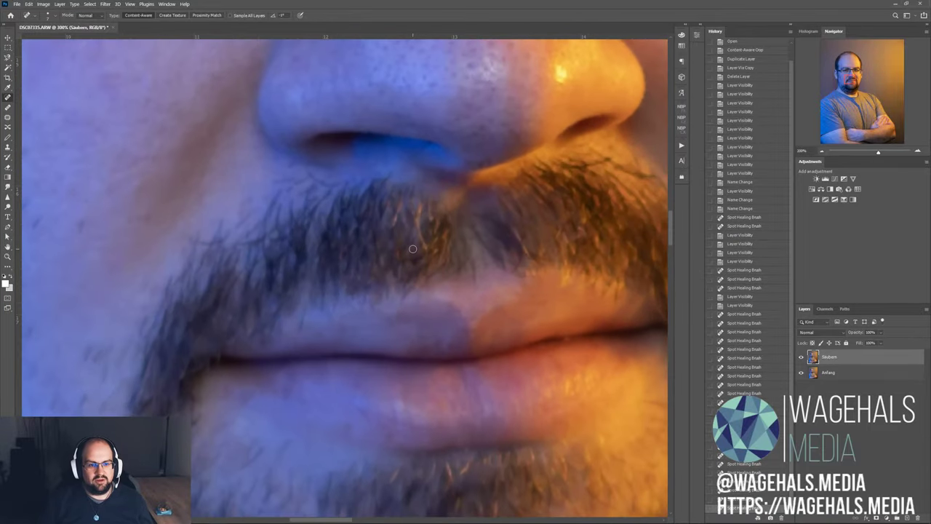
scroll(345, 280, "up", 3)
scroll(523, 113, "up", 2)
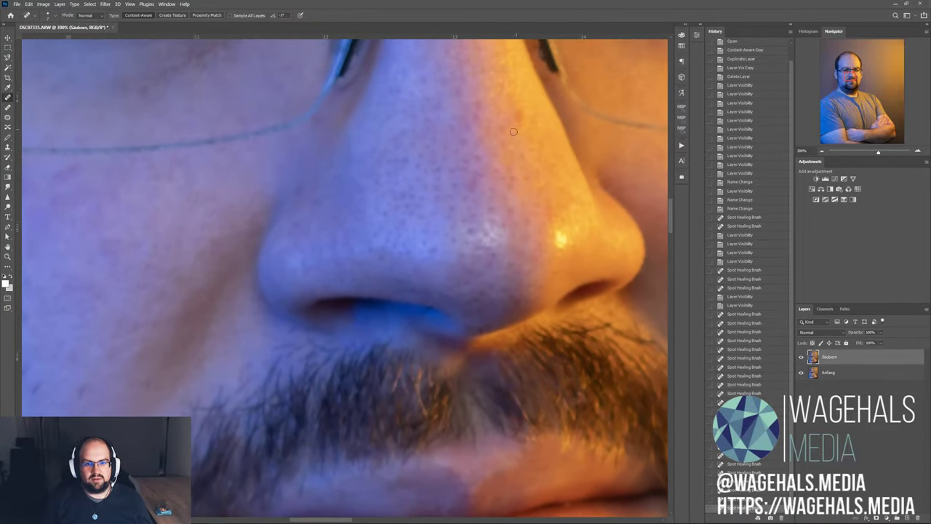
right_click(522, 113)
key("Escape")
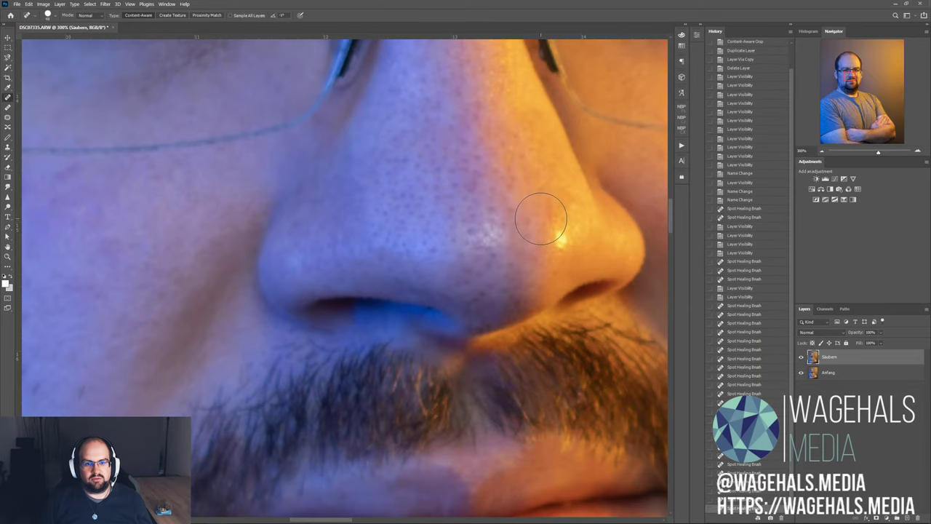
key("ctrl+minus")
key("ctrl+minus")
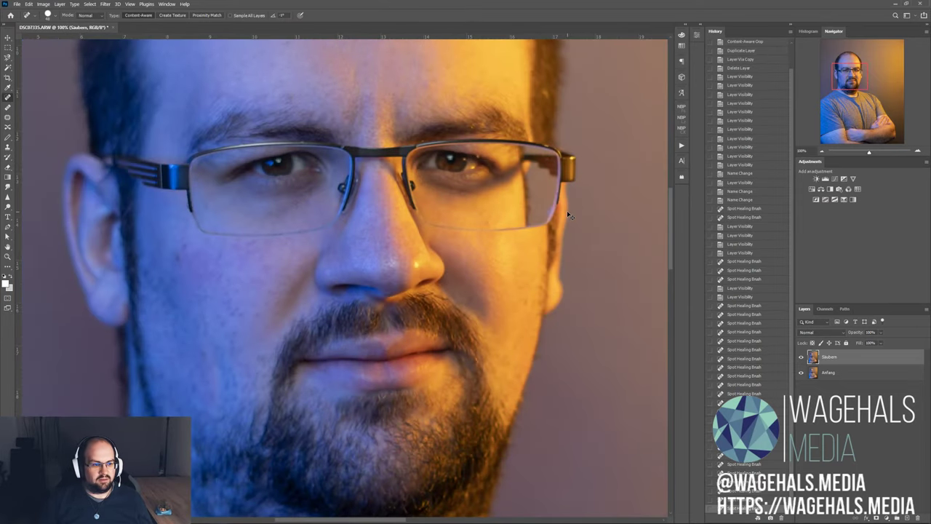
- Heal blemishes on the left cheek, the right cheek and the forehead
left_click(179, 256)
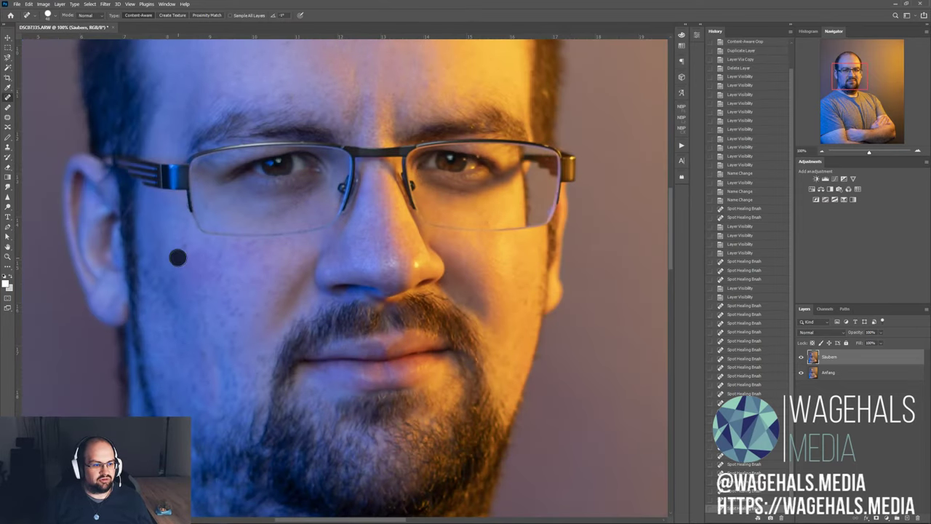
left_click(208, 354)
left_click(522, 298)
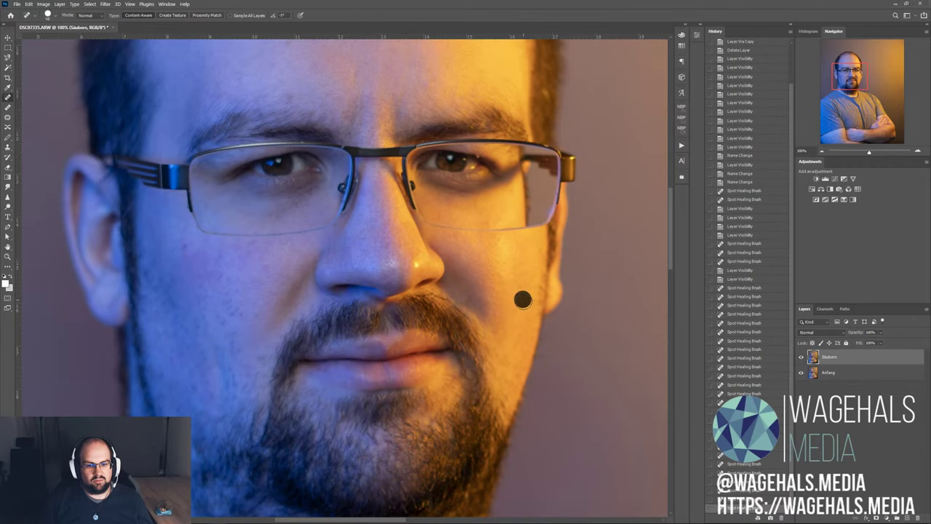
scroll(459, 262, "up", 5)
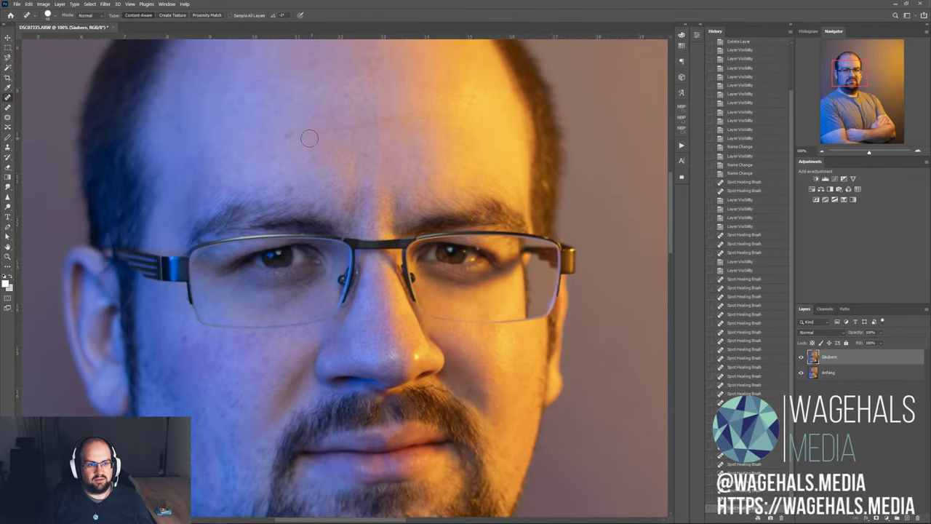
scroll(397, 173, "up", 4)
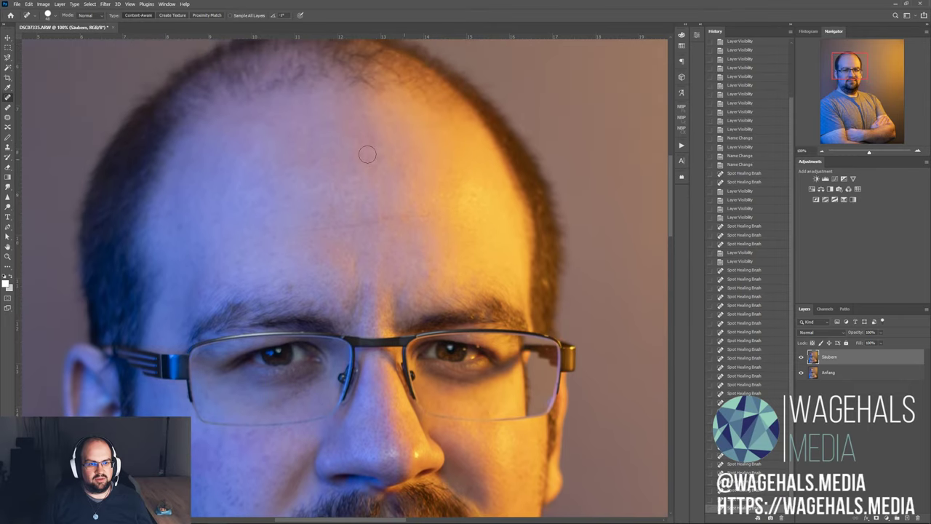
left_click(299, 291)
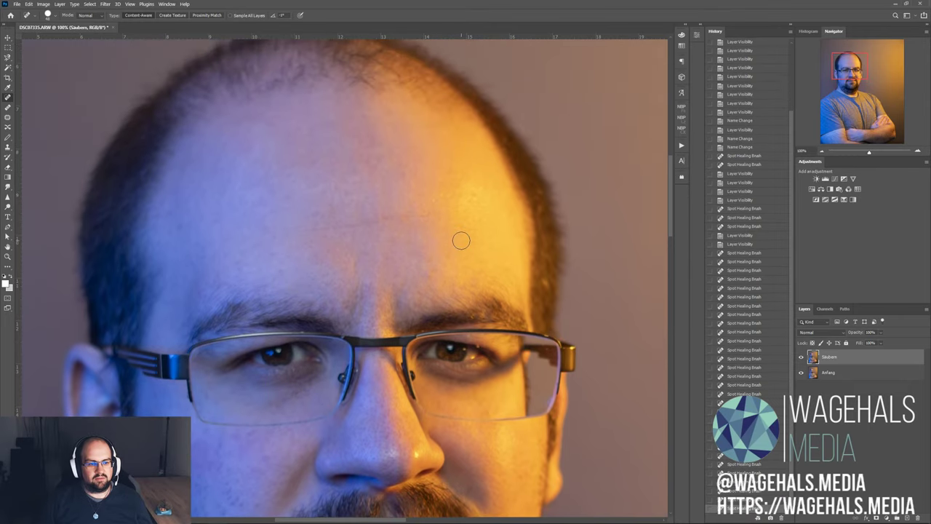
key("ctrl+minus")
key("ctrl+minus")
key("ctrl+plus")
key("ctrl+minus")
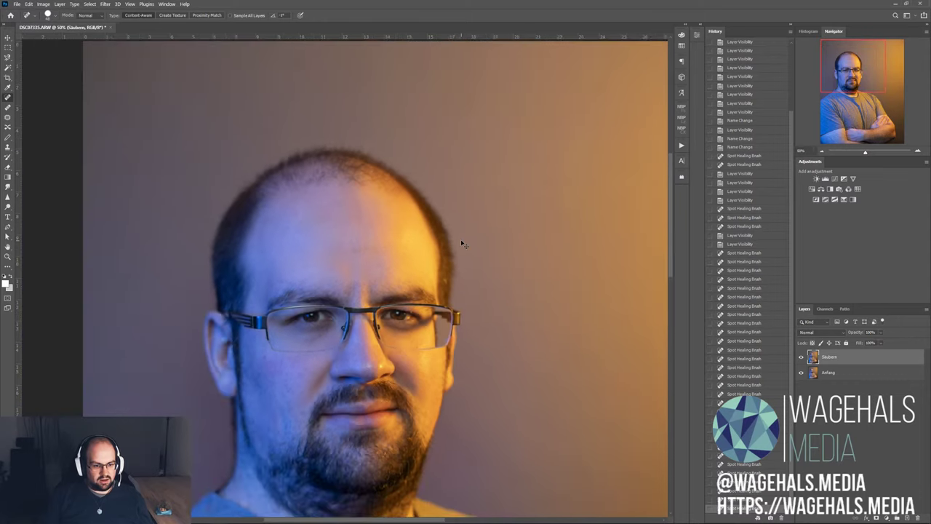
key("ctrl+minus")
key("ctrl+minus")
key("ctrl+plus")
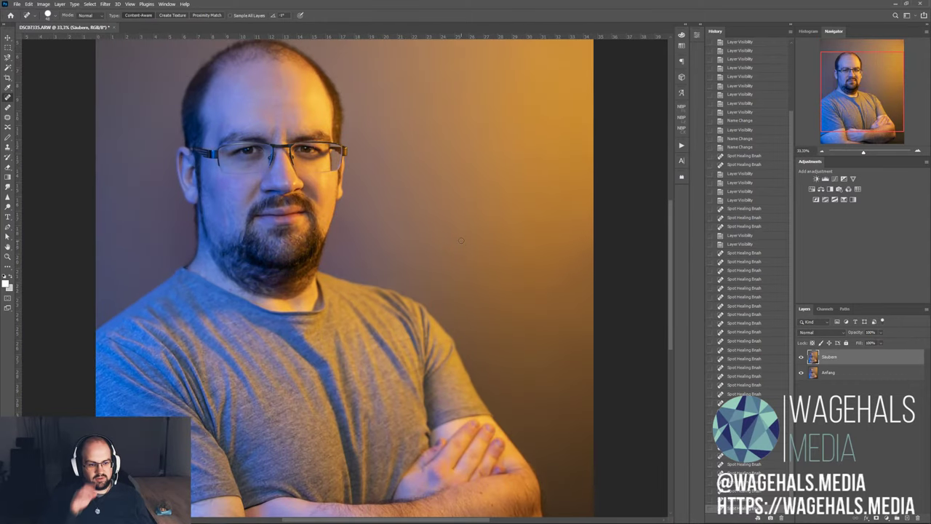
key("ctrl+plus")
key("ctrl+plus")
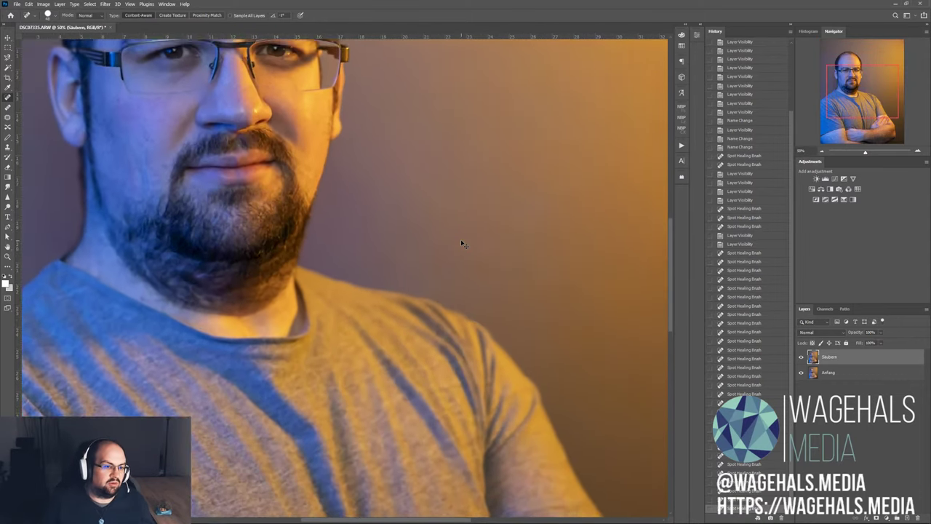
key("ctrl+plus")
key("ctrl+plus")
left_click_drag(856, 92, 841, 69)
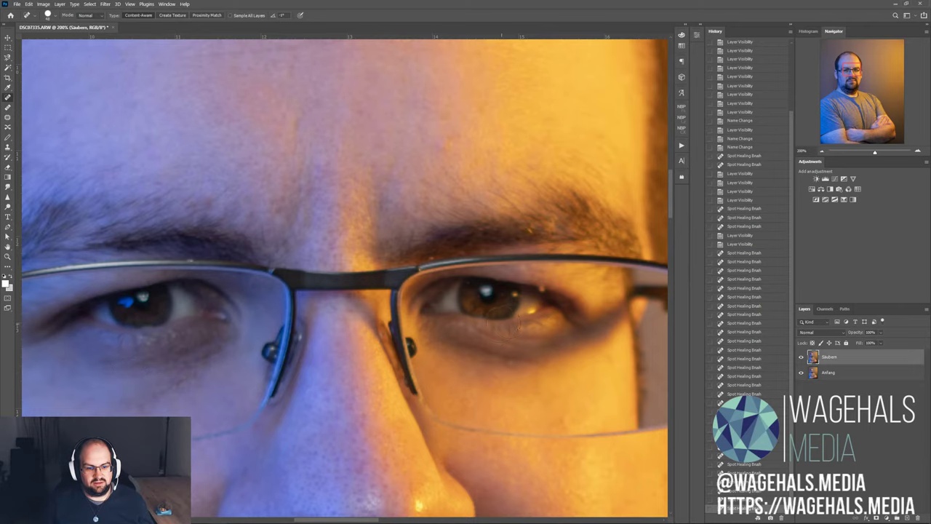
scroll(472, 369, "down", 1)
scroll(371, 458, "down", 1)
scroll(378, 451, "down", 1)
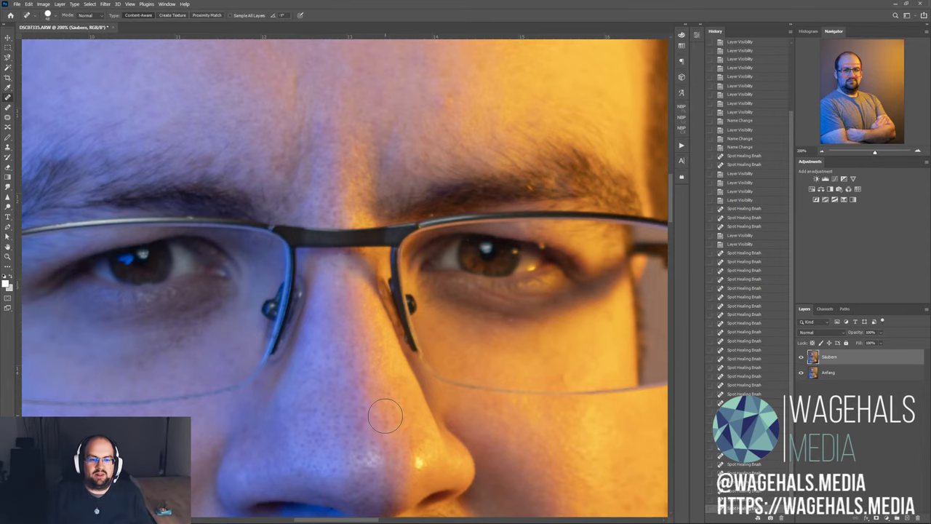
key("ctrl+minus")
key("ctrl+minus")
key("ctrl+minus")
key("ctrl+minus")
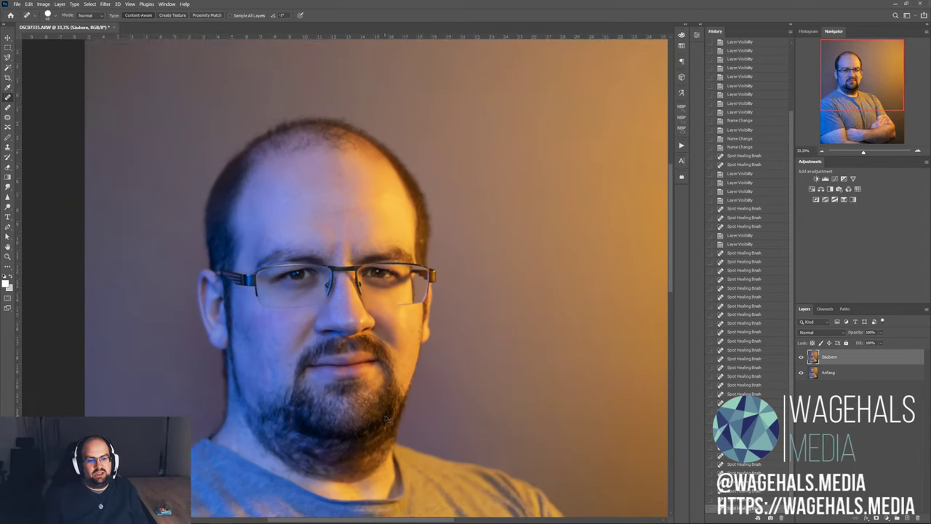
key("ctrl+minus")
key("ctrl+minus")
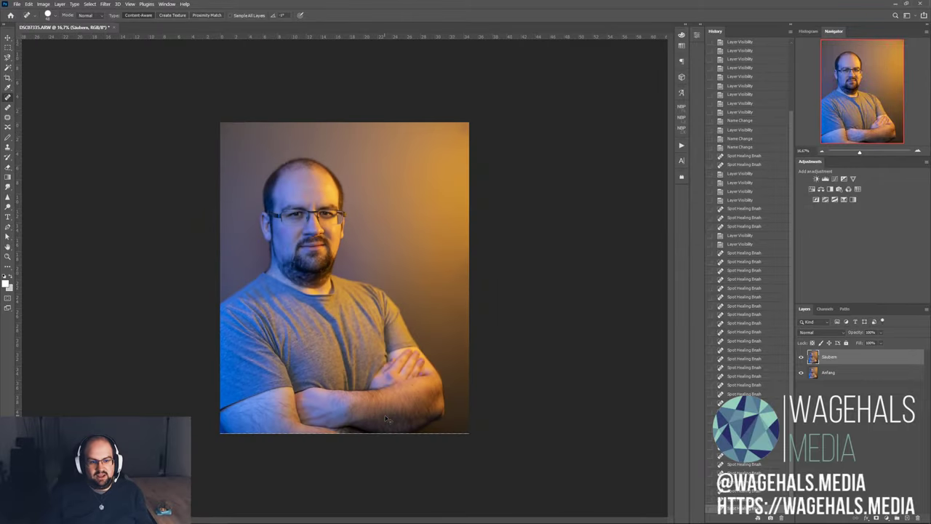
key("ctrl+minus")
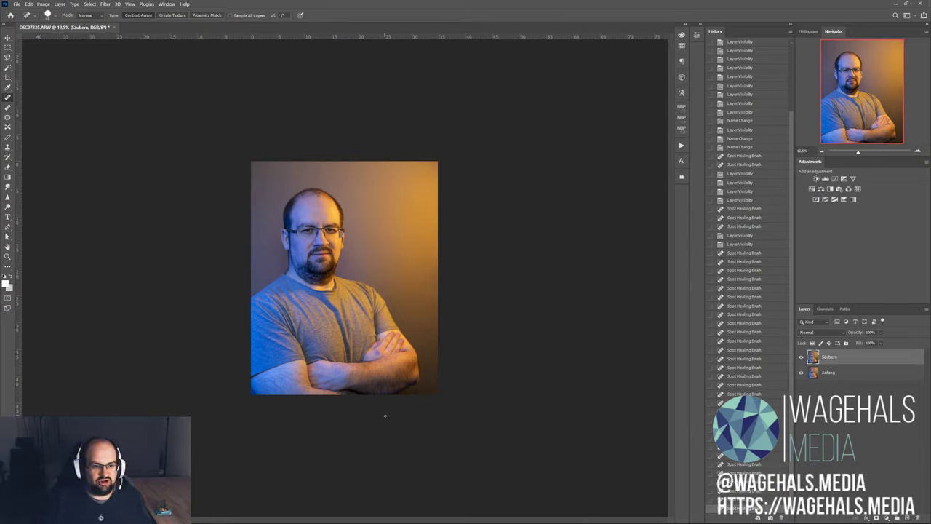
key("ctrl+plus")
key("ctrl+plus")
key("ctrl+plus")
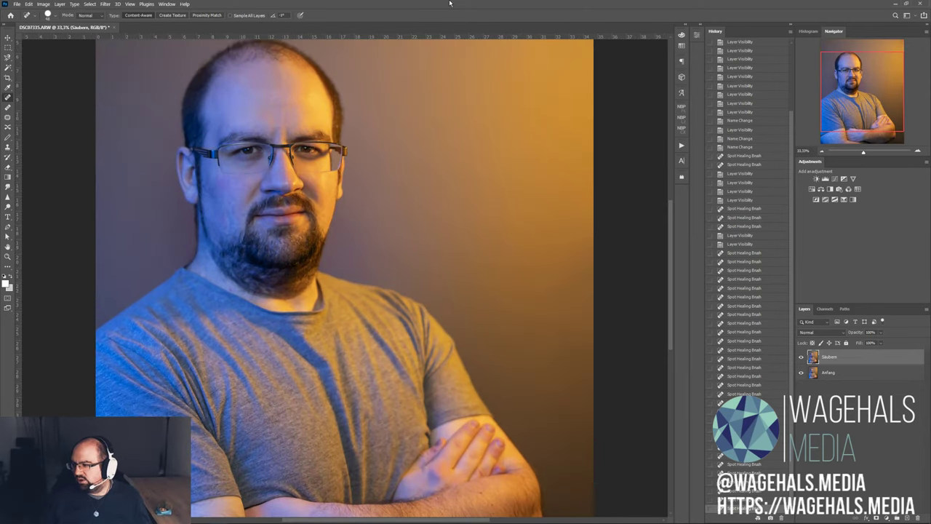
- Inspect the eye area up close, then zoom out until the whole portrait shows
key("ctrl+plus")
key("ctrl+plus")
key("ctrl+plus")
key("ctrl+plus")
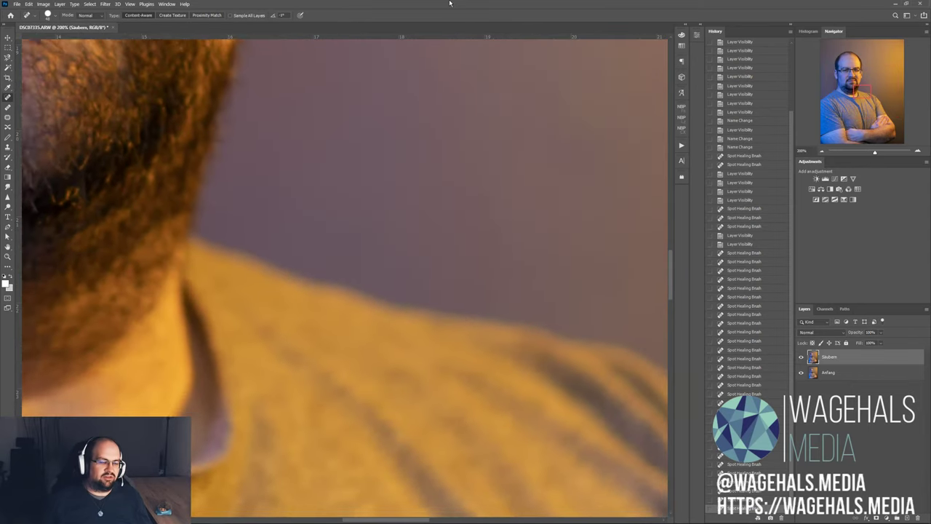
key("ctrl+minus")
key("ctrl+minus")
key("ctrl+minus")
left_click_drag(841, 78, 839, 66)
key("ctrl+plus")
key("ctrl+plus")
key("ctrl+plus")
key("ctrl+plus")
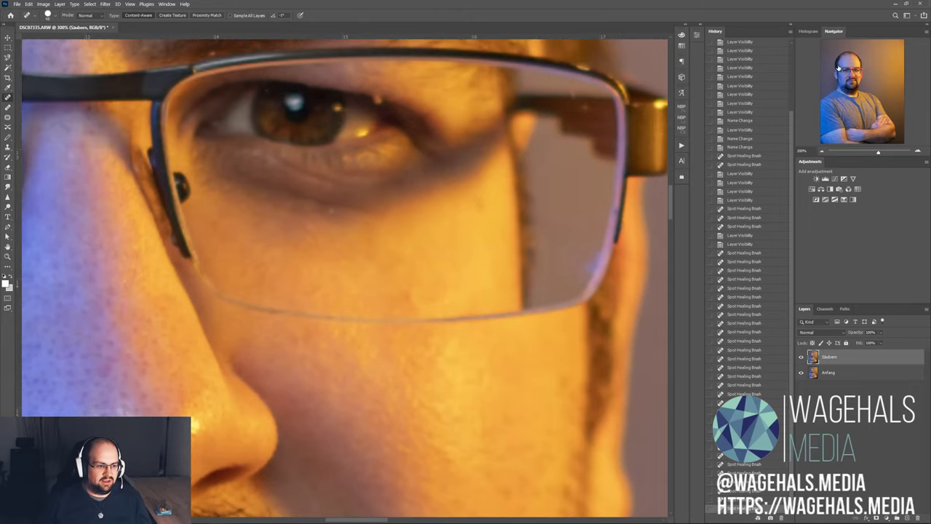
scroll(305, 240, "up", 2)
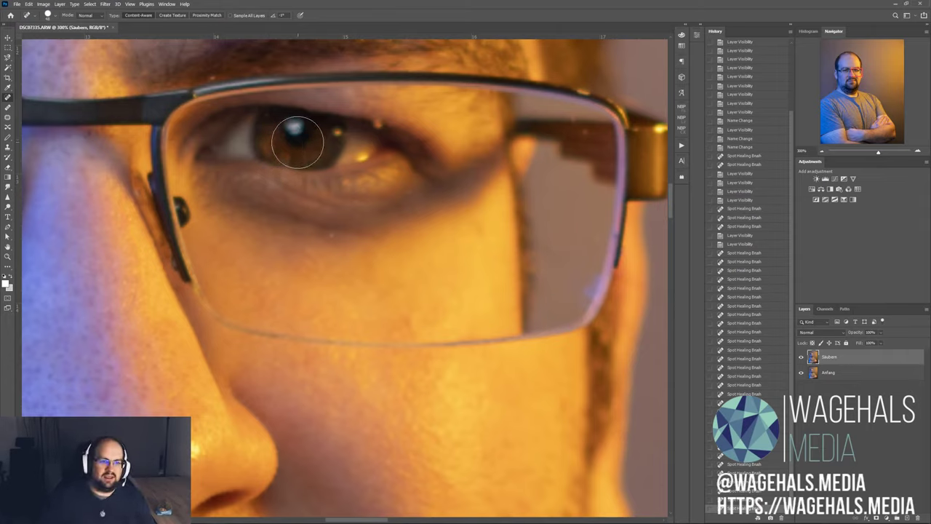
key("ctrl+minus")
key("ctrl+minus")
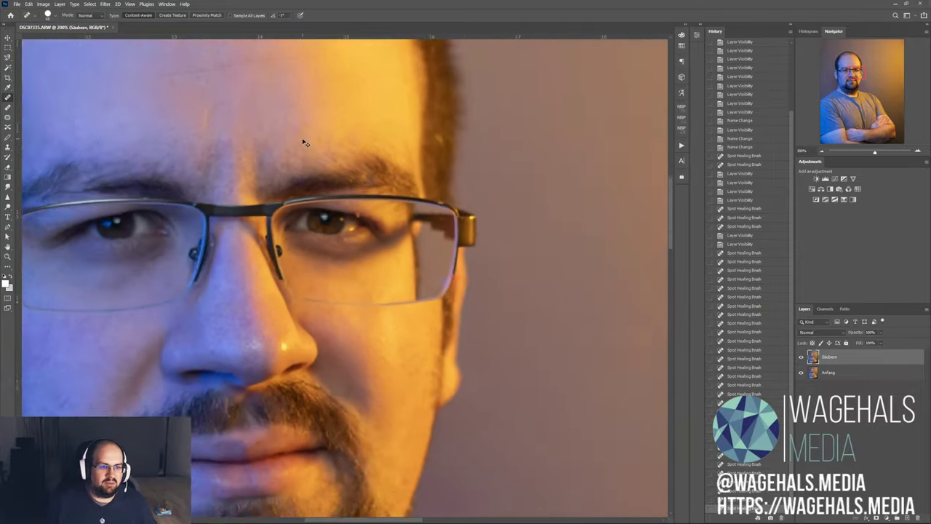
key("ctrl+minus")
key("ctrl+minus")
key("ctrl+minus")
key("ctrl+minus")
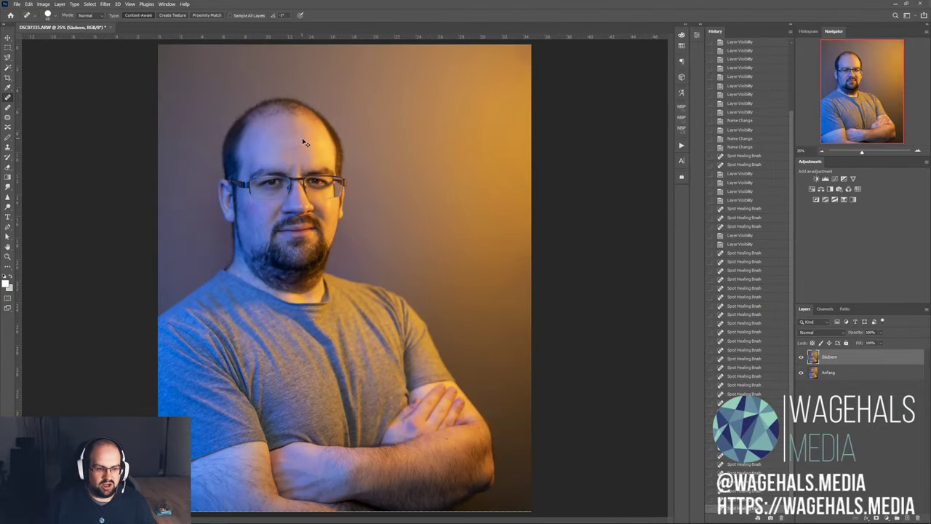
key("ctrl+minus")
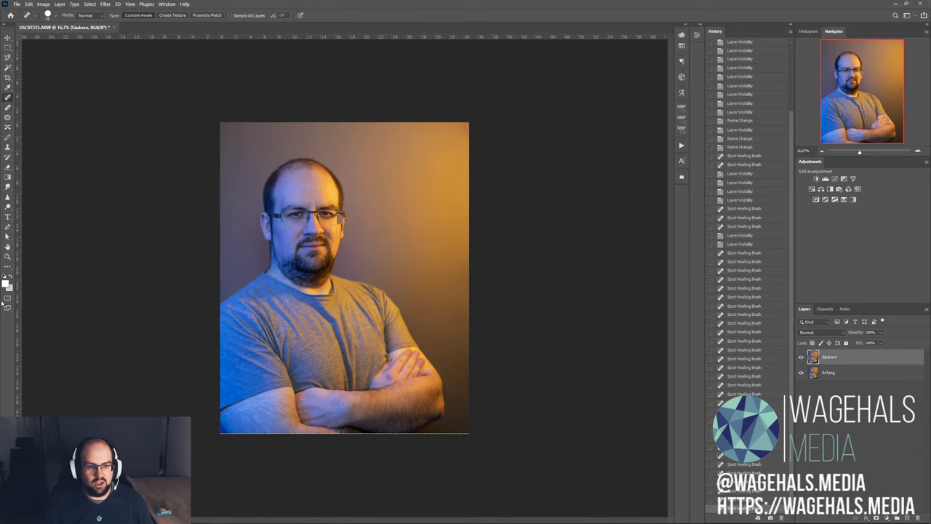
- Toggle the Säubern layer several times for a before/after check, leaving it visible
key("ctrl+plus")
key("ctrl+plus")
key("ctrl+plus")
key("ctrl+minus")
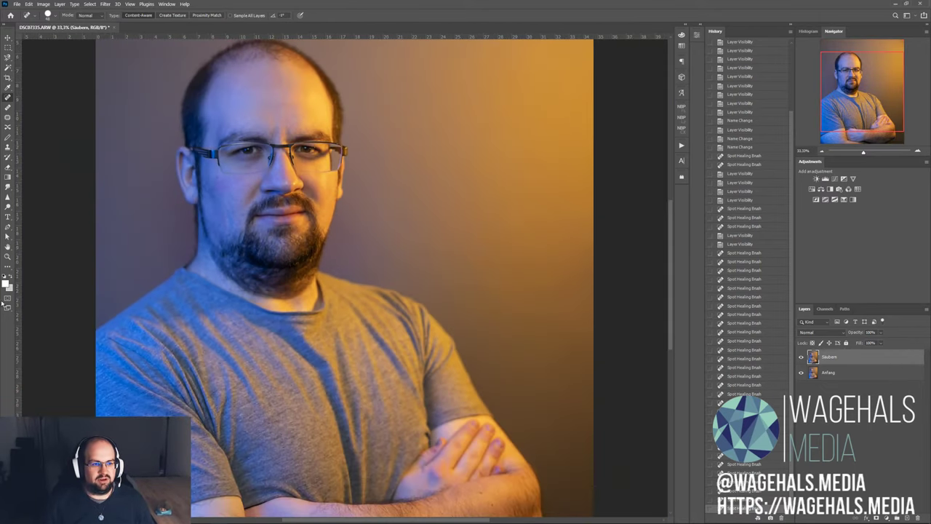
left_click(801, 357)
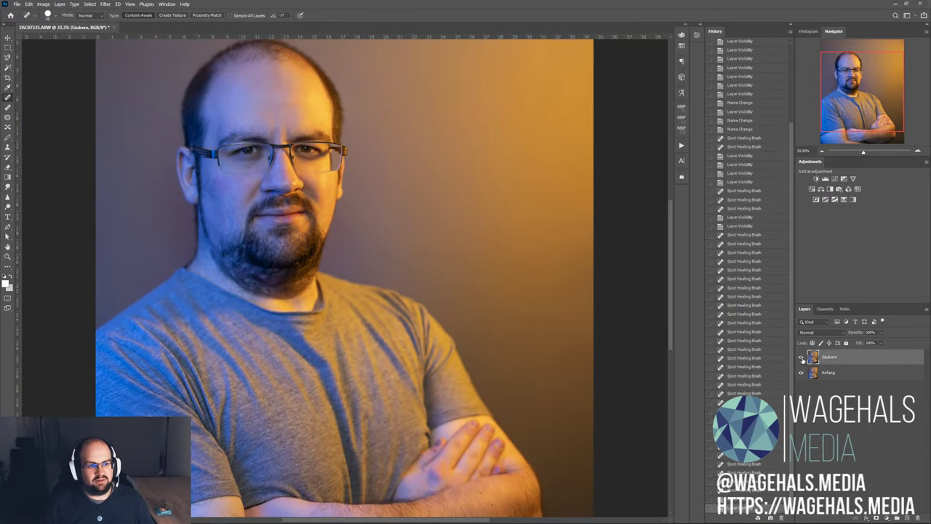
left_click(802, 357)
left_click(802, 357)
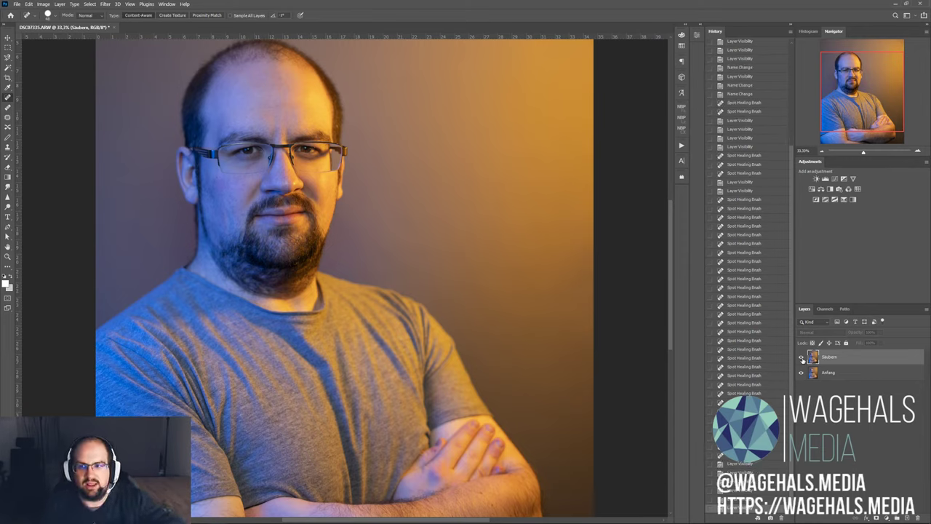
left_click(802, 357)
left_click(802, 357)
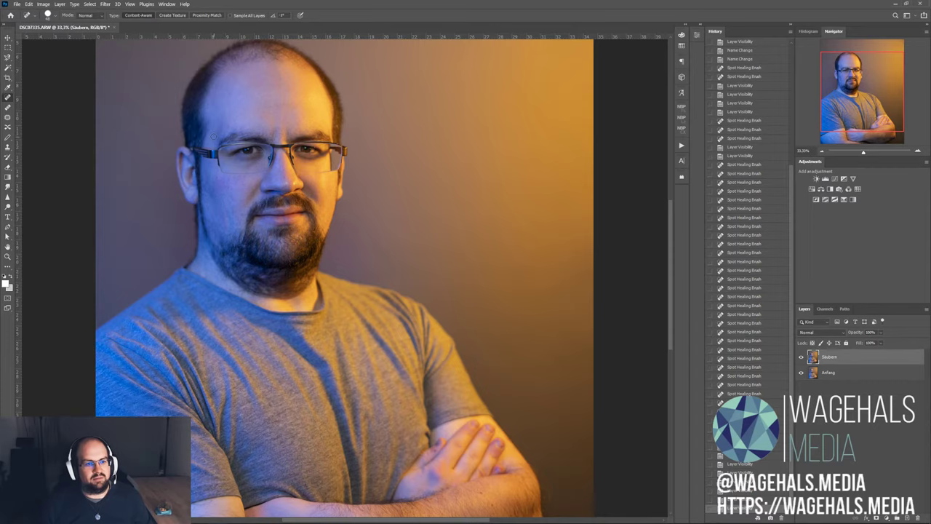
key("ctrl+plus")
key("ctrl+plus")
key("ctrl+plus")
key("ctrl+plus")
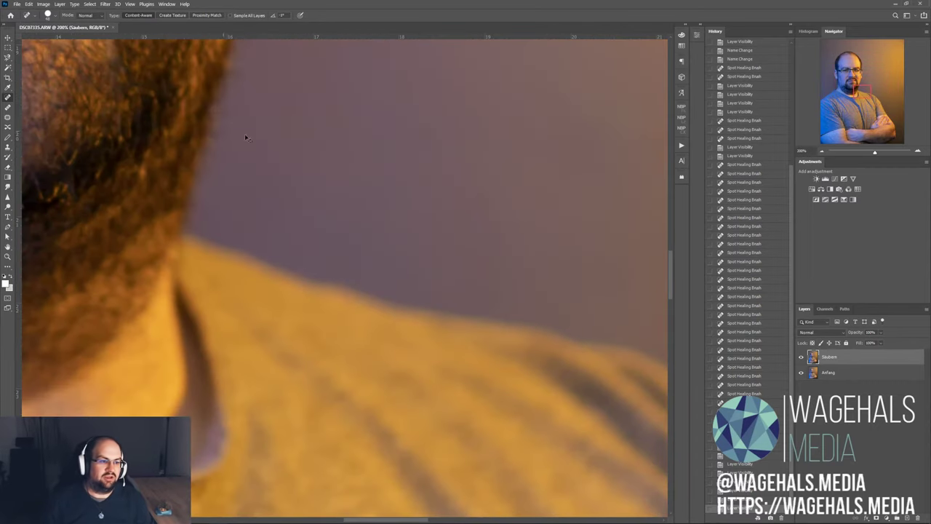
- Heal the dark spots around the orange-lit eye
left_click_drag(869, 135, 854, 73)
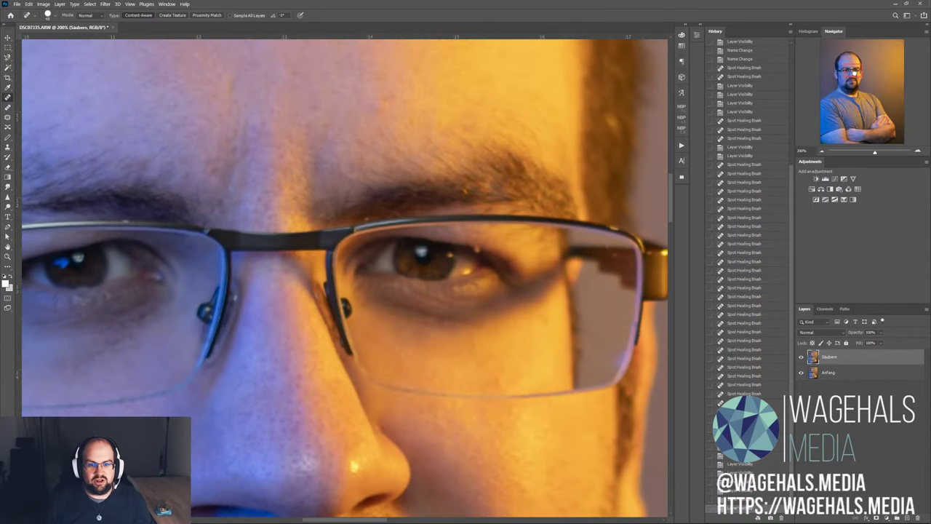
right_click(512, 239)
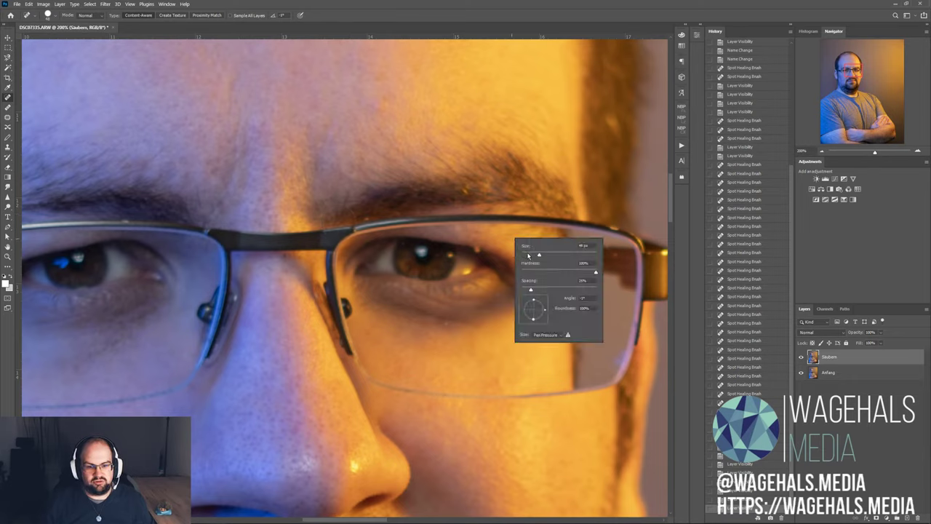
key("Return")
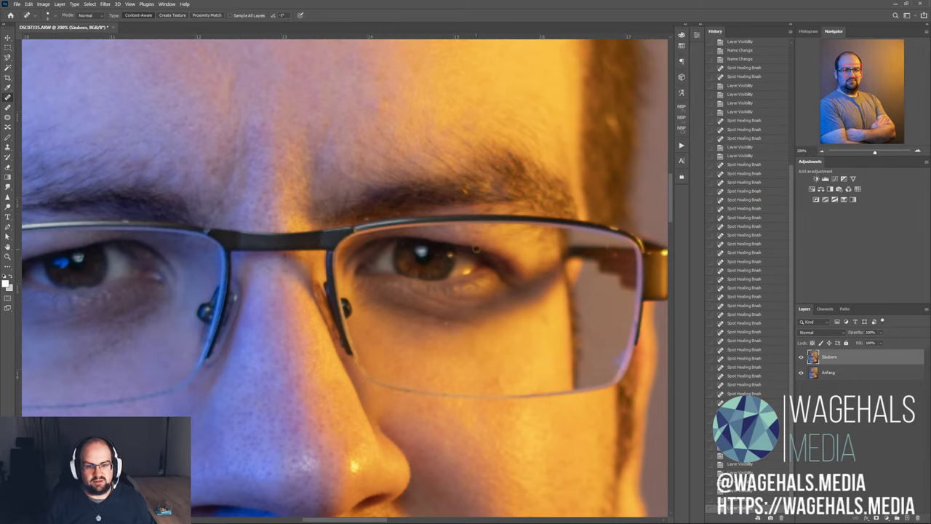
left_click(478, 250)
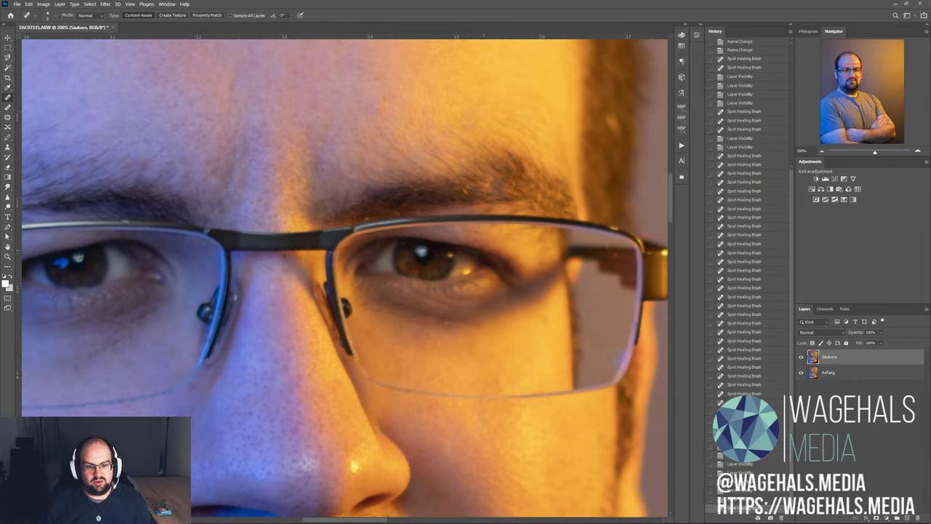
left_click(477, 247)
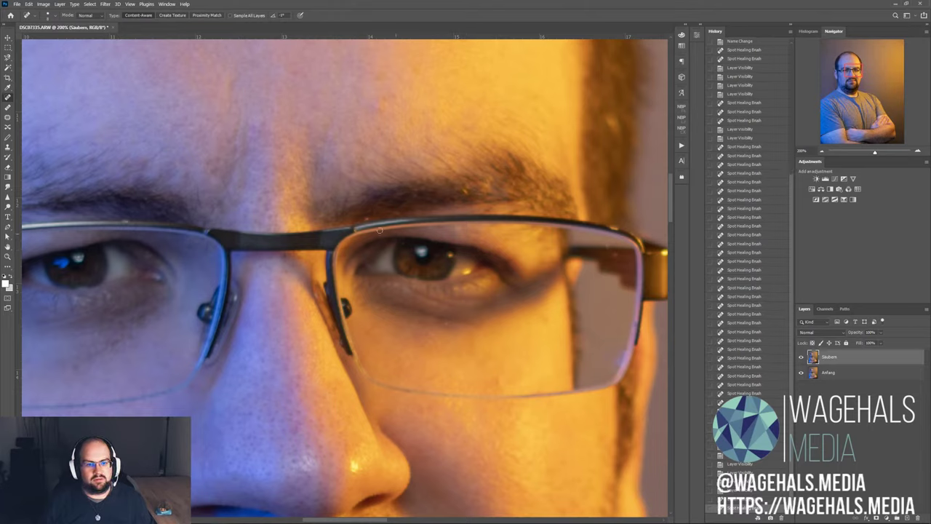
left_click(364, 218)
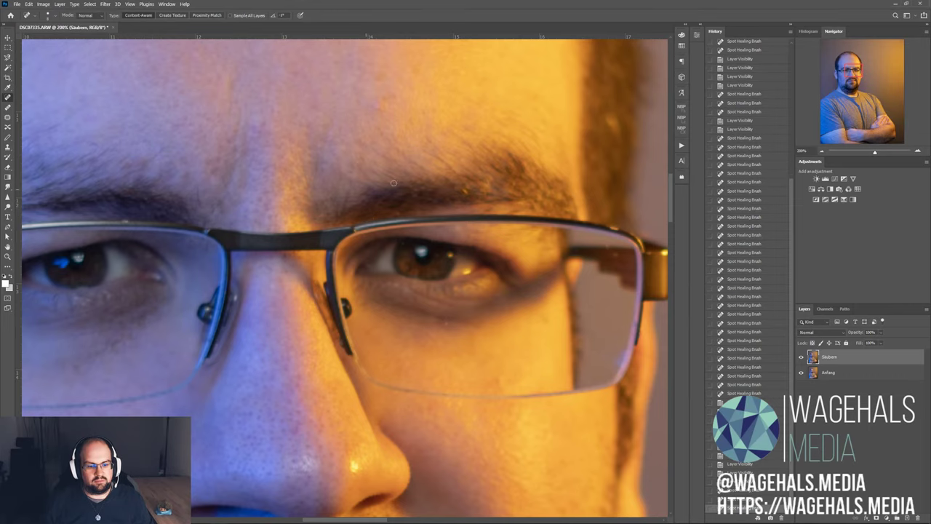
- Heal a spot along the glasses frame and review the result zoomed out
key("h")
left_click(398, 183)
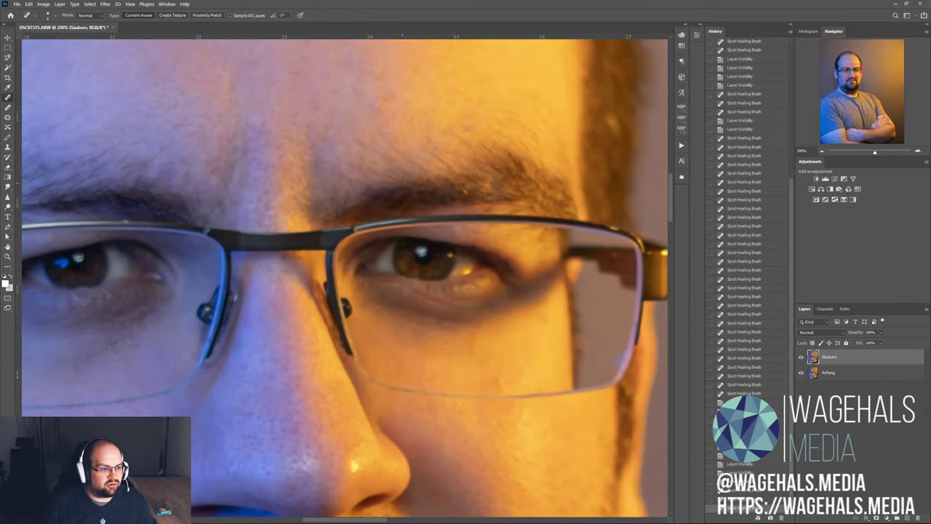
left_click(124, 220)
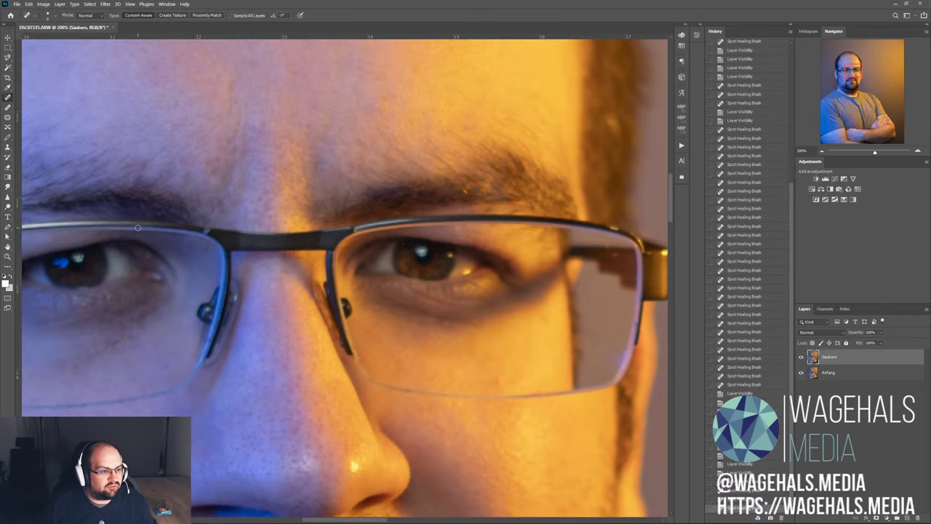
key("ctrl+minus")
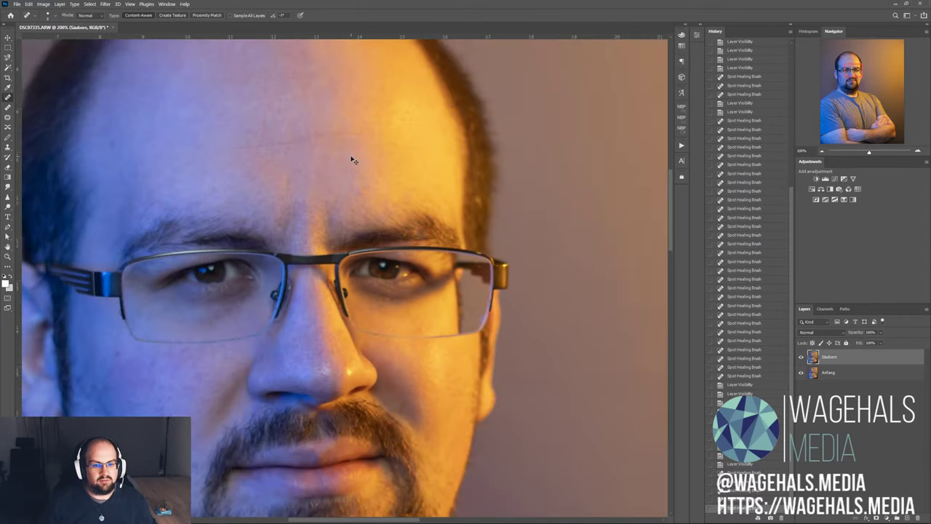
key("ctrl+plus")
key("ctrl+plus")
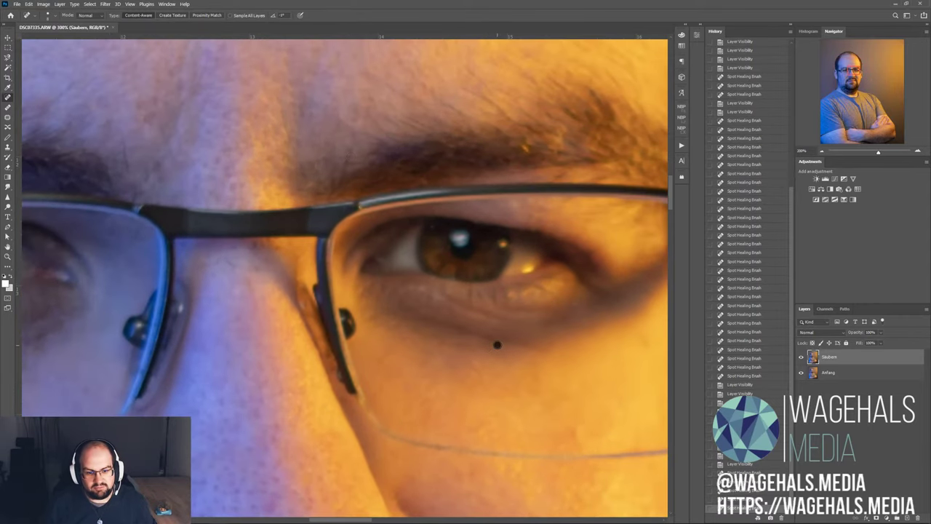
key("ctrl+comma")
key("ctrl+comma")
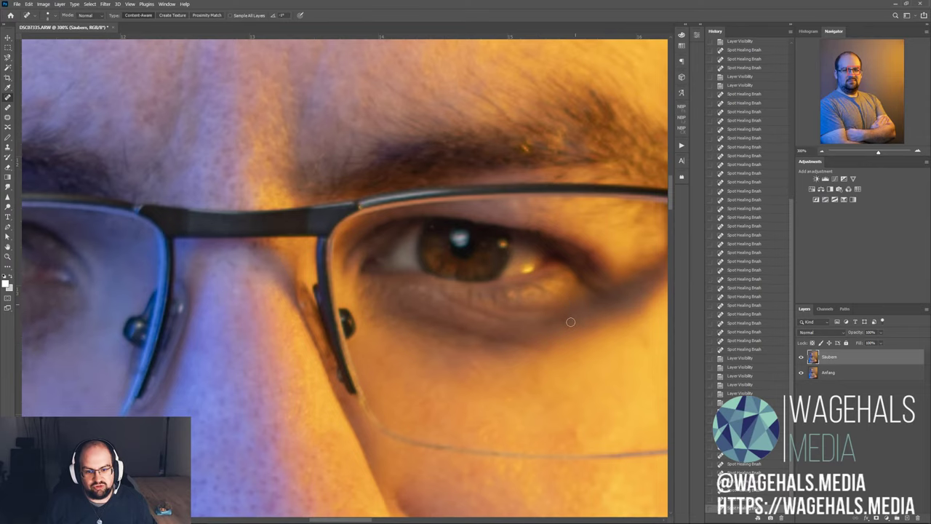
key("ctrl+minus")
key("ctrl+minus")
key("ctrl+minus")
key("ctrl+minus")
key("ctrl+minus")
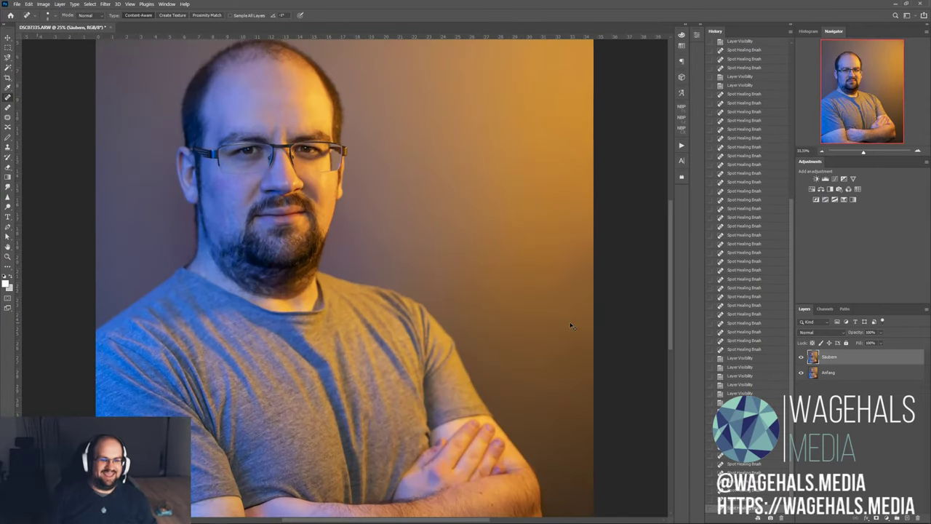
left_click(801, 356)
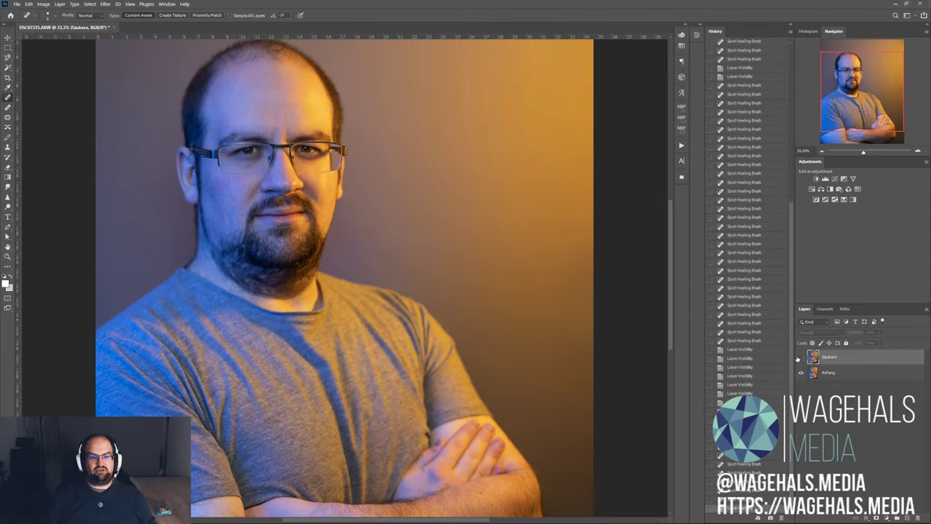
left_click(801, 357)
left_click(801, 357)
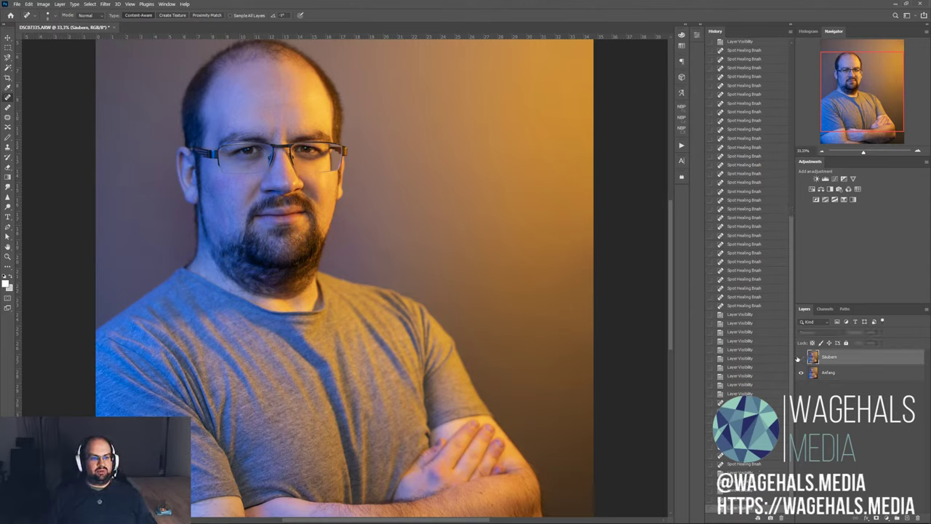
left_click(801, 356)
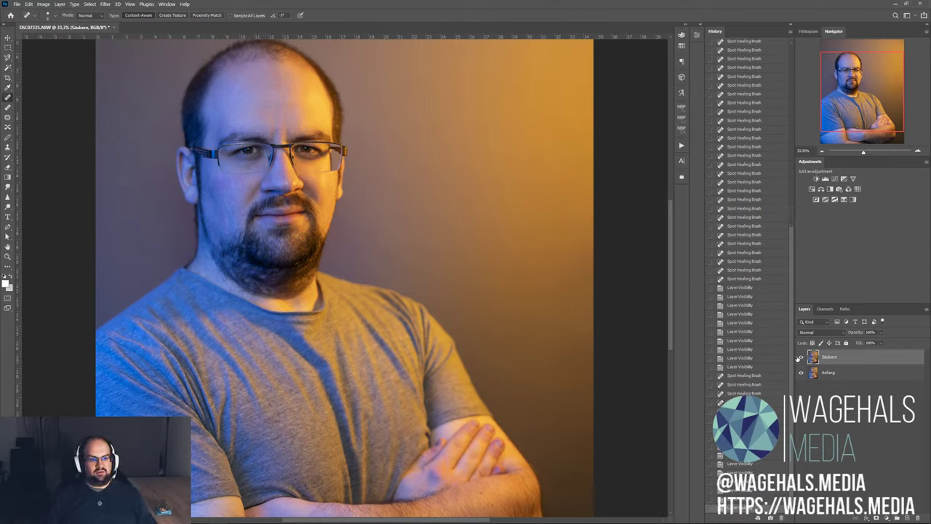
key("ctrl+plus")
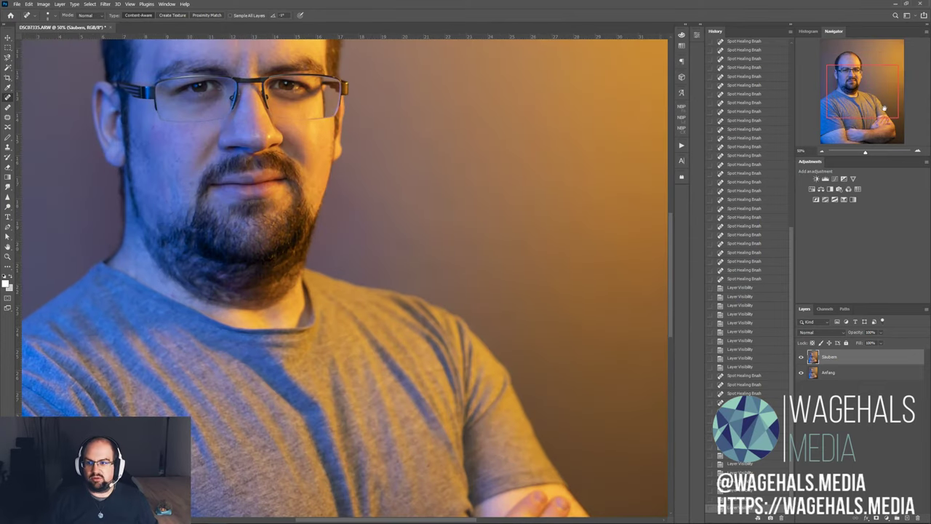
left_click_drag(883, 108, 877, 133)
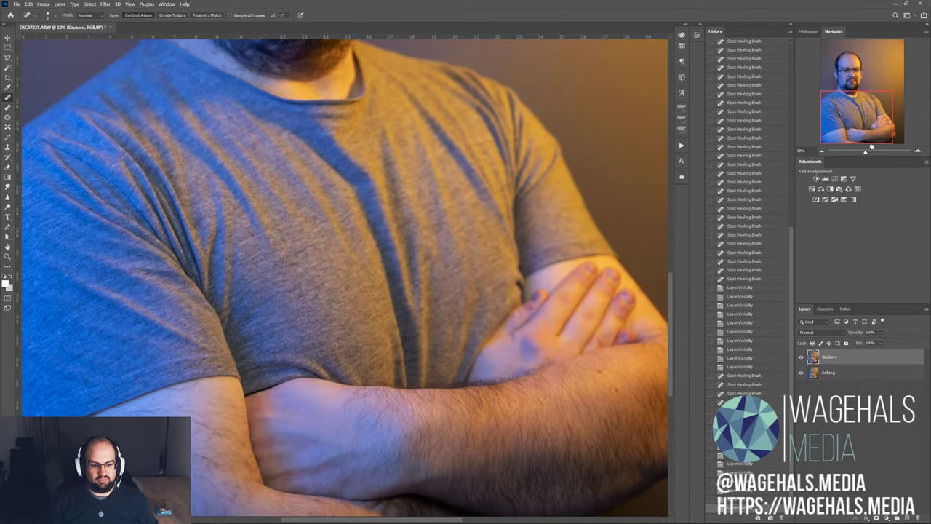
left_click_drag(869, 125, 832, 55)
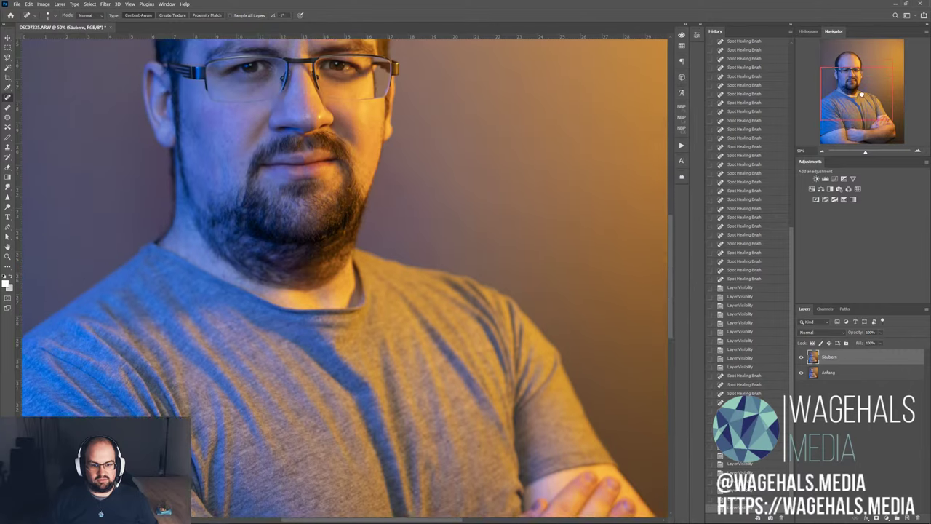
key("ctrl+minus")
key("ctrl+minus")
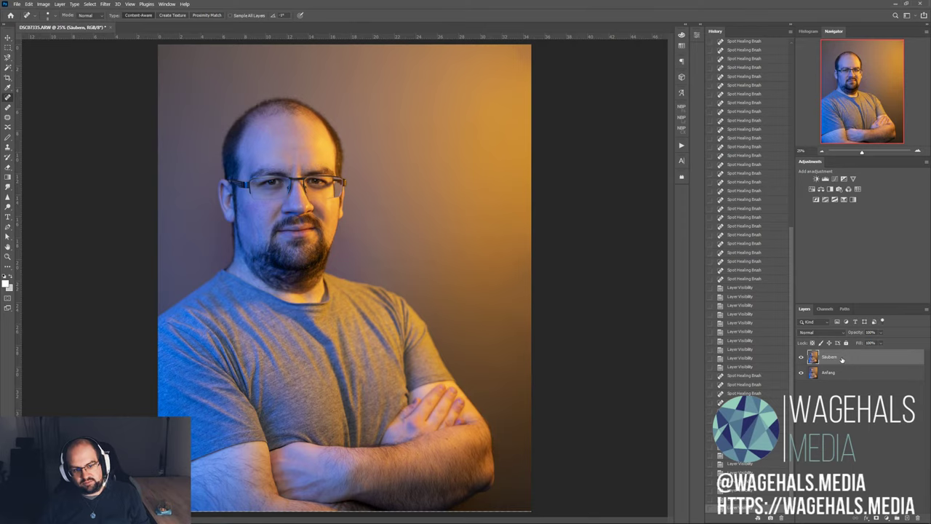
- Duplicate the Säubern layer, rename a copy, and delete Säubern copy 2
key("ctrl+j")
key("ctrl+j")
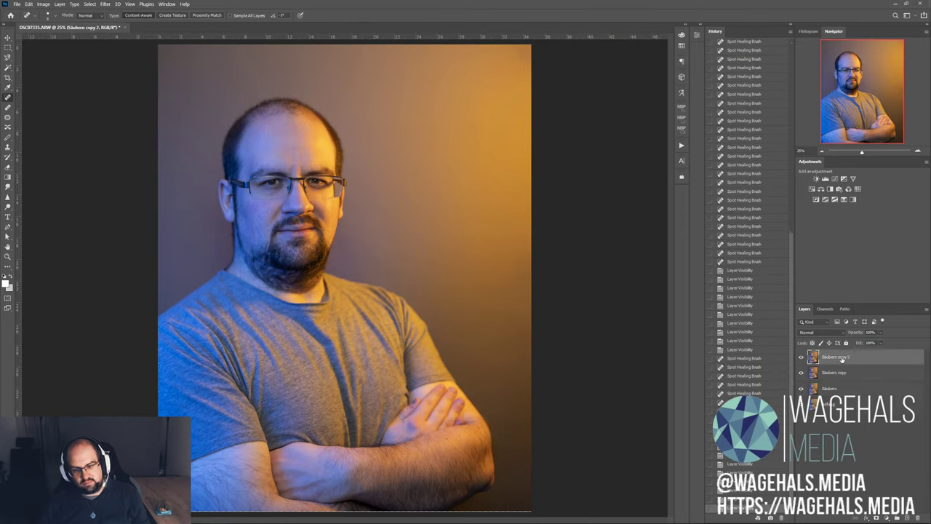
double_click(844, 375)
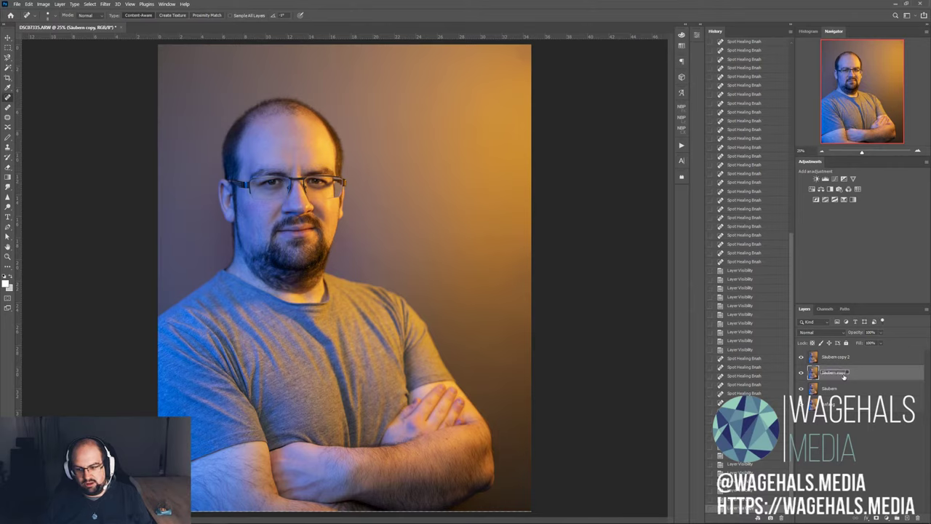
key("BackSpace")
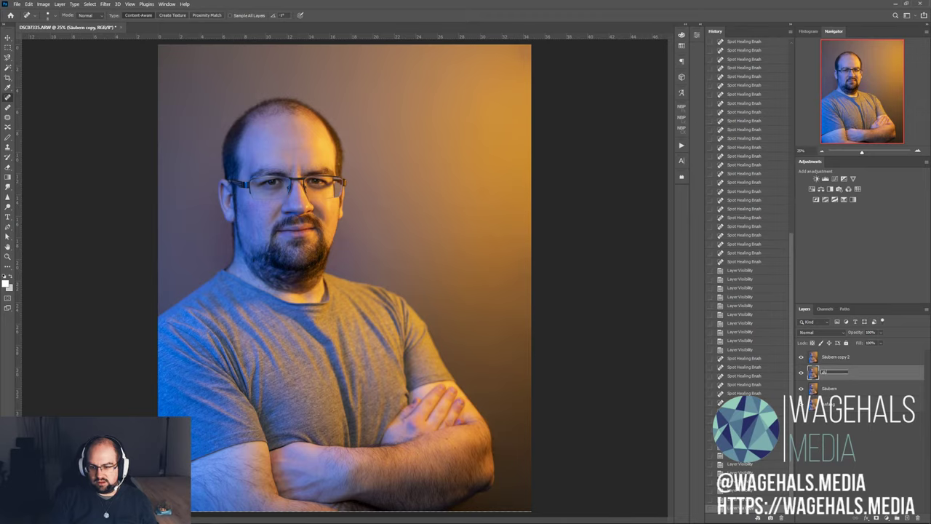
key("Return")
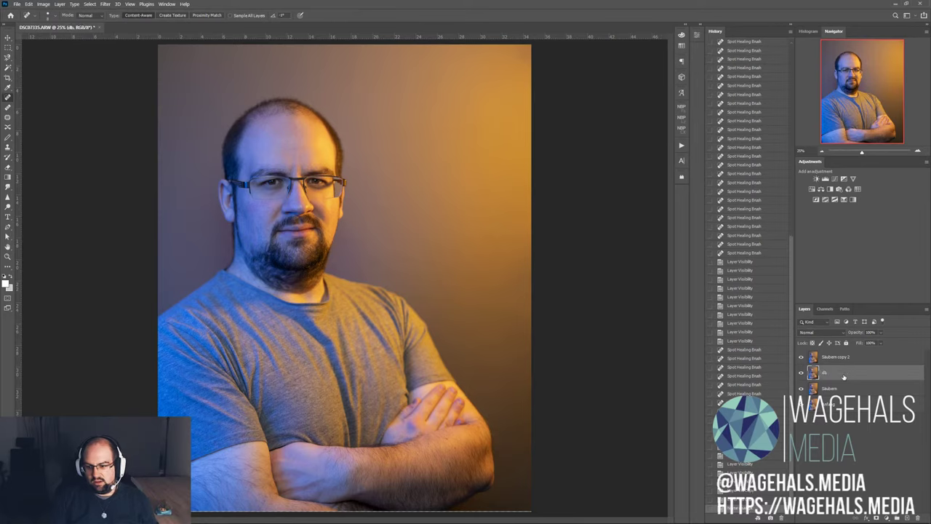
left_click_drag(848, 360, 917, 517)
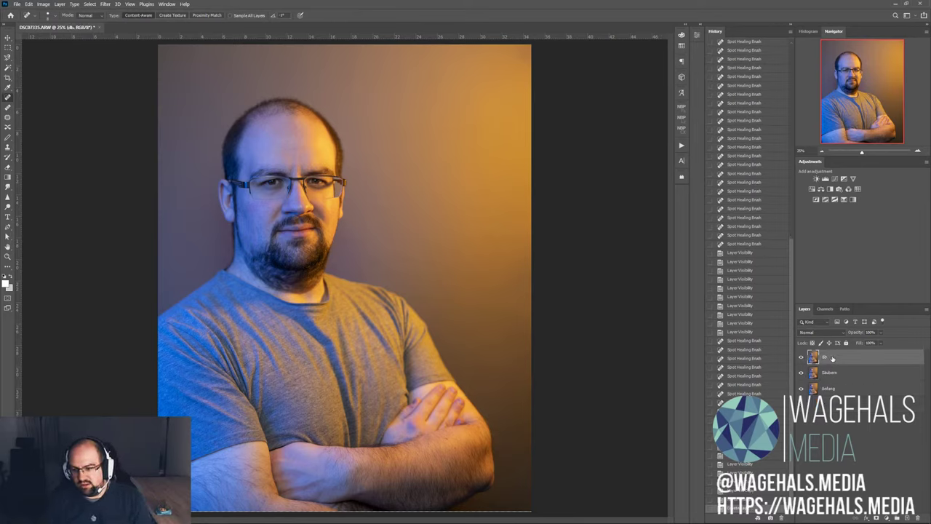
- Rename the top layer 'Dodge Burn' and open the New Layer options
double_click(831, 358)
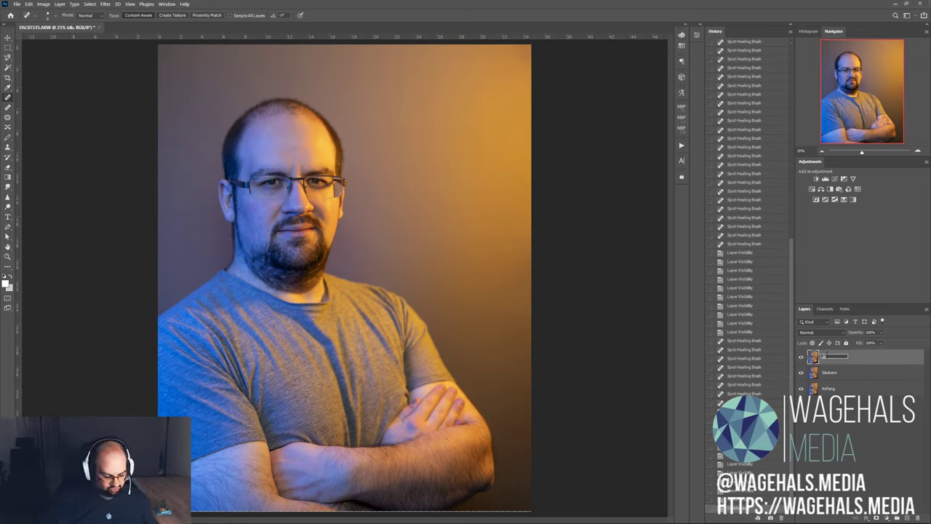
type("Dodge Burn")
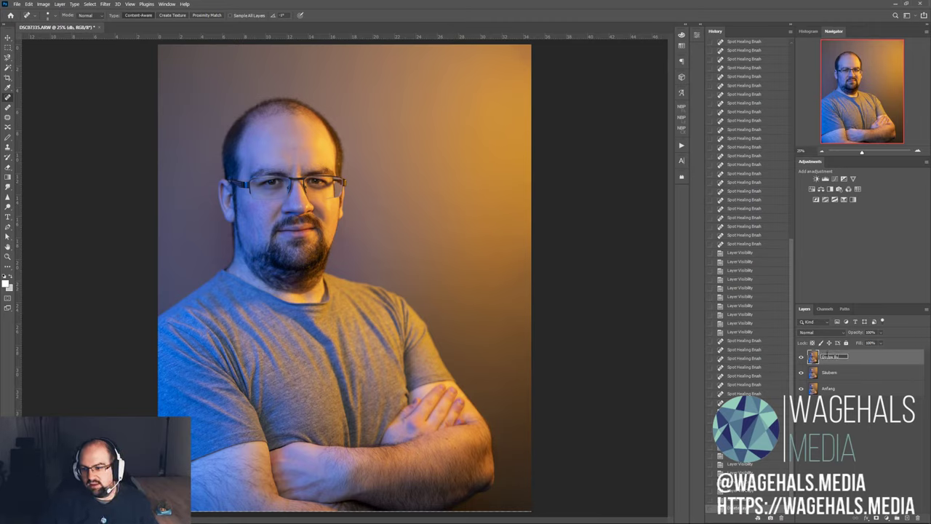
key("Return")
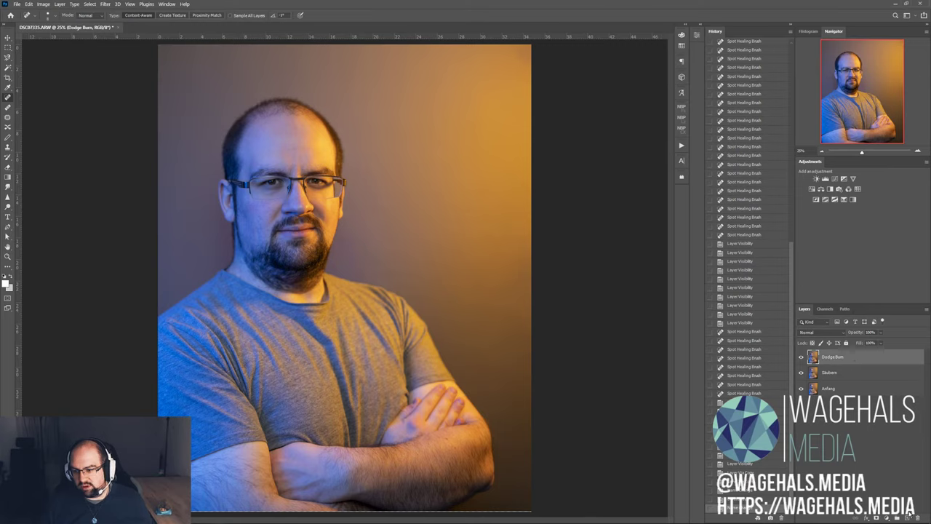
left_click(907, 515, "alt")
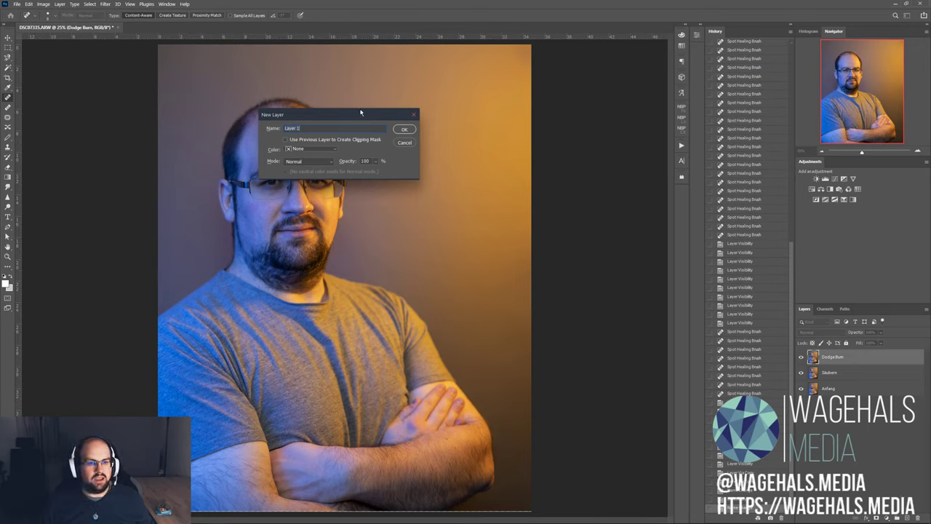
- Name the new layer 'Grau' and browse the blend mode choices
left_click_drag(359, 116, 454, 168)
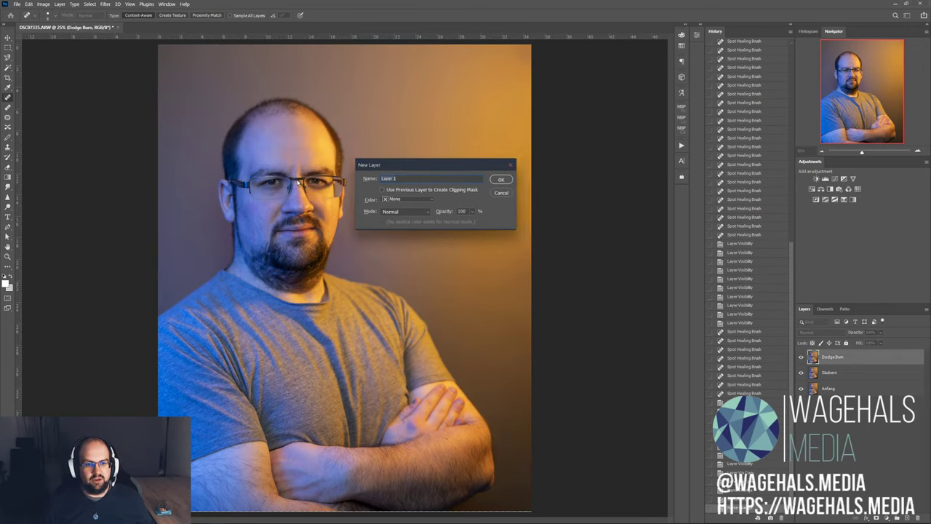
type("Grau")
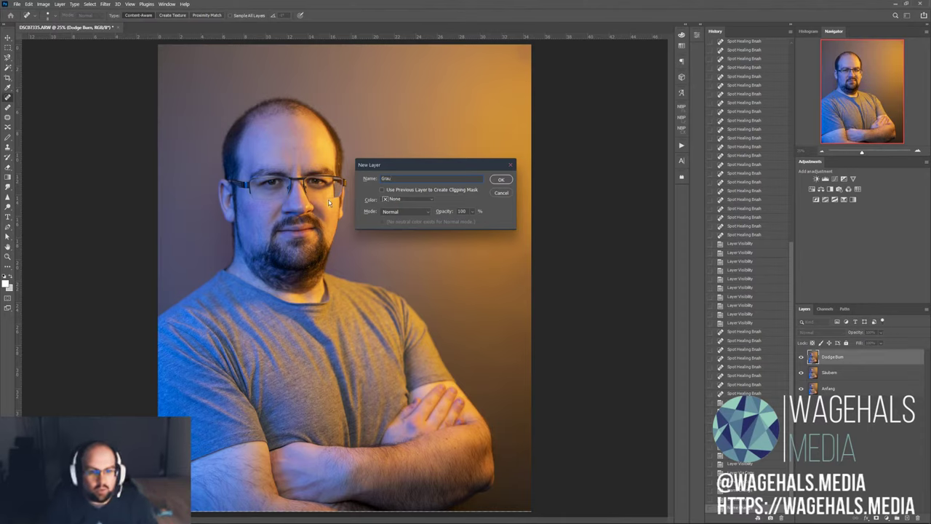
left_click(400, 211)
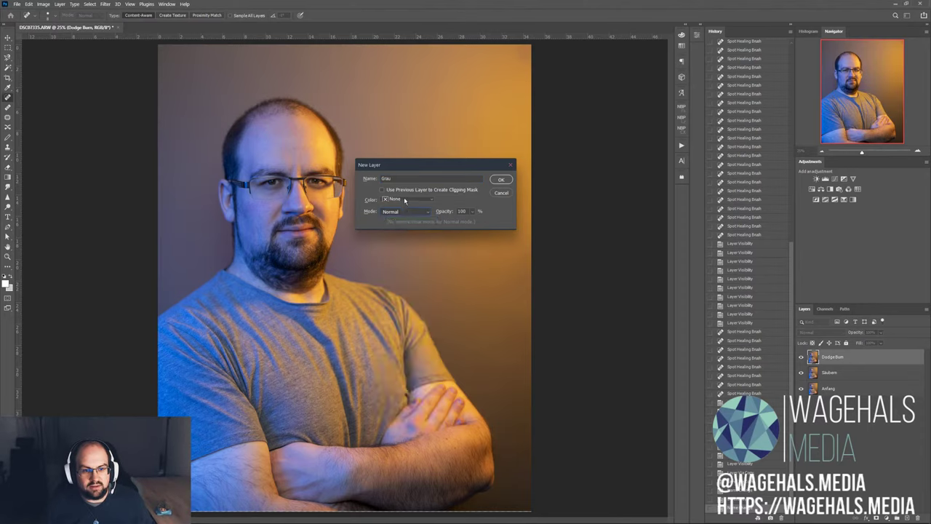
left_click(404, 200)
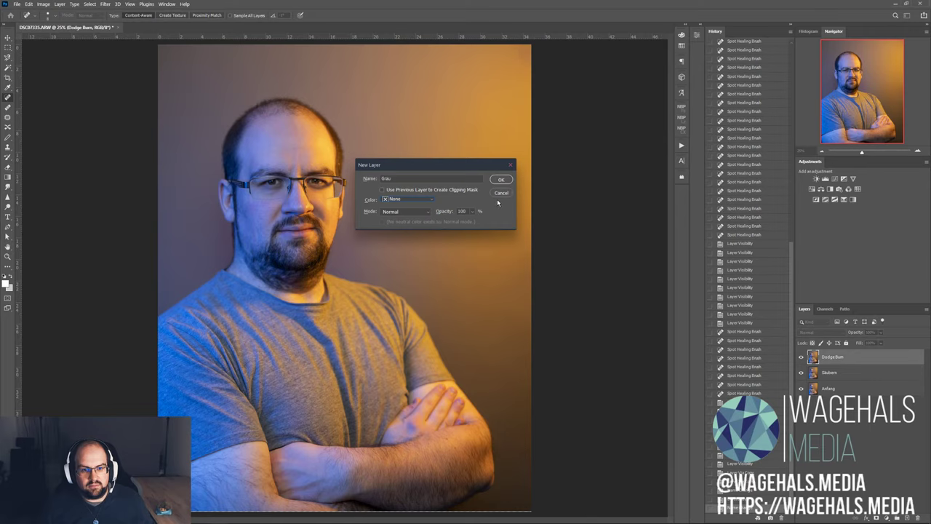
left_click(409, 212)
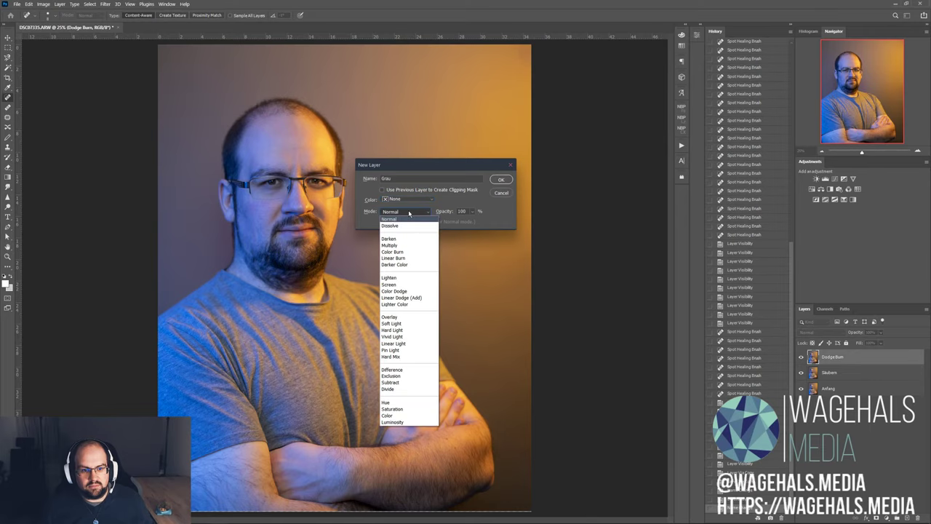
left_click(412, 279)
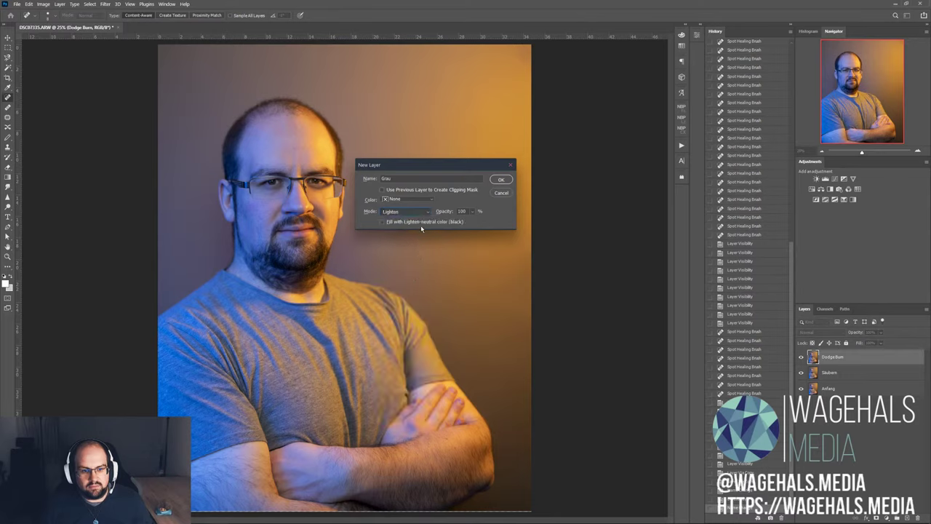
left_click(408, 212)
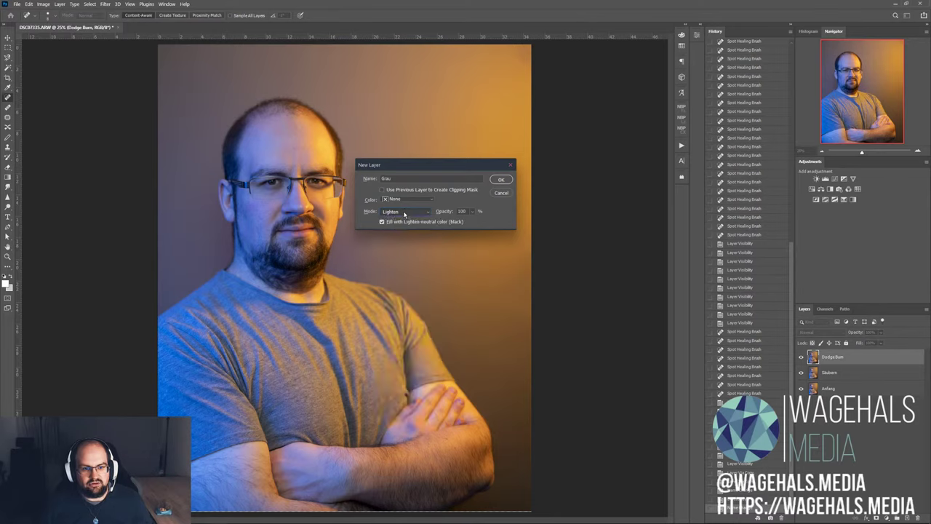
left_click(404, 213)
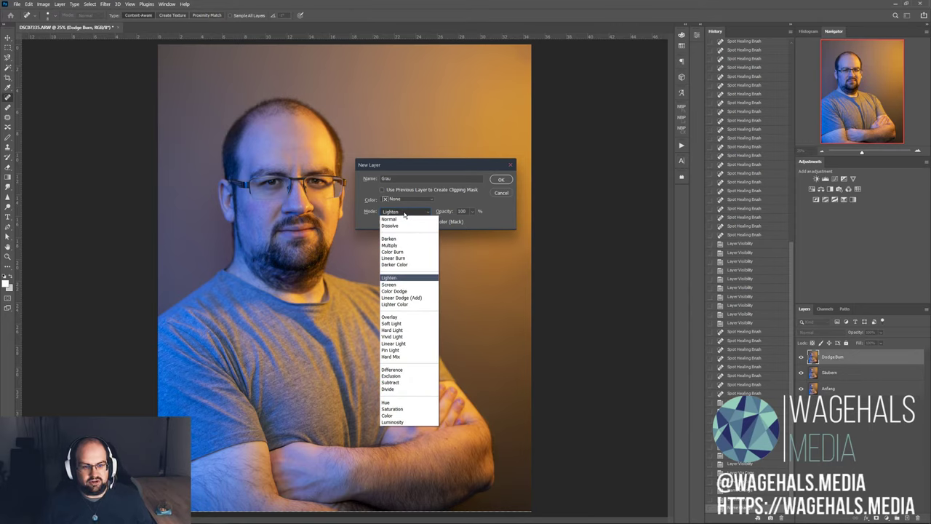
left_click(404, 213)
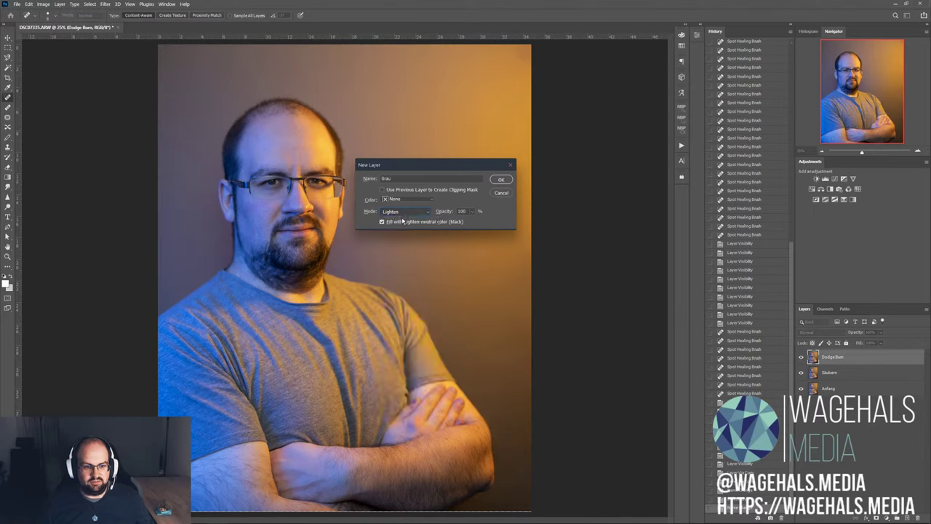
- Set Grau to Soft Light with the neutral 50% gray fill and create it
left_click(405, 224)
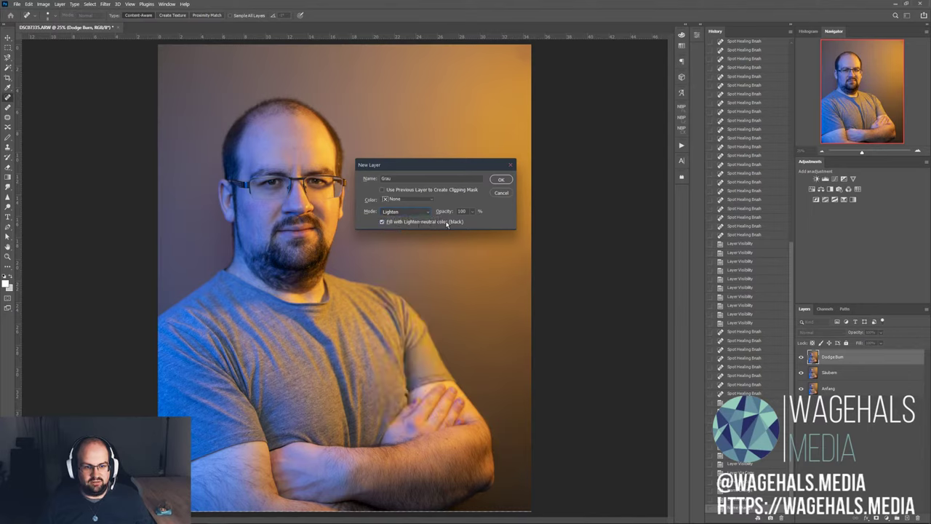
left_click(415, 212)
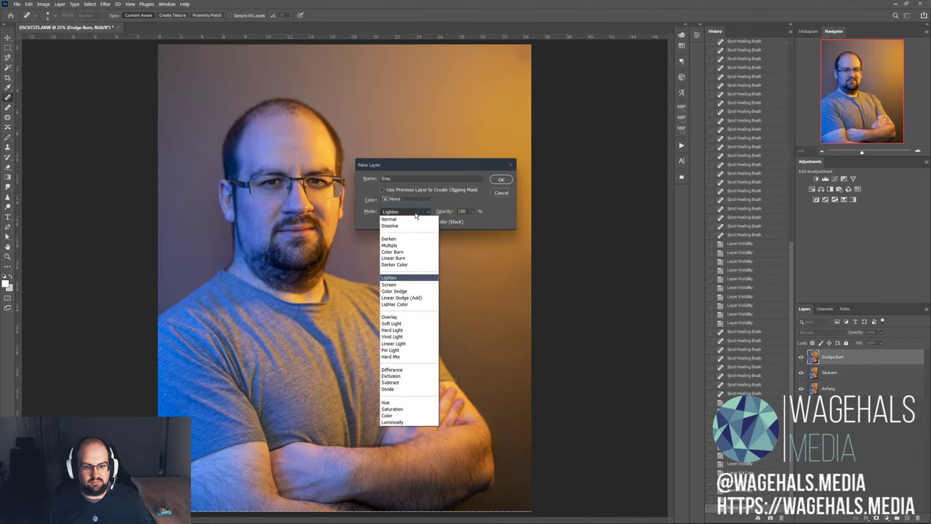
left_click(402, 324)
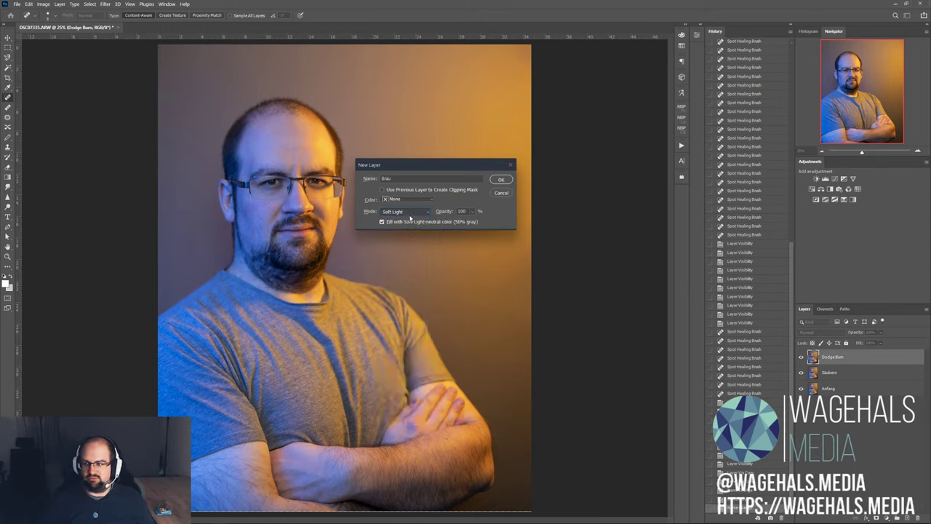
left_click(405, 212)
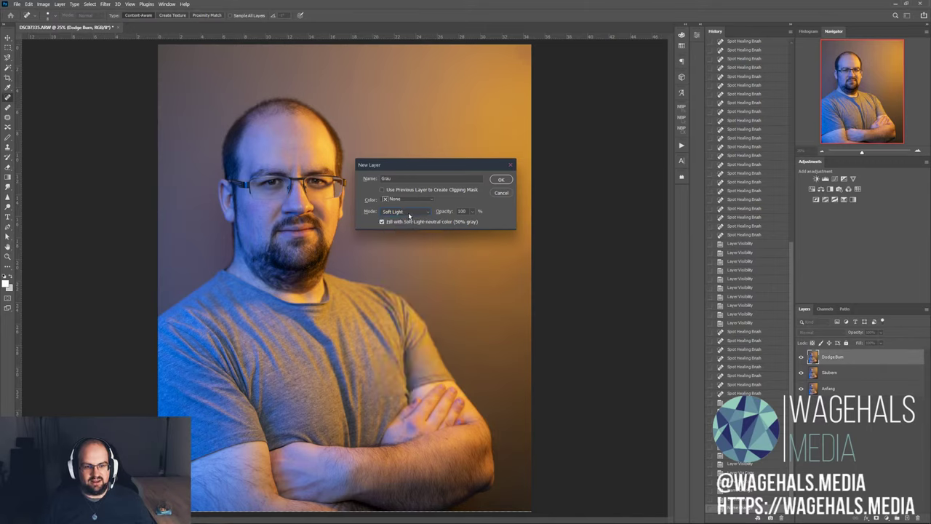
left_click(405, 213)
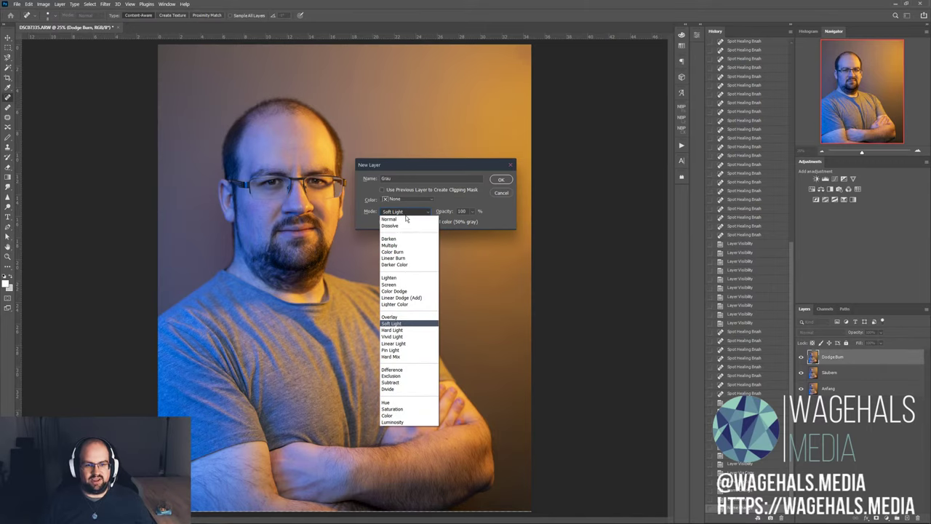
left_click(408, 214)
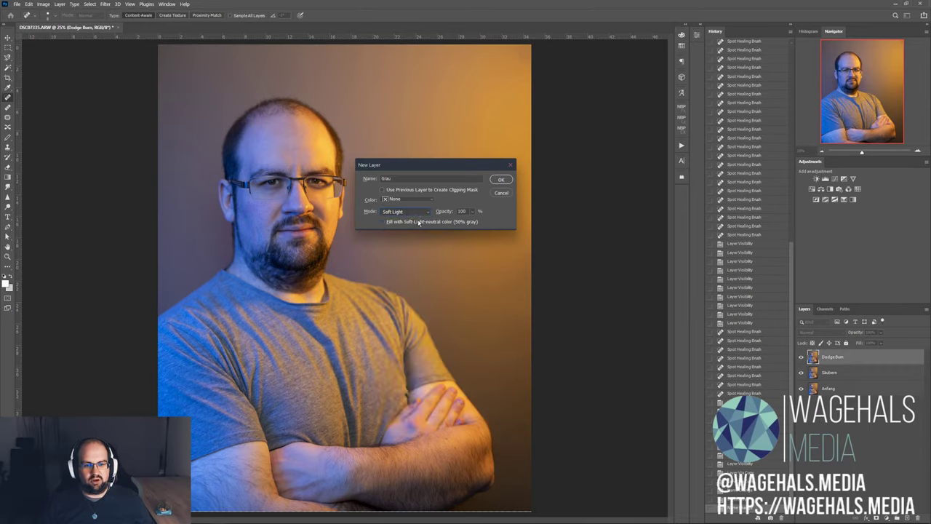
left_click(501, 180)
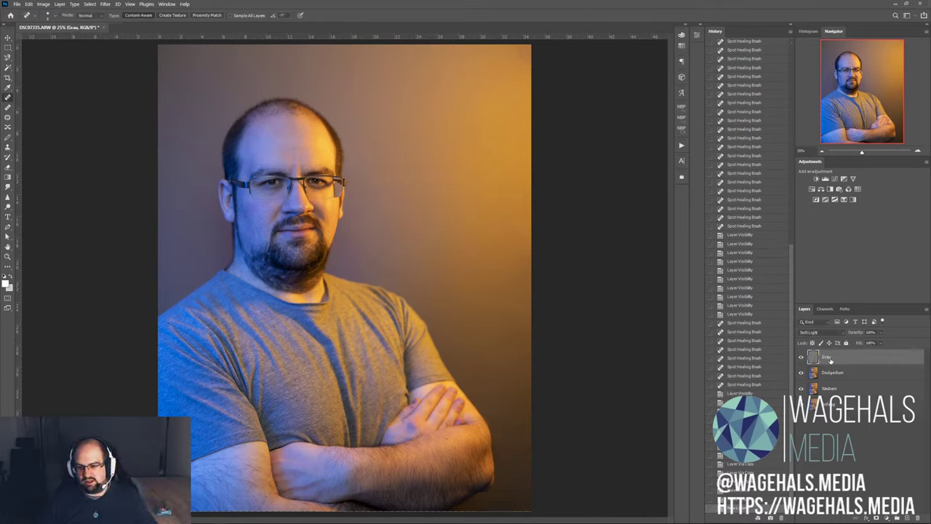
- View Grau in Normal, set the foreground to a 53-brightness gray, then restore Soft Light
left_click(819, 332)
left_click(800, 334)
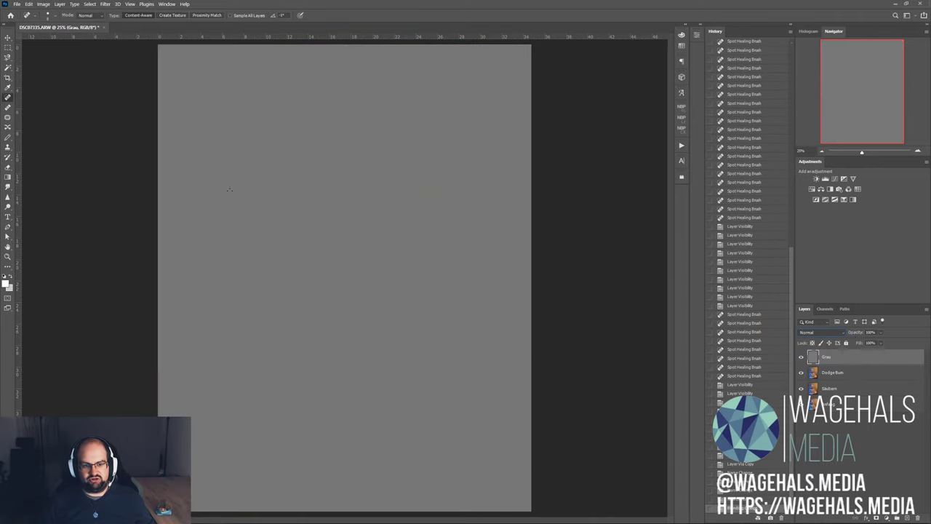
left_click(6, 283)
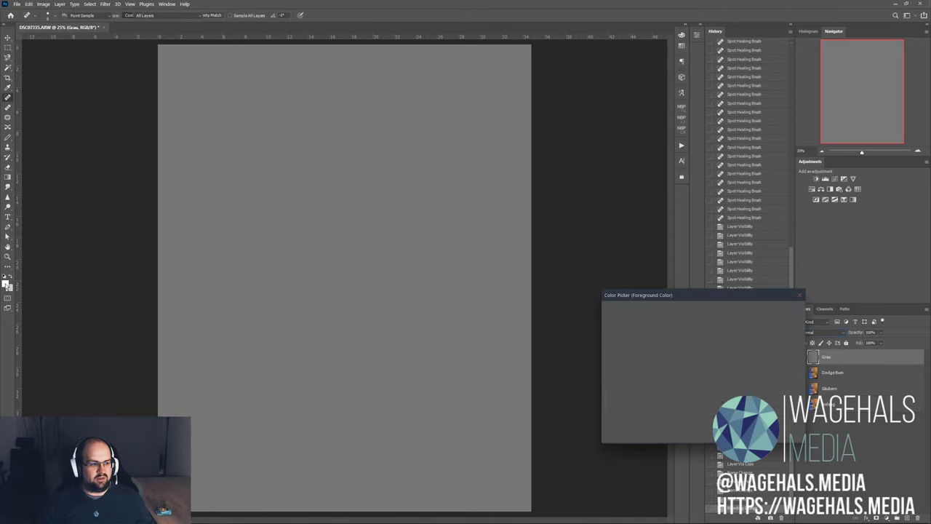
left_click_drag(710, 361, 711, 362)
left_click(779, 311)
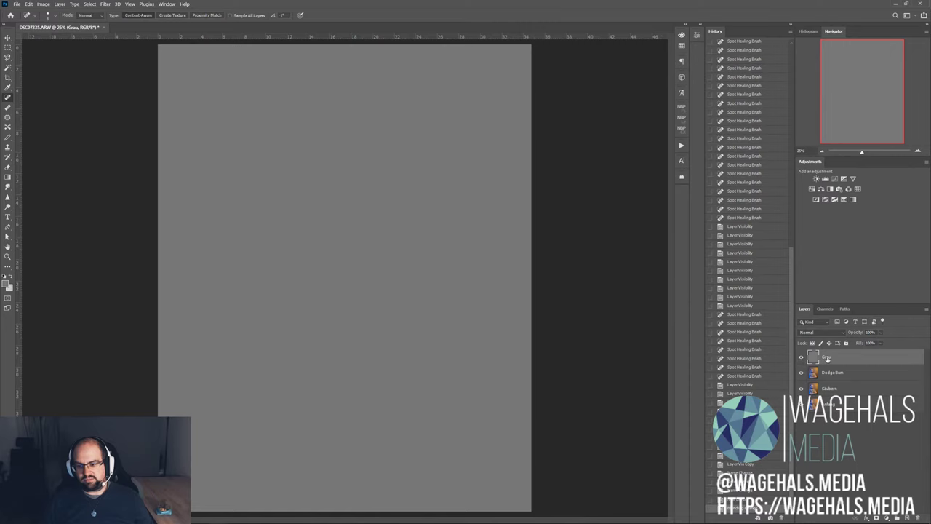
left_click(821, 332)
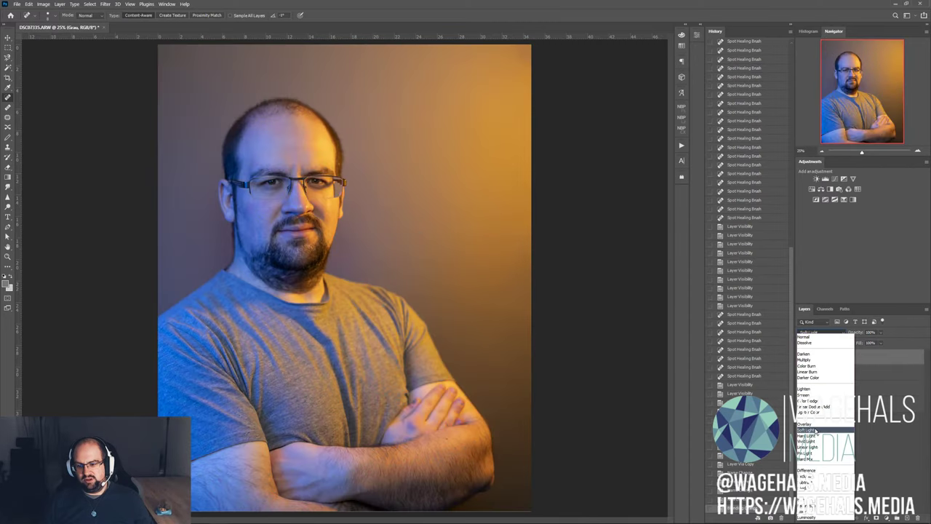
left_click(818, 430)
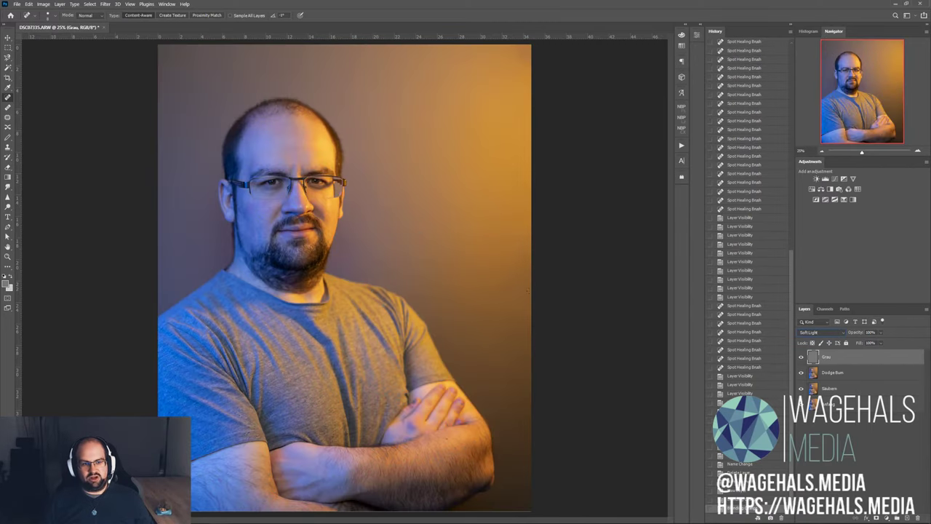
left_click(803, 357)
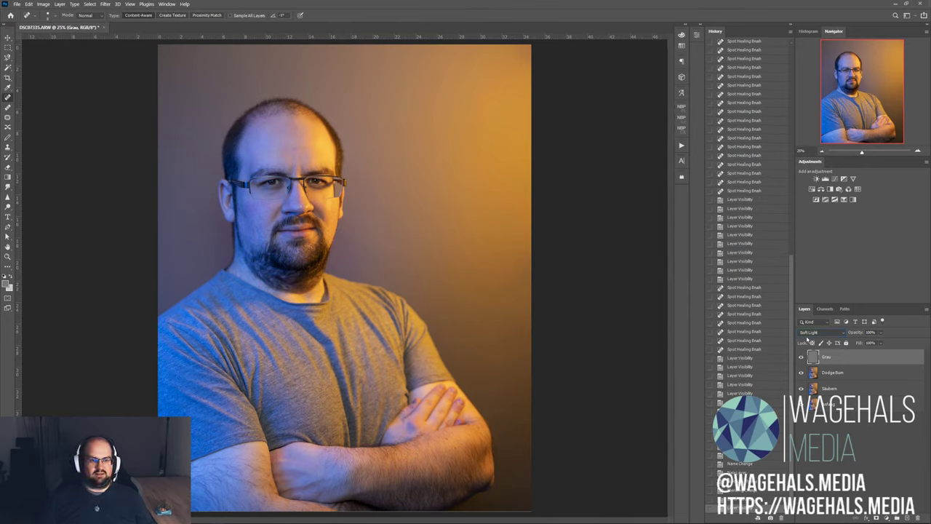
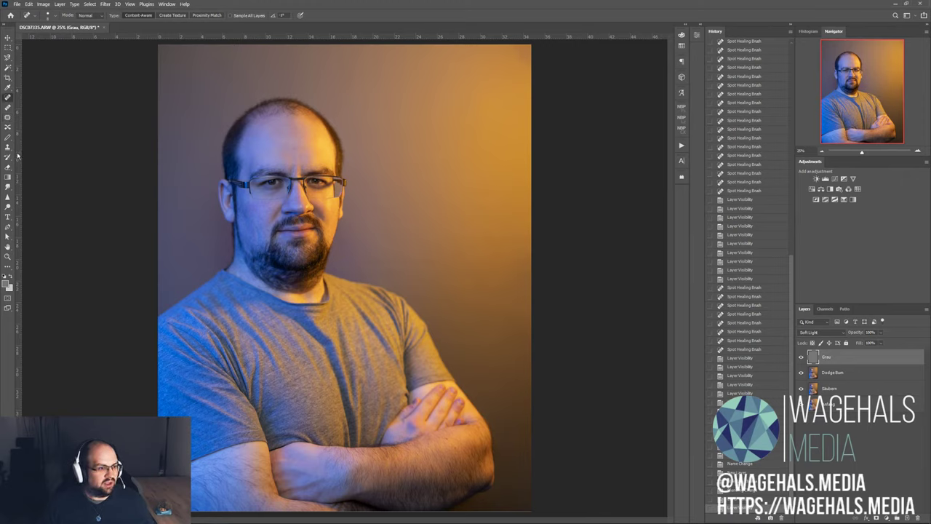
- Switch to the regular Brush Tool with a large size and 0% hardness, using default black/white colours
left_click(7, 137)
left_click(24, 138)
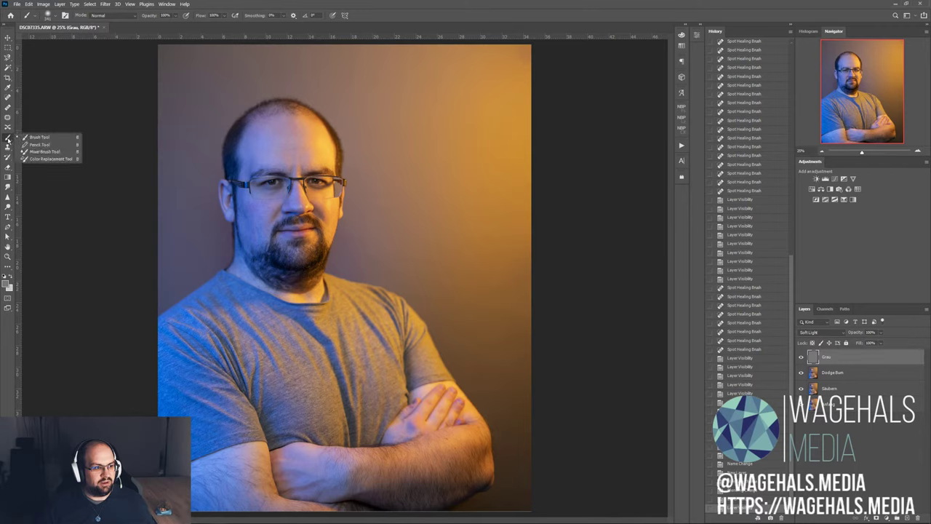
right_click(393, 109)
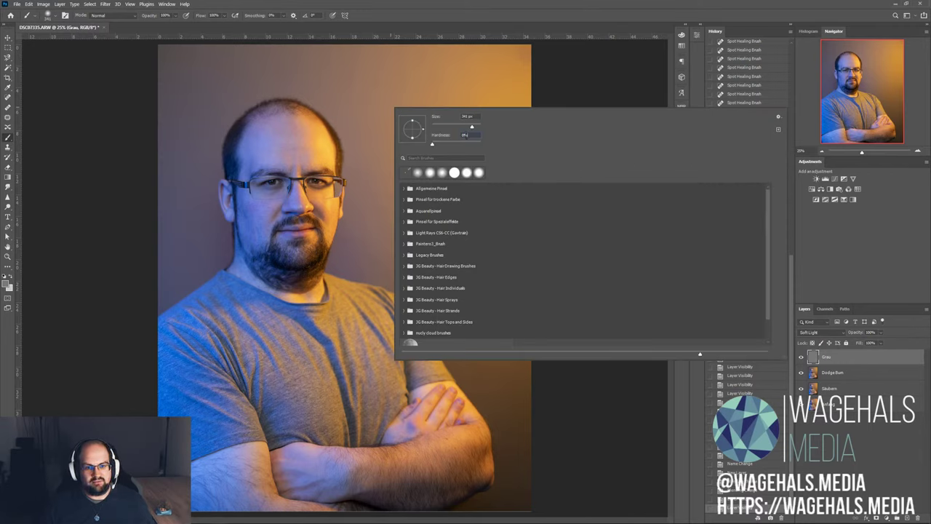
left_click(461, 117)
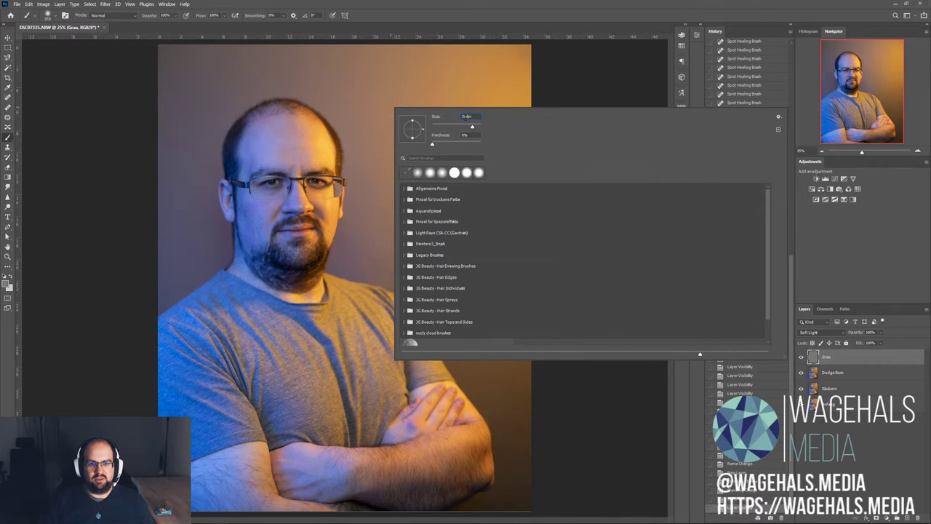
key("Return")
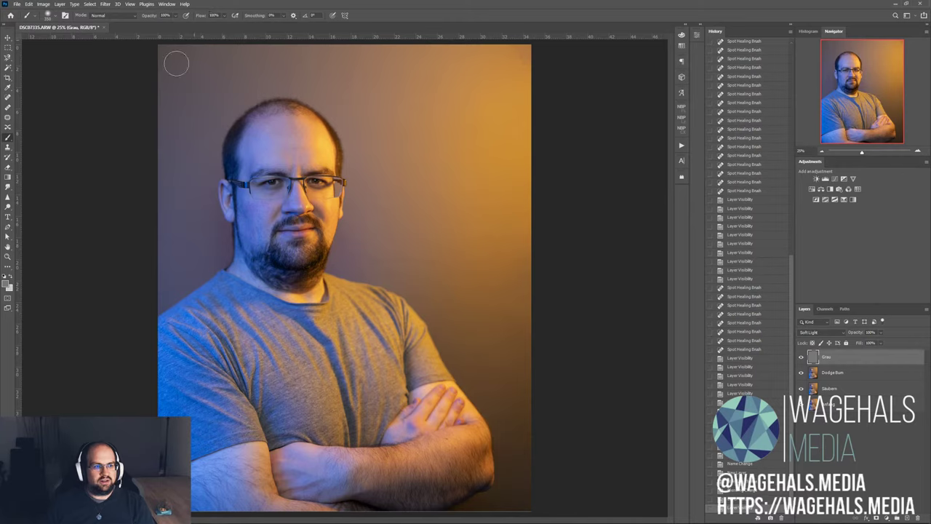
left_click(4, 277)
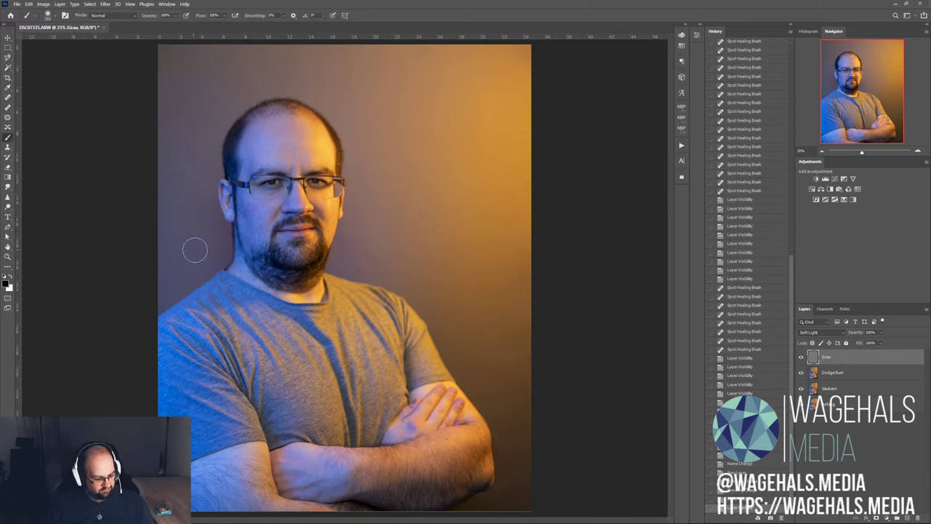
- Try white and black test strokes beside the head, undoing each one
key("x")
key("x")
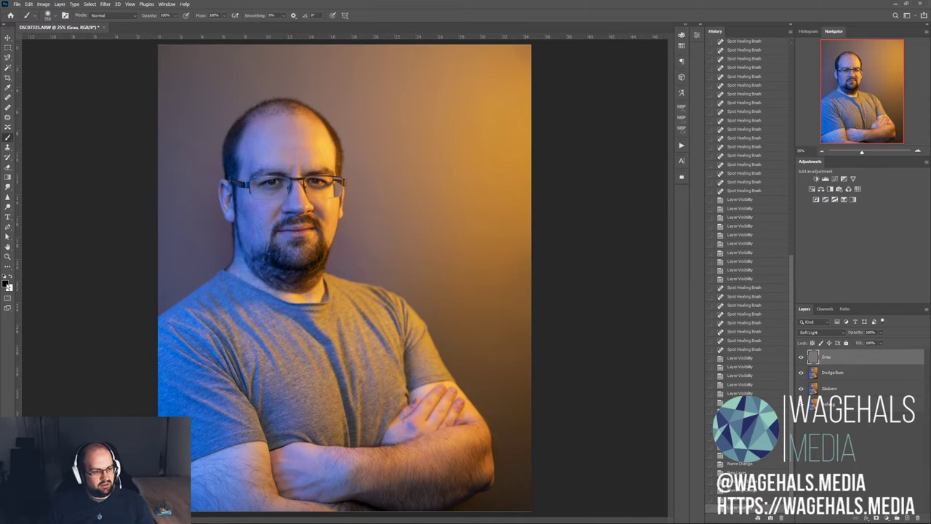
key("x")
key("x")
key("x")
key("x")
key("x")
key("x")
key("x")
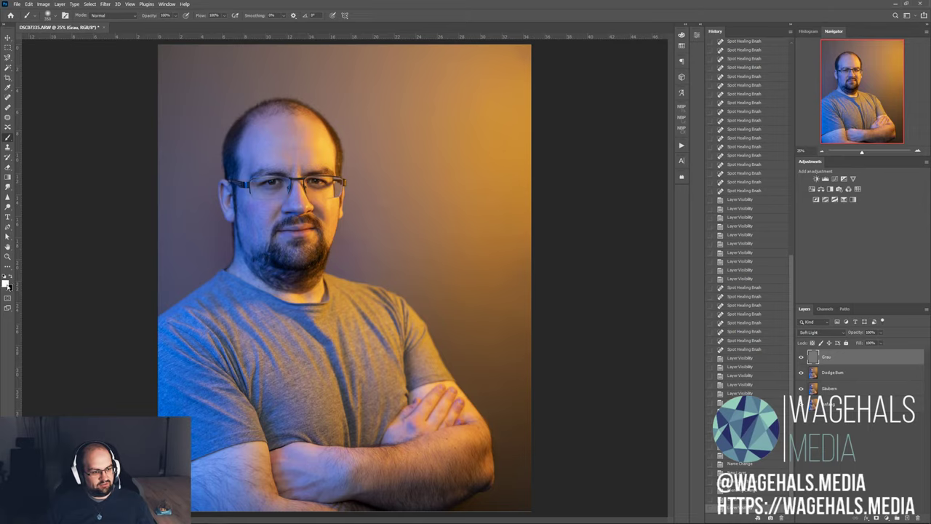
key("x")
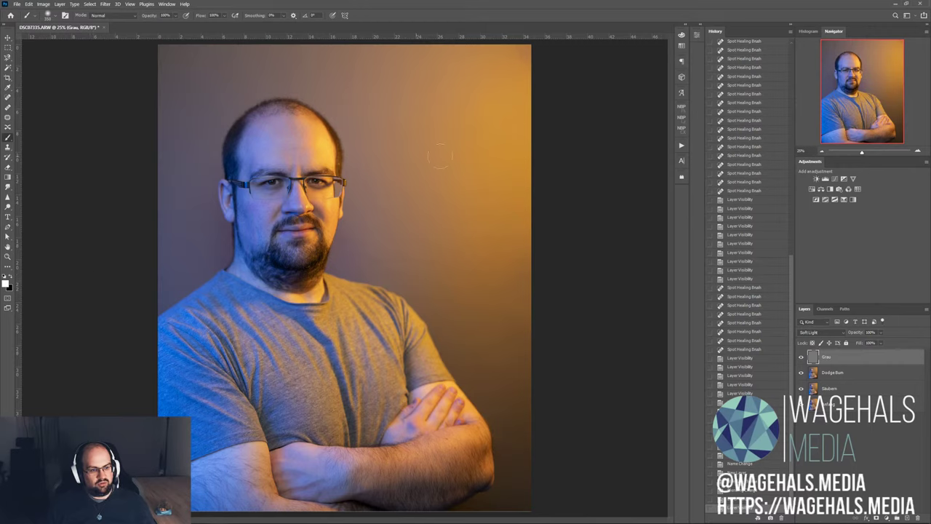
left_click_drag(440, 195, 353, 191)
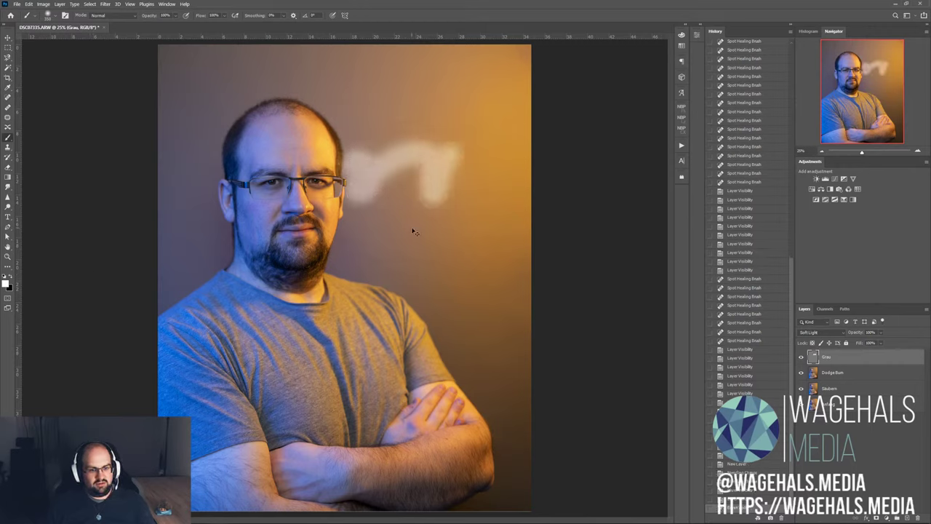
key("ctrl+z")
key("x")
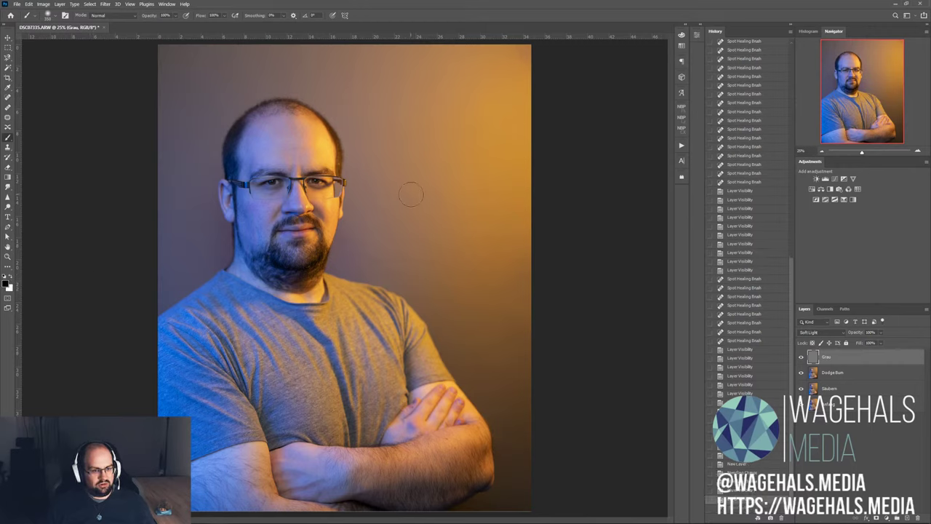
key("x")
key("x")
left_click_drag(403, 142, 396, 198)
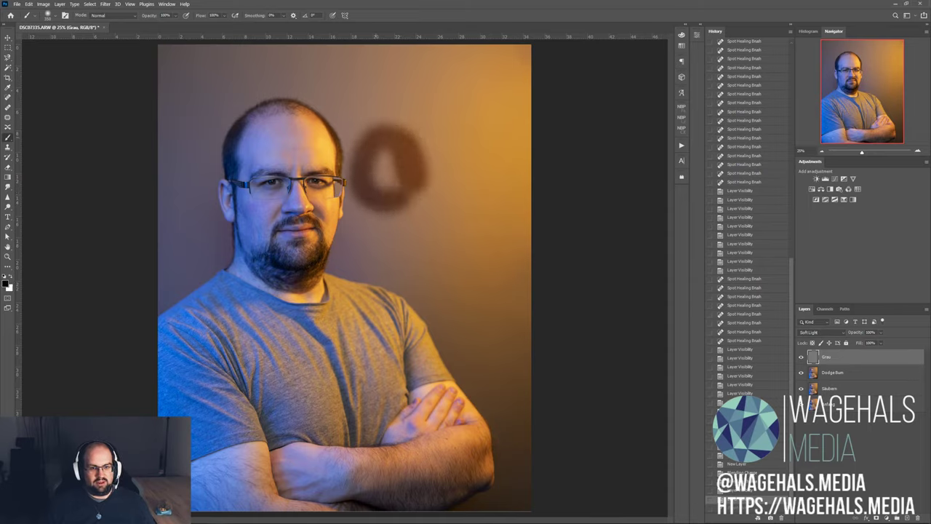
key("ctrl+z")
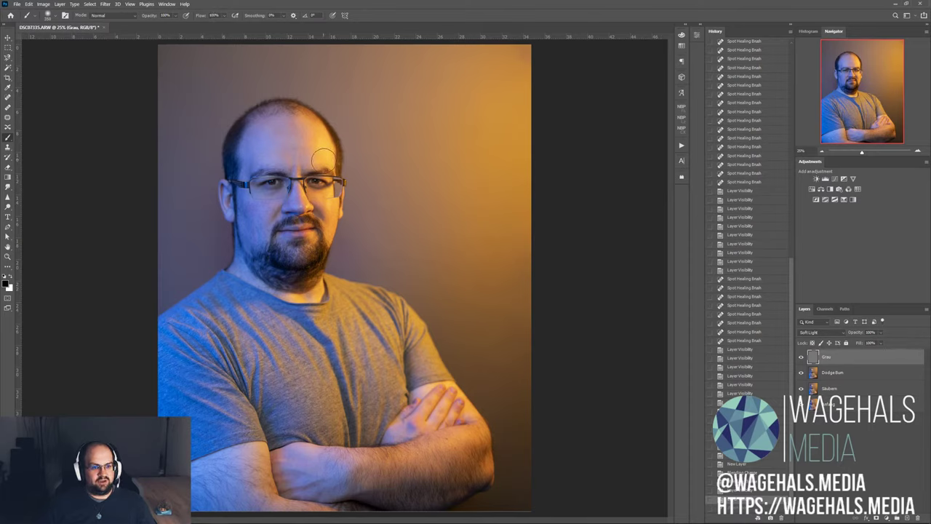
mouse_move(339, 169)
left_mouse_down()
mouse_move(341, 148)
mouse_move(229, 169)
left_mouse_up()
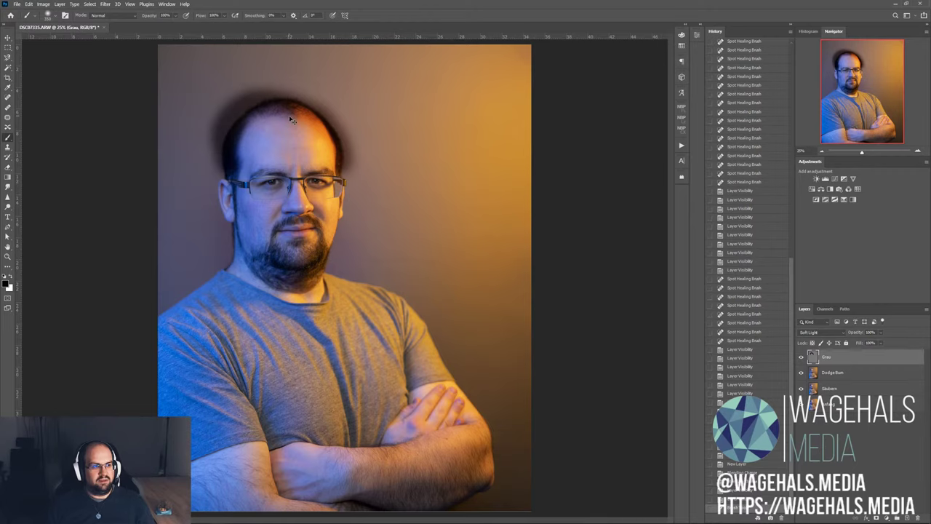
key("ctrl+z")
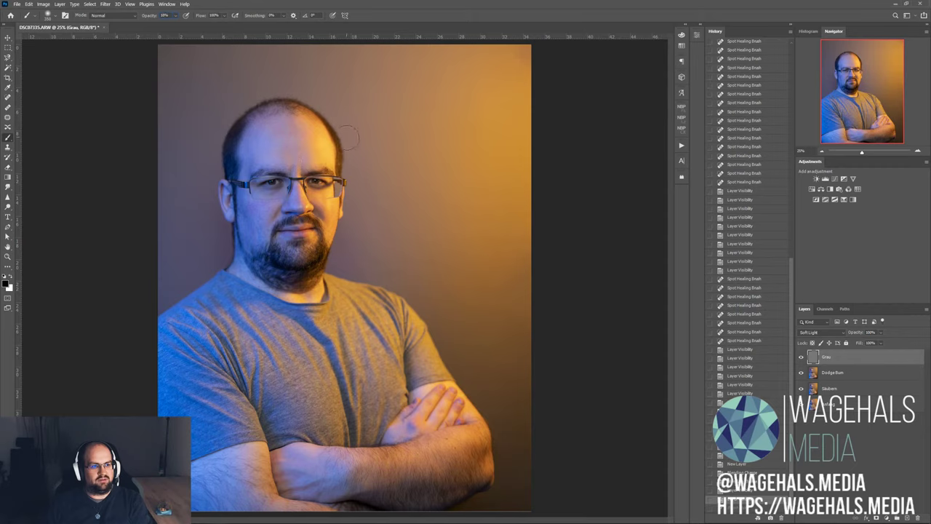
- Paint soft strokes along the left of the head and crown, checking the brush settings
mouse_move(335, 151)
left_mouse_down()
mouse_move(328, 137)
mouse_move(339, 135)
mouse_move(300, 104)
mouse_move(243, 112)
mouse_move(227, 138)
mouse_move(230, 176)
mouse_move(228, 167)
left_mouse_up()
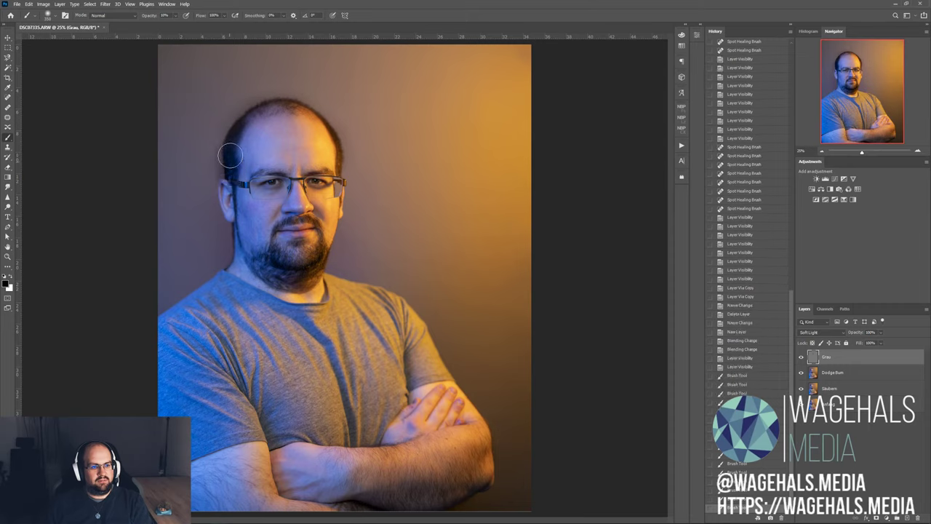
left_click_drag(267, 105, 286, 110)
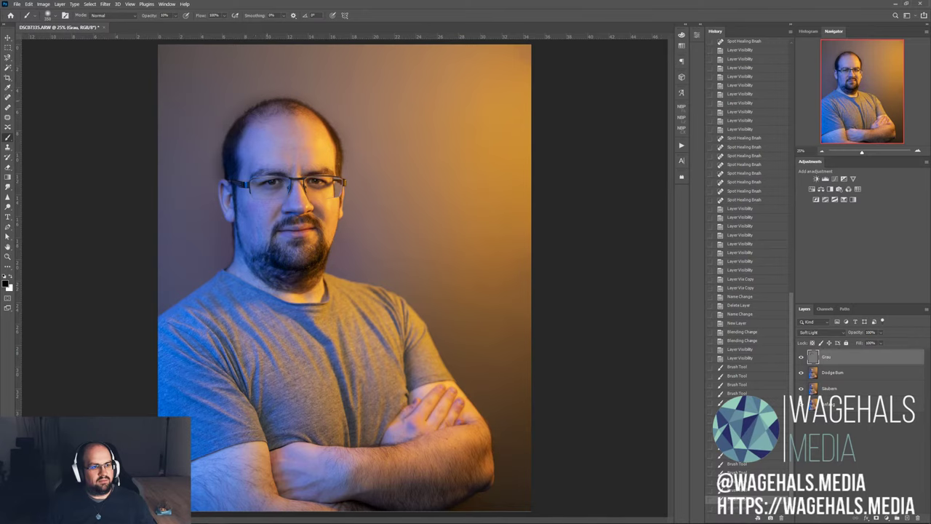
right_click(295, 106)
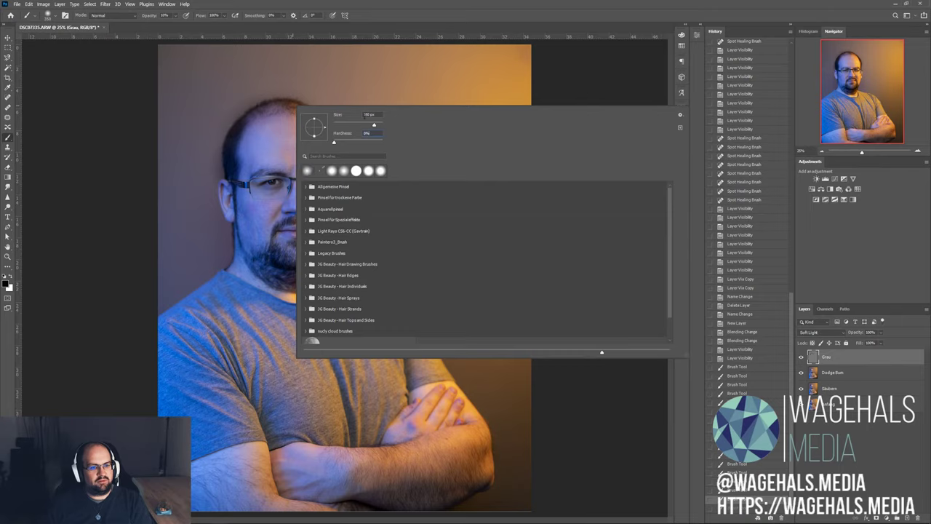
key("Return")
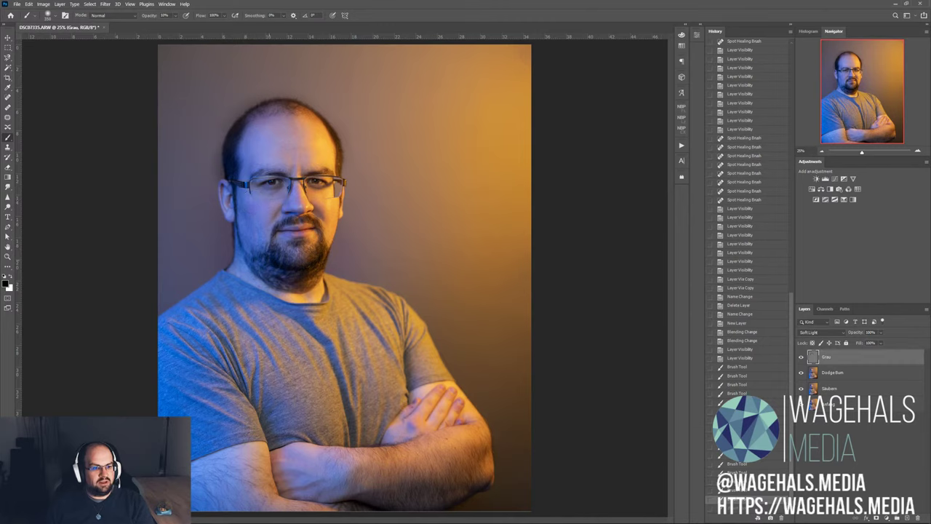
- Dab faint strokes around the nose, upper lip, moustache and chin
left_click(278, 264)
left_click(273, 259)
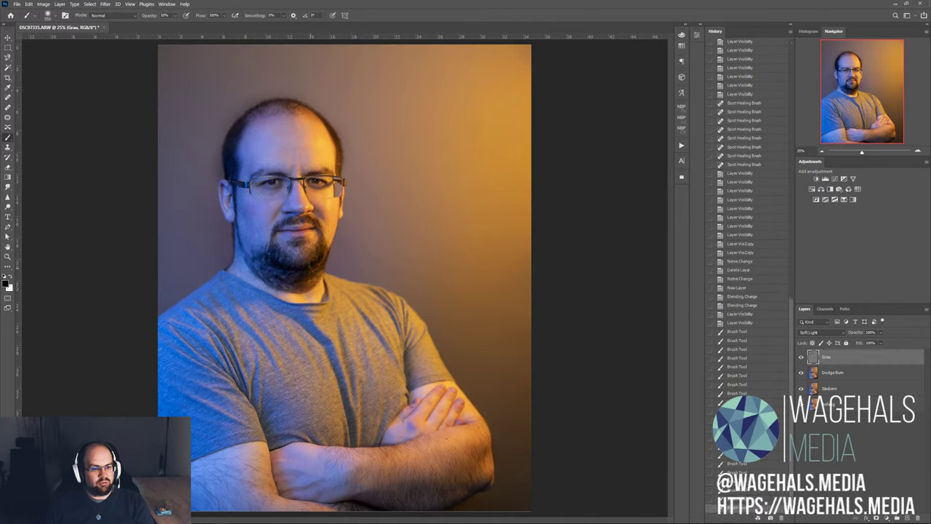
left_click(302, 262)
left_click(304, 261)
left_click(311, 261)
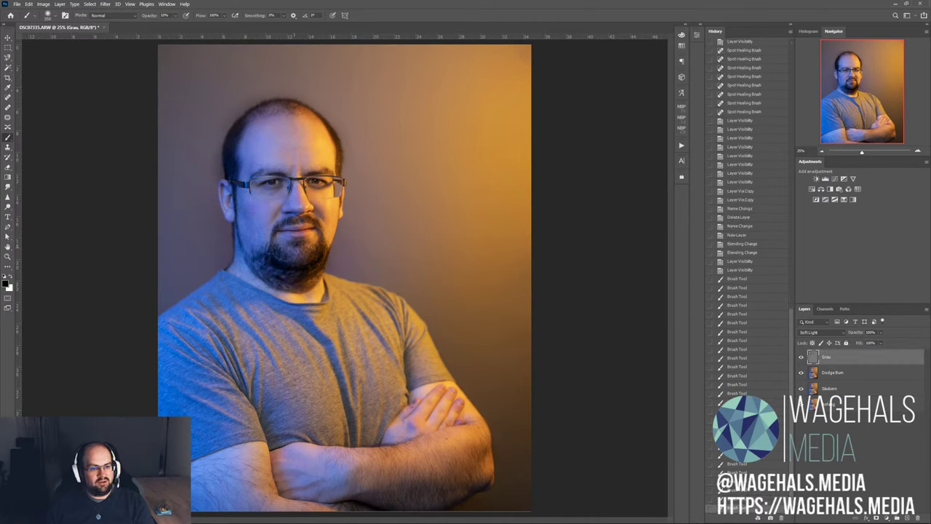
left_click(293, 264)
left_click(280, 231)
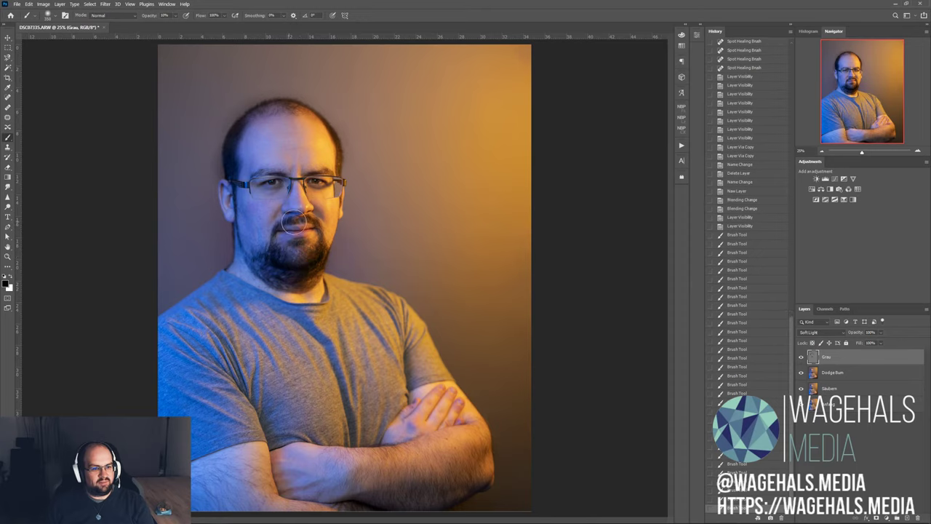
left_click(297, 221)
left_click(302, 219)
left_click(318, 249)
left_click(322, 250)
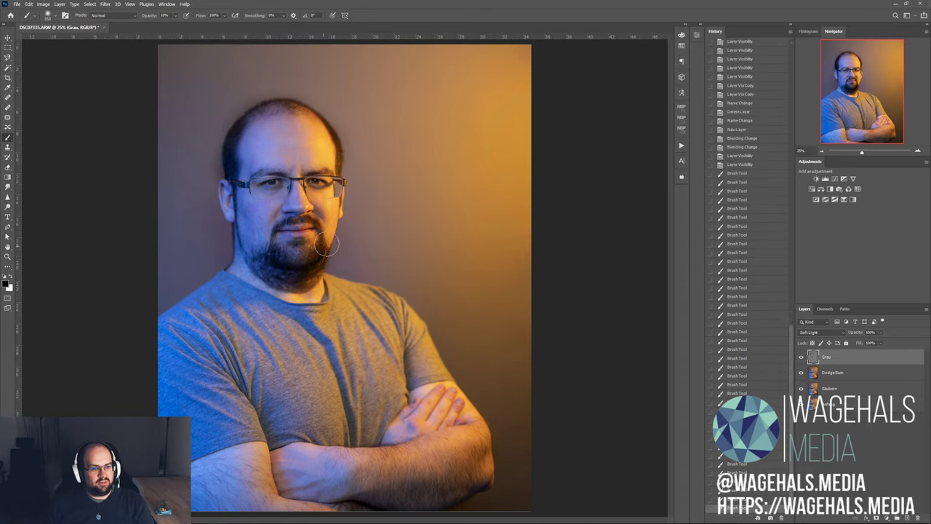
left_click(297, 201)
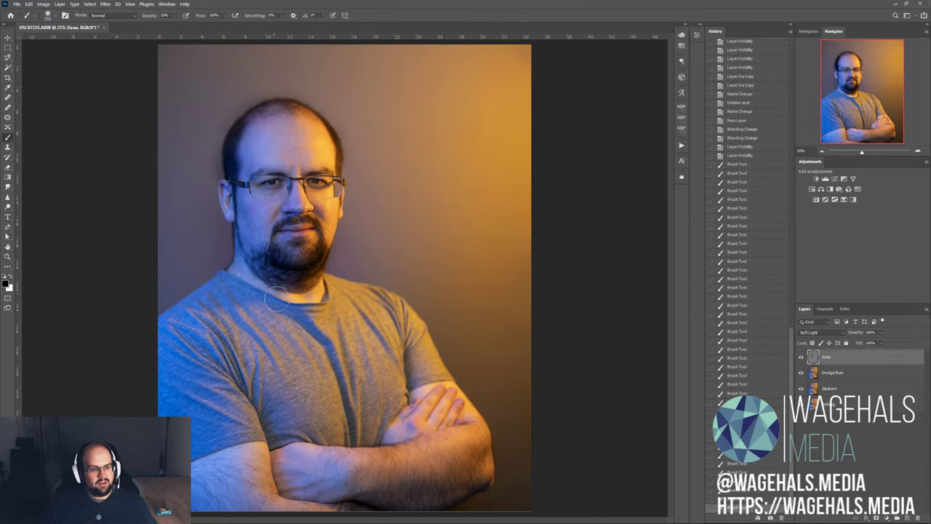
- Dab faint strokes on the chest and lower arms, then revert the latest strokes in History
left_click(339, 392)
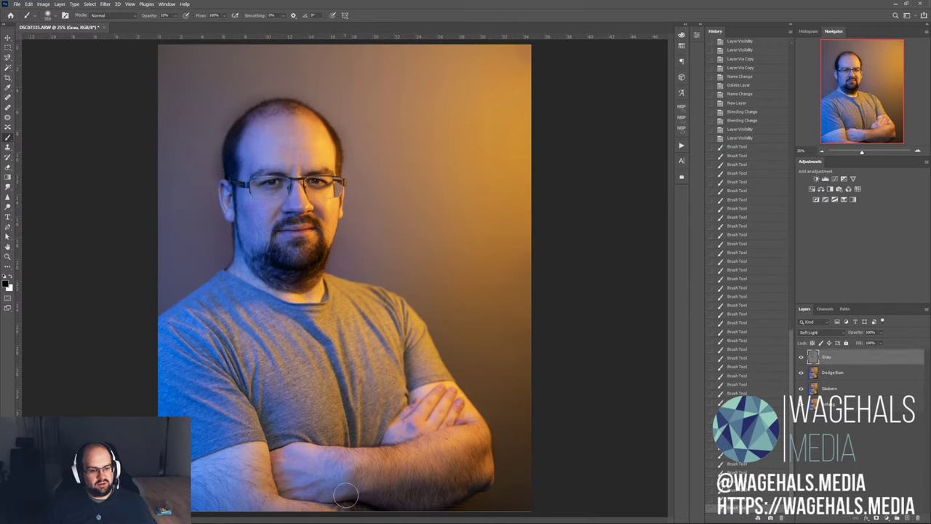
left_click(435, 491)
left_click(428, 502)
left_click(470, 487)
left_click(445, 499)
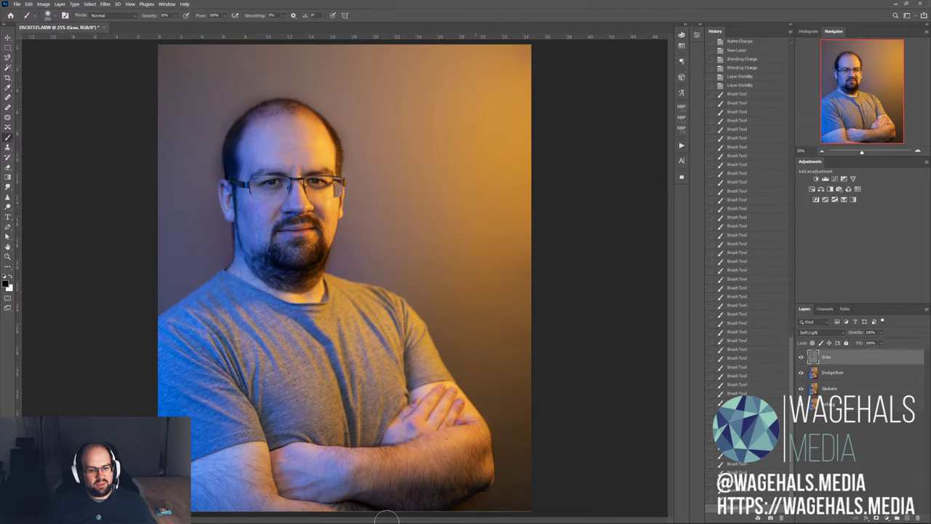
left_click(410, 505)
left_click(365, 504)
left_click(416, 493)
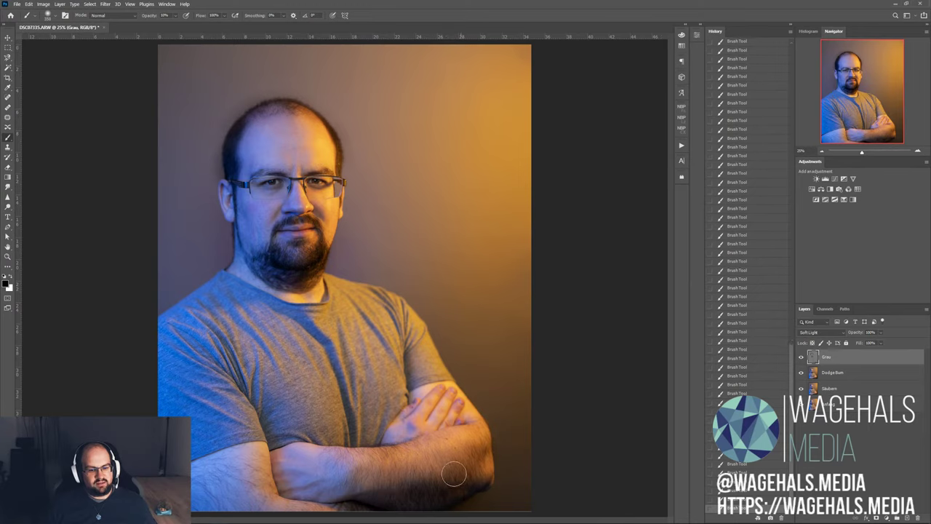
left_click(490, 453)
left_click(457, 470)
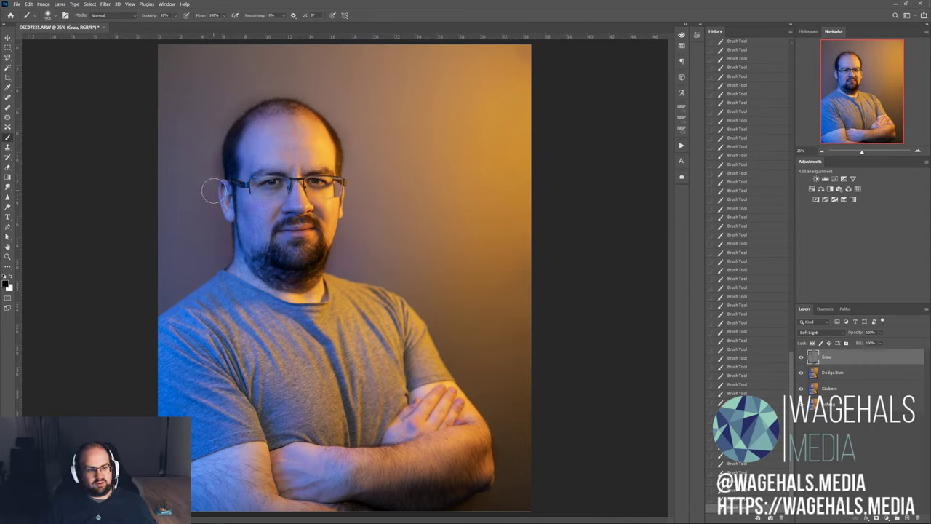
key("x")
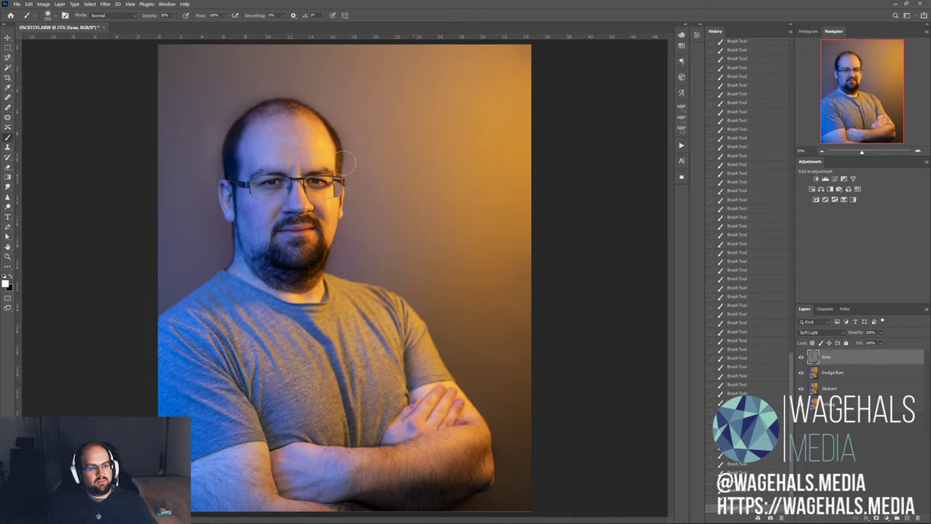
left_click(744, 165)
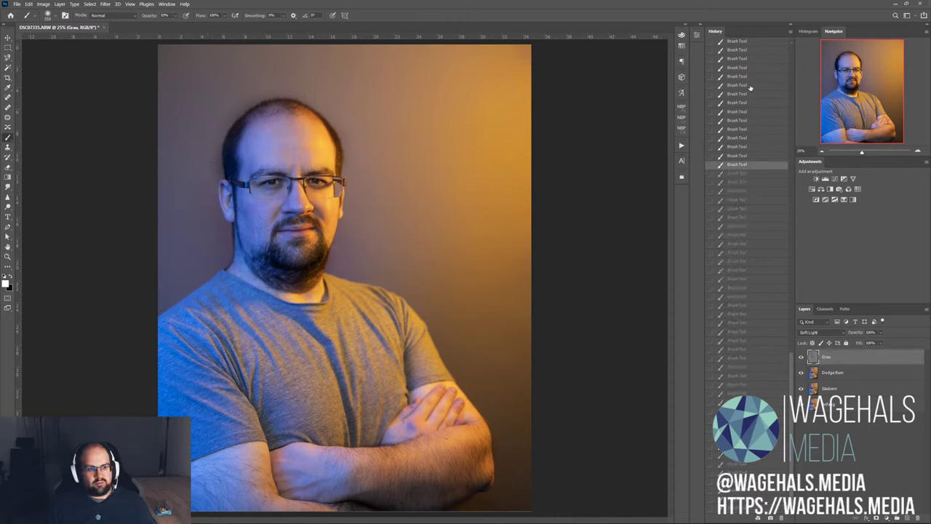
- Revert all strokes in History, then darken the top and side of the head in black
scroll(744, 153, "up", 5)
left_click(743, 131)
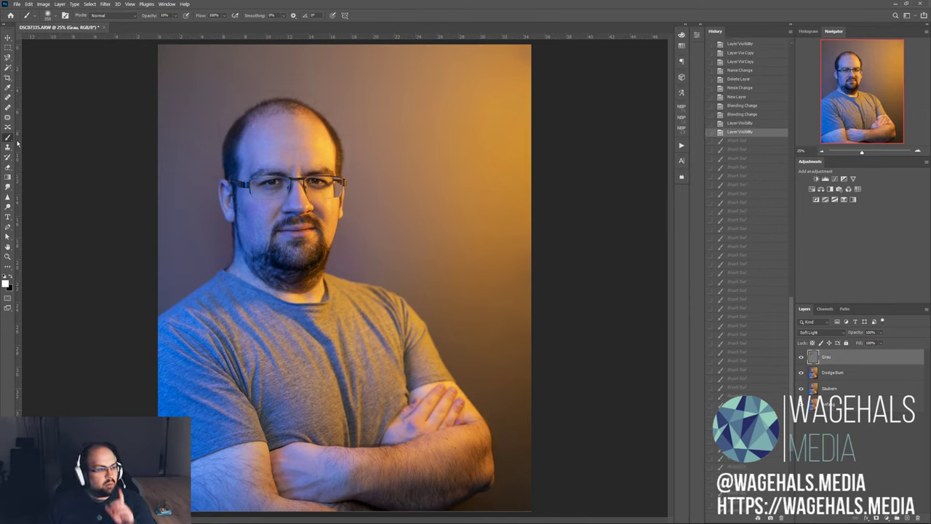
key("x")
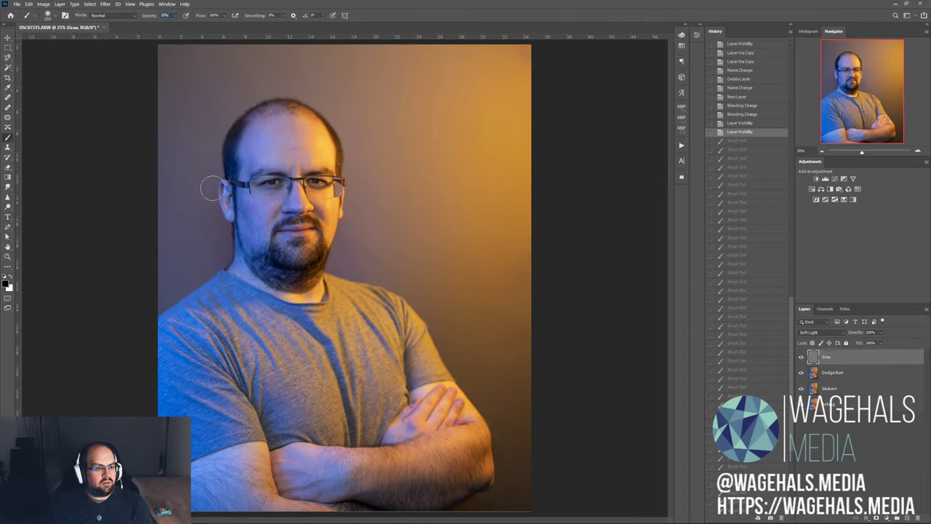
left_click_drag(232, 167, 233, 153)
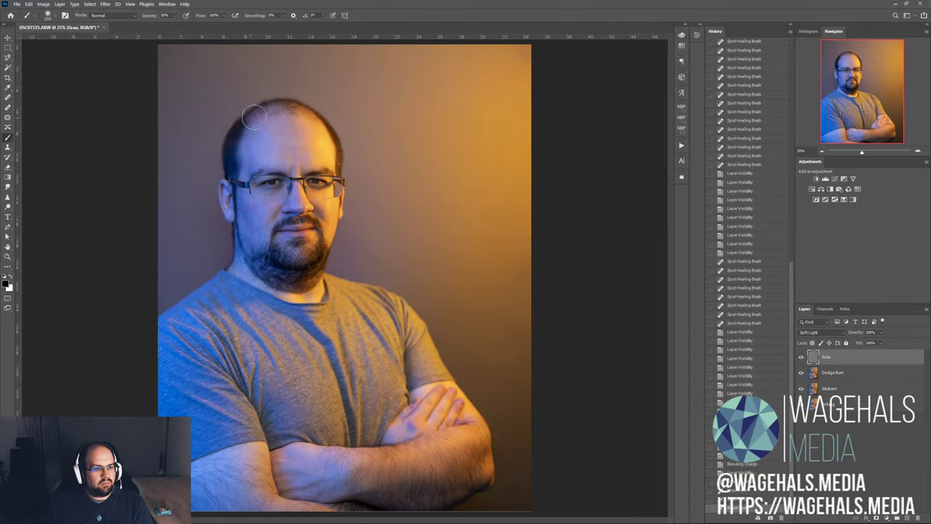
left_click_drag(254, 116, 343, 154)
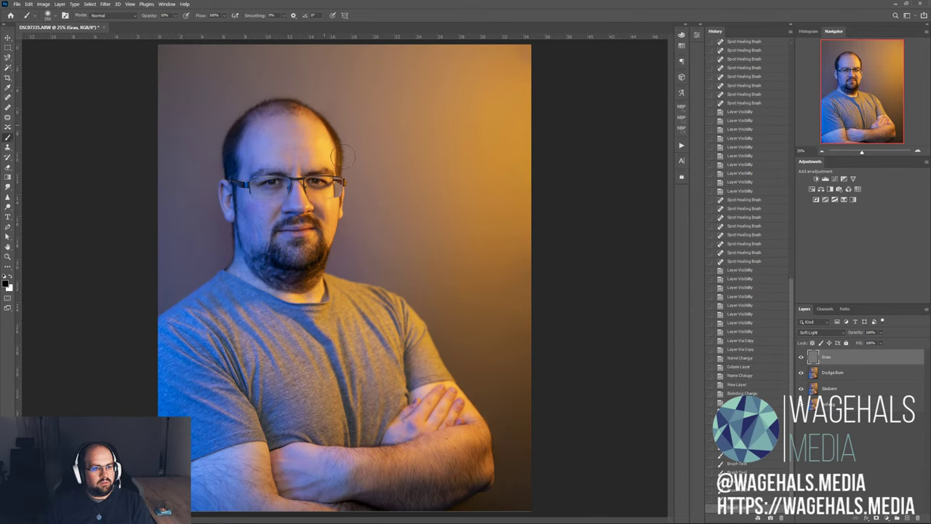
mouse_move(329, 130)
left_mouse_down()
mouse_move(294, 118)
mouse_move(343, 156)
left_mouse_up()
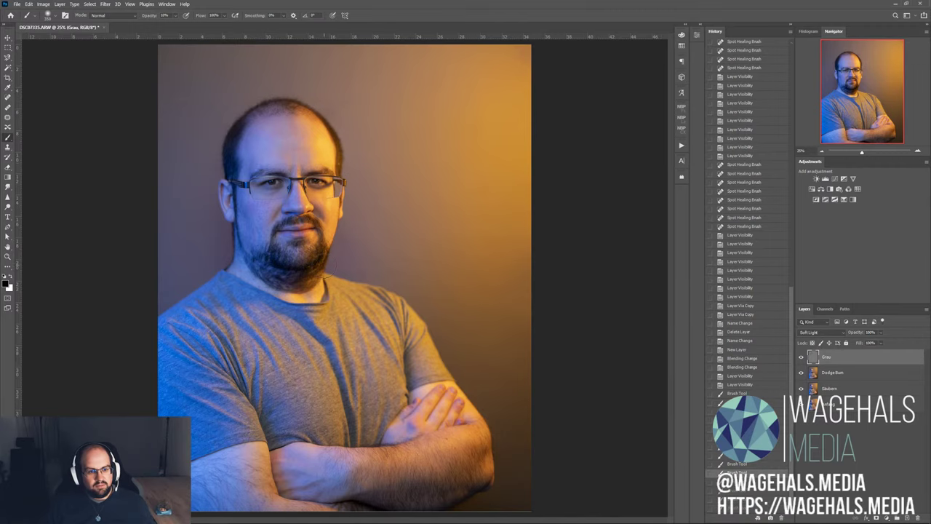
scroll(305, 240, "up", 2)
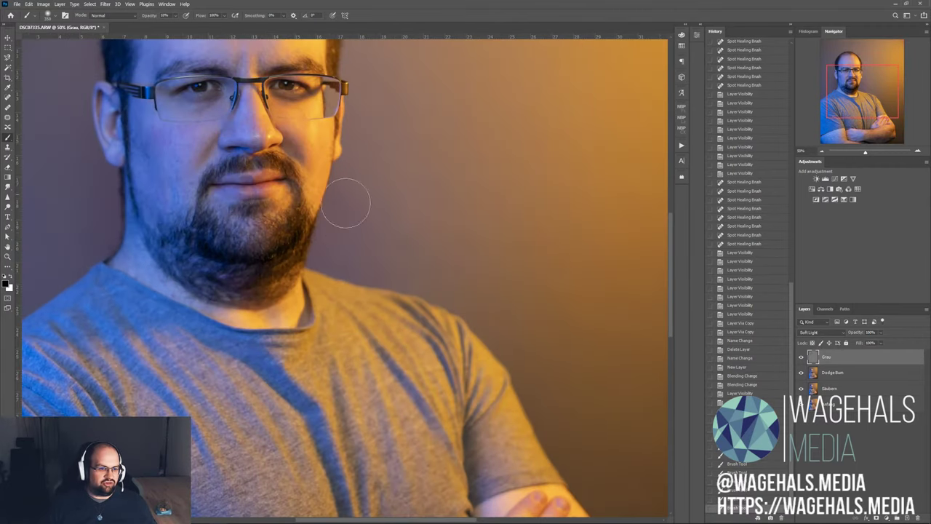
- Zoom in and darken the chin, jawline and left cheek with faint black strokes
key("ctrl+plus")
mouse_move(204, 208)
left_mouse_down()
mouse_move(218, 225)
mouse_move(174, 244)
mouse_move(157, 231)
mouse_move(189, 248)
mouse_move(105, 240)
mouse_move(196, 266)
mouse_move(248, 299)
mouse_move(291, 240)
left_mouse_up()
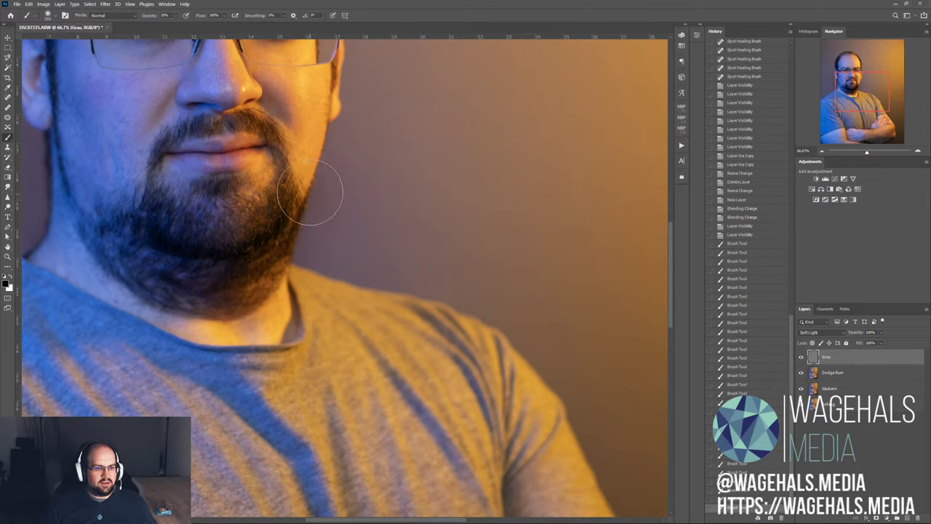
mouse_move(309, 193)
left_mouse_down()
mouse_move(342, 123)
mouse_move(342, 48)
left_mouse_up()
mouse_move(114, 177)
left_mouse_down()
mouse_move(47, 182)
mouse_move(58, 58)
mouse_move(48, 131)
left_mouse_up()
left_click_drag(51, 138, 64, 174)
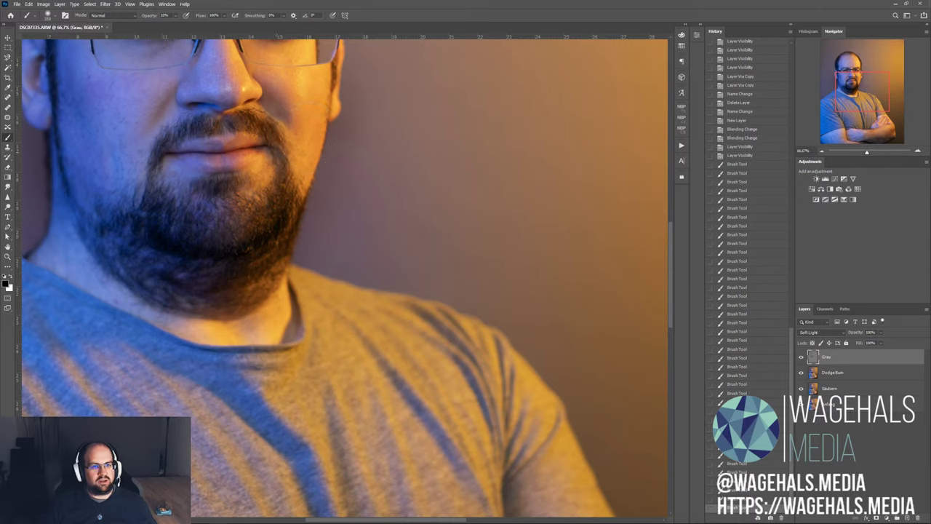
- Resize the brush and darken around the chin and beard
right_click(281, 150)
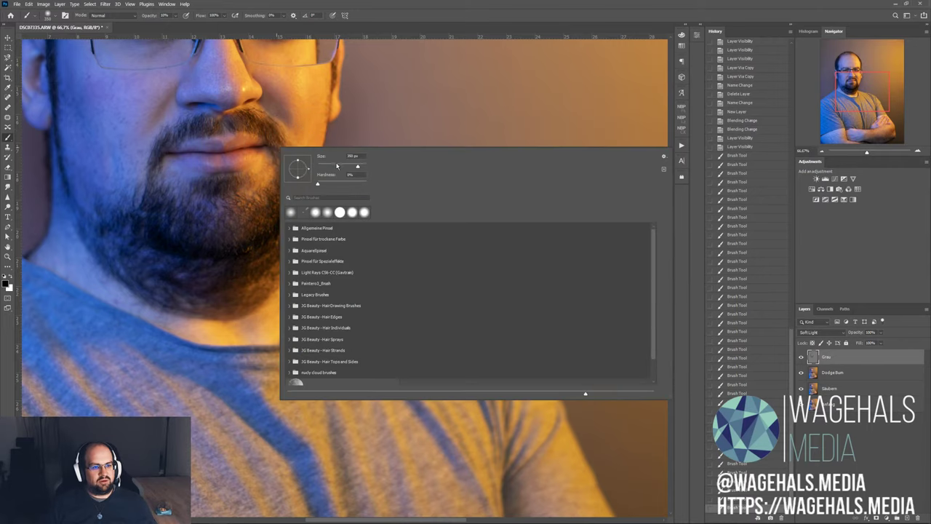
left_click(250, 128)
mouse_move(270, 132)
left_mouse_down()
mouse_move(169, 137)
mouse_move(149, 183)
mouse_move(147, 229)
left_mouse_up()
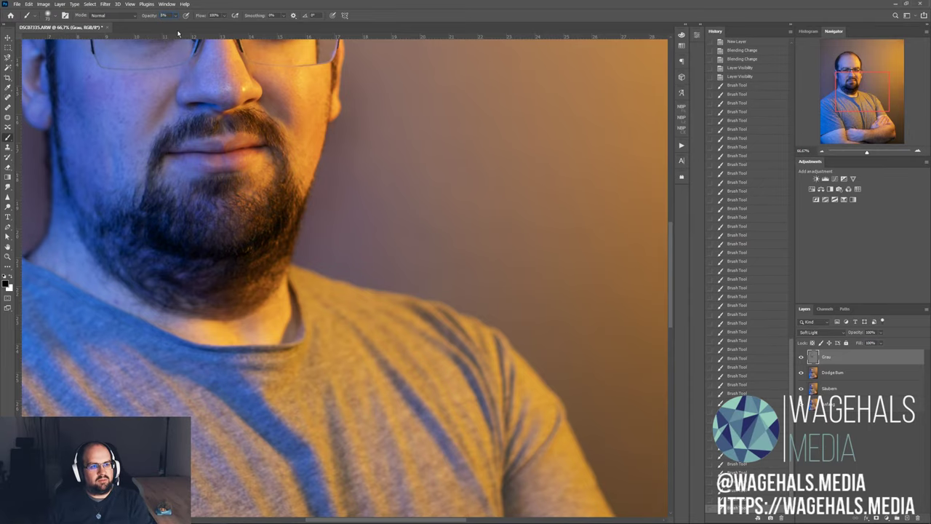
scroll(208, 88, "down", 2)
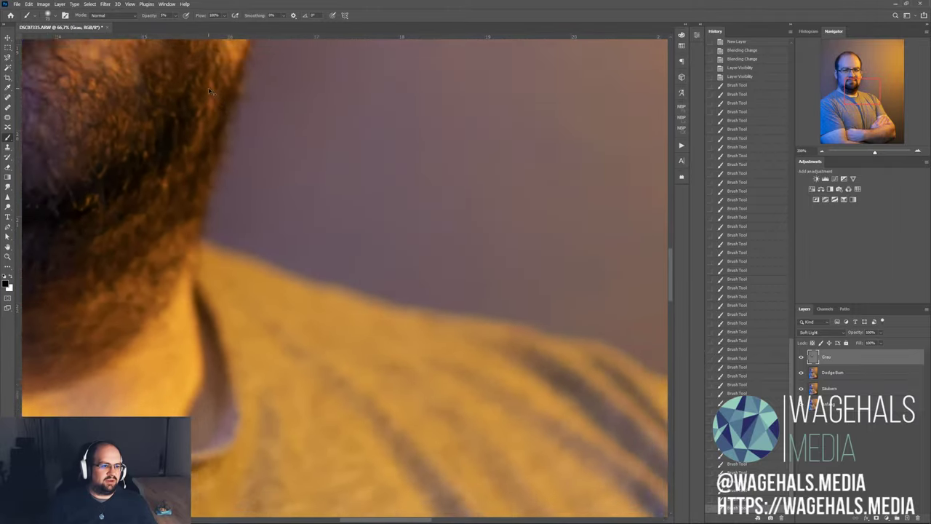
scroll(210, 88, "down", 1)
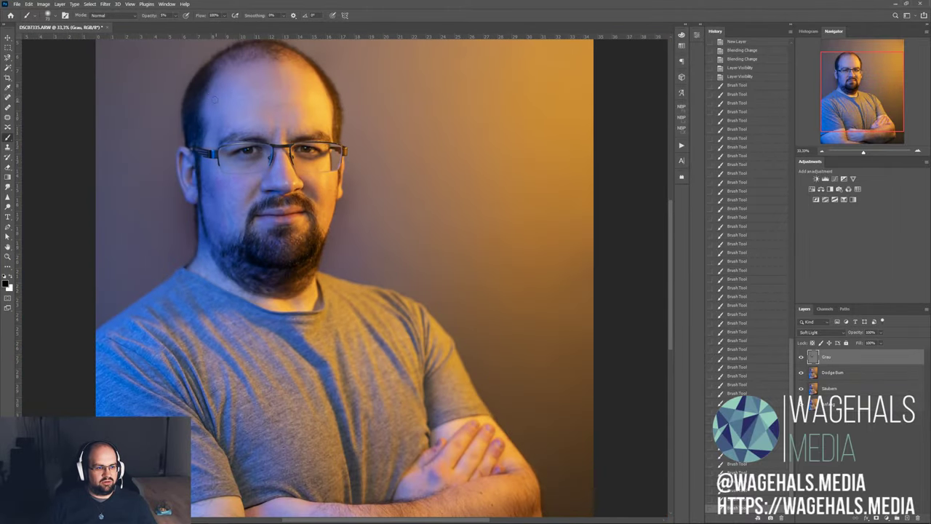
- Set the brush to 400 px and brighten the forehead and around both eyes
scroll(188, 137, "up", 3)
right_click(297, 112)
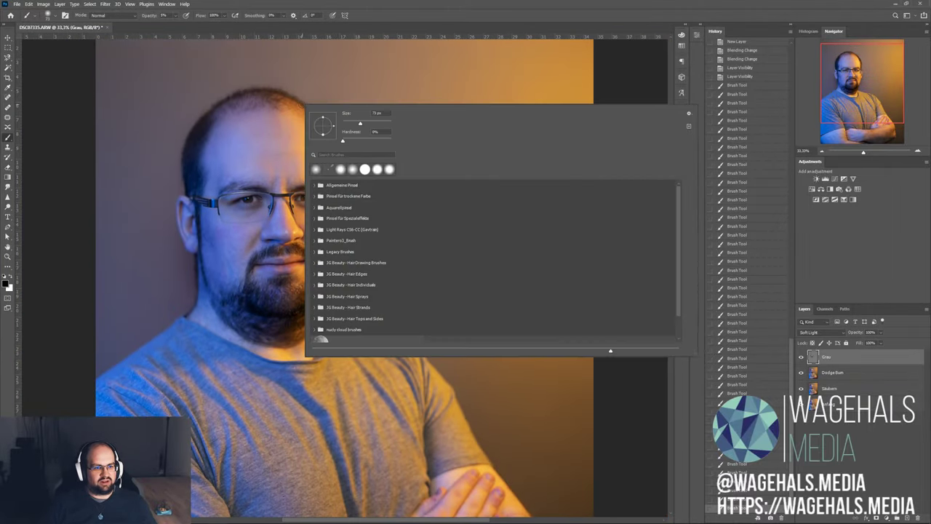
key("Return")
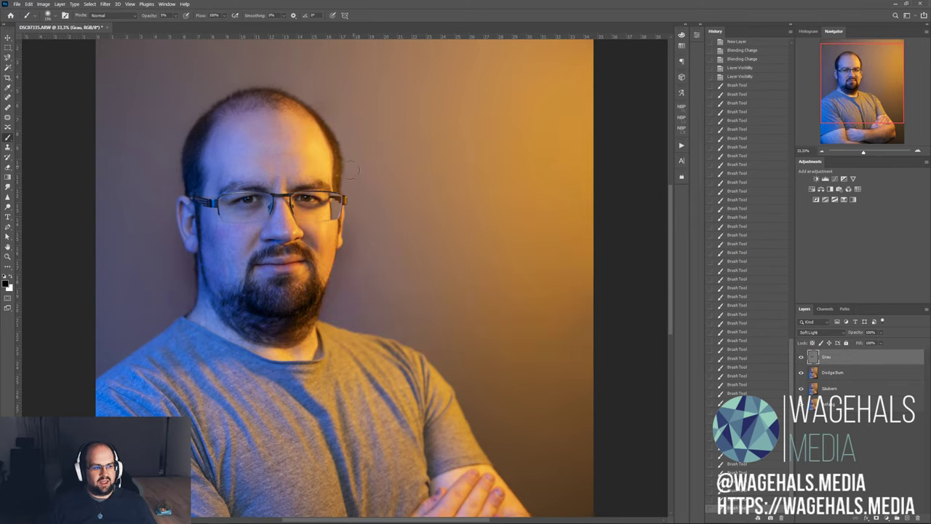
right_click(336, 195)
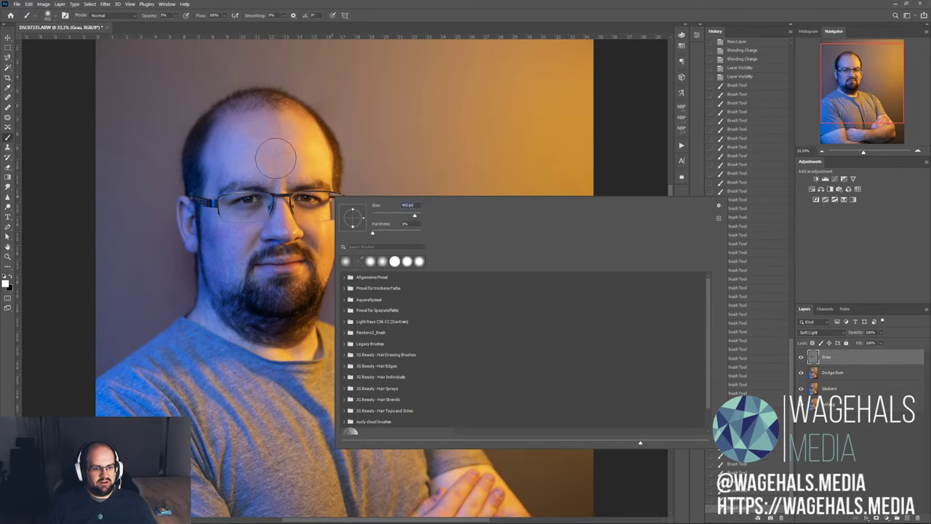
key("Return")
mouse_move(308, 162)
left_mouse_down()
mouse_move(313, 145)
mouse_move(282, 124)
mouse_move(247, 146)
mouse_move(228, 135)
mouse_move(219, 175)
left_mouse_up()
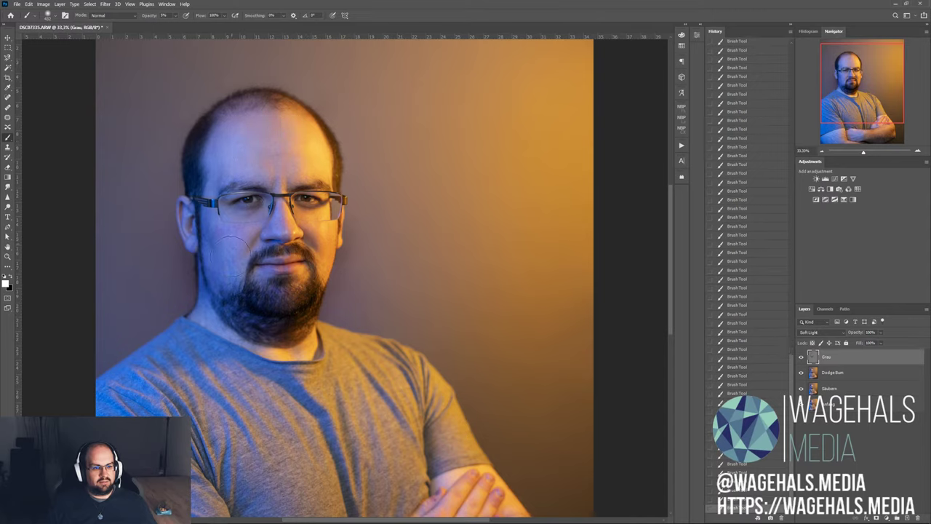
mouse_move(230, 253)
left_mouse_down()
mouse_move(235, 202)
mouse_move(261, 199)
left_mouse_up()
mouse_move(317, 201)
left_mouse_down()
mouse_move(335, 198)
mouse_move(304, 196)
left_mouse_up()
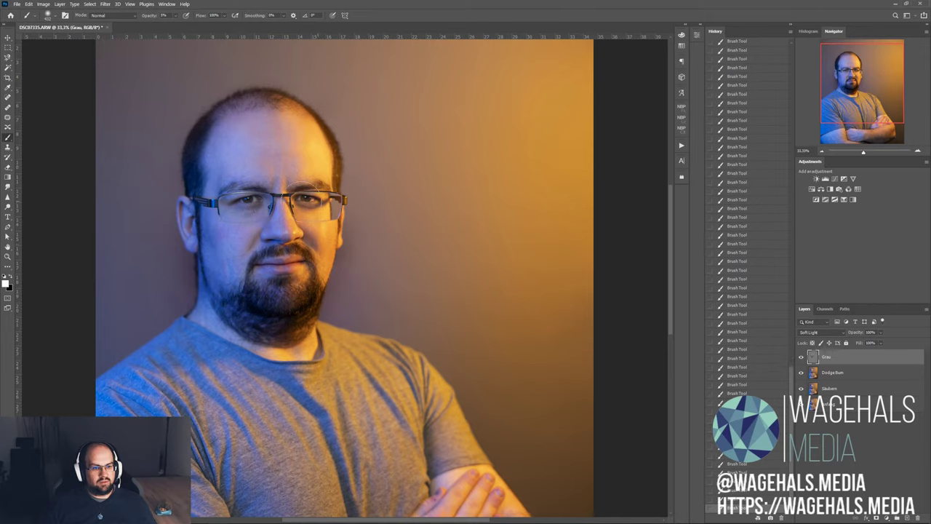
- Lighten the neck, crossed hand and shoulder, then toggle the Grau layer to compare
left_click_drag(309, 251, 298, 331)
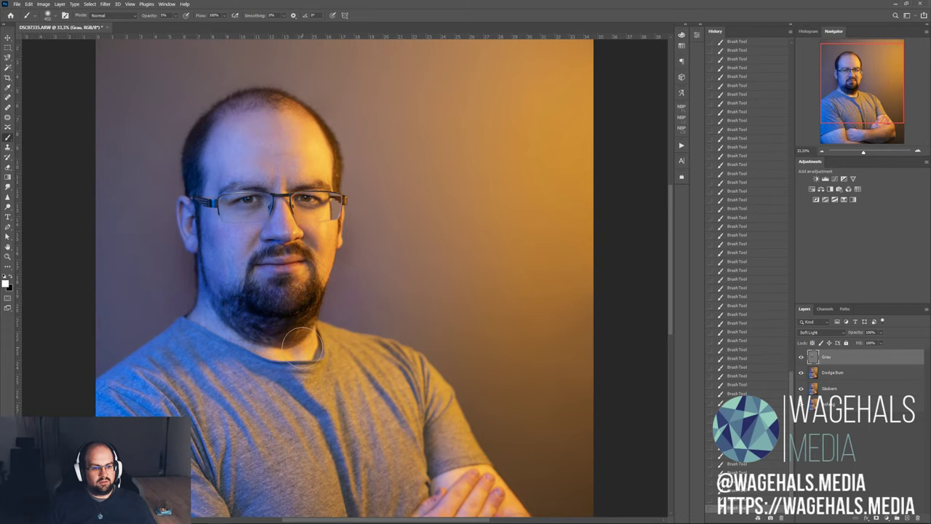
scroll(304, 345, "down", 3)
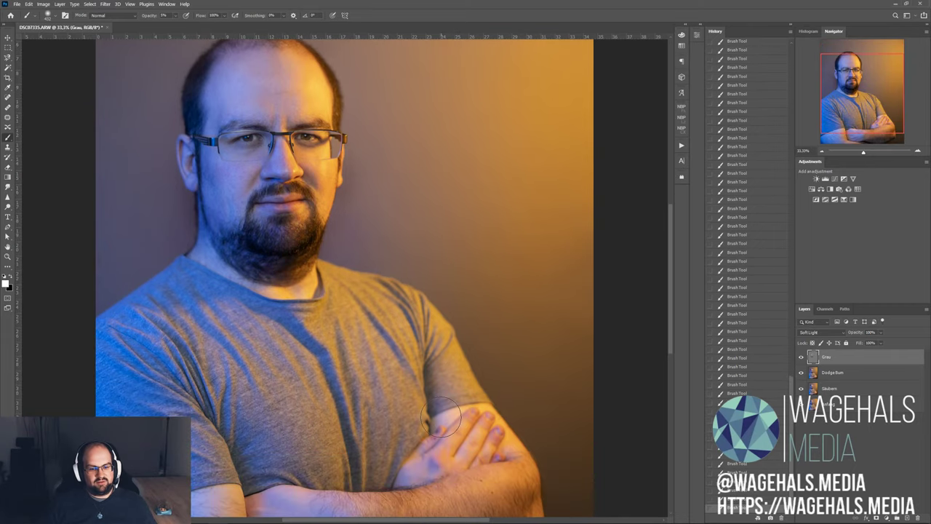
left_click_drag(495, 430, 419, 465)
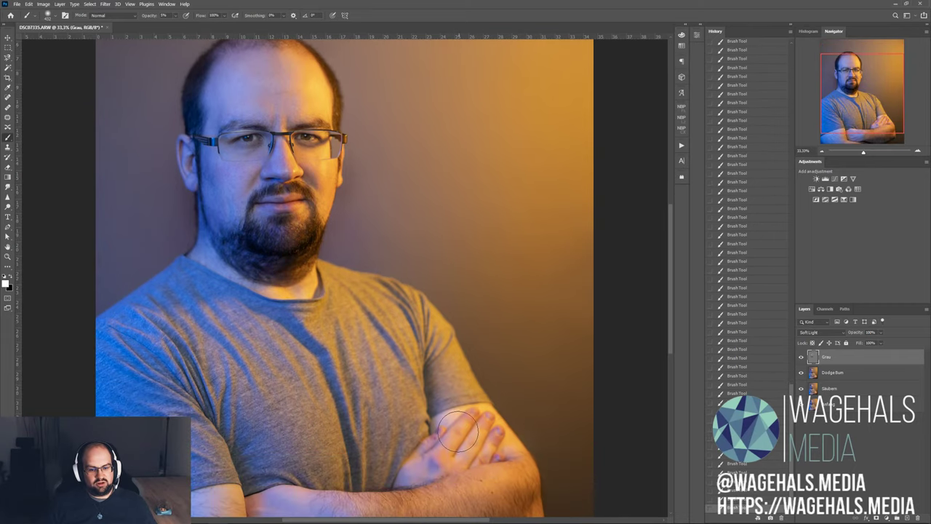
mouse_move(313, 255)
left_mouse_down()
mouse_move(408, 288)
mouse_move(455, 346)
left_mouse_up()
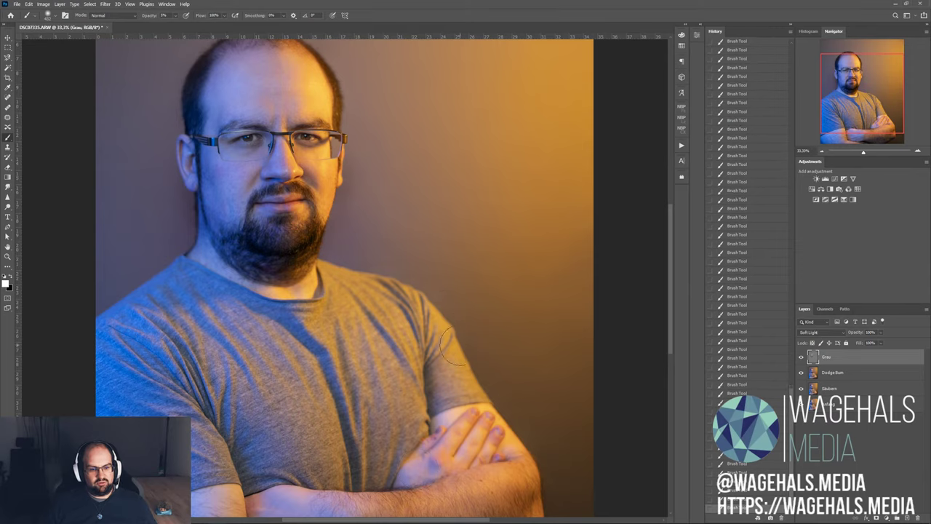
left_click(801, 357)
left_click(801, 358)
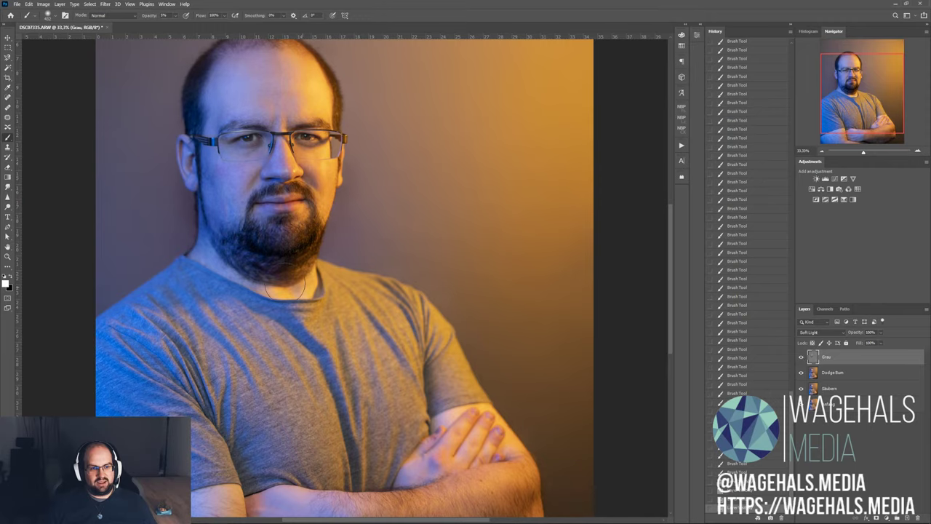
scroll(286, 289, "up", 1)
scroll(349, 247, "up", 2)
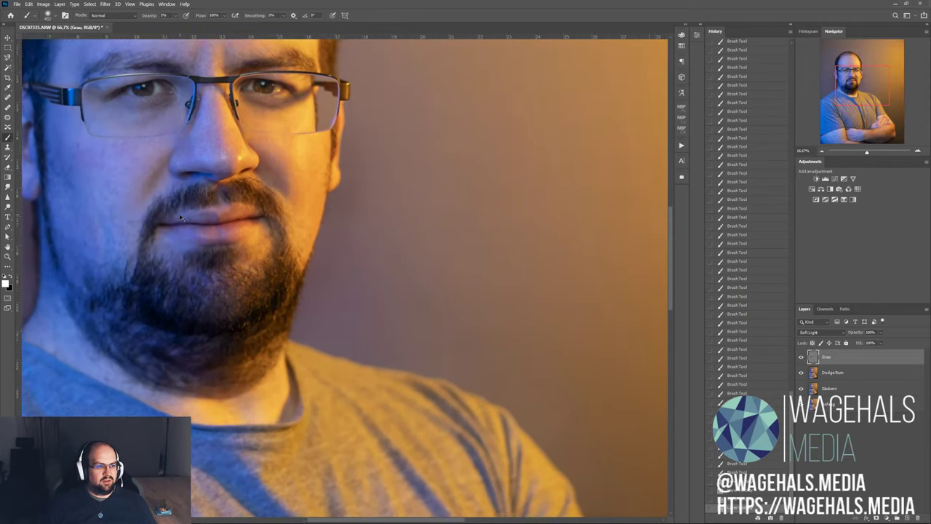
- Zoom in on the eyes and shrink the brush to about 36 px
scroll(181, 217, "up", 2)
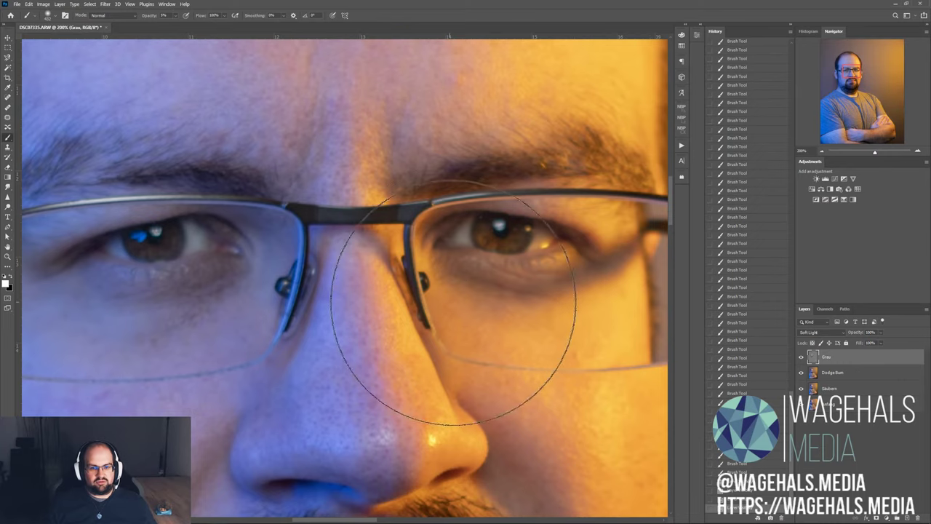
right_click(413, 268)
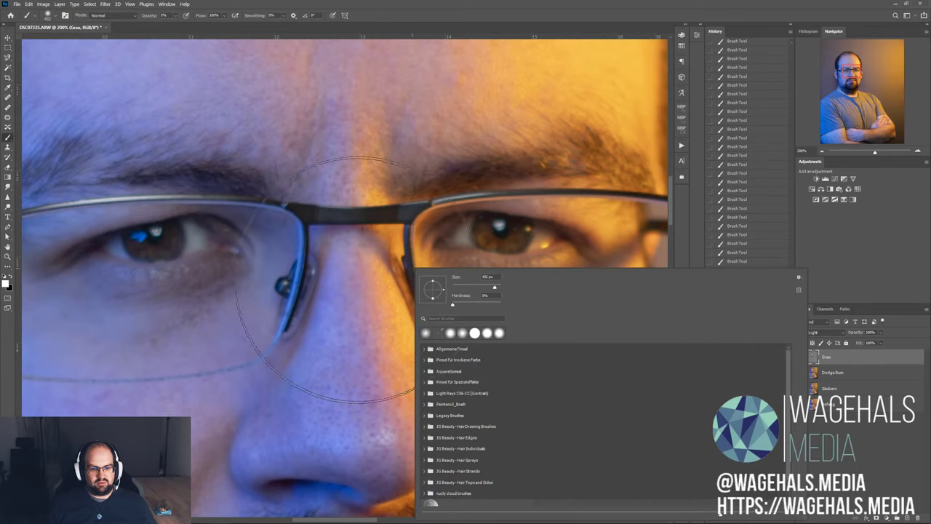
key("Escape")
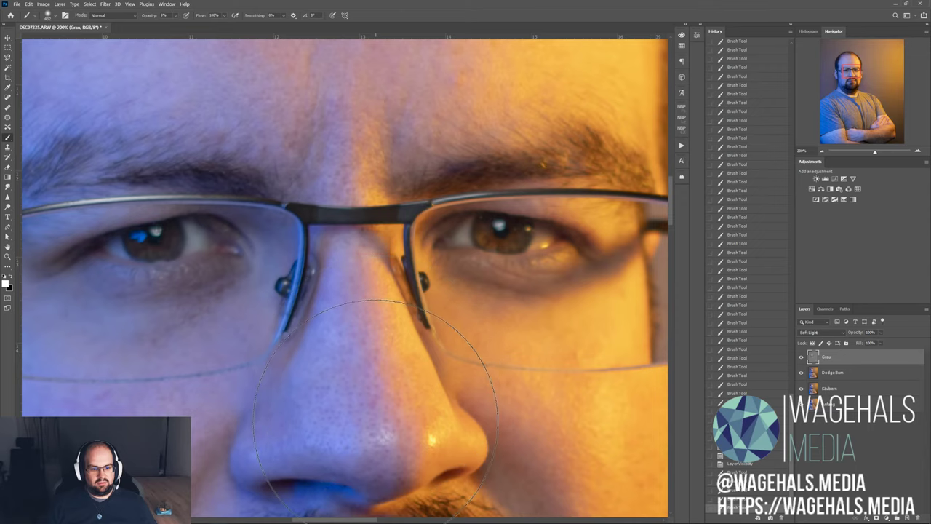
scroll(342, 400, "down", 2)
scroll(305, 429, "down", 2)
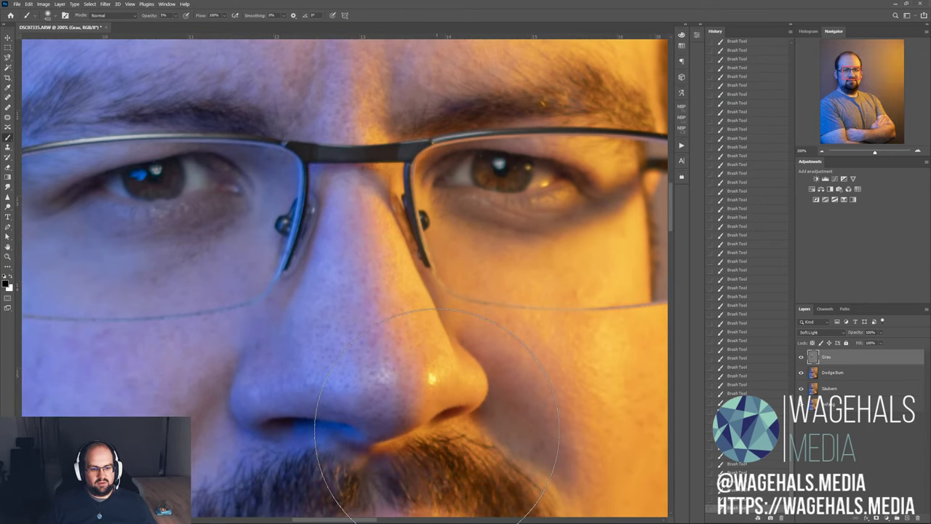
scroll(182, 305, "up", 2)
scroll(167, 283, "up", 1)
scroll(174, 252, "up", 1)
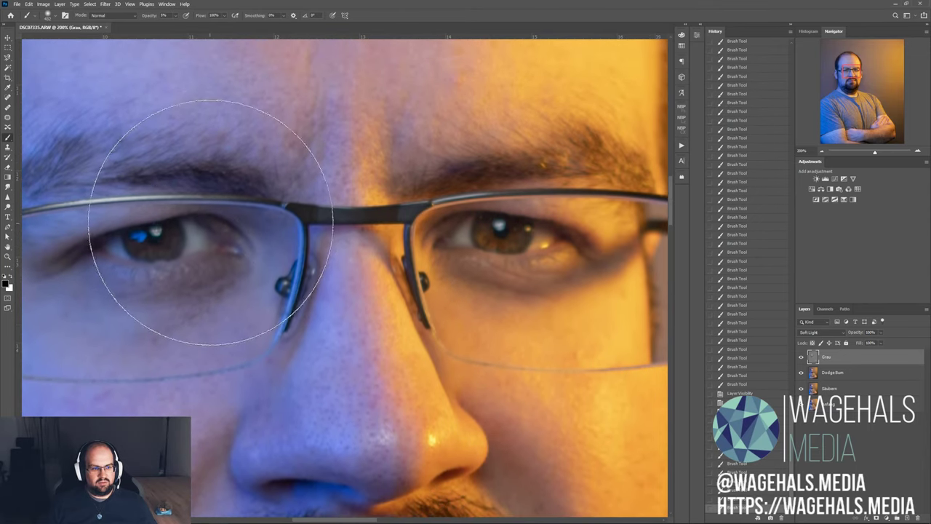
right_click(218, 266)
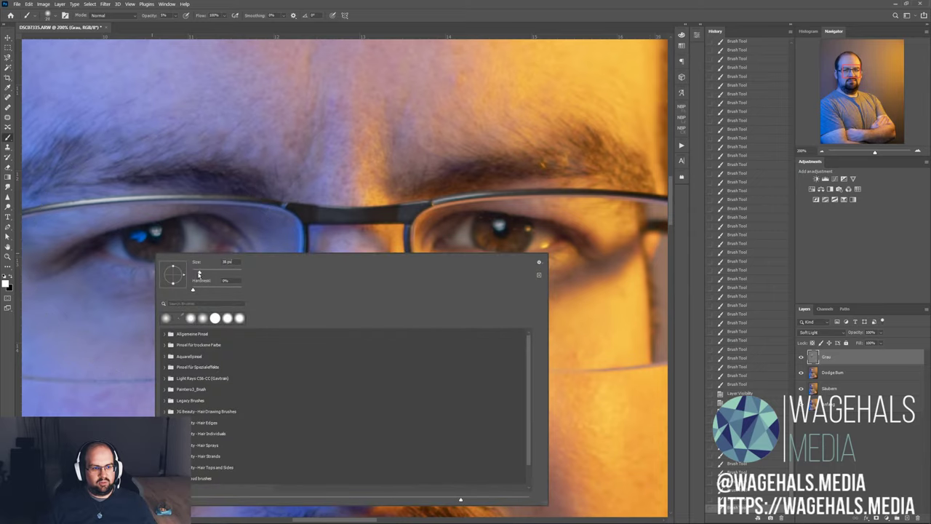
left_click(156, 234)
left_click(153, 235)
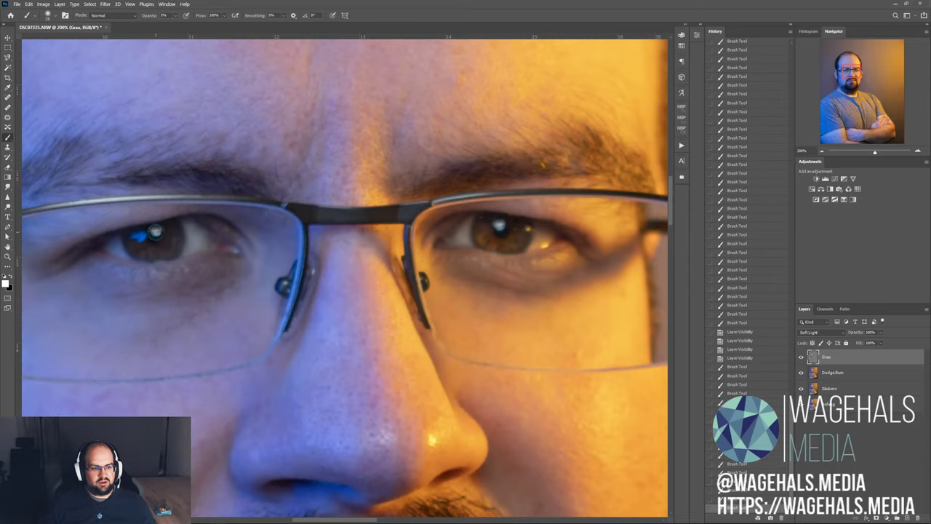
- Brighten the eye catchlights, mostly the right eye, then hide Grau to check
left_click(156, 234)
left_click(156, 234)
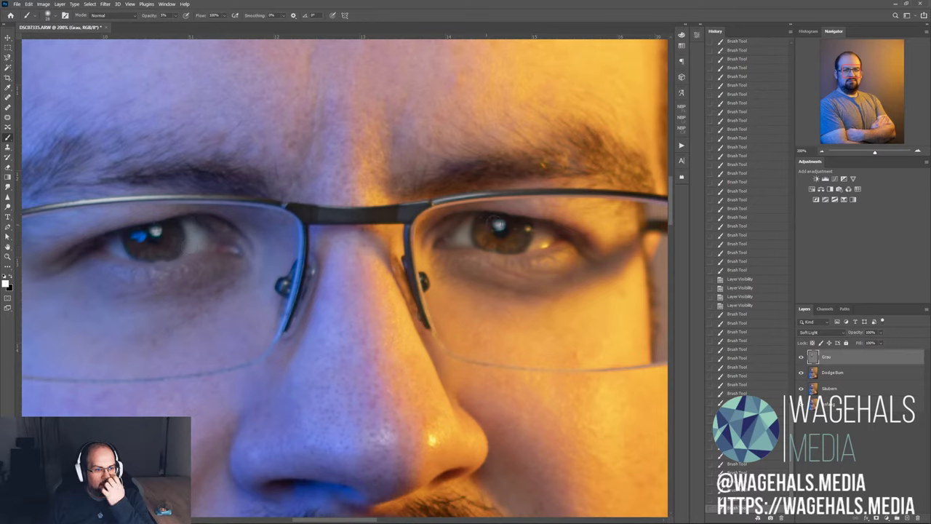
left_click(498, 224)
left_click(499, 225)
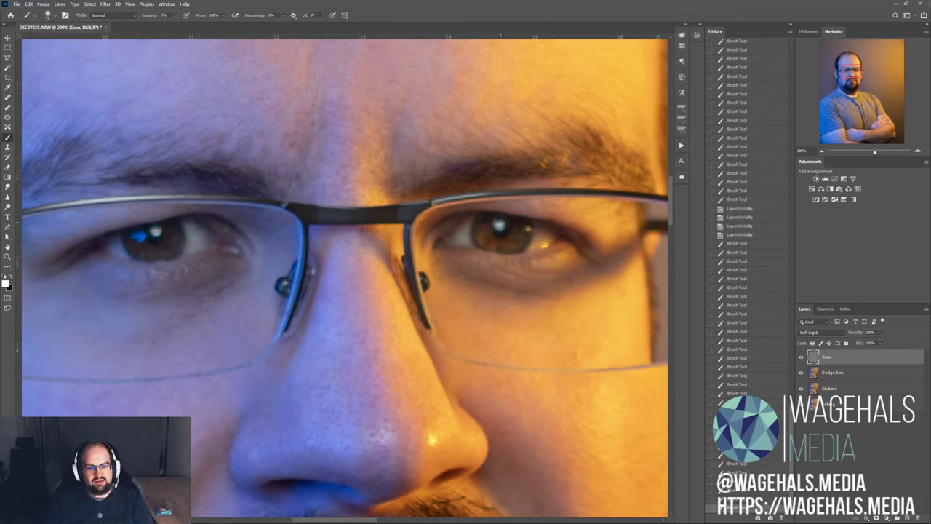
left_click(499, 225)
left_click(500, 224)
left_click(506, 224)
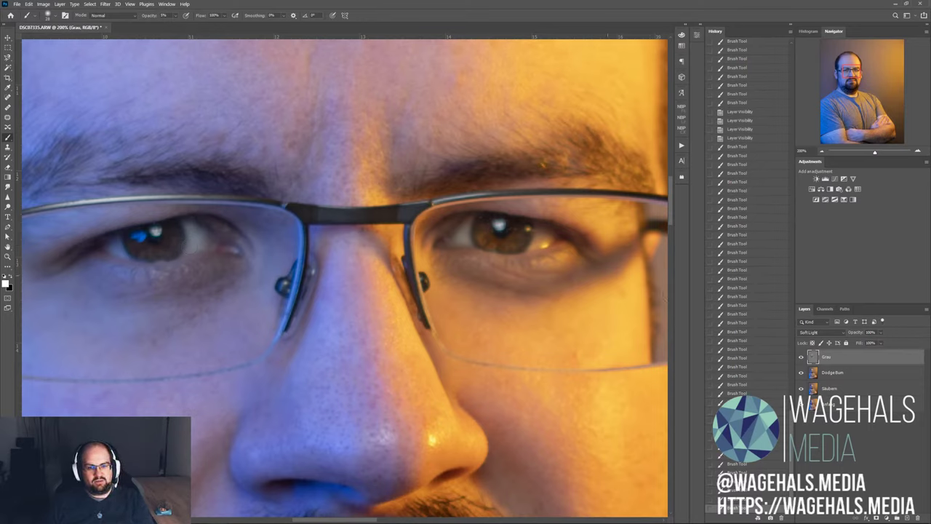
left_click(800, 358)
key("ctrl+minus")
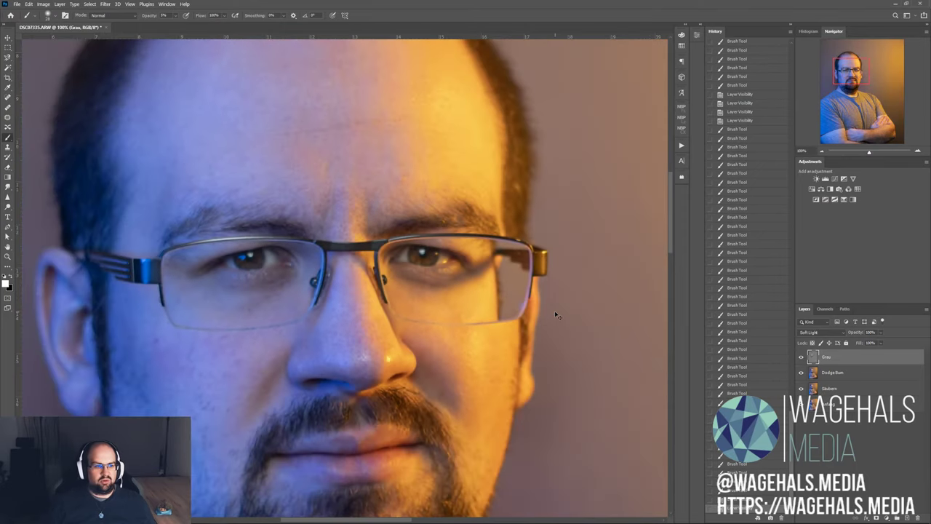
- Fit the full portrait in view and step through the Brush Tool history states
key("ctrl+minus")
key("ctrl+minus")
key("ctrl+minus")
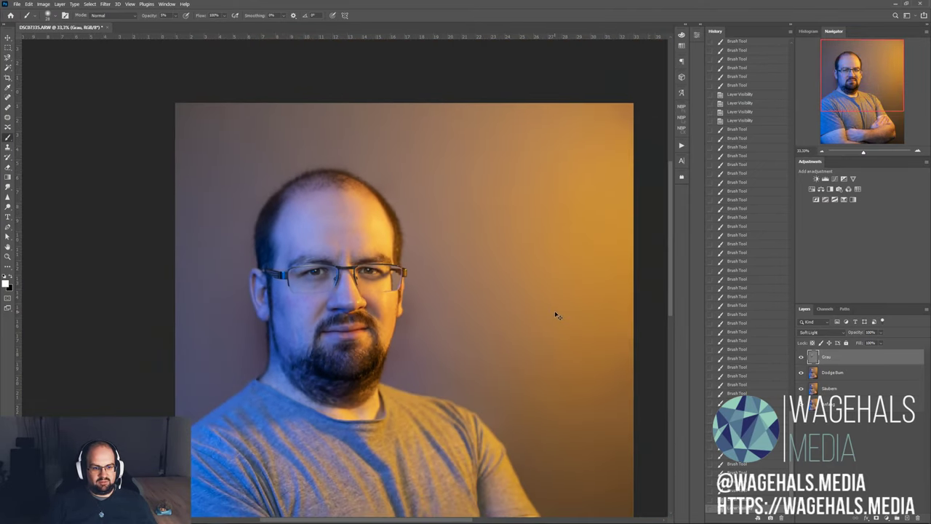
key("ctrl+minus")
key("ctrl+plus")
key("ctrl+minus")
key("ctrl+minus")
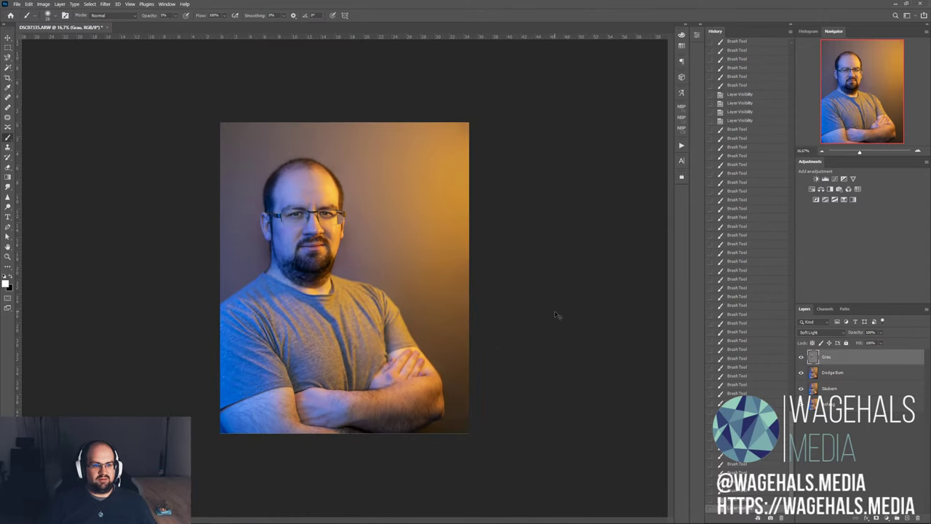
key("ctrl+plus")
left_click(751, 210)
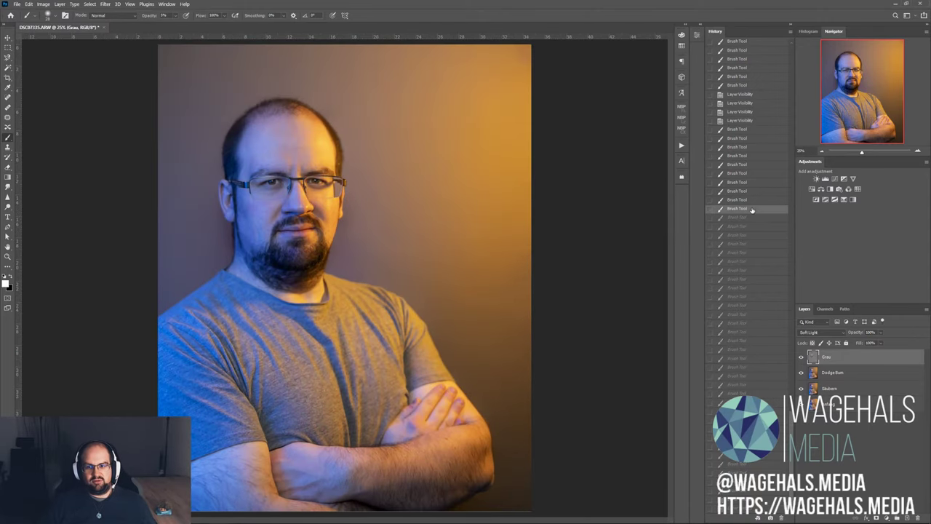
left_click(749, 157)
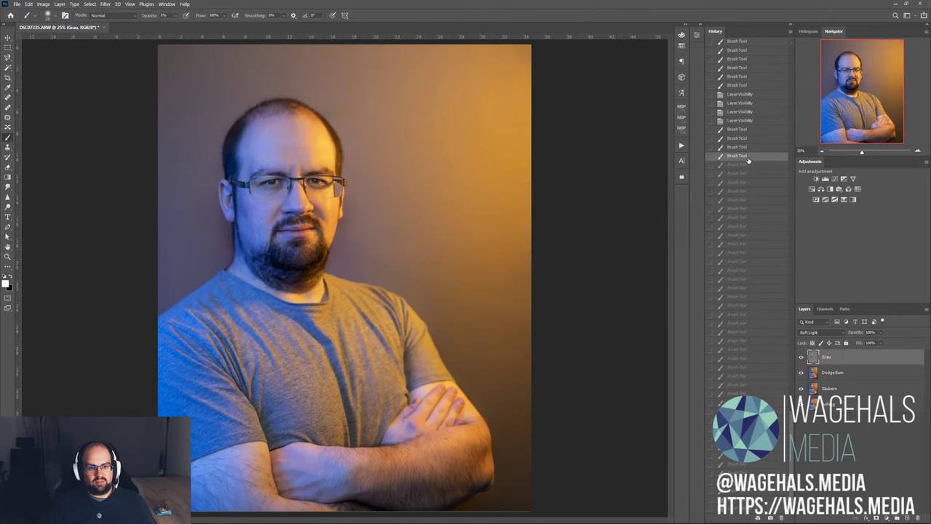
left_click(755, 199)
left_click(769, 273)
left_click(768, 342)
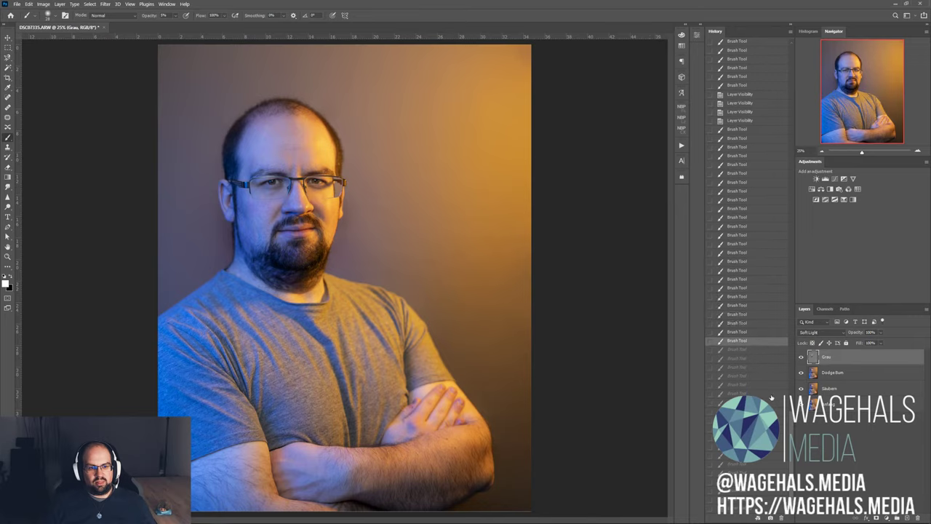
left_click(773, 396)
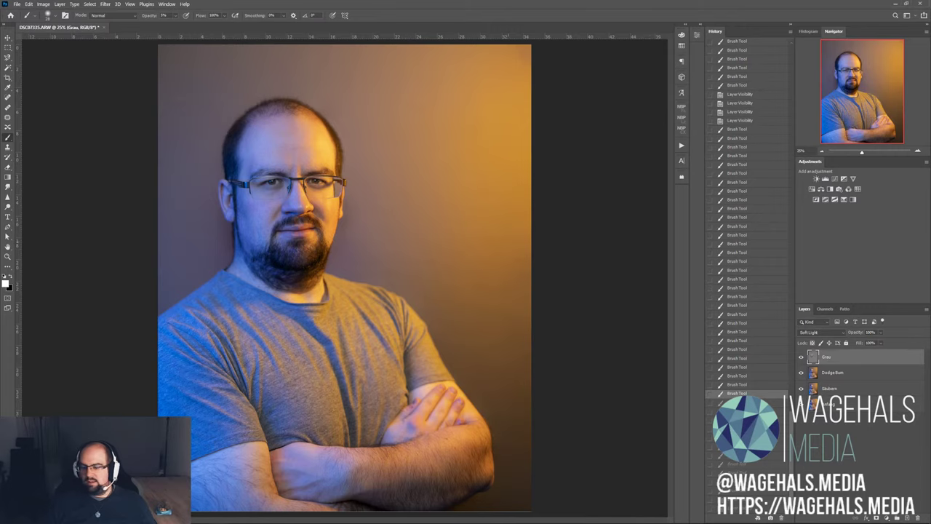
- Toggle the Grau layer's visibility to compare the portrait before and after
key("ctrl+minus")
key("ctrl+plus")
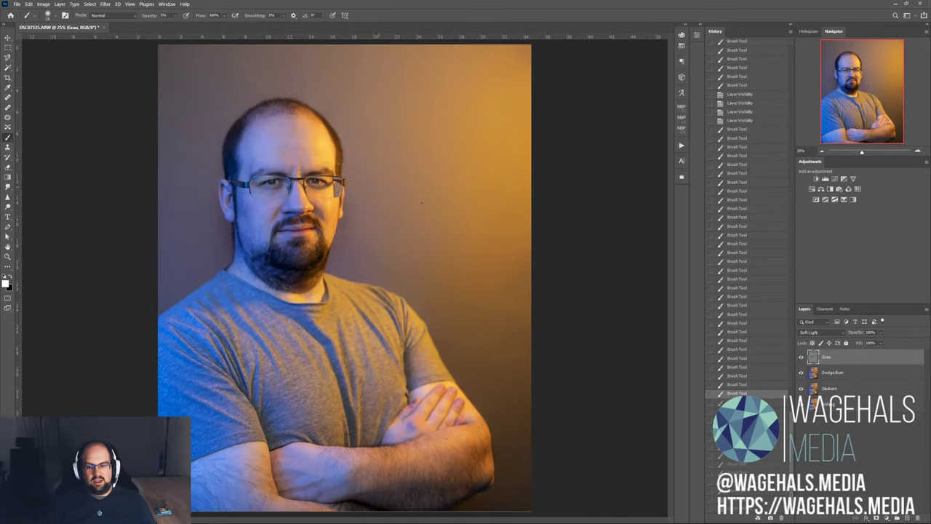
left_click(802, 358)
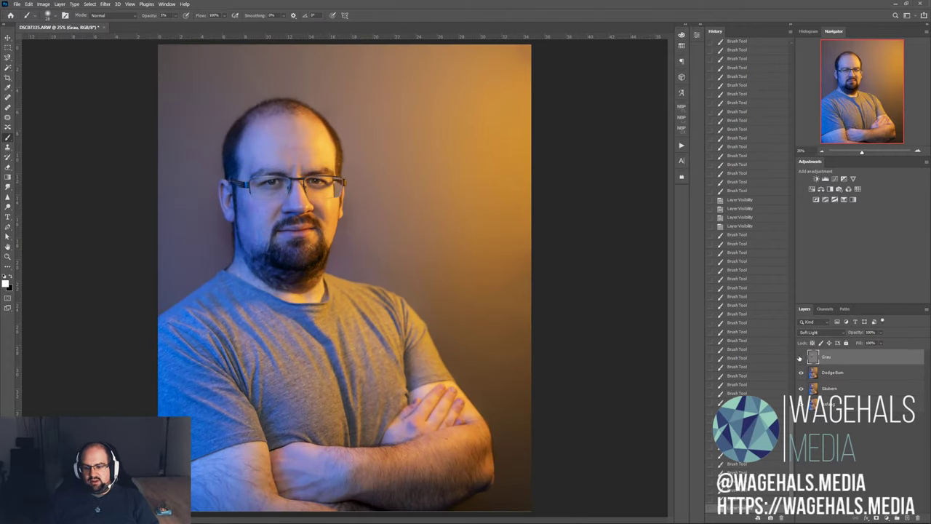
left_click(801, 357)
left_click(801, 357)
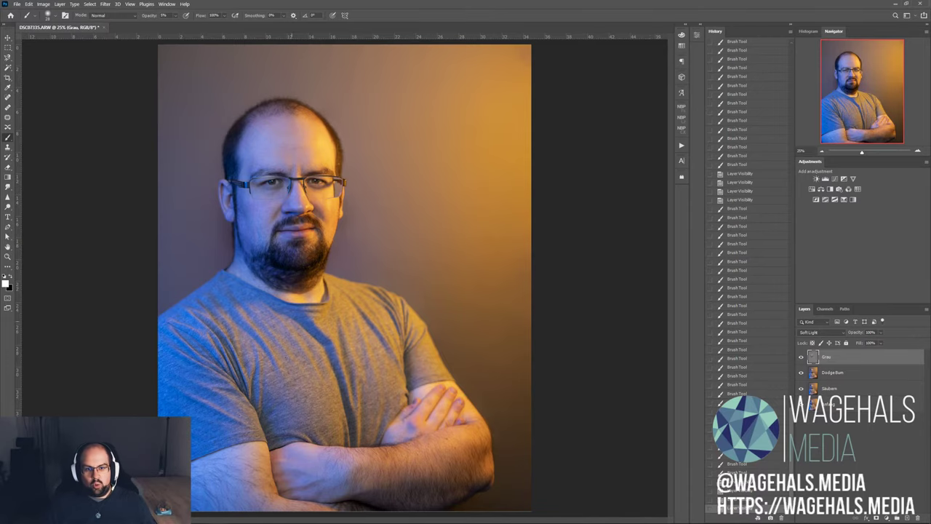
- Set the Grau layer to 79% opacity and toggle its visibility to compare
key("ctrl+plus")
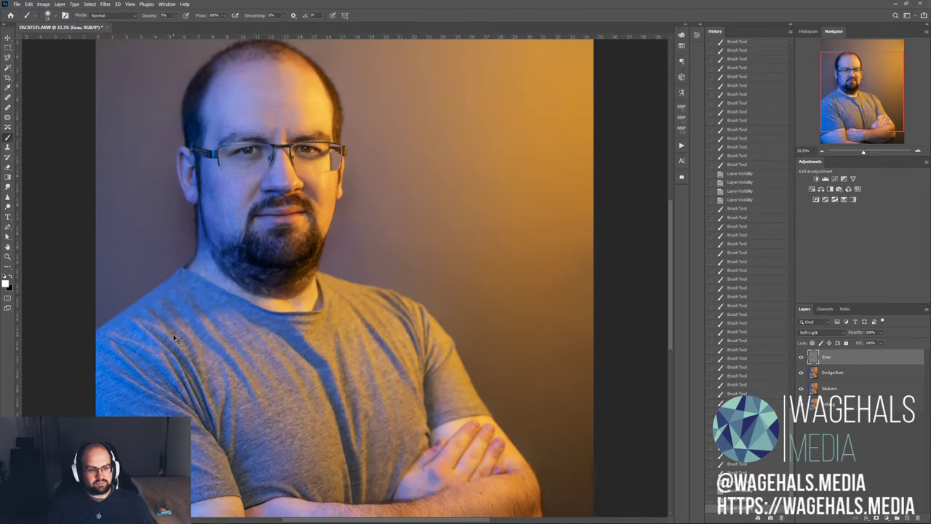
key("ctrl+minus")
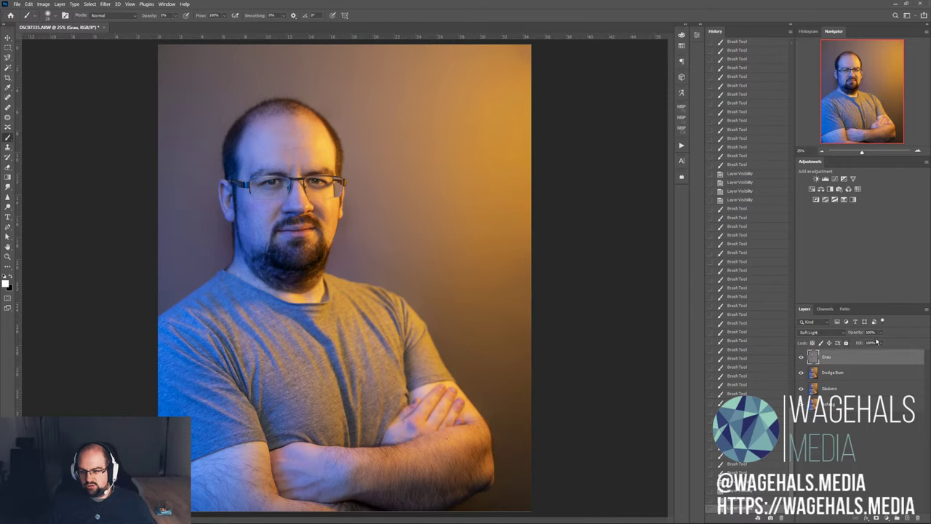
mouse_move(876, 342)
left_mouse_down()
mouse_move(859, 343)
mouse_move(876, 349)
mouse_move(876, 340)
left_mouse_up()
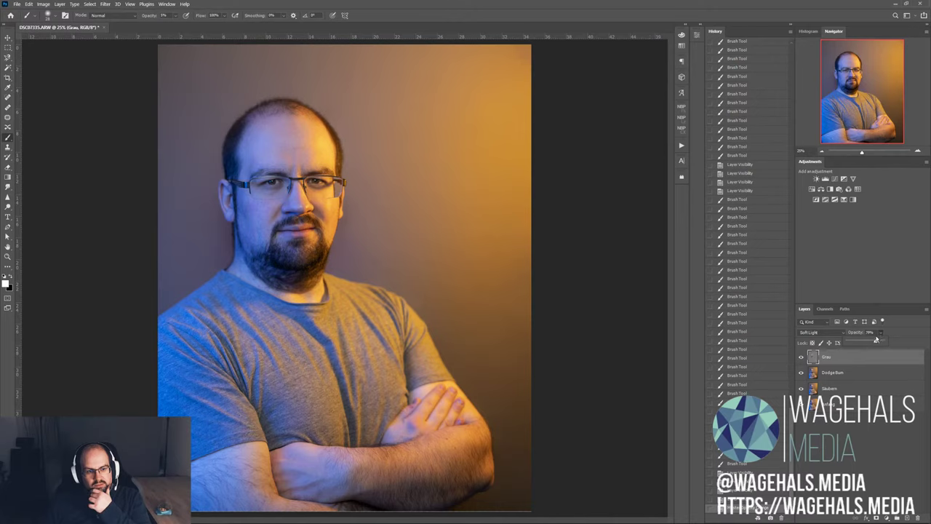
left_click(802, 357)
left_click(803, 356)
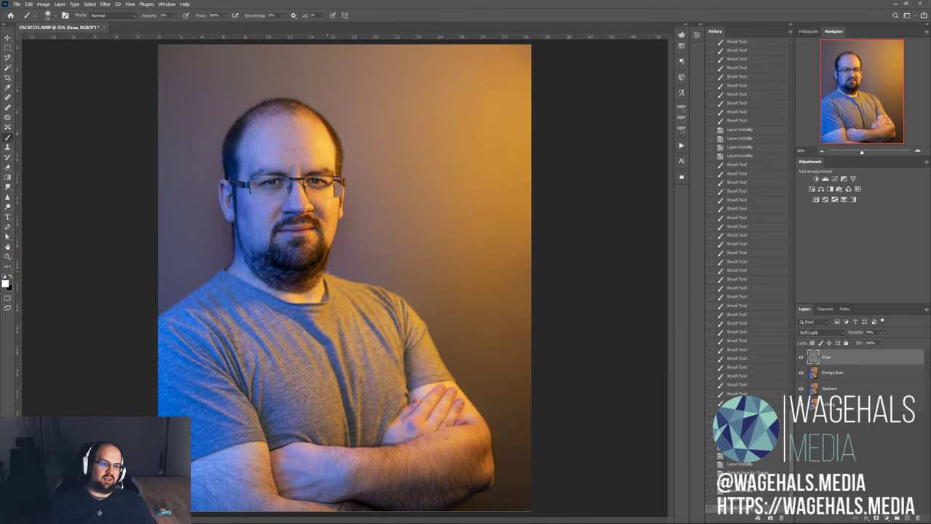
key("ctrl+minus")
key("ctrl+plus")
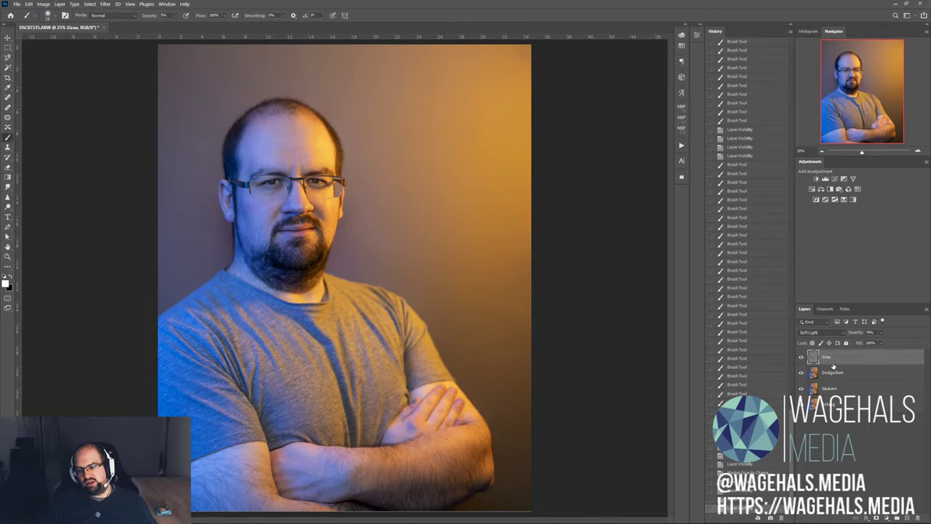
left_click(801, 357)
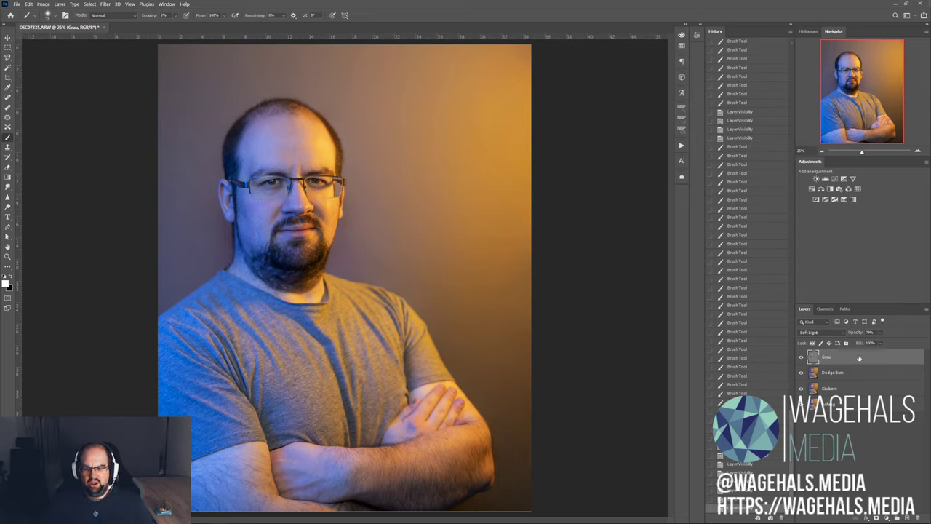
- On DodgeBurn, select the subject, invert to the background, and add new empty Layer 1
left_click(7, 58)
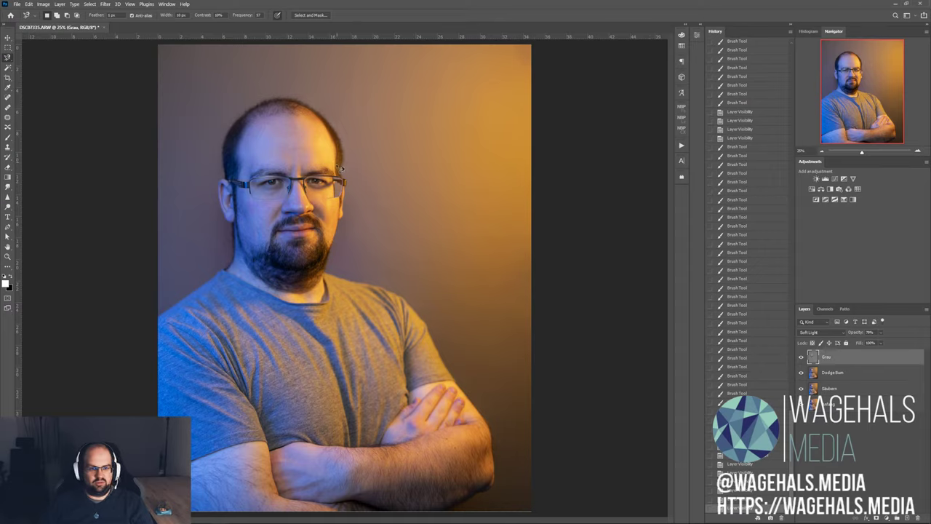
left_click(845, 372)
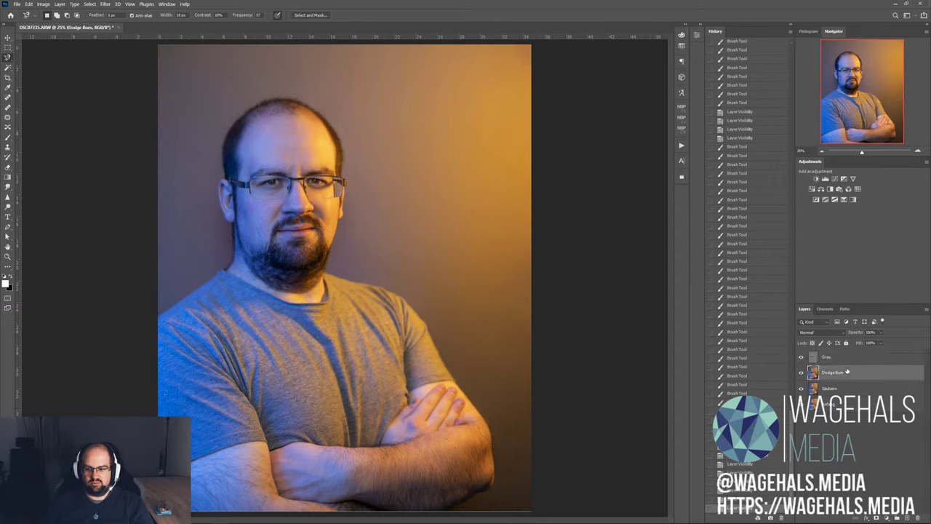
left_click(117, 3)
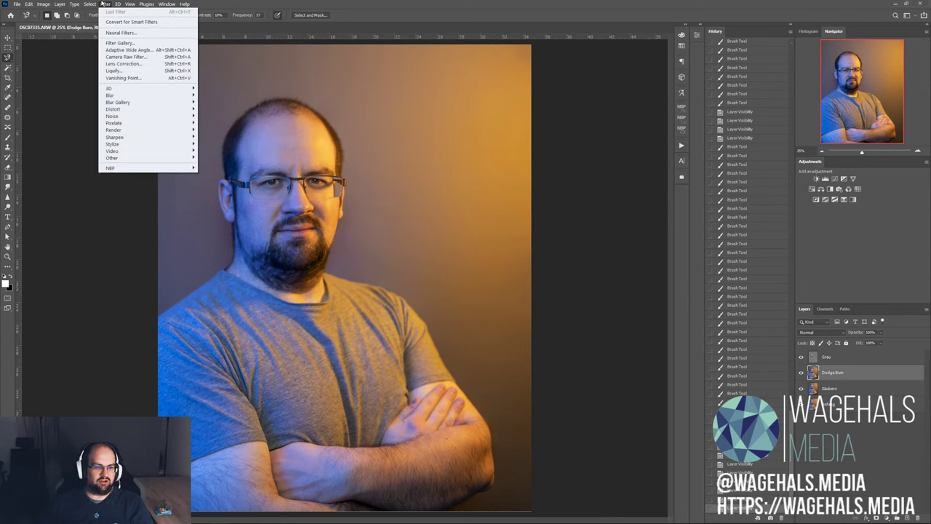
left_click(105, 3)
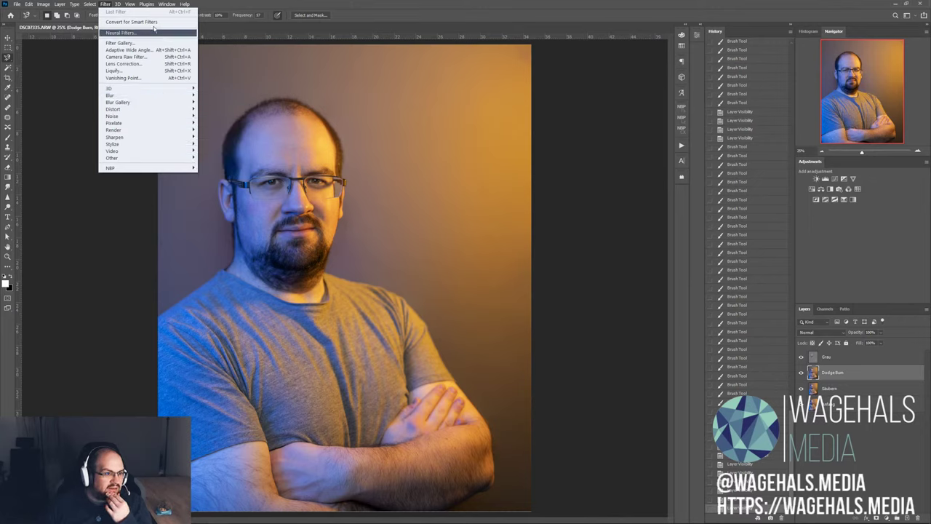
mouse_move(90, 4)
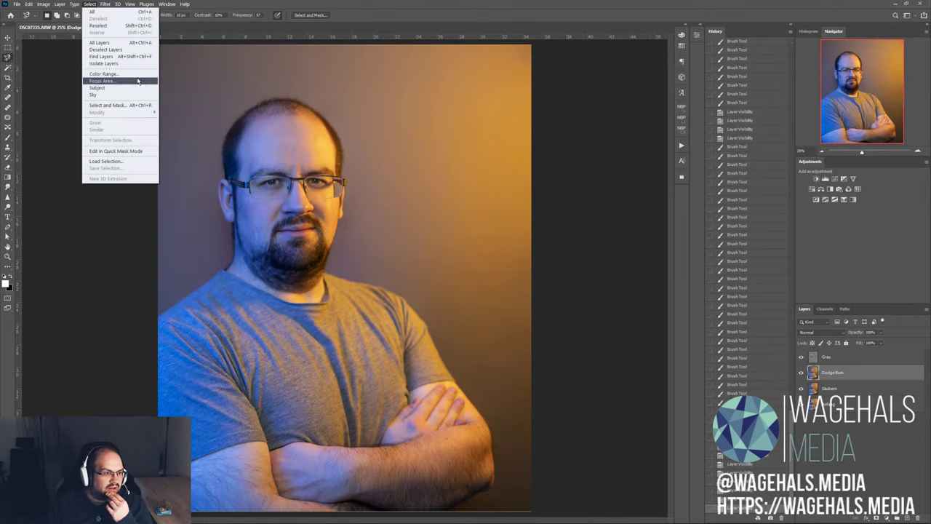
left_click(128, 88)
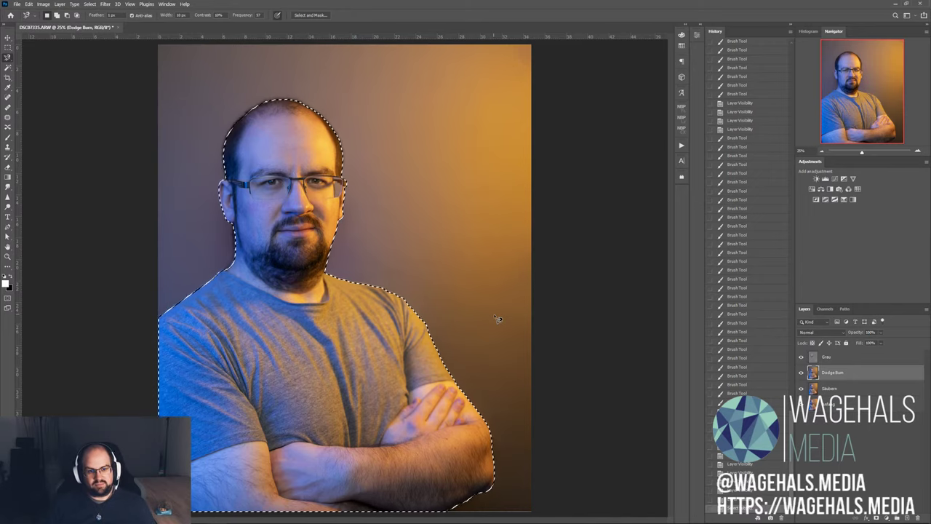
key("ctrl+shift+i")
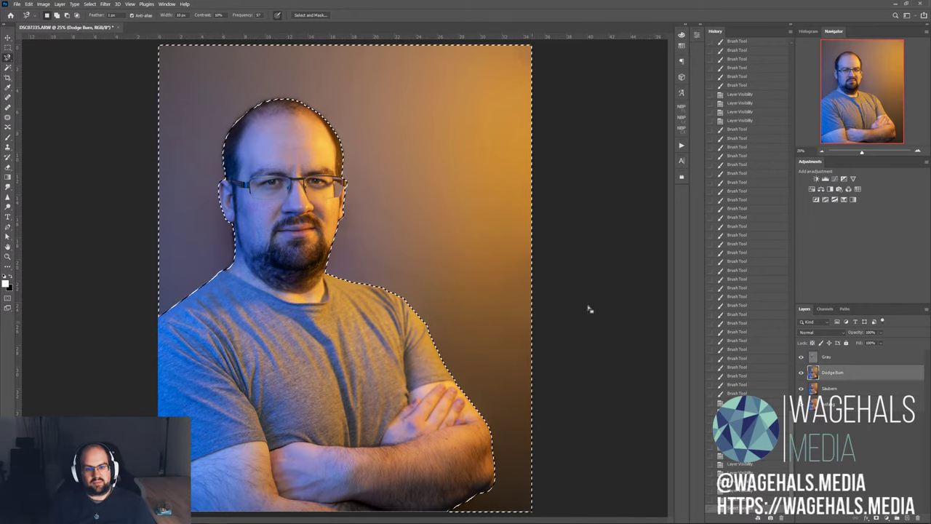
key("ctrl+shift+alt+n")
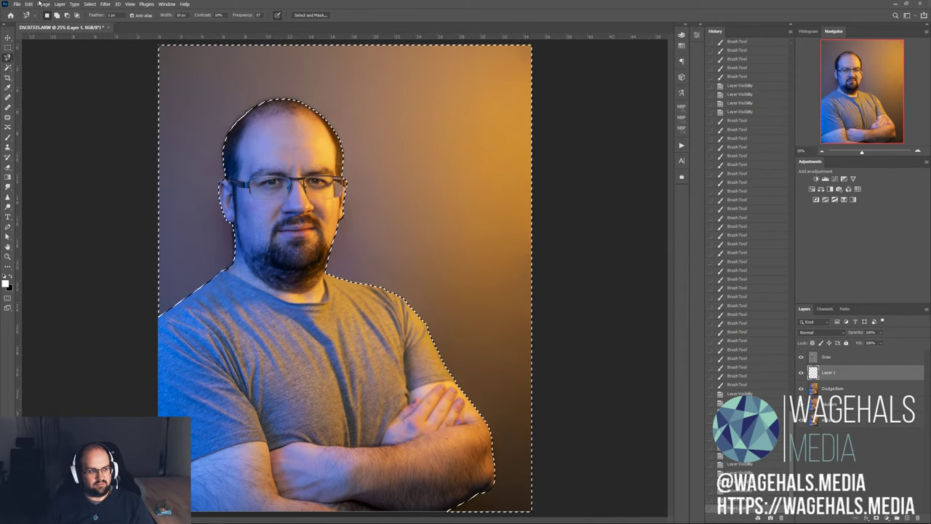
- Show Photoshop's Open dialog at the root of 256SSD (D:) and bring up the Start menu
left_click(17, 4)
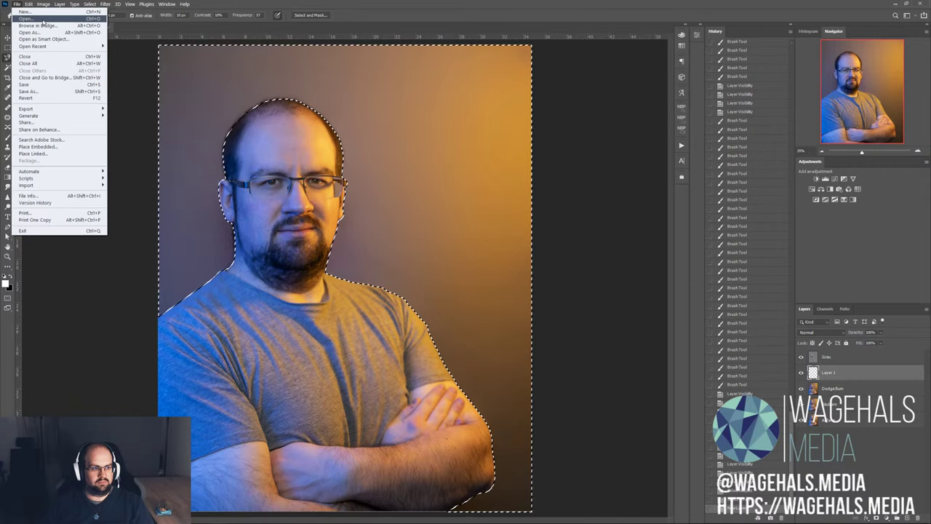
left_click(42, 20)
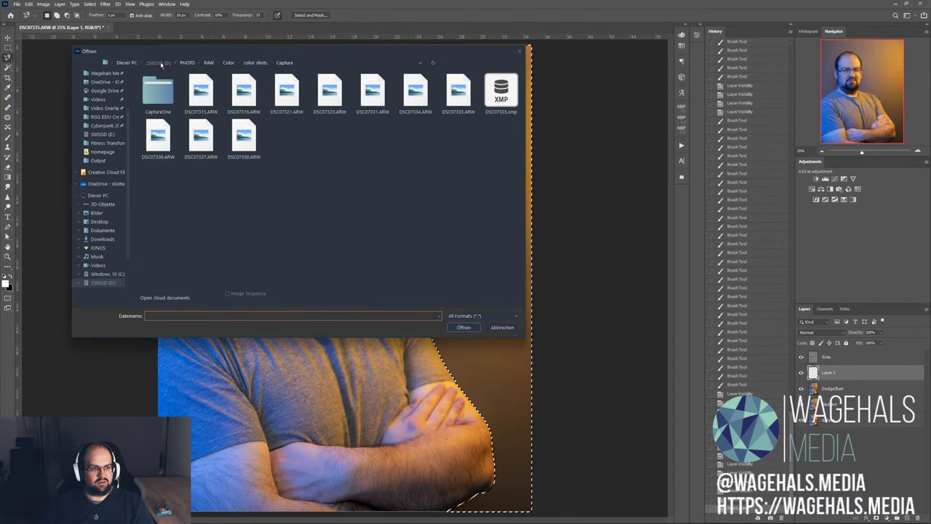
left_click(159, 63)
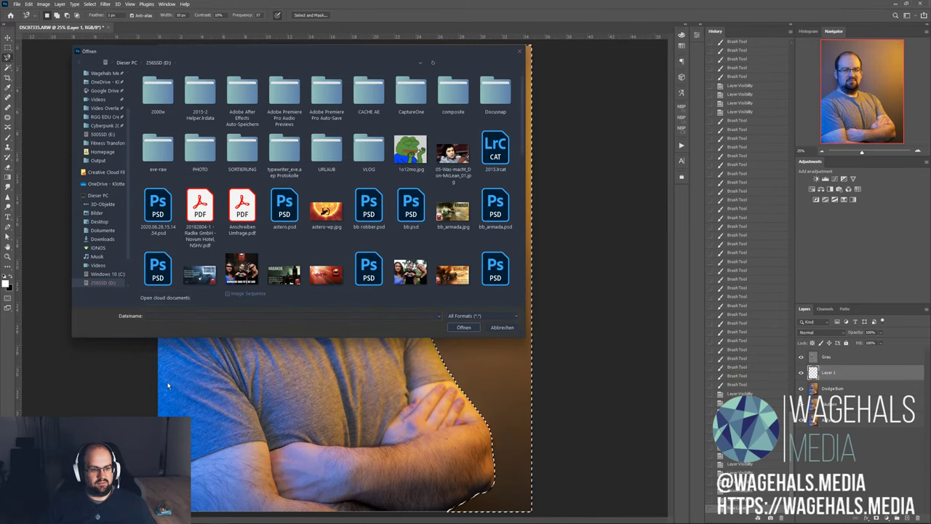
key("super")
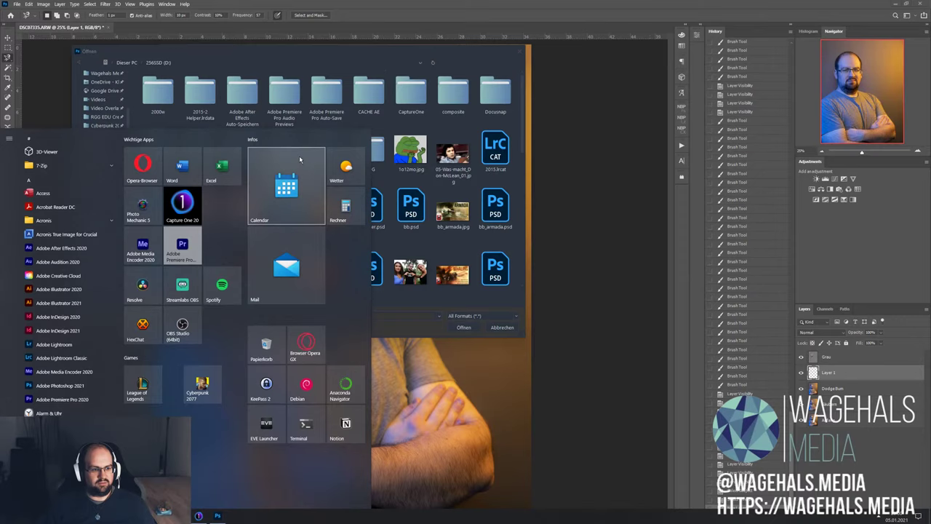
- Search Windows for 'textures', filter the results to documents, then close the search
type("text")
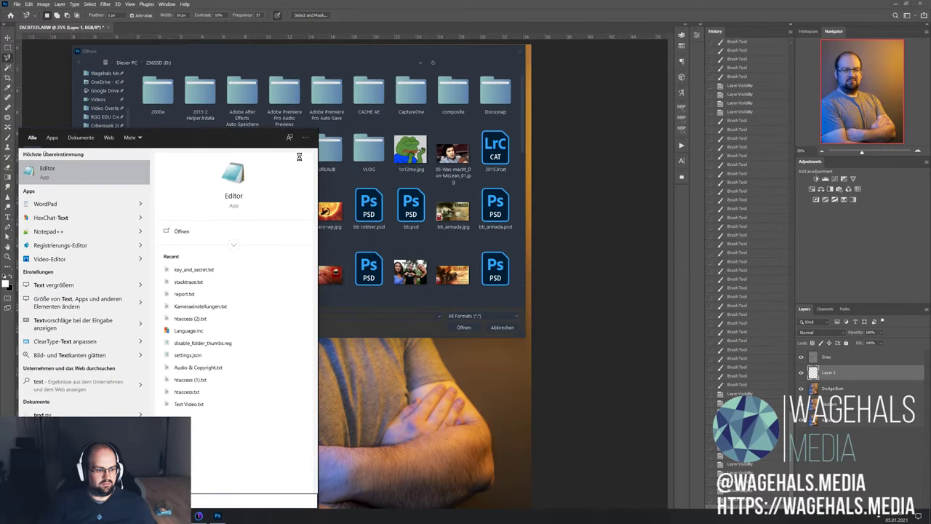
type("ure")
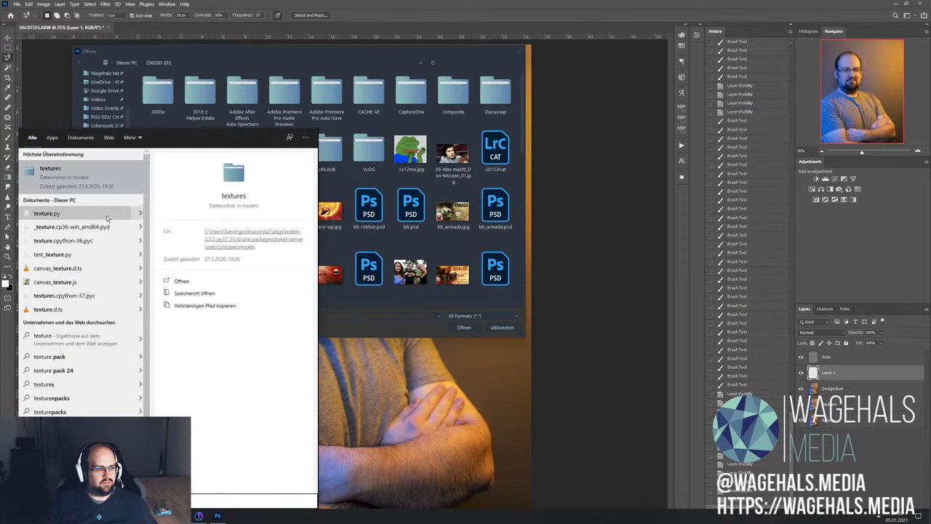
scroll(73, 276, "down", 1)
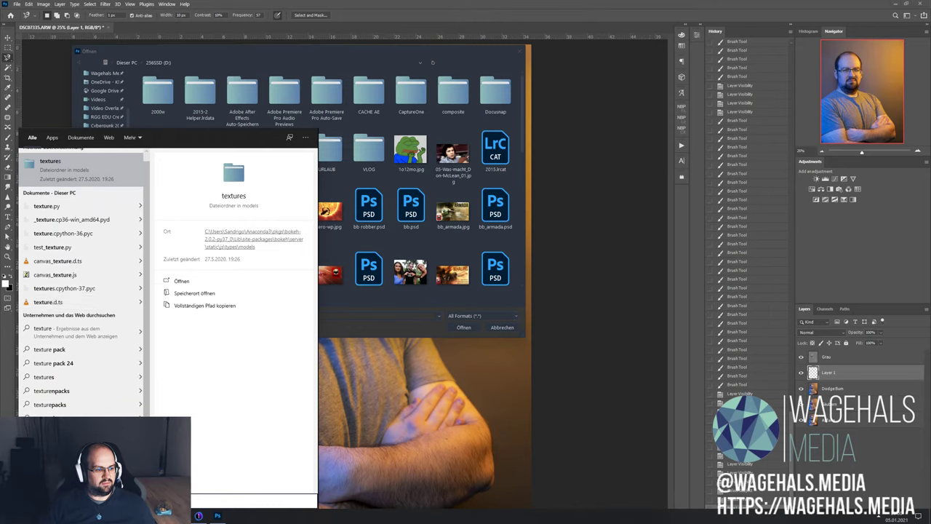
type("n")
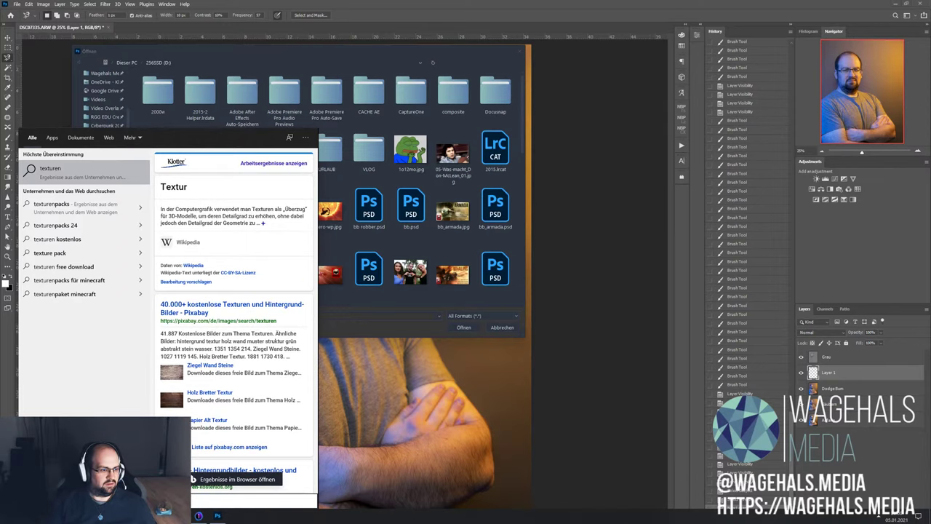
key("BackSpace")
type("s")
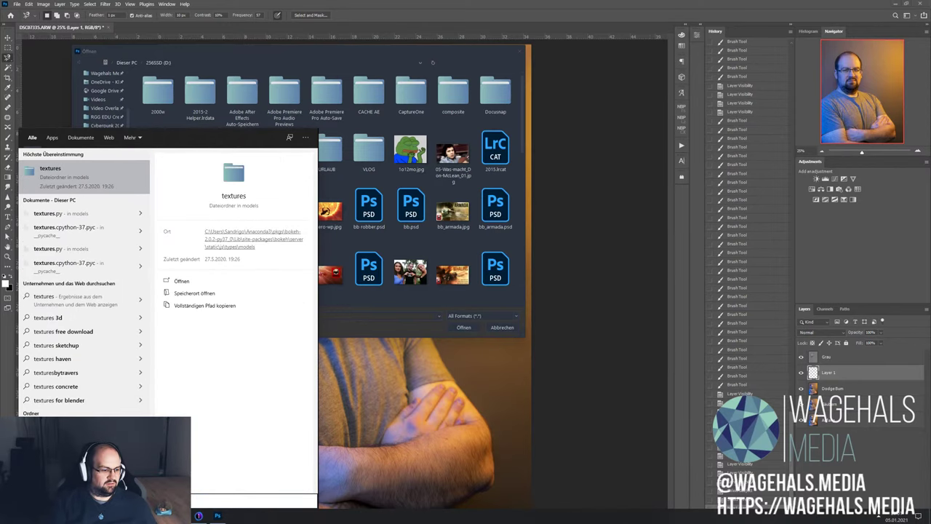
left_click(71, 200)
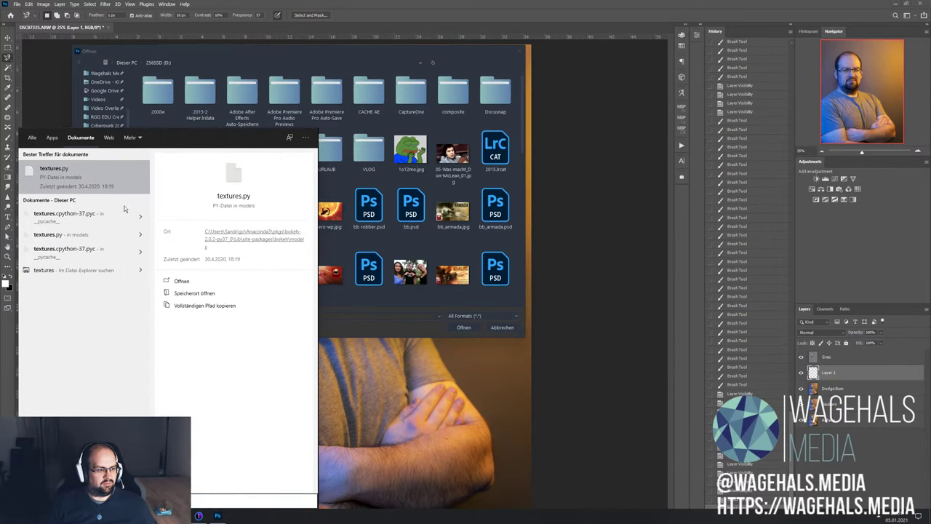
left_click(105, 274)
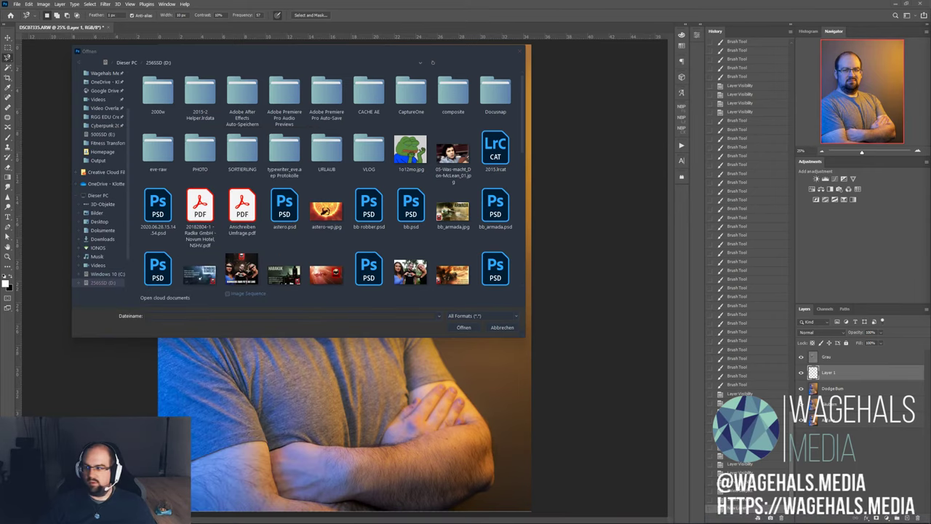
- Cancel the Open dialog, clear the selection, then restore it with Ctrl+Shift+D
left_click(520, 53)
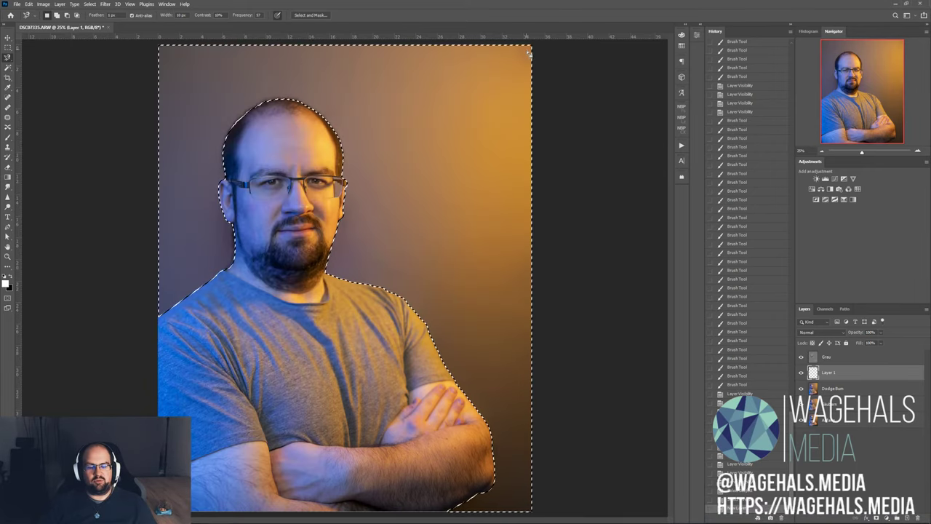
key("ctrl+d")
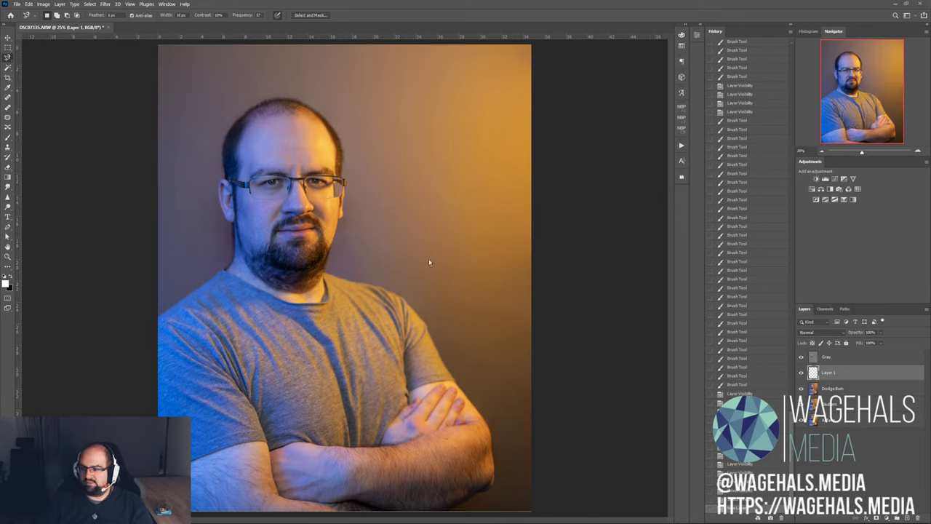
key("ctrl+shift+d")
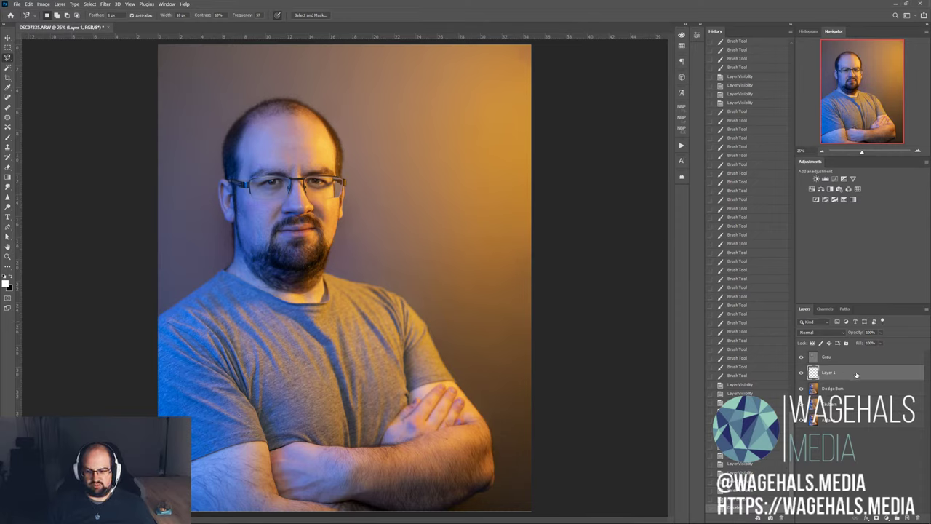
- Delete Layer 1 and add a 50% gray Soft Light layer 'db hintergrund' above Grau
left_click_drag(856, 374, 917, 518)
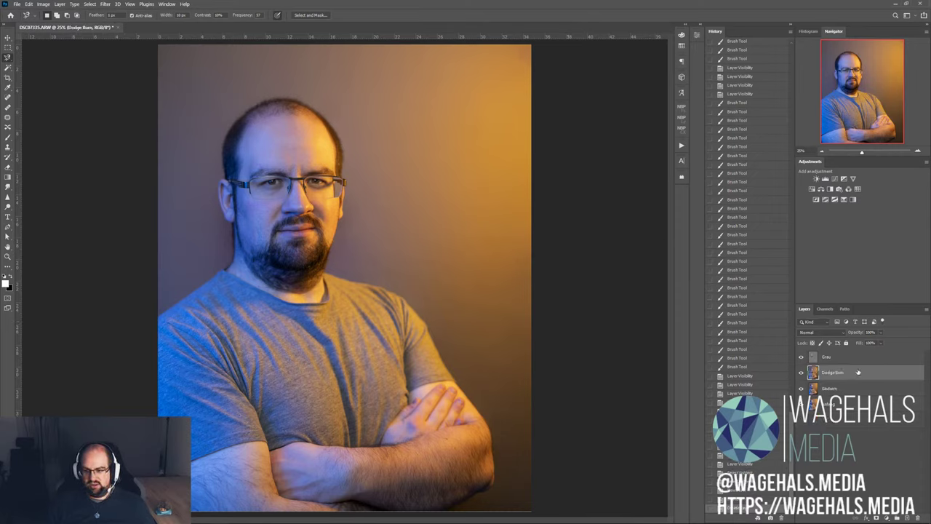
key("alt+bracketright")
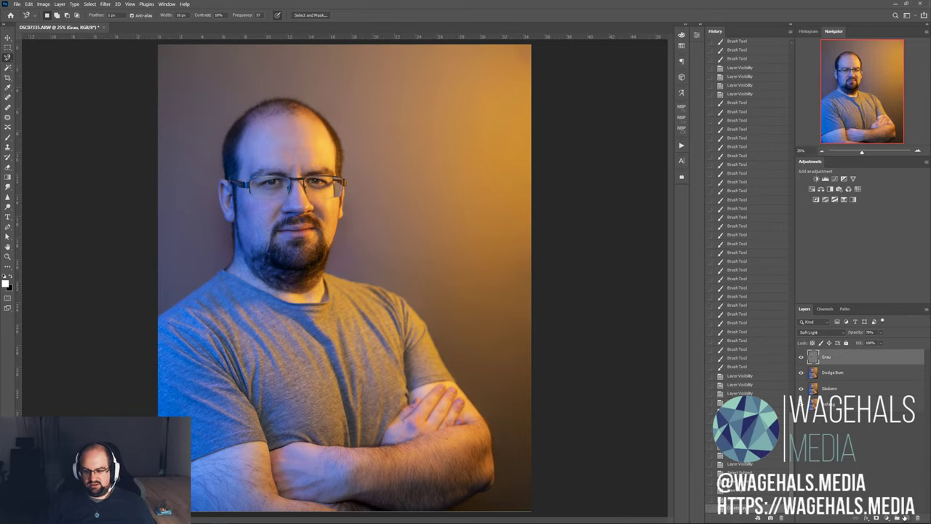
left_click(907, 517, "alt")
type("db hintergrund")
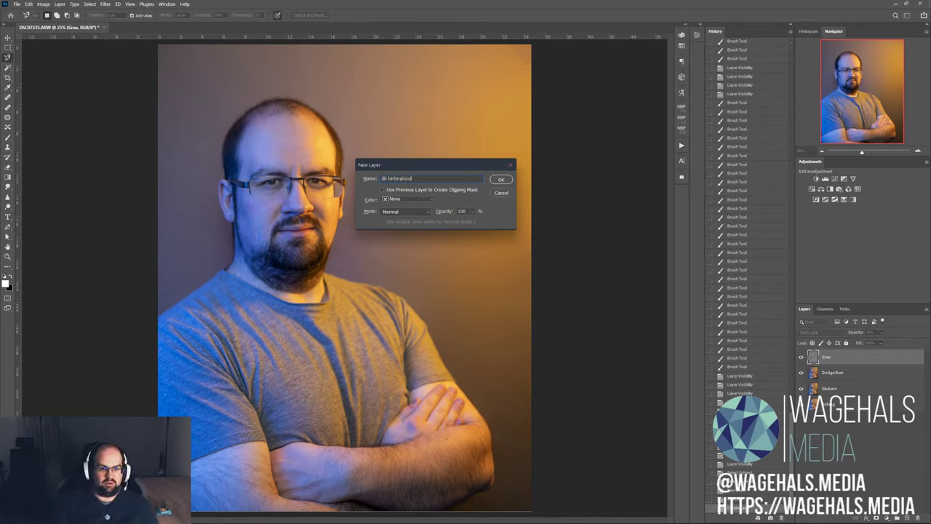
left_click(401, 211)
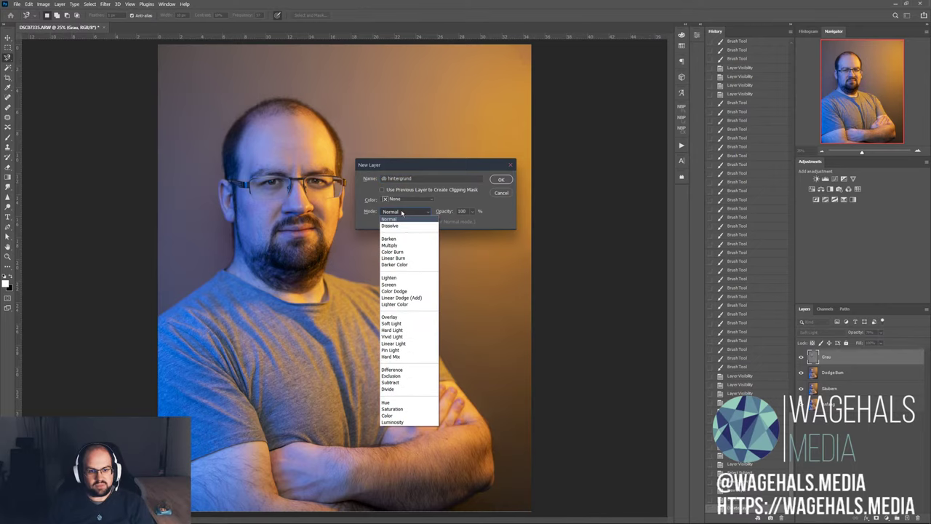
left_click(431, 322)
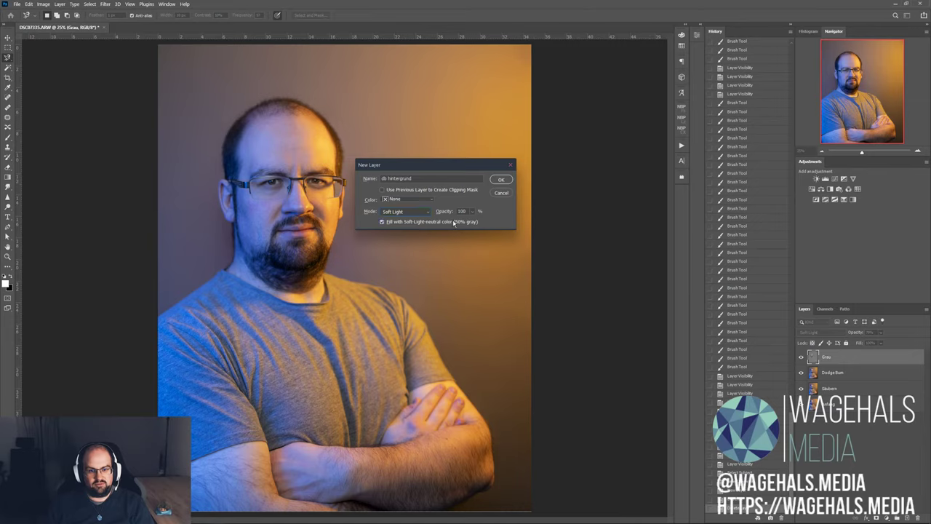
left_click(501, 180)
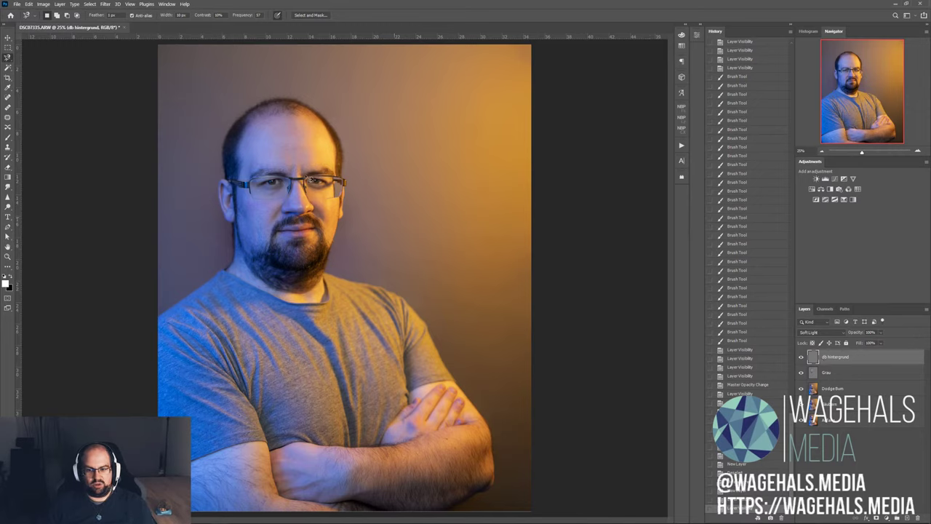
left_click(7, 138)
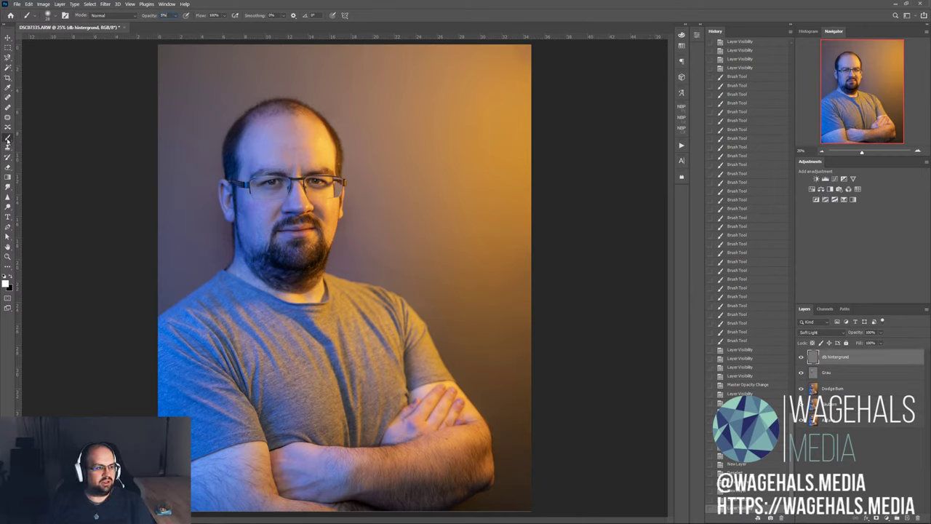
type("100")
- Set the brush flow to 5% and bring up the brush size and hardness picker
key("Return")
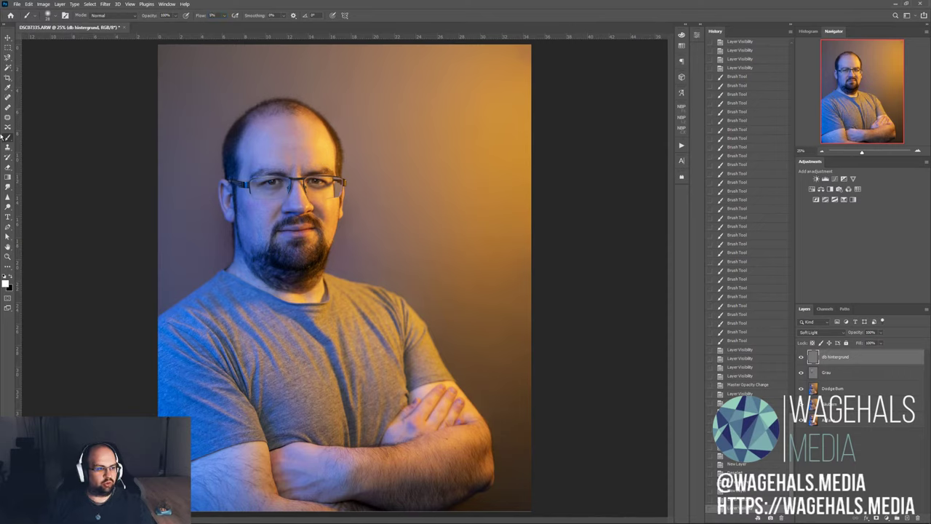
right_click(385, 139)
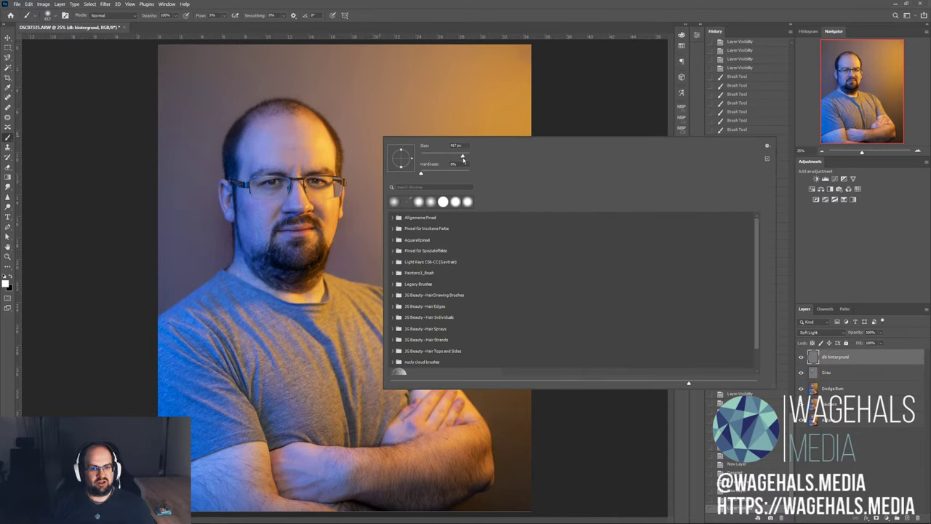
- Set the brush to 1500 px and swap the foreground and background colours
type("1500")
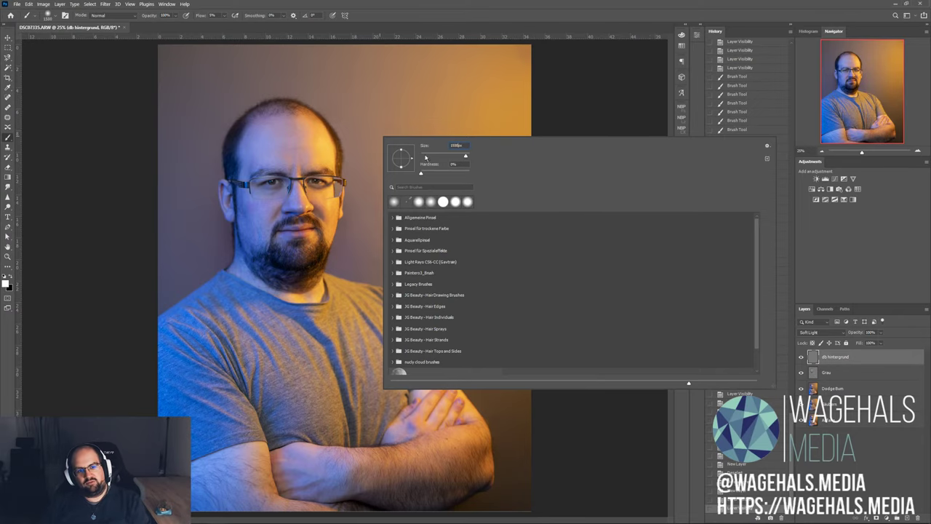
key("Return")
right_click(427, 136)
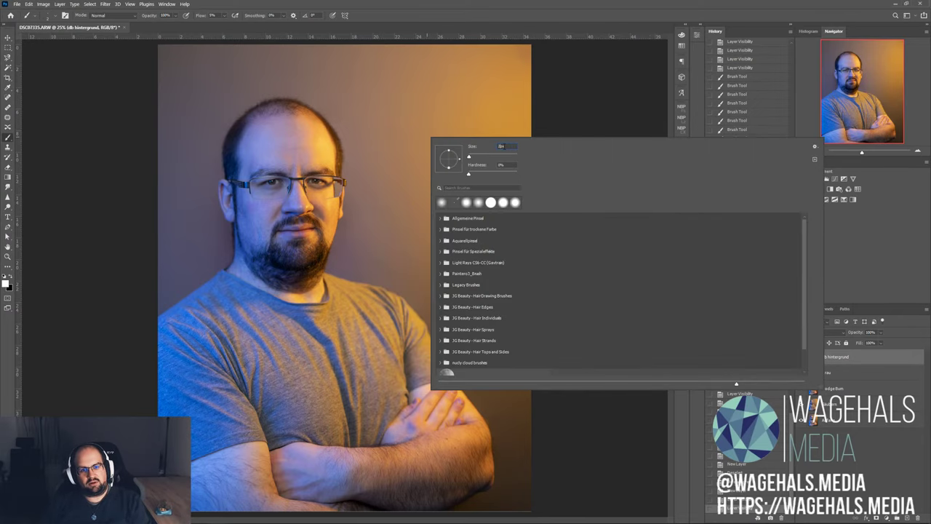
key("Return")
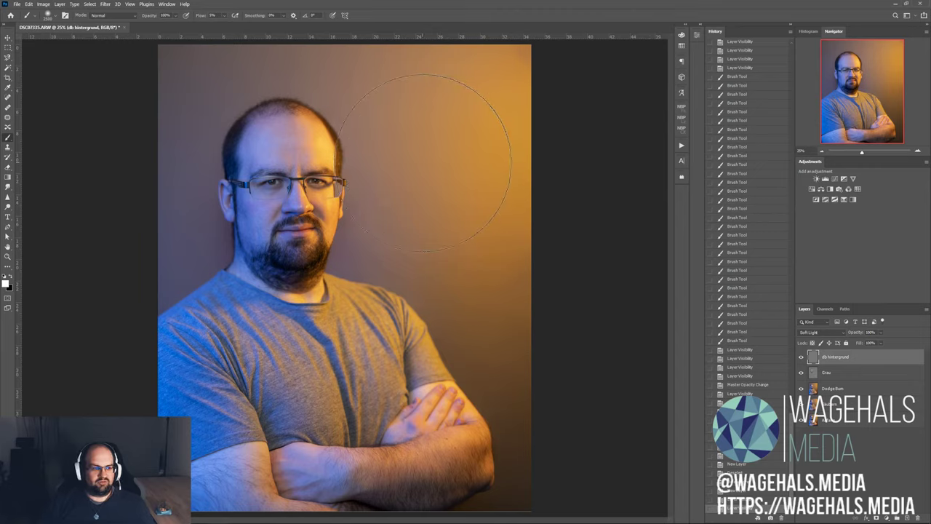
key("y")
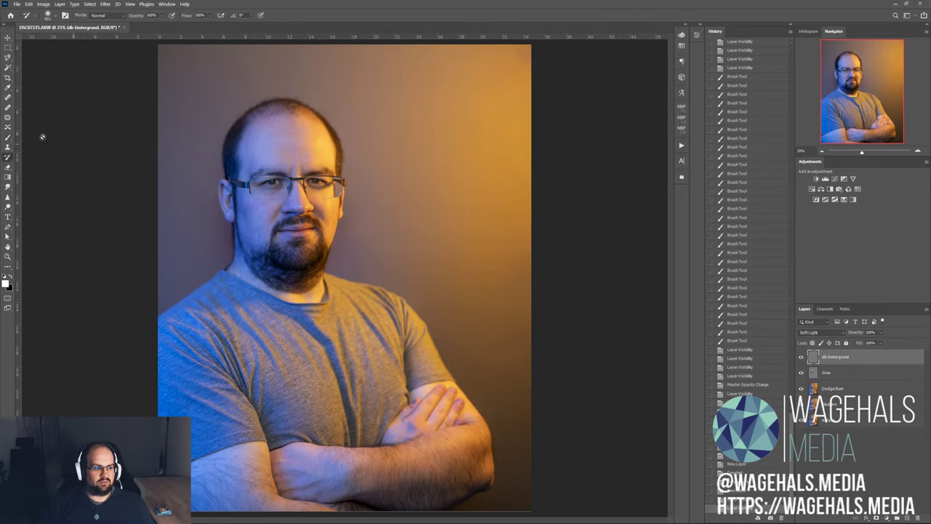
left_click(7, 139)
key("x")
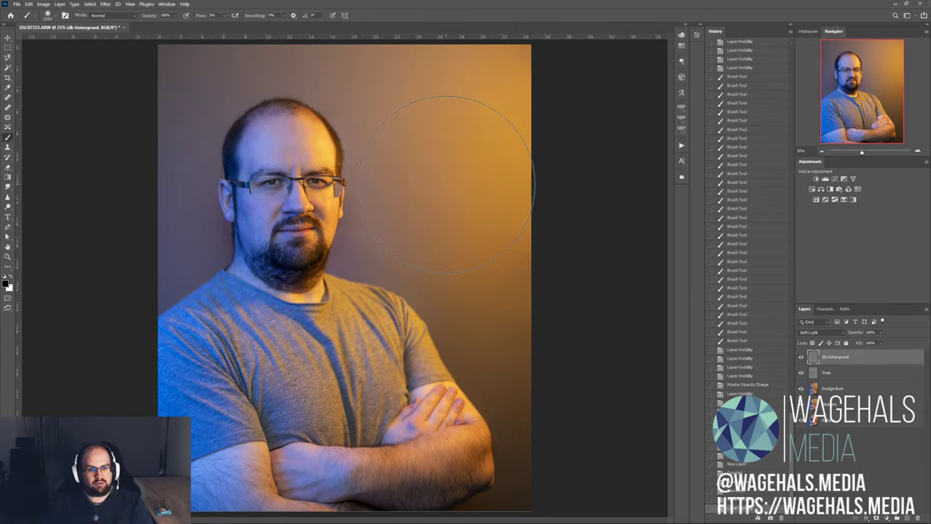
- Paint dark soft-light strokes over the background around the portrait
mouse_move(446, 184)
left_mouse_down()
mouse_move(430, 231)
mouse_move(342, 225)
left_mouse_up()
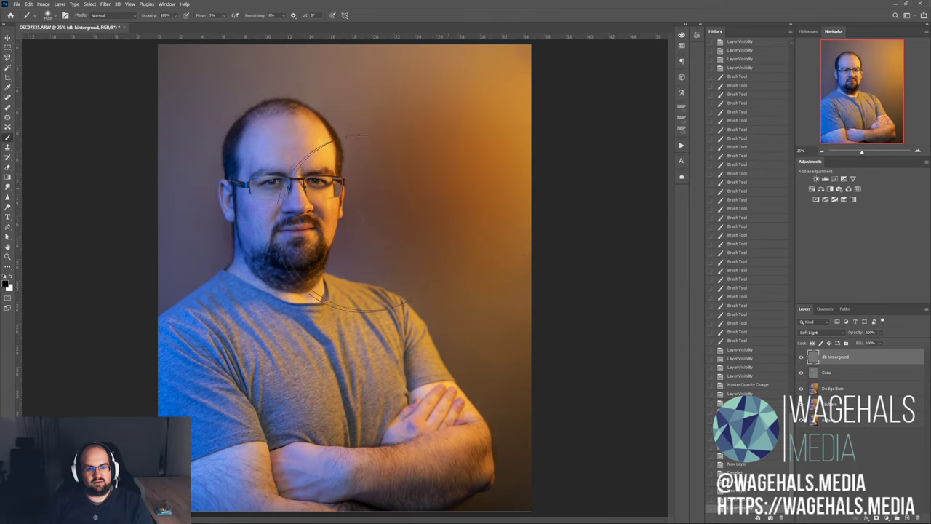
mouse_move(341, 226)
left_mouse_down()
mouse_move(276, 211)
mouse_move(415, 202)
left_mouse_up()
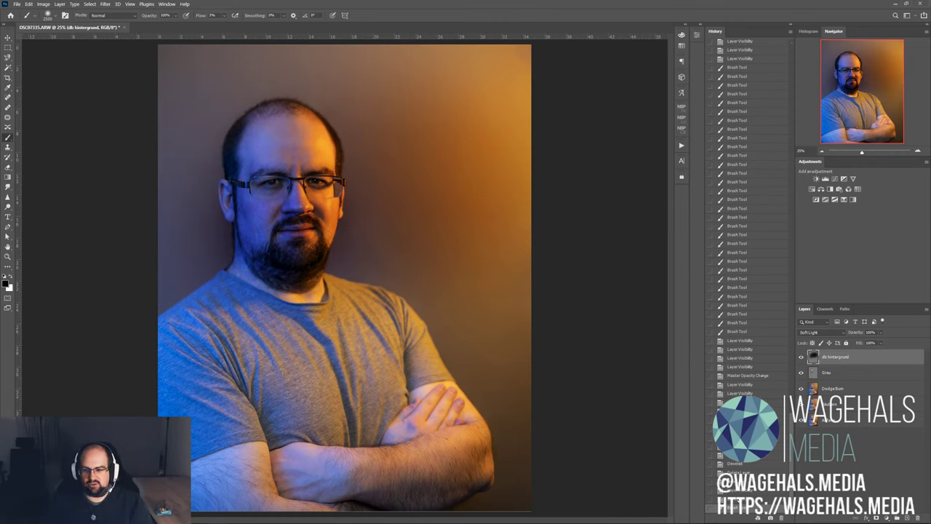
key("ctrl+z")
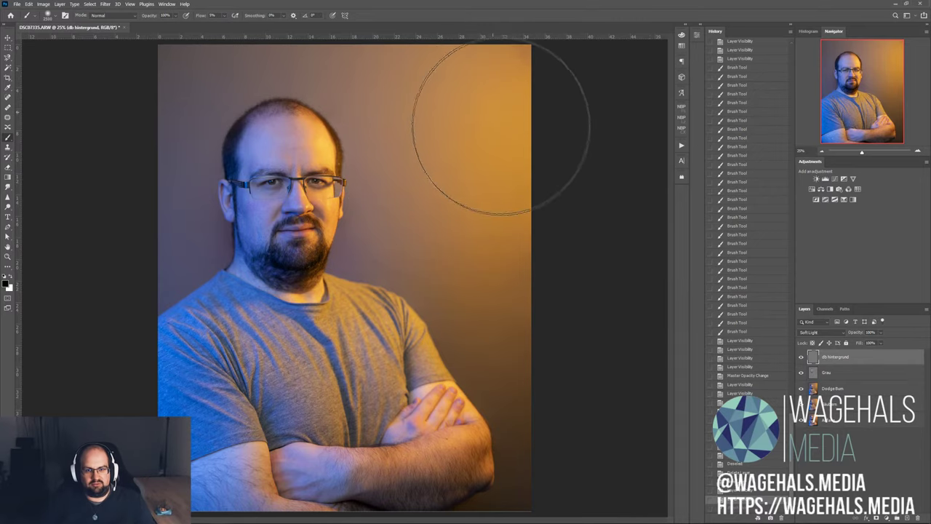
key("ctrl+minus")
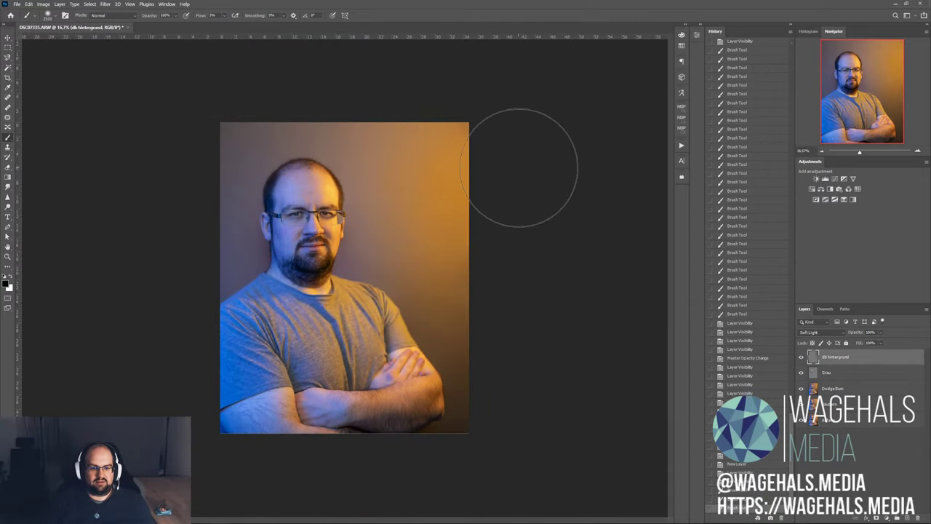
left_click_drag(501, 400, 444, 415)
mouse_move(443, 414)
left_mouse_down()
mouse_move(396, 427)
mouse_move(452, 393)
left_mouse_up()
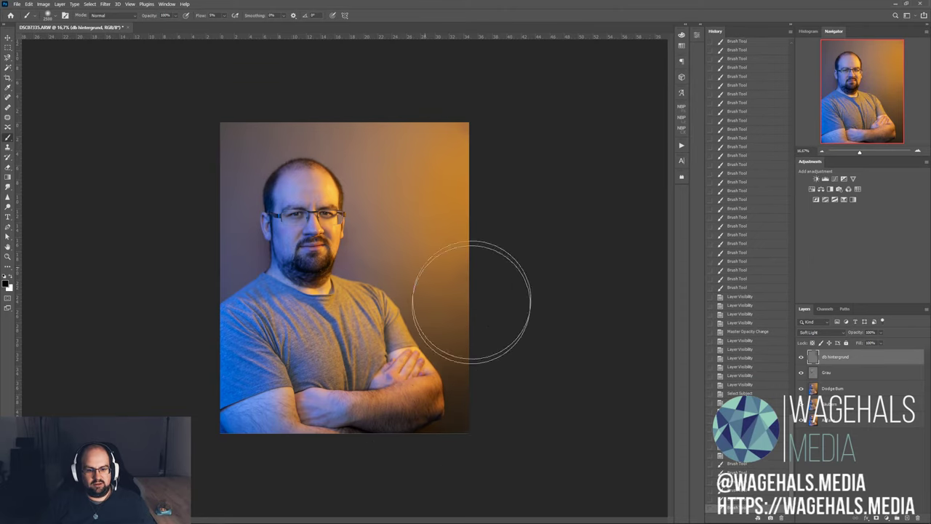
mouse_move(472, 302)
left_mouse_down()
mouse_move(432, 399)
mouse_move(362, 451)
mouse_move(361, 430)
mouse_move(225, 378)
mouse_move(200, 312)
mouse_move(235, 114)
mouse_move(204, 146)
mouse_move(290, 107)
mouse_move(357, 111)
mouse_move(339, 121)
mouse_move(532, 167)
mouse_move(432, 266)
mouse_move(456, 265)
mouse_move(423, 192)
mouse_move(459, 182)
mouse_move(306, 88)
left_mouse_up()
mouse_move(516, 145)
left_mouse_down()
mouse_move(339, 119)
mouse_move(499, 224)
mouse_move(470, 246)
left_mouse_up()
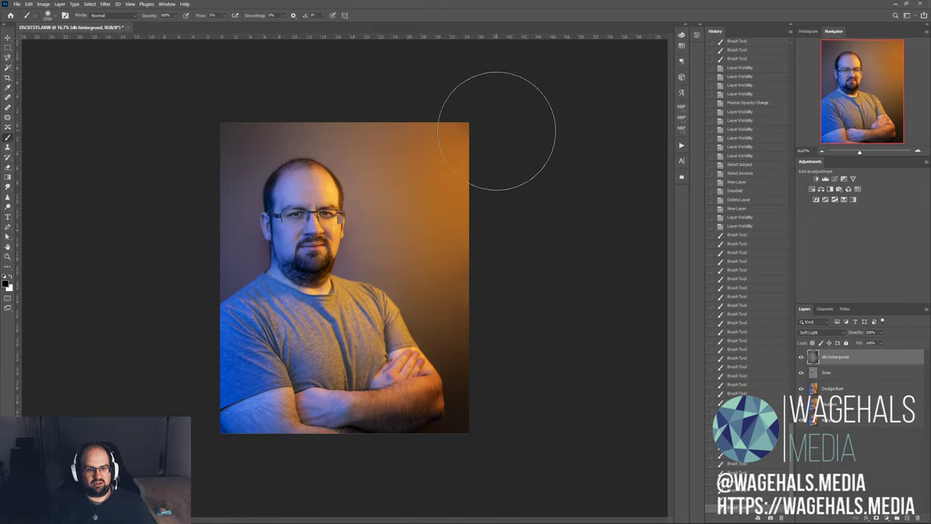
mouse_move(235, 125)
left_mouse_down()
mouse_move(202, 194)
mouse_move(255, 187)
left_mouse_up()
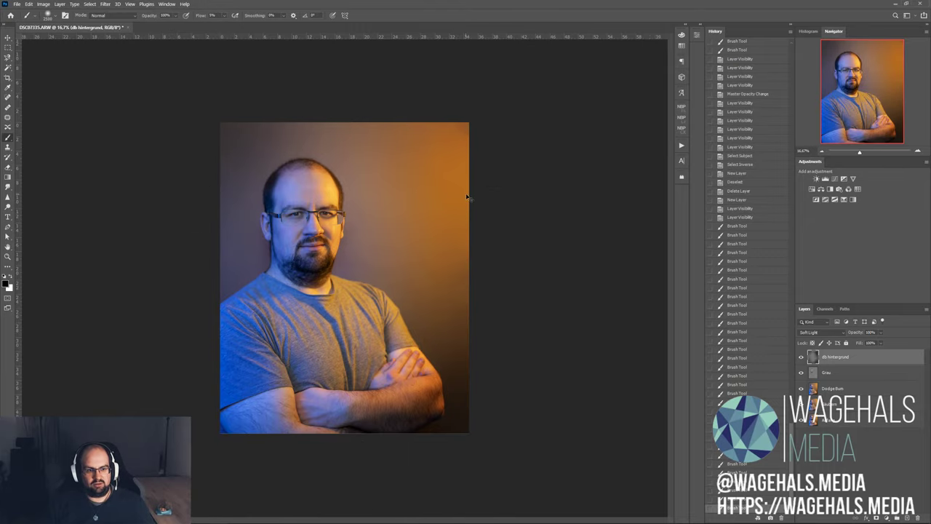
- Paint light strokes into the background above and beside the head, then view the layer alone
key("ctrl+u")
key("Escape")
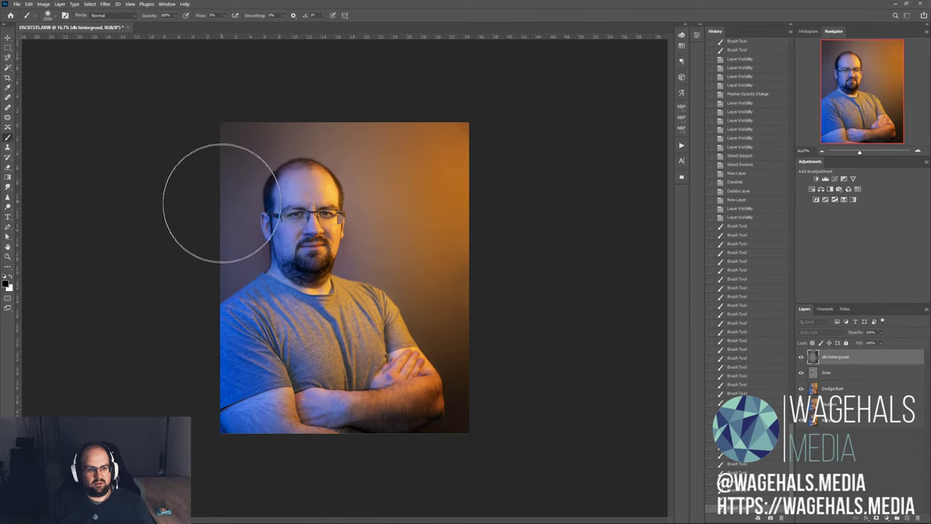
left_click_drag(225, 208, 323, 104)
left_click_drag(381, 165, 387, 270)
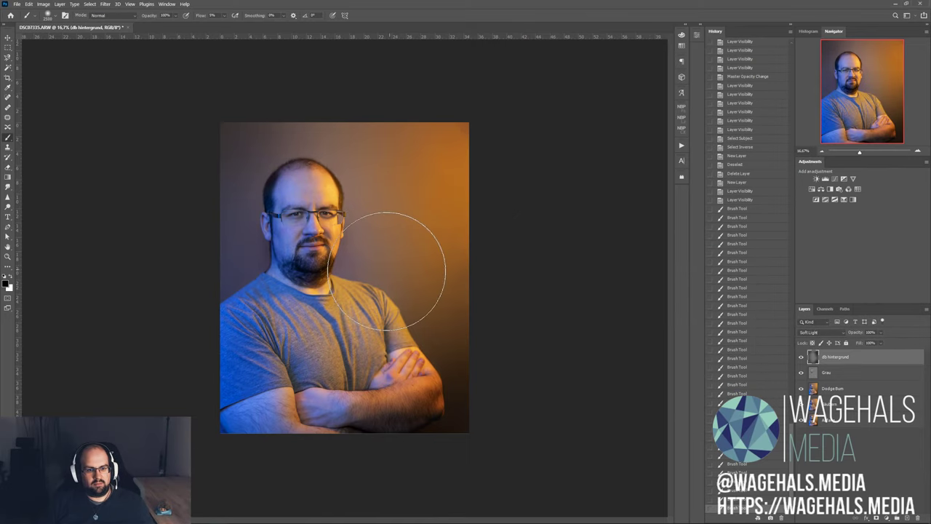
mouse_move(362, 141)
left_mouse_down()
mouse_move(337, 177)
mouse_move(349, 166)
left_mouse_up()
mouse_move(323, 135)
left_mouse_down()
mouse_move(246, 195)
mouse_move(233, 270)
mouse_move(243, 146)
left_mouse_up()
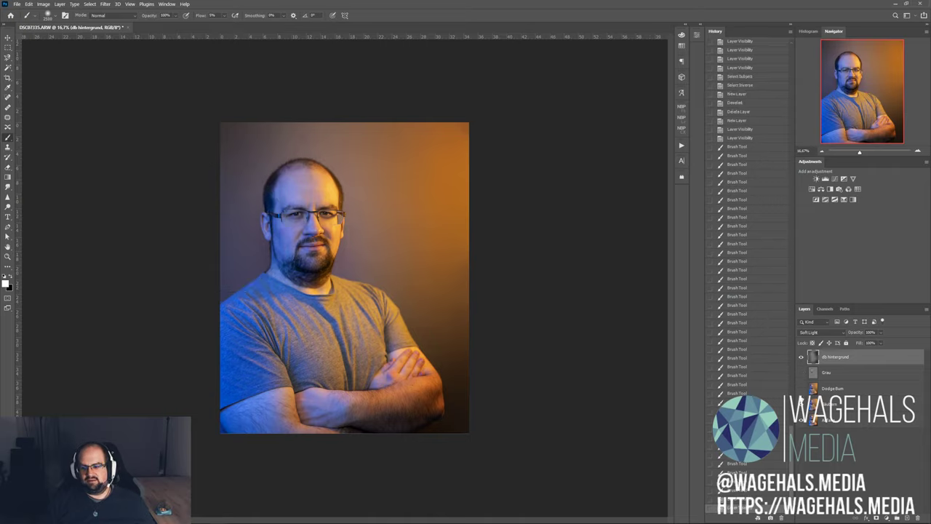
left_click(801, 357, "alt")
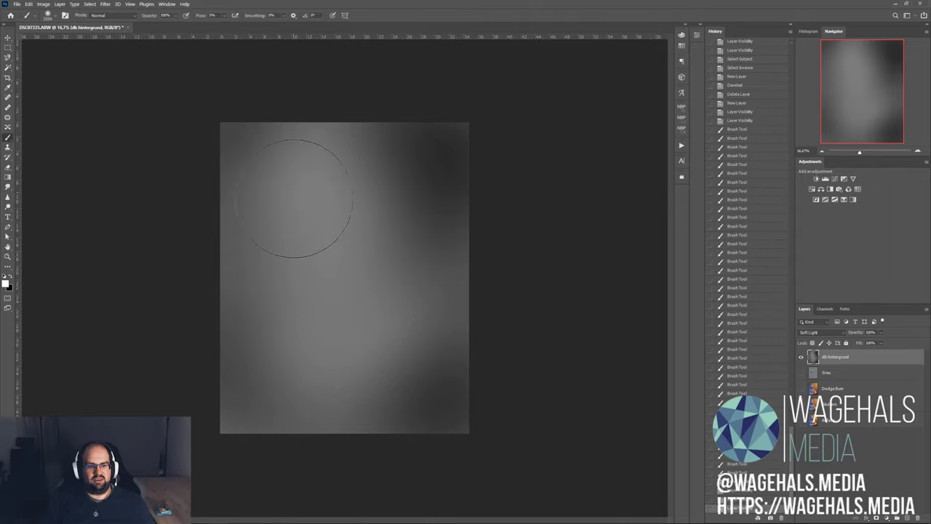
- Restore all layers and lower db hintergrund to 70% opacity, toggling it to compare
left_click_drag(309, 193, 399, 216)
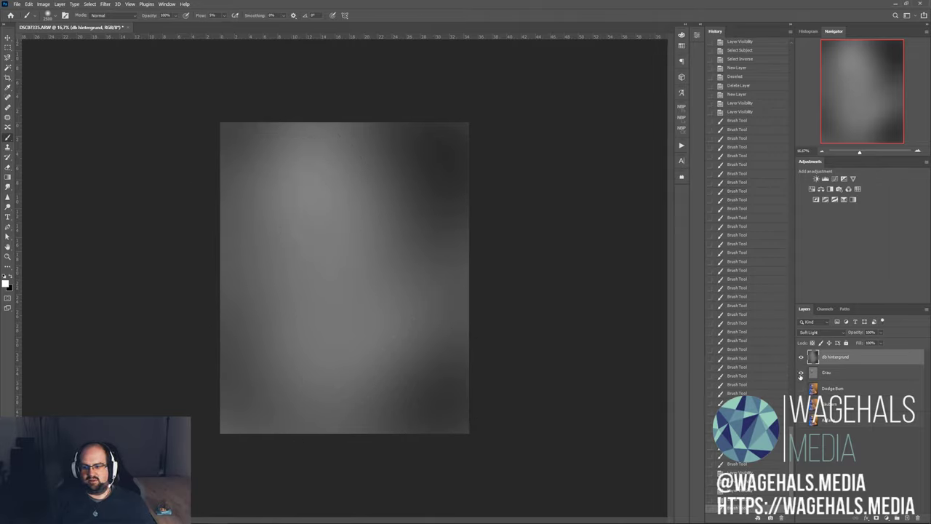
left_click(801, 375, "alt")
left_click(818, 422)
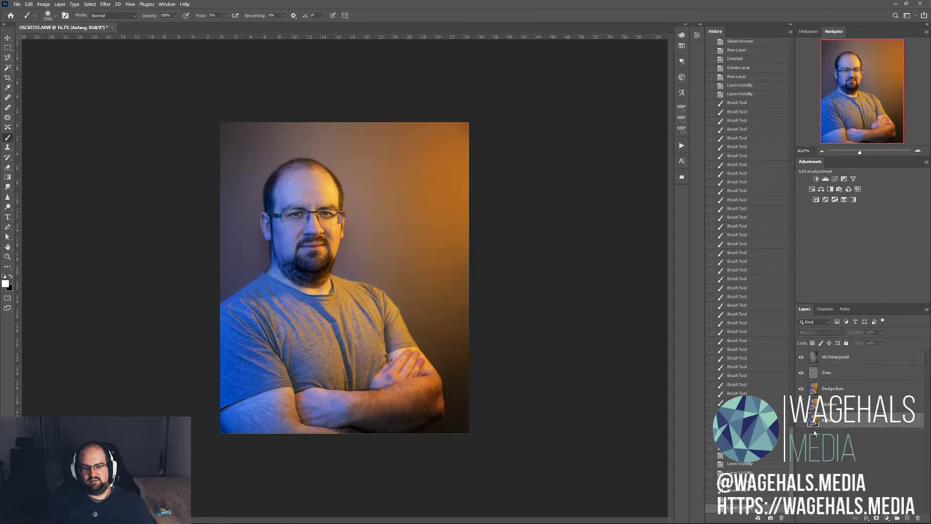
left_click(843, 356)
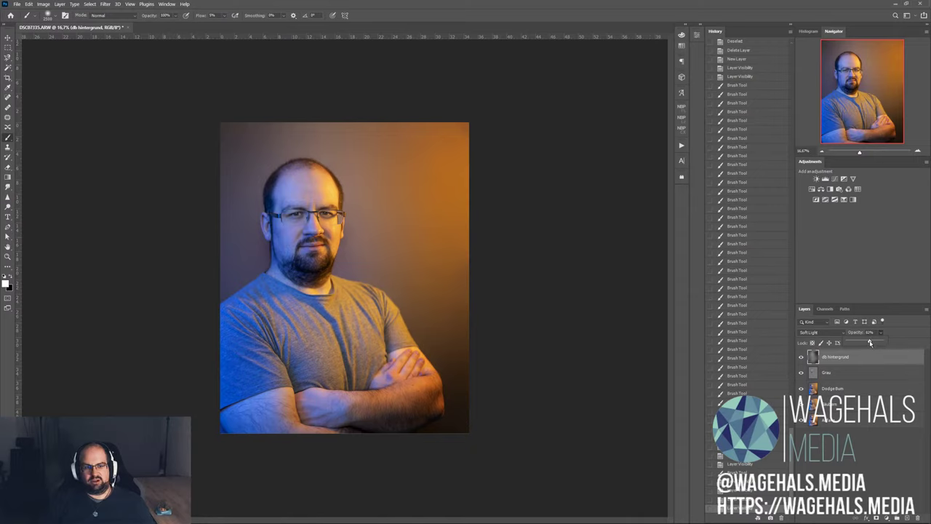
left_click_drag(870, 341, 869, 342)
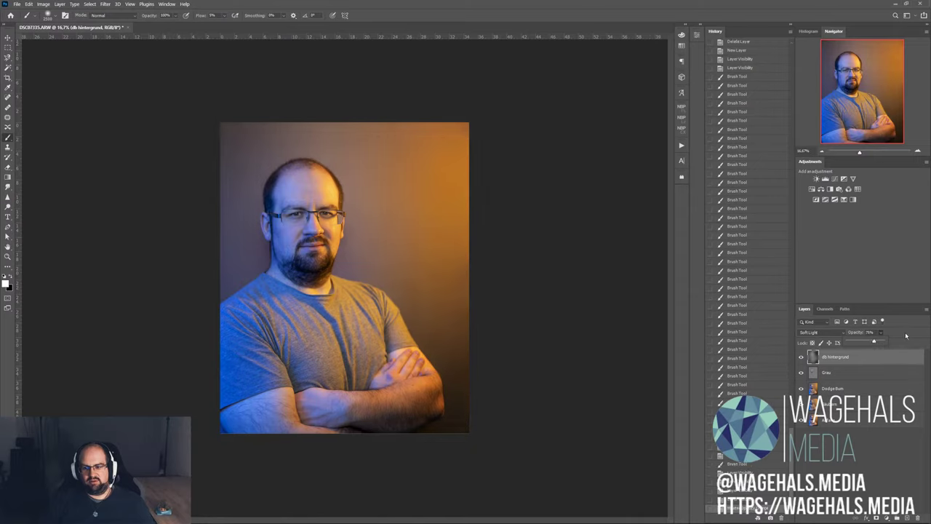
left_click(803, 357)
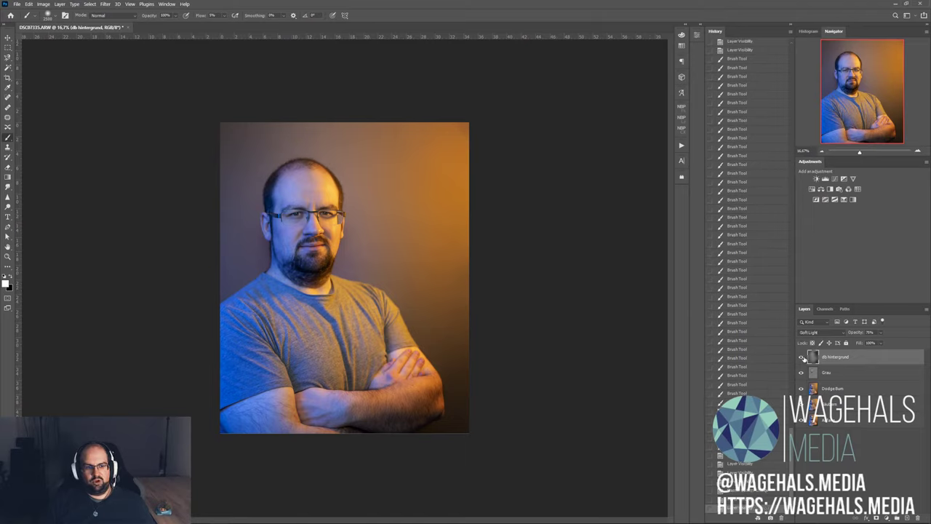
left_click(802, 358)
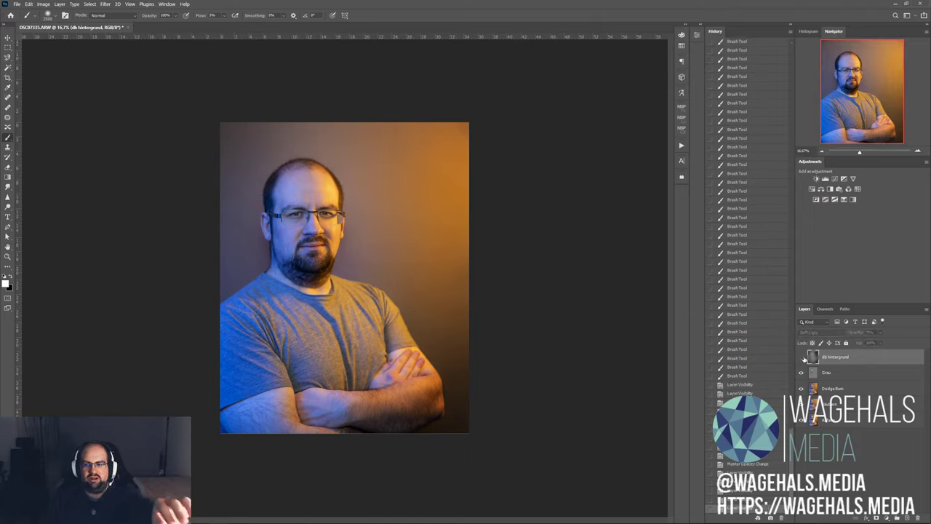
left_click(803, 358)
left_click(802, 358)
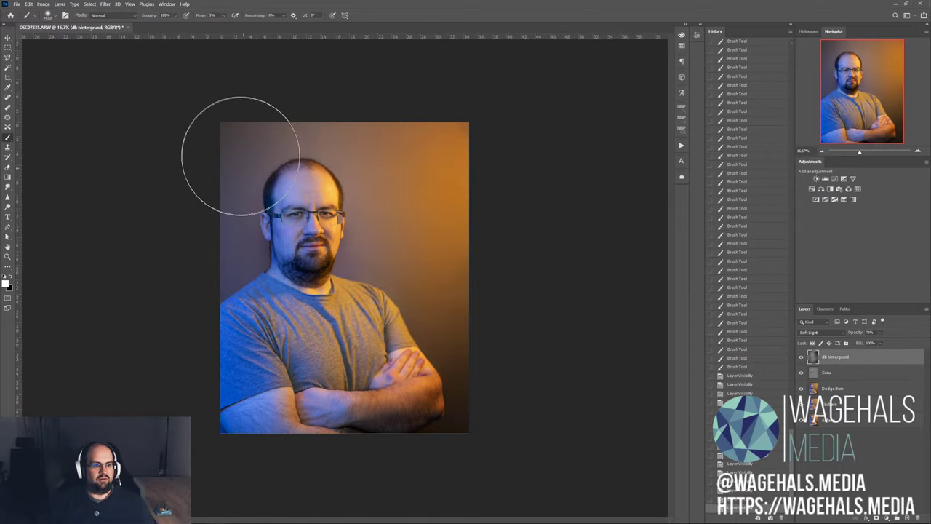
- Brush more light into the background beside the head
mouse_move(239, 156)
left_mouse_down()
mouse_move(224, 176)
mouse_move(276, 158)
left_mouse_up()
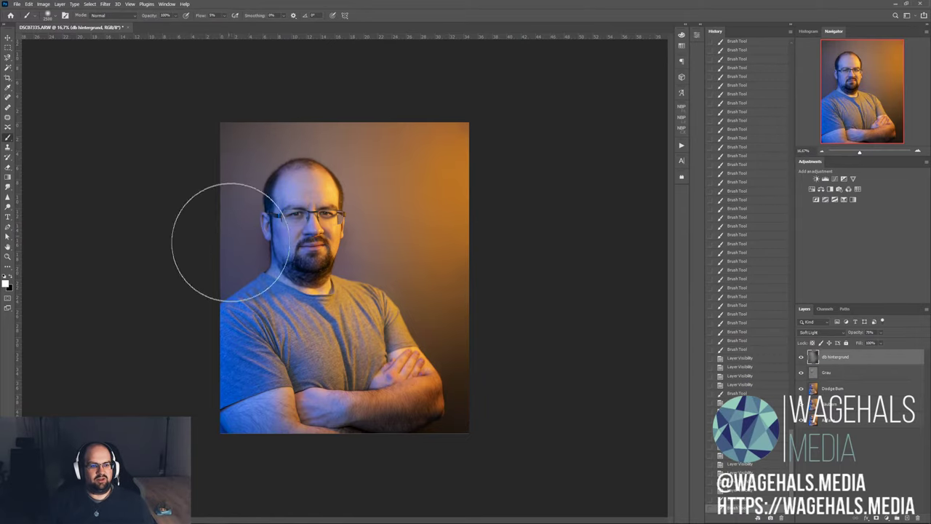
mouse_move(219, 269)
left_mouse_down()
mouse_move(203, 202)
mouse_move(210, 214)
left_mouse_up()
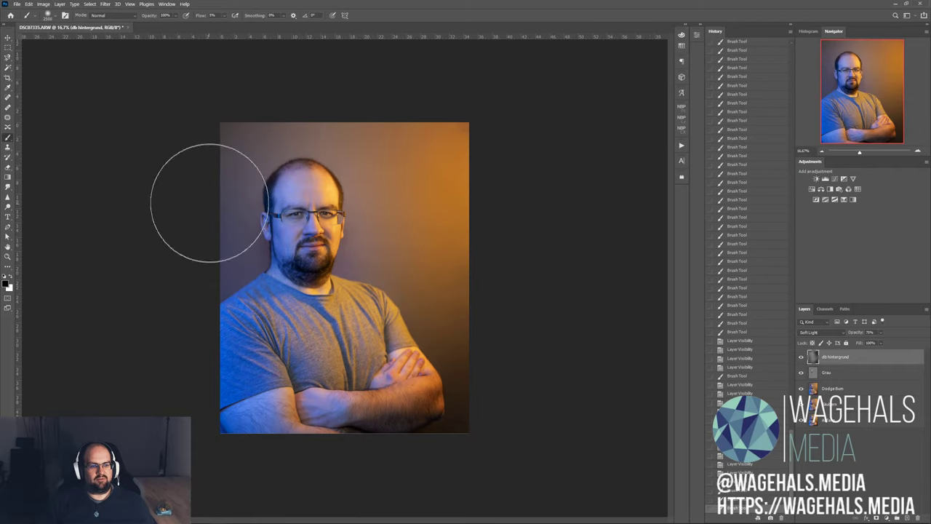
left_click_drag(456, 148, 453, 167)
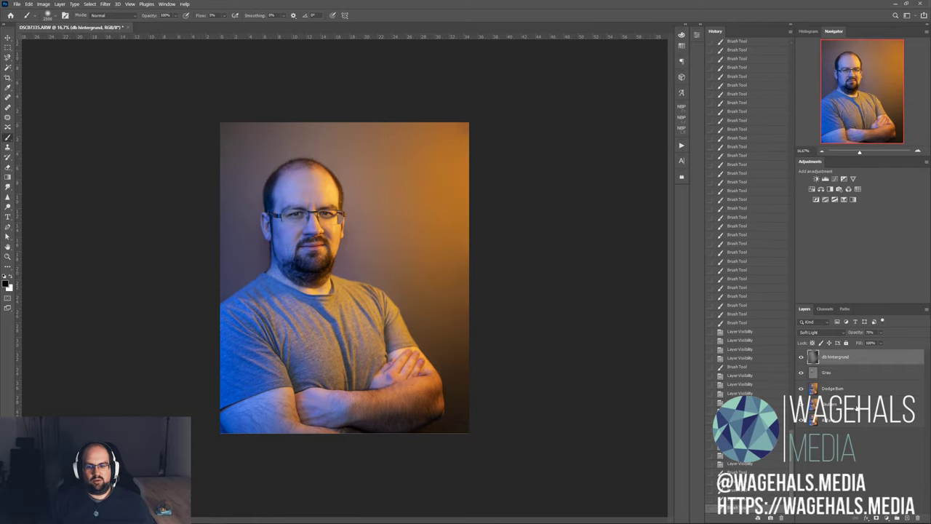
left_click(845, 391)
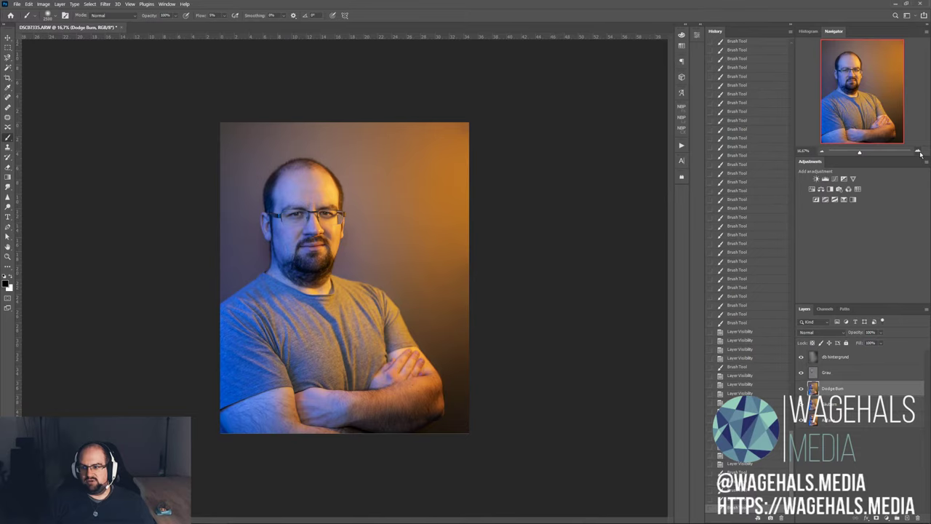
- Zoom to 50% and patch the top-right background corner with nearby content
left_click(919, 152)
left_click(919, 152)
left_click(919, 152)
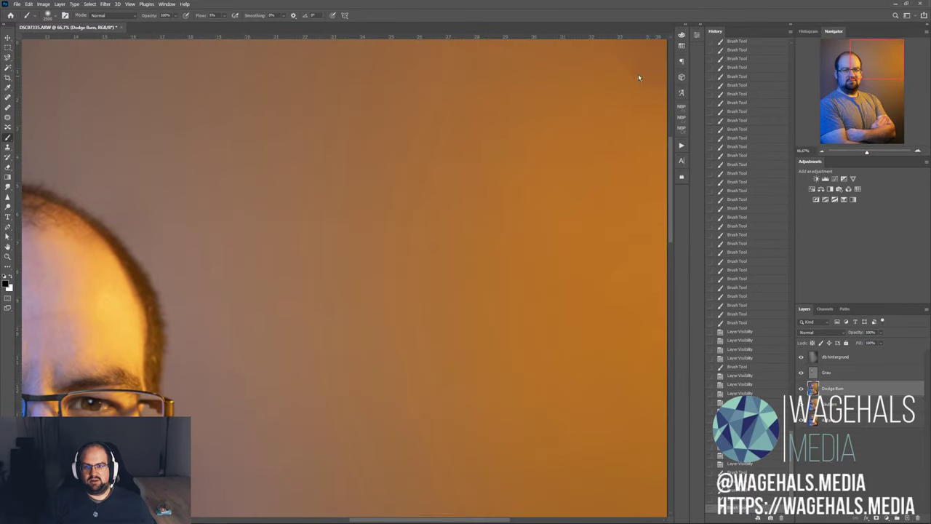
key("ctrl+minus")
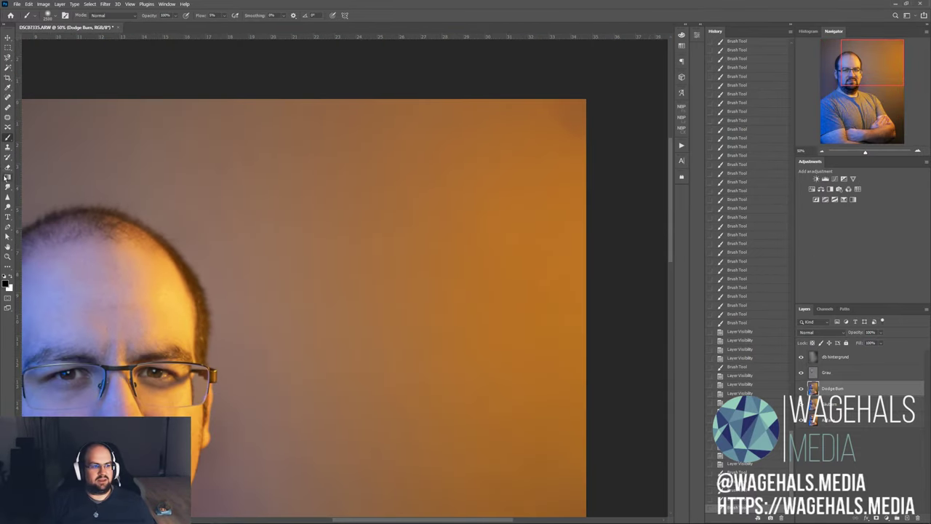
left_click(7, 118)
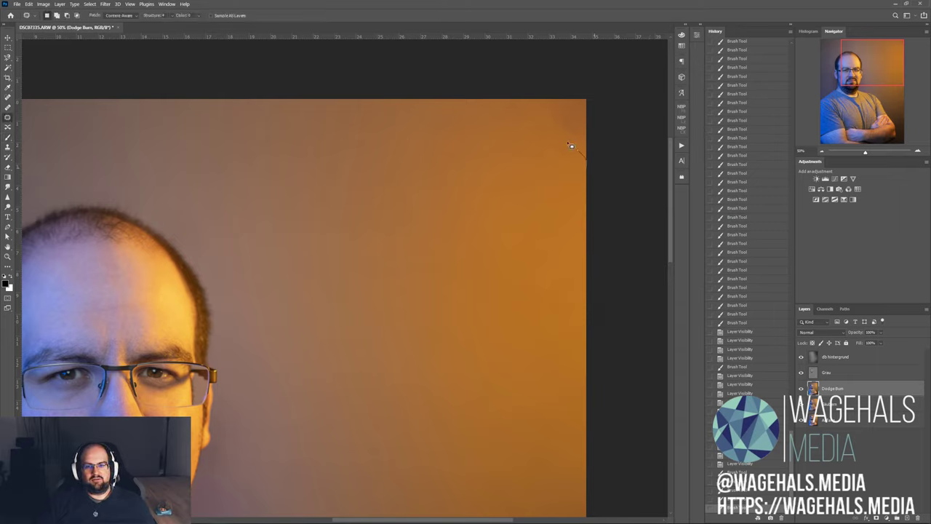
mouse_move(650, 176)
left_mouse_down()
mouse_move(633, 167)
mouse_move(611, 240)
left_mouse_up()
left_click_drag(624, 203, 618, 185)
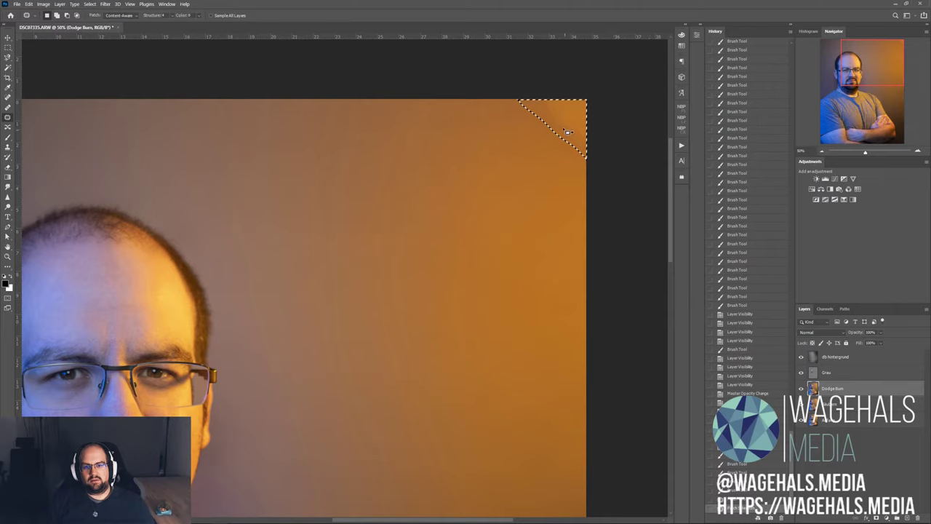
left_click_drag(568, 131, 541, 157)
key("ctrl+d")
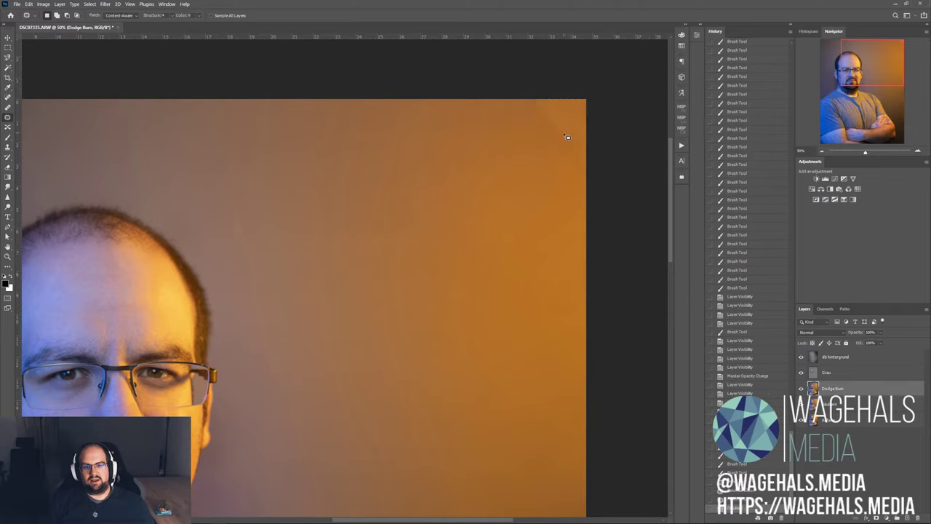
left_click_drag(585, 102, 582, 156)
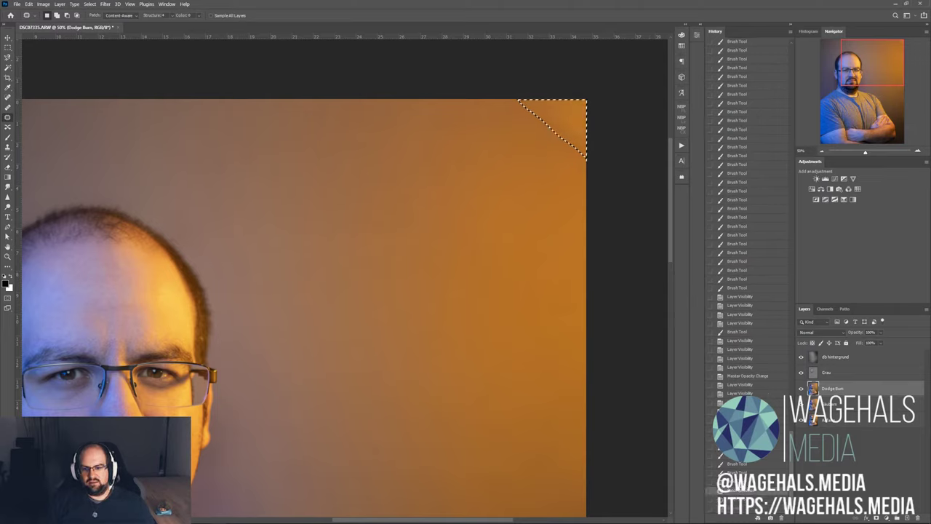
left_click_drag(553, 127, 507, 250)
key("ctrl+d")
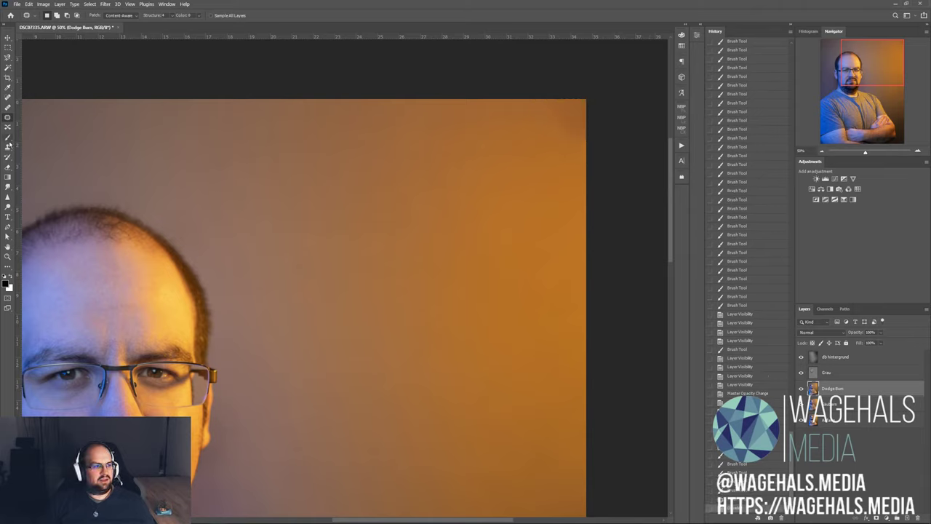
- Try cloning background onto the top-right area, then undo the clone
left_click(8, 146)
right_click(557, 194)
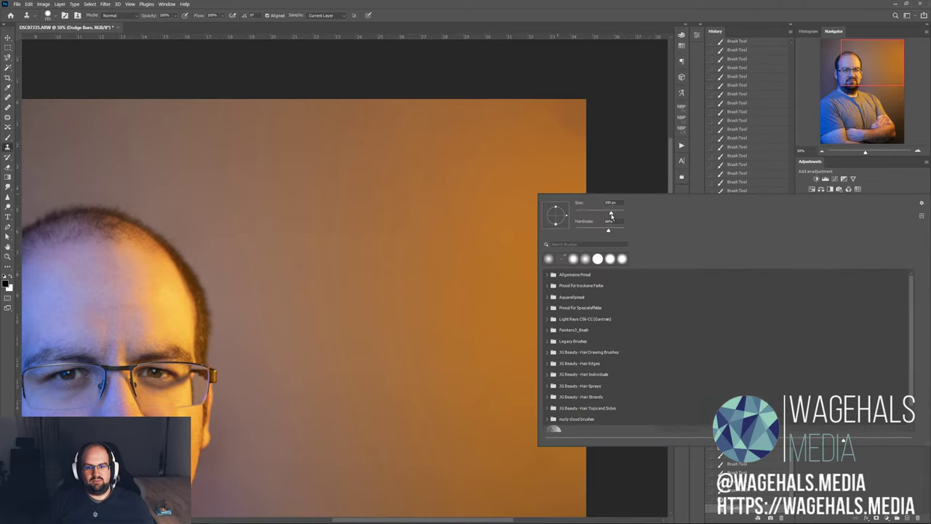
left_click(580, 160)
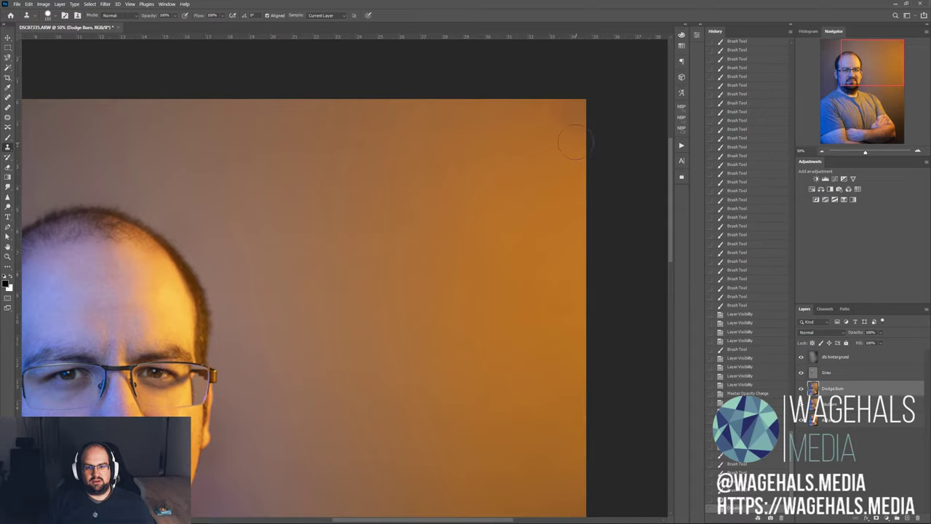
left_click(520, 179)
key("ctrl+z")
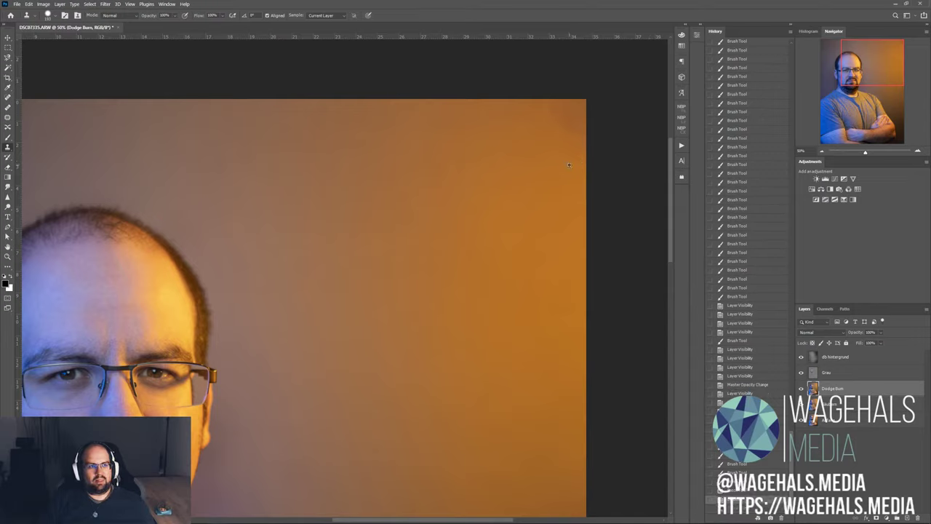
left_click(8, 107)
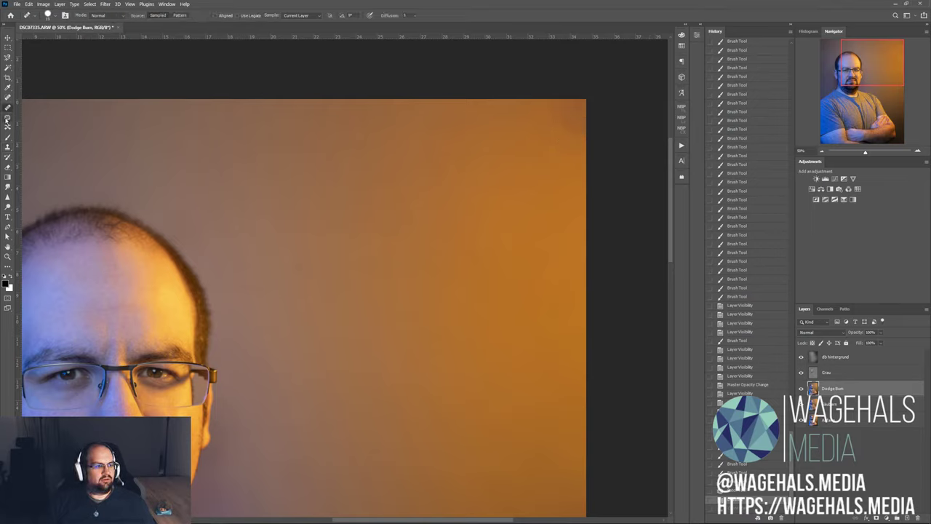
left_click(7, 116)
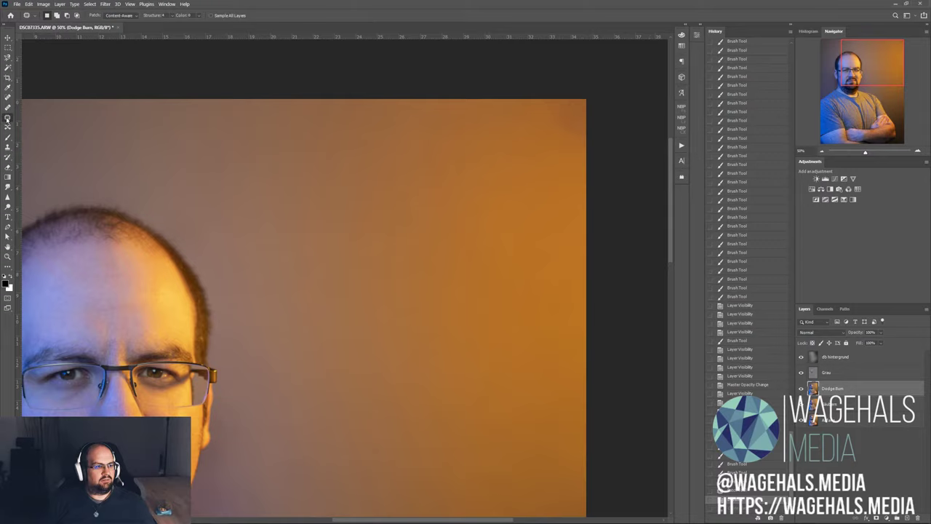
- Spot-heal the remaining dark spots in the top-right corner on the Dodge Burn layer
left_click(7, 98)
right_click(575, 124)
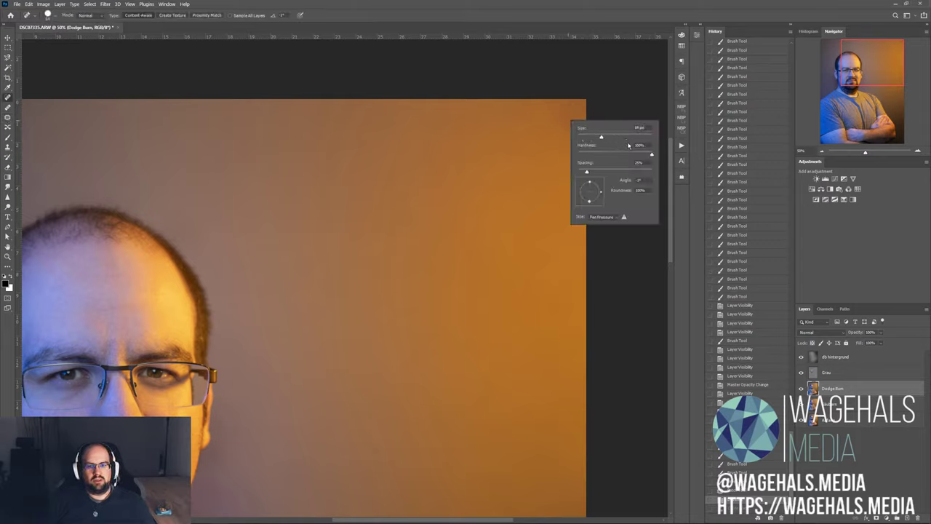
left_click_drag(531, 106, 574, 117)
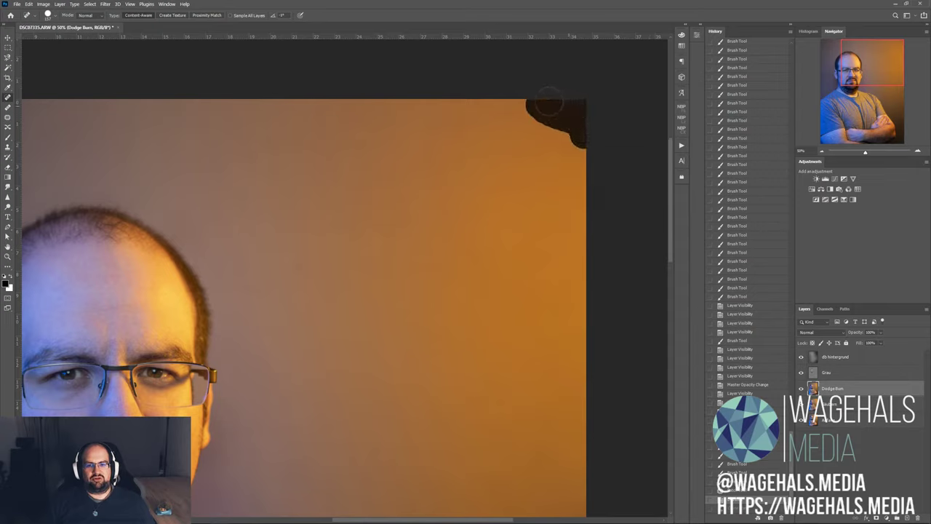
left_click_drag(558, 114, 579, 120)
left_click(556, 114)
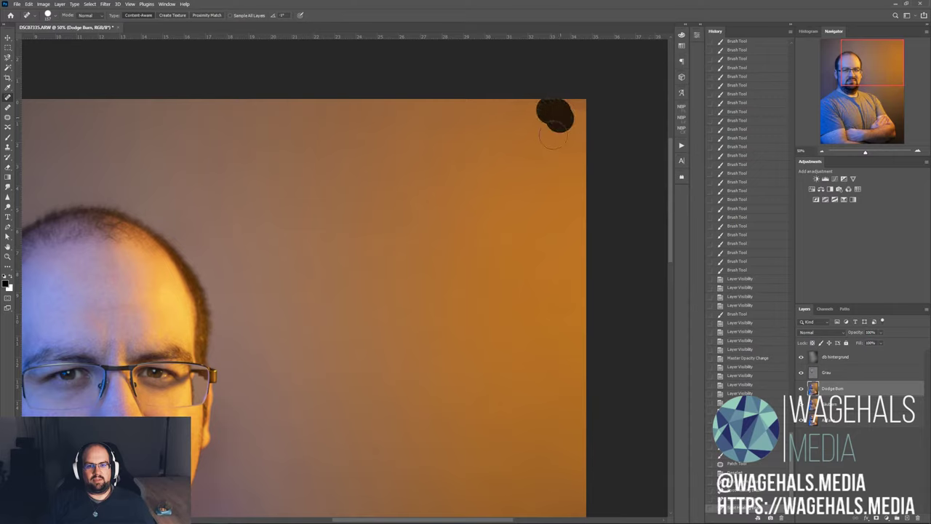
left_click(555, 106)
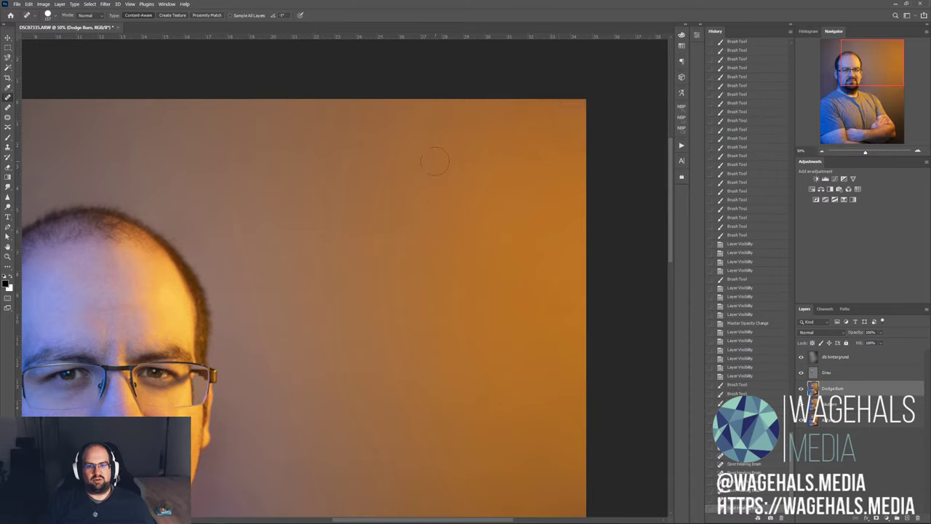
left_click(552, 112)
left_click(557, 107)
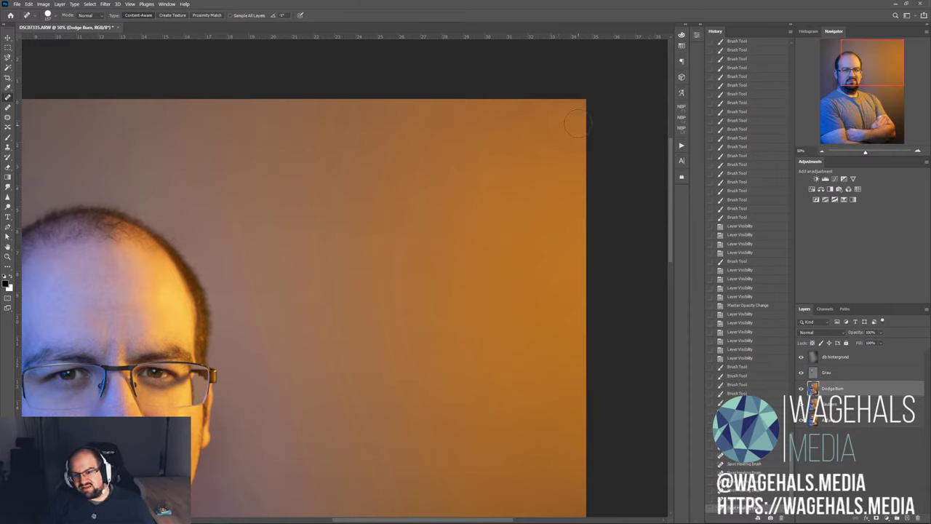
key("ctrl+minus")
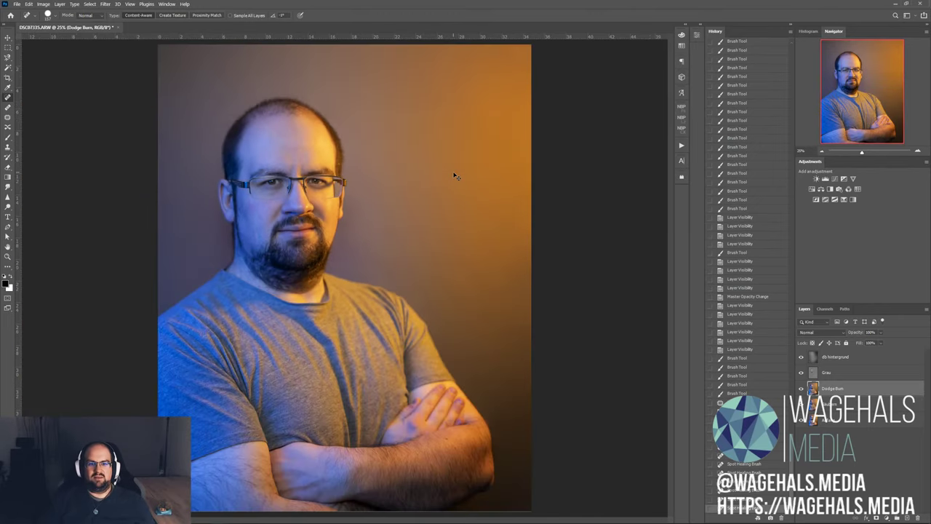
- Paint white soft-light strokes over the background and shoulders on db hintergrund
key("ctrl+minus")
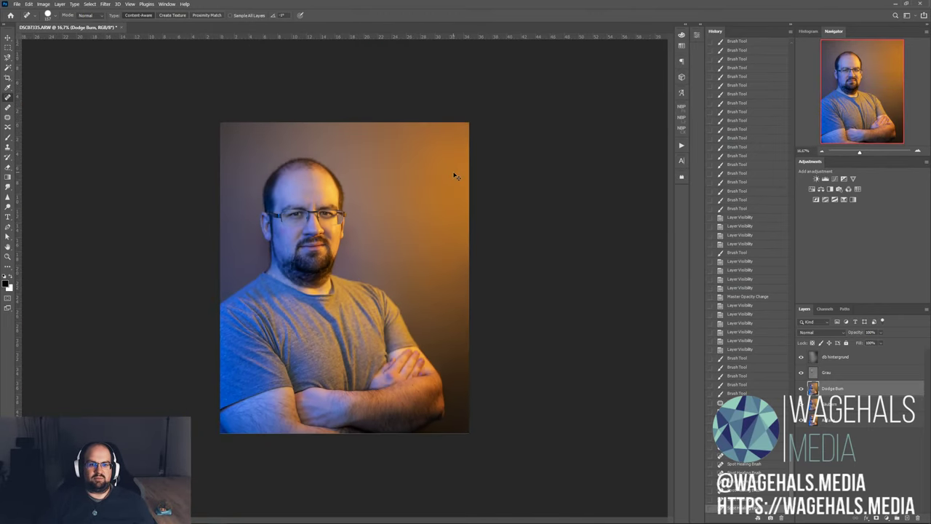
key("ctrl+minus")
key("ctrl+plus")
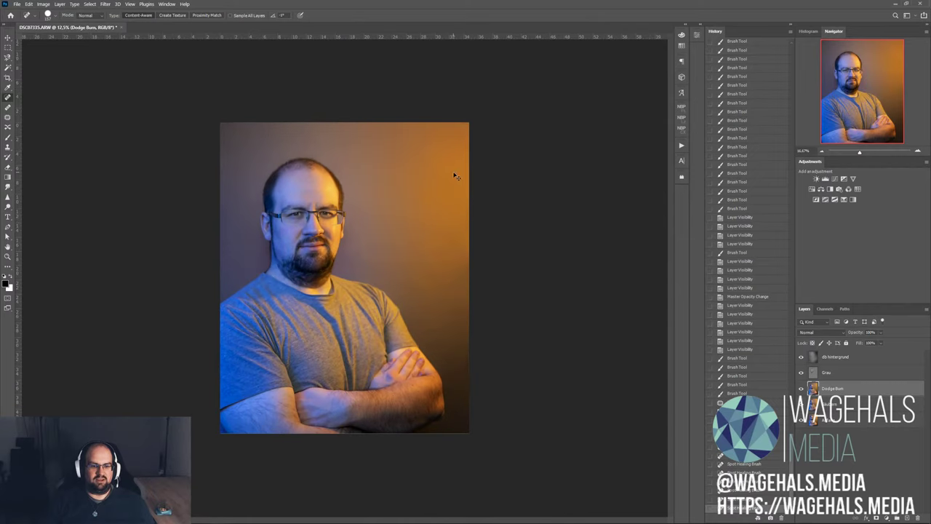
left_click(836, 356)
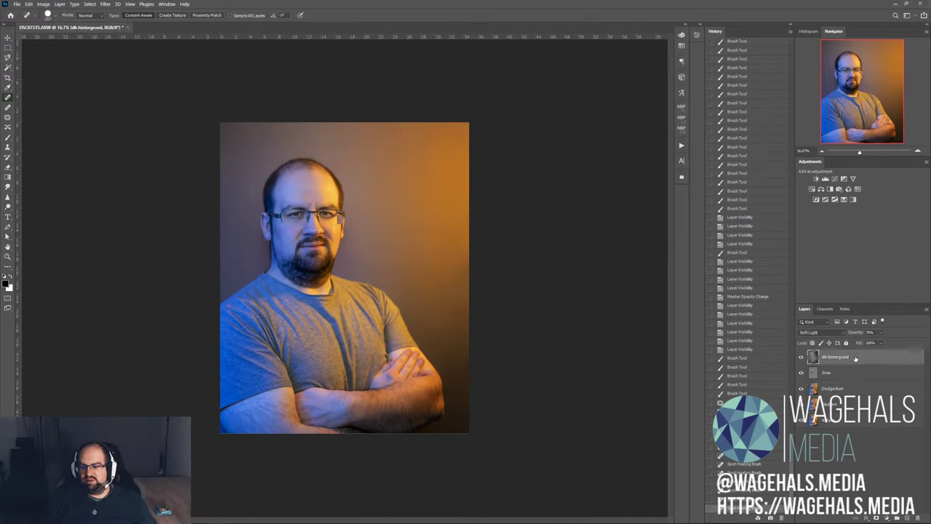
left_click(8, 137)
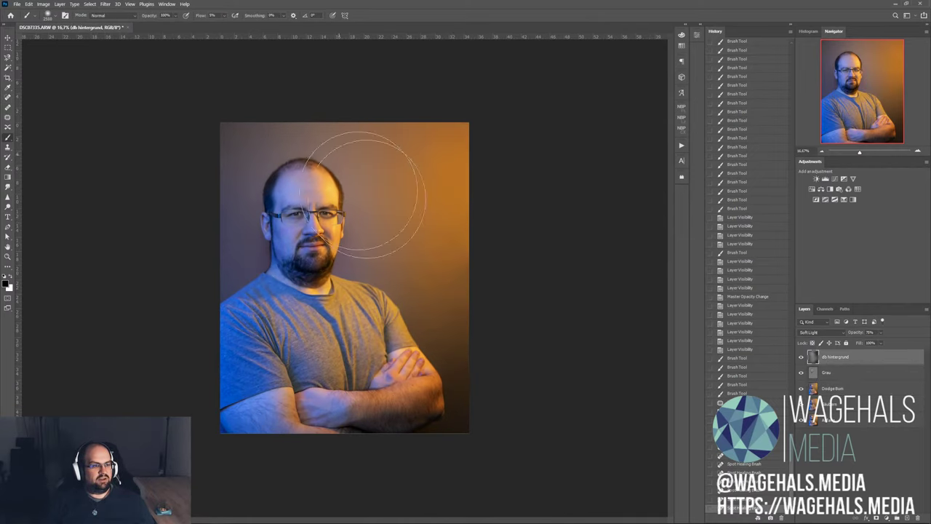
key("x")
mouse_move(430, 397)
left_mouse_down()
mouse_move(415, 418)
mouse_move(422, 380)
left_mouse_up()
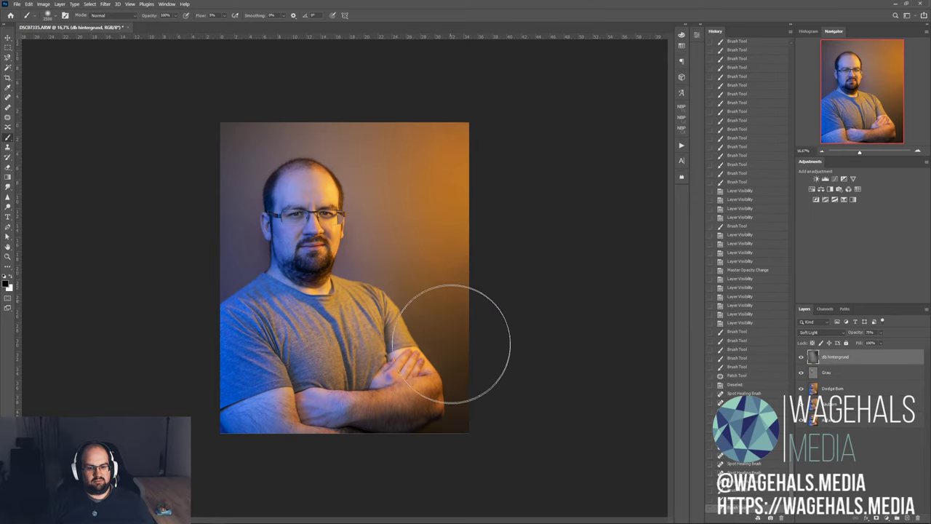
mouse_move(453, 339)
left_mouse_down()
mouse_move(436, 386)
mouse_move(461, 374)
mouse_move(457, 327)
mouse_move(436, 285)
left_mouse_up()
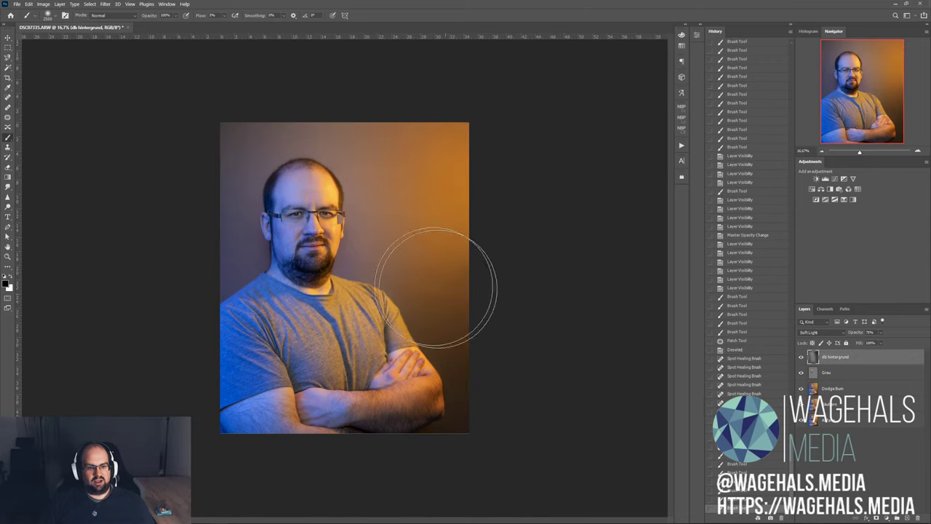
left_click_drag(229, 160, 218, 259)
mouse_move(255, 144)
left_mouse_down()
mouse_move(328, 104)
mouse_move(395, 94)
mouse_move(374, 124)
mouse_move(463, 145)
mouse_move(457, 177)
left_mouse_up()
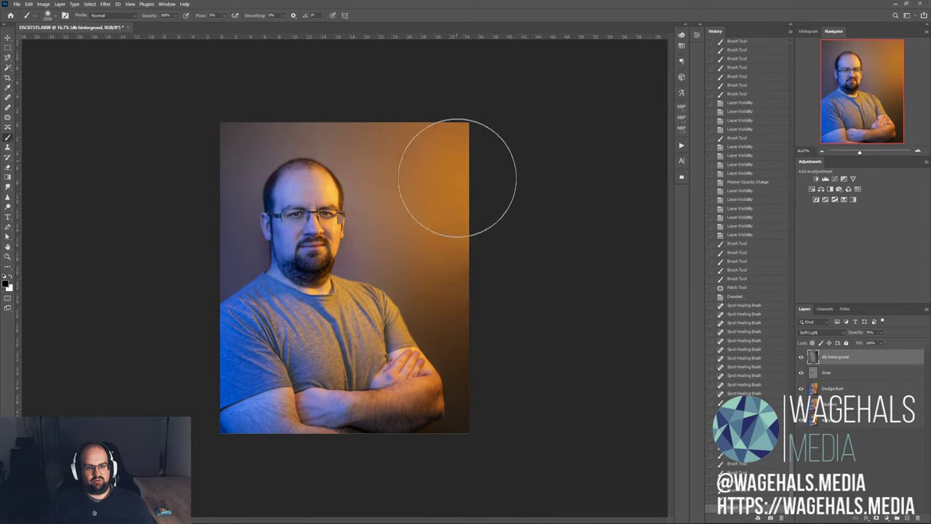
mouse_move(437, 364)
left_mouse_down()
mouse_move(422, 411)
mouse_move(441, 432)
mouse_move(386, 400)
mouse_move(374, 259)
left_mouse_up()
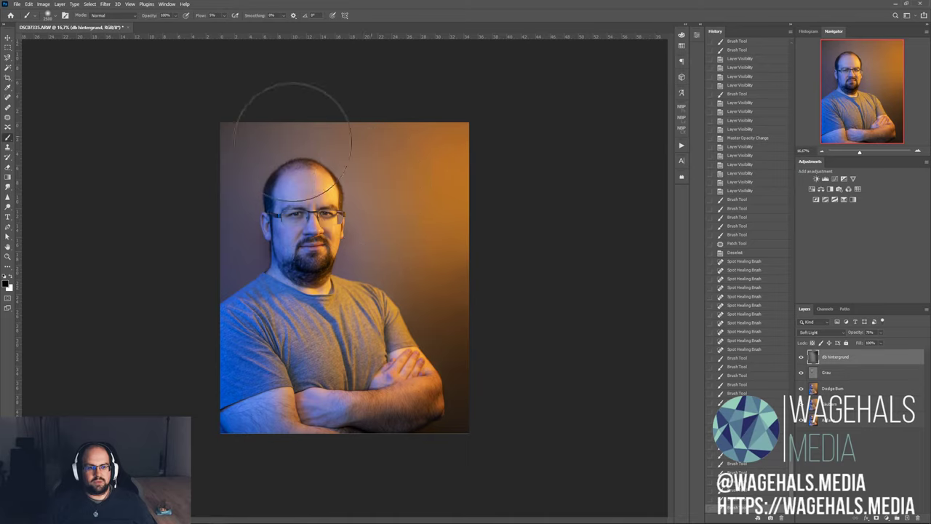
- Toggle the db hintergrund layer's visibility to compare before and after
left_click(801, 357)
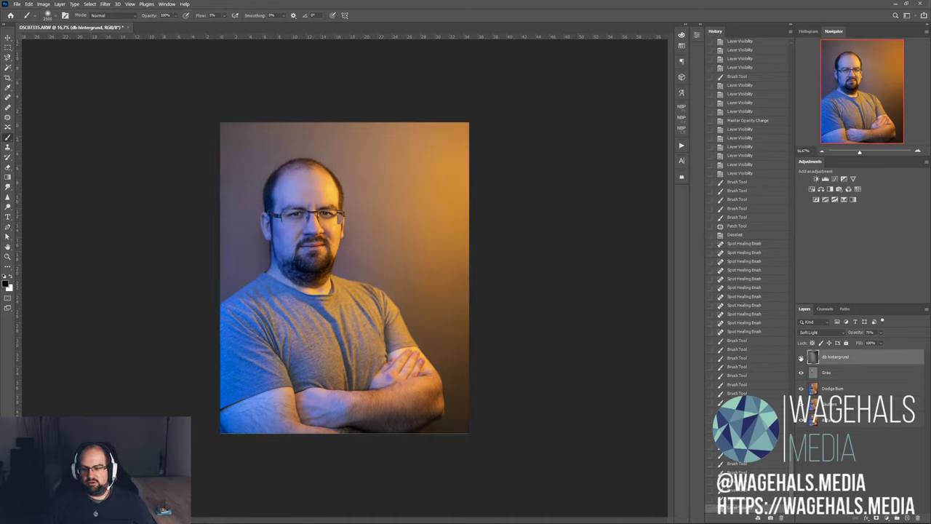
left_click(801, 420)
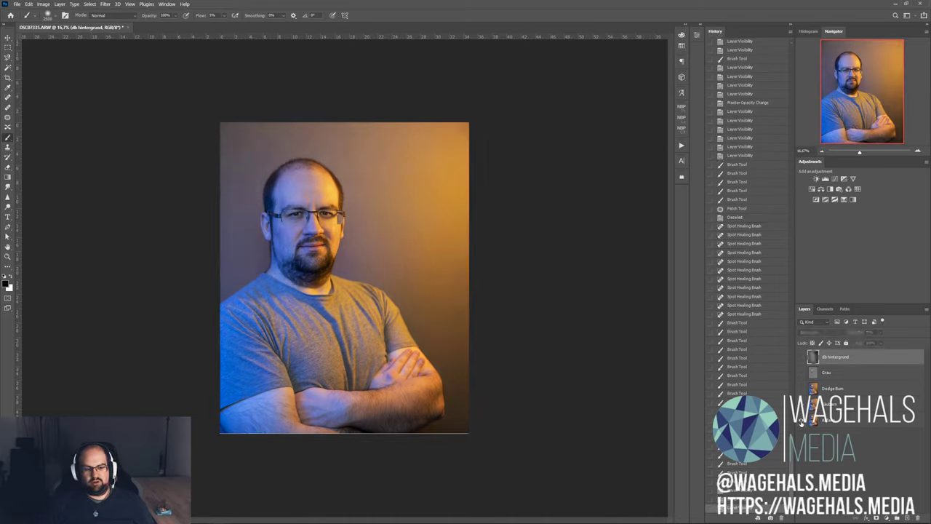
left_click(801, 421)
left_click(801, 420)
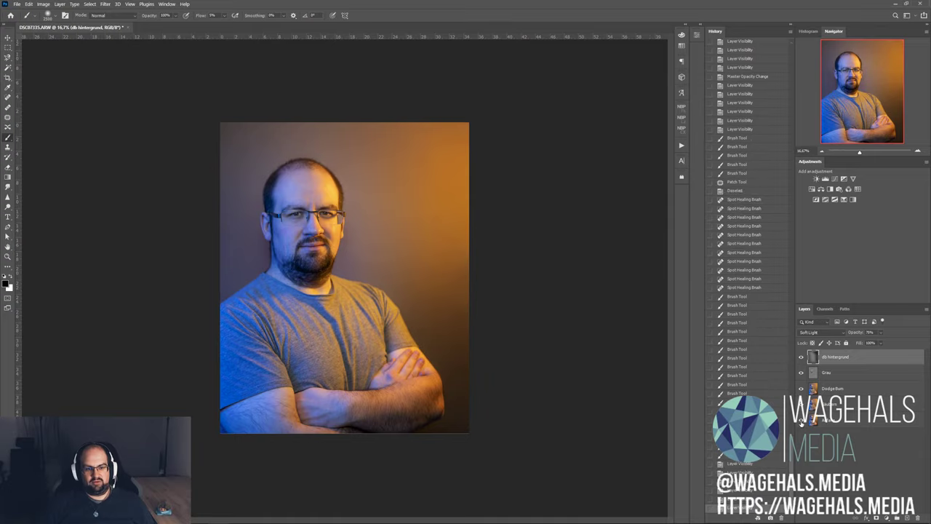
left_click(801, 421)
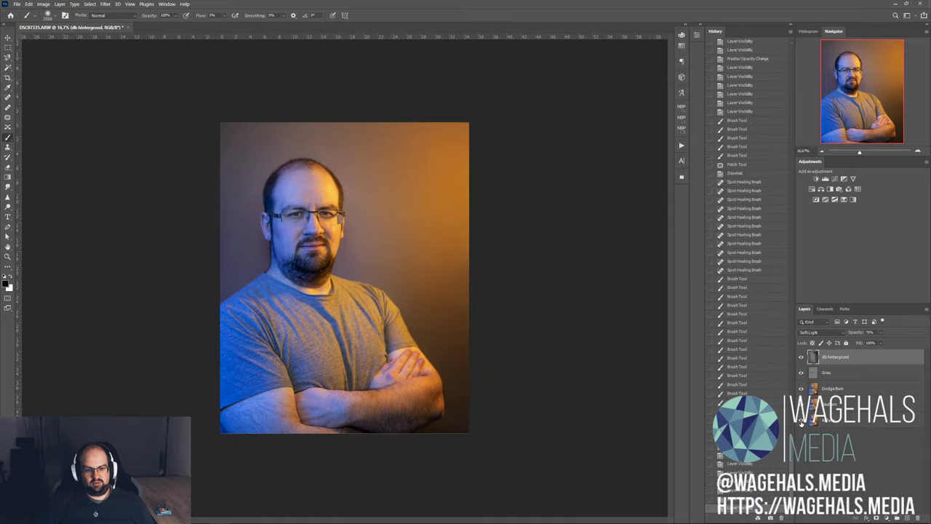
left_click(829, 372)
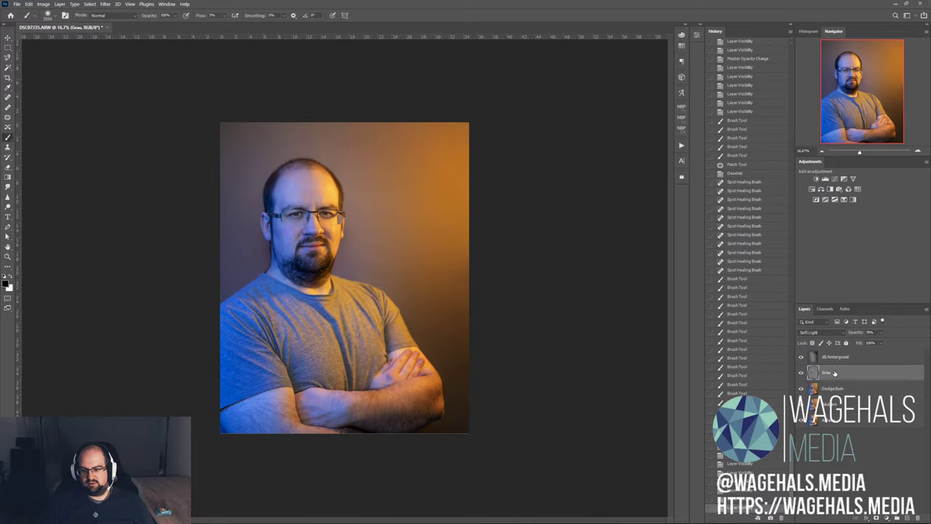
- Adjust brush size and opacity, then paint along the cheek and beard edge on Grau
right_click(313, 274)
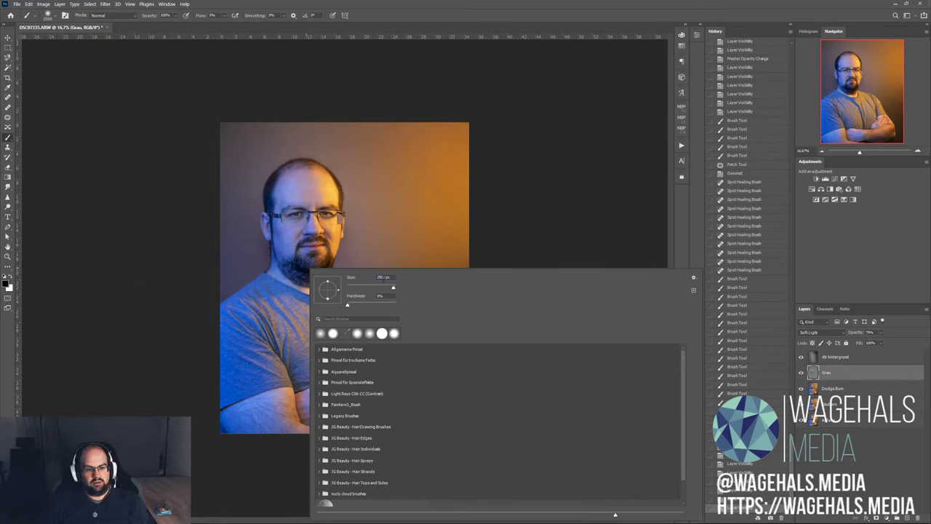
type("2")
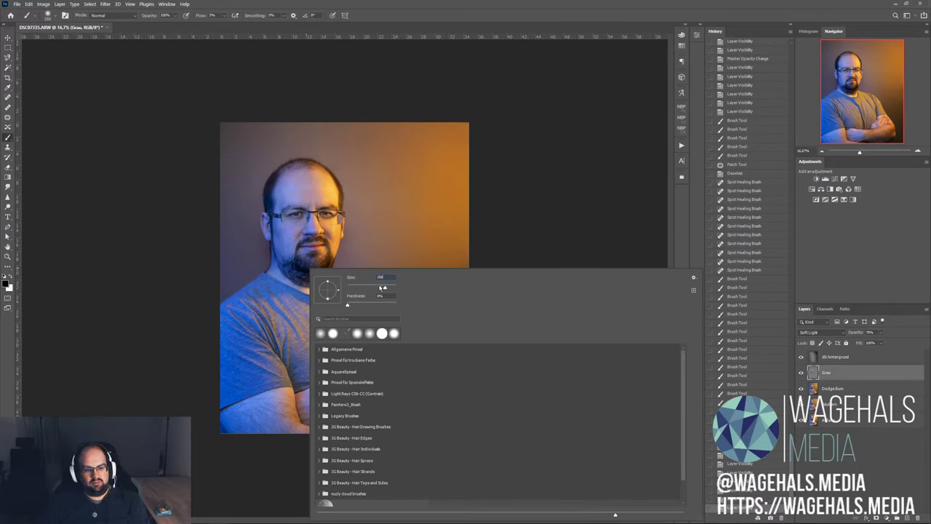
key("Return")
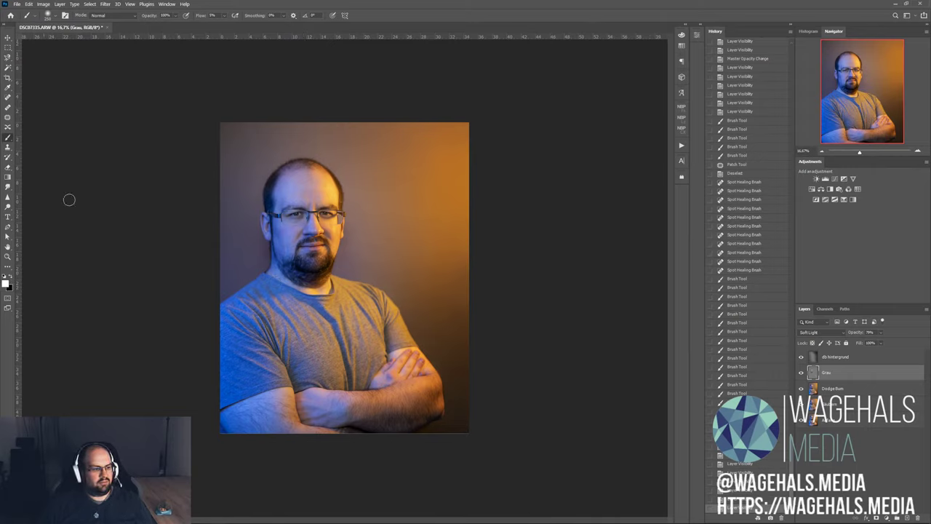
left_click(167, 15)
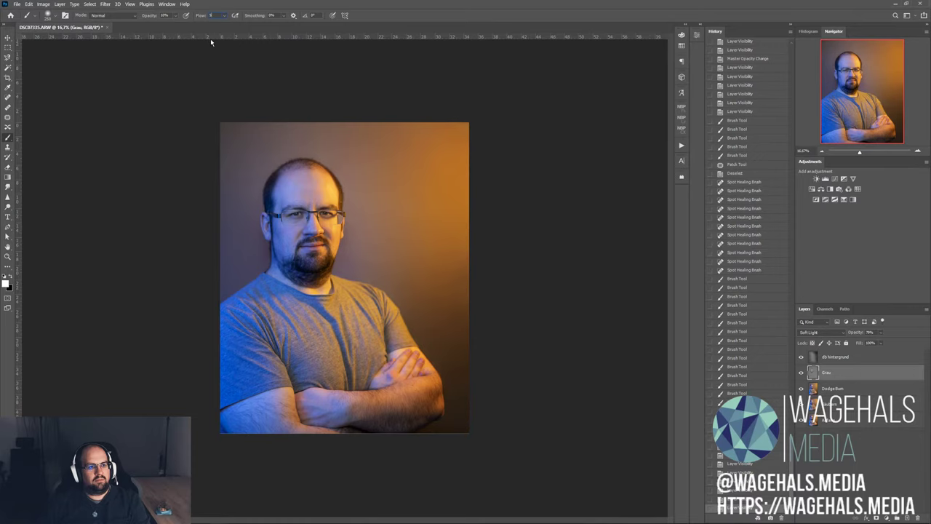
key("ctrl+plus")
key("ctrl+plus")
right_click(276, 230)
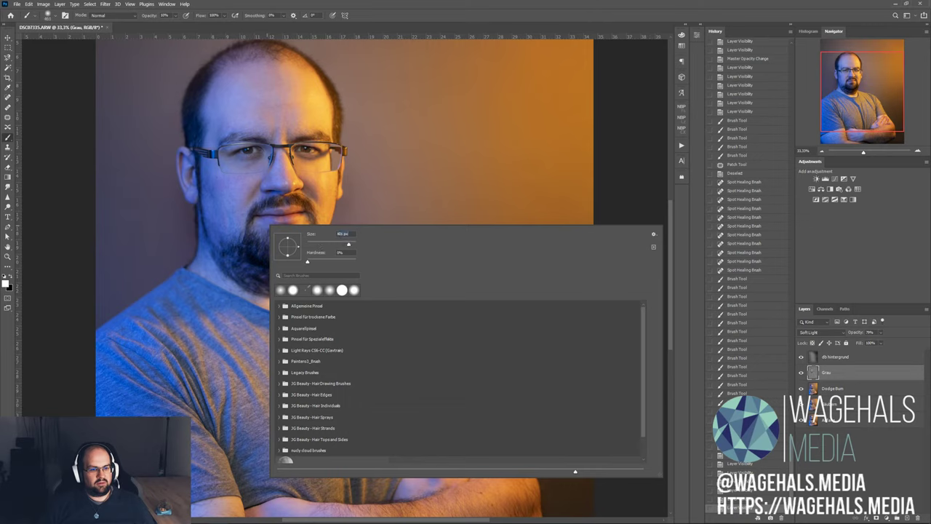
left_click(216, 191)
left_click(218, 190)
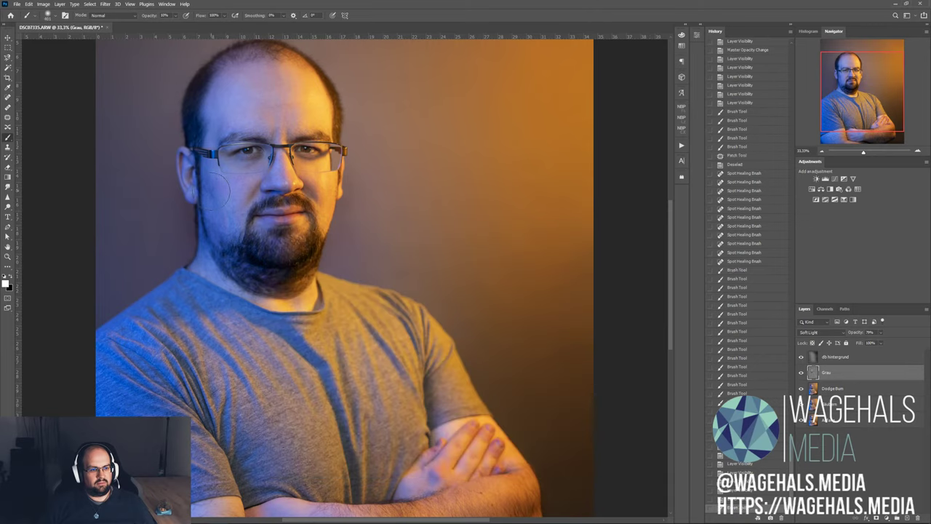
mouse_move(219, 236)
left_mouse_down()
mouse_move(211, 247)
mouse_move(237, 262)
left_mouse_up()
mouse_move(211, 169)
left_mouse_down()
mouse_move(320, 182)
mouse_move(325, 201)
left_mouse_up()
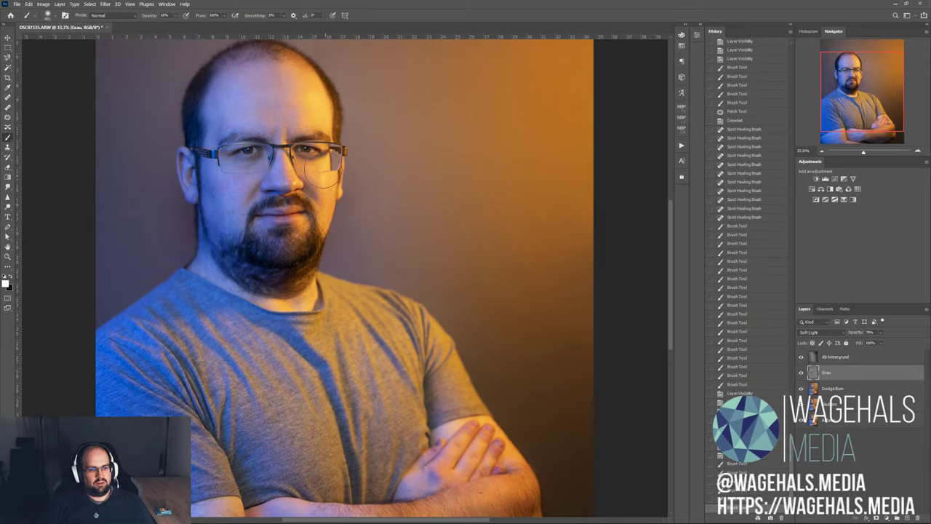
- Hide and show the Grau layer to compare, leaving it visible
key("ctrl+plus")
scroll(338, 109, "up", 1)
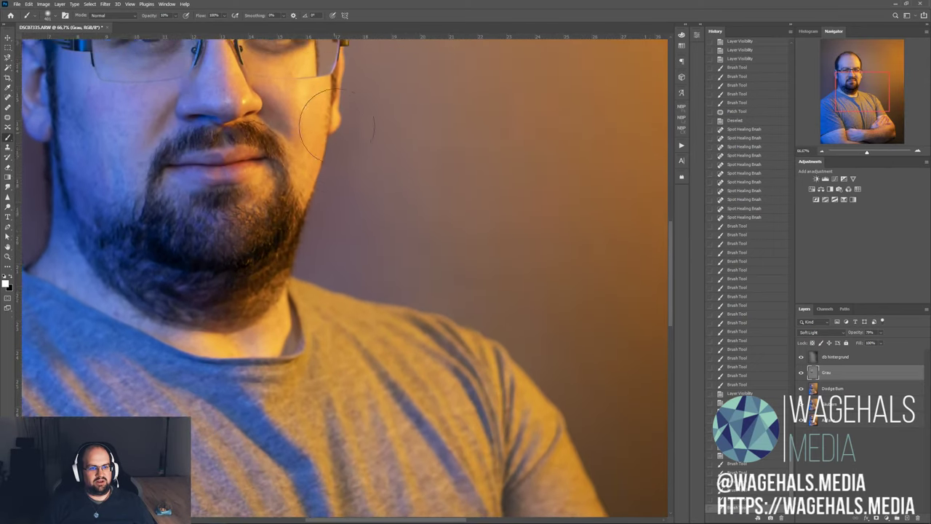
scroll(320, 112, "down", 2)
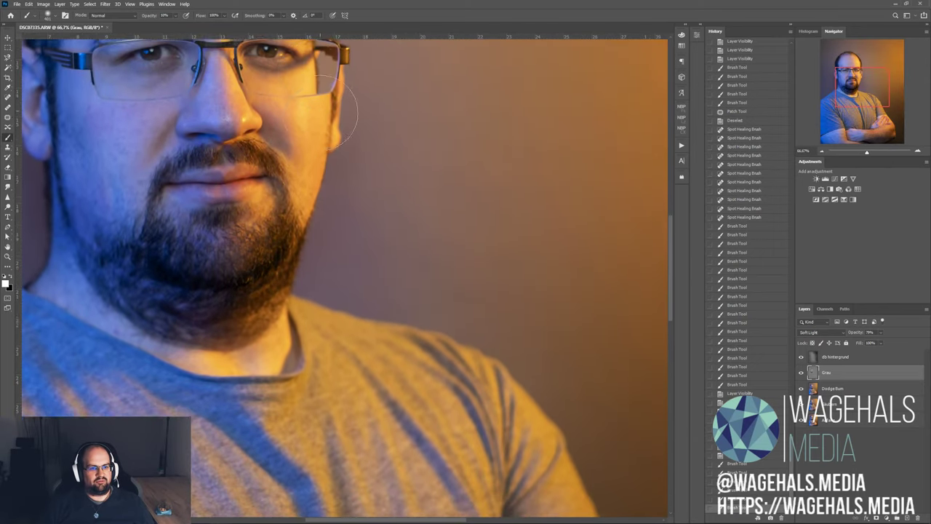
scroll(324, 121, "down", 2)
scroll(324, 120, "down", 2)
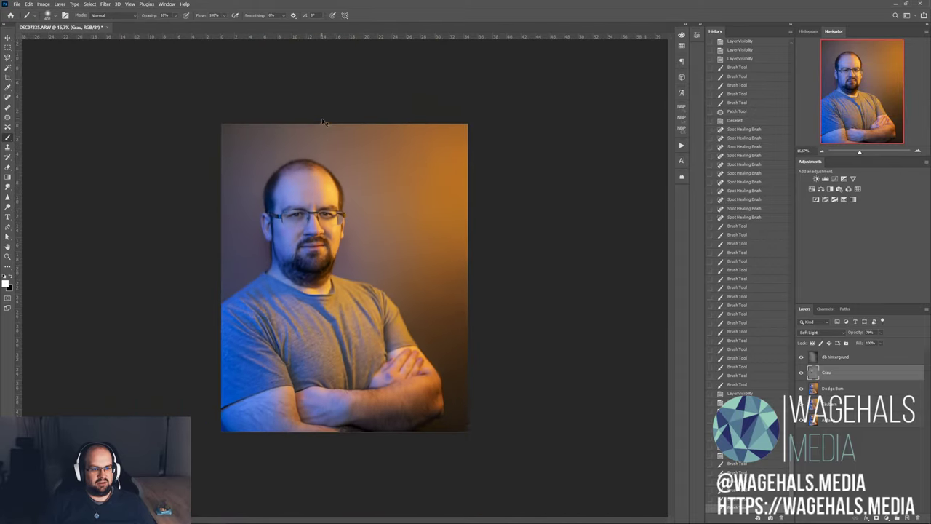
scroll(323, 118, "down", 1)
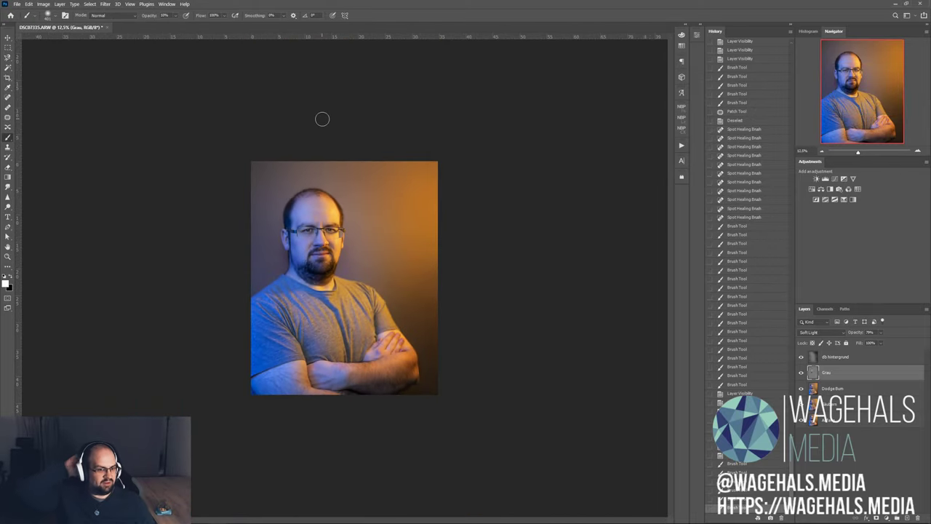
key("ctrl+plus")
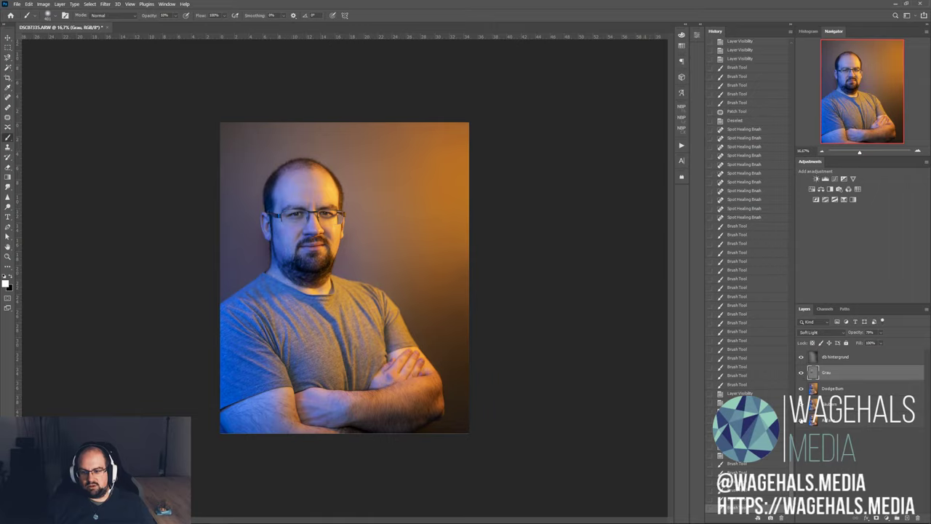
left_click(801, 372)
left_click(801, 372)
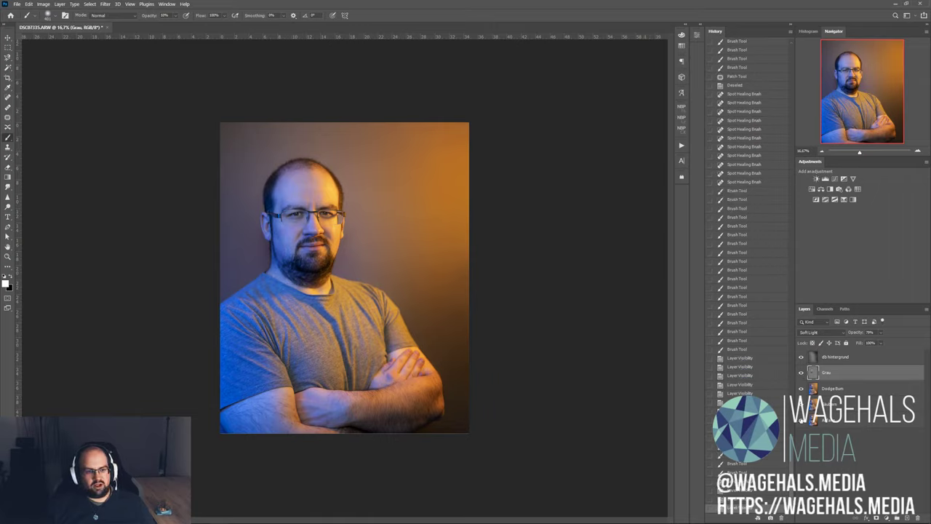
left_click(801, 373)
left_click(801, 372)
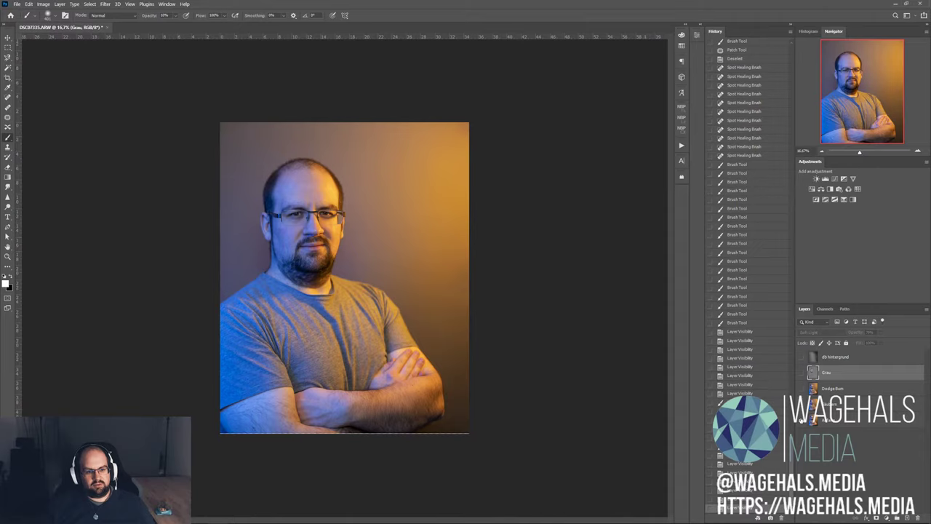
left_click(800, 372)
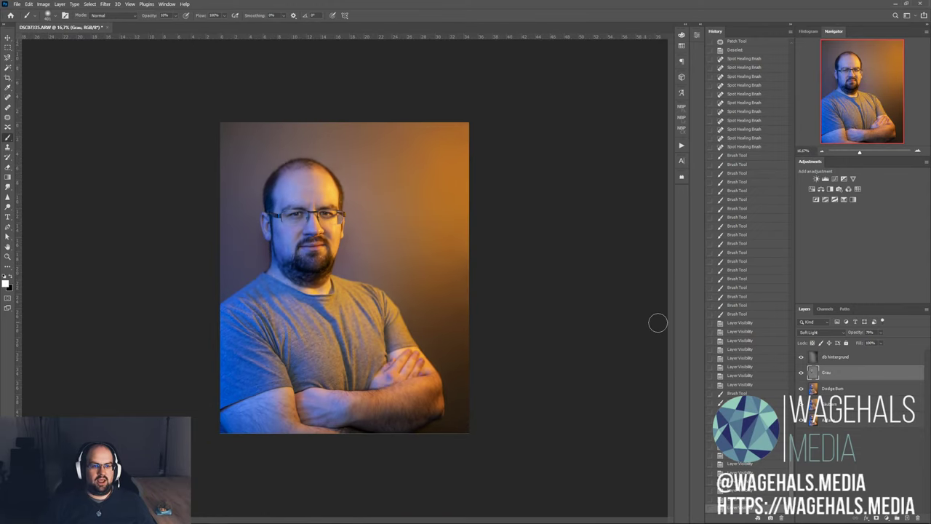
left_click(885, 360)
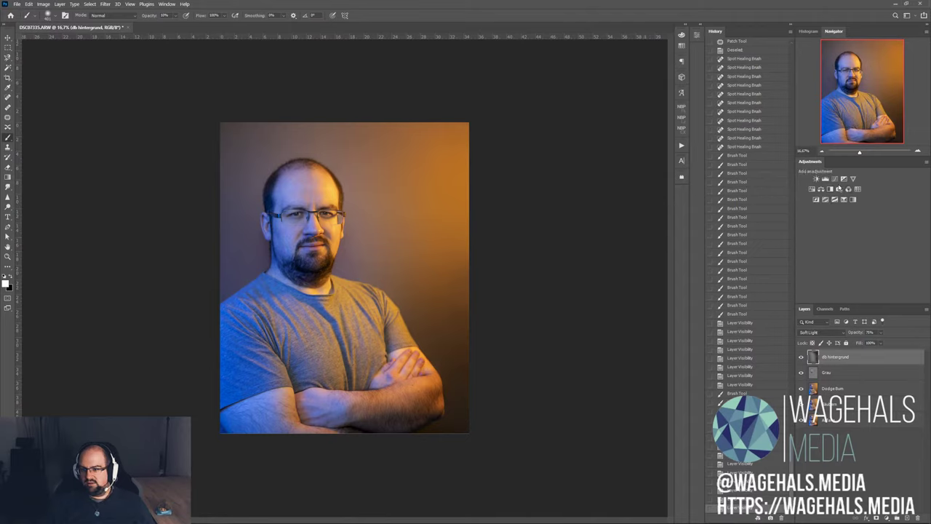
- Select the db hintergrund layer so new adjustments are added directly above it
left_click(821, 190)
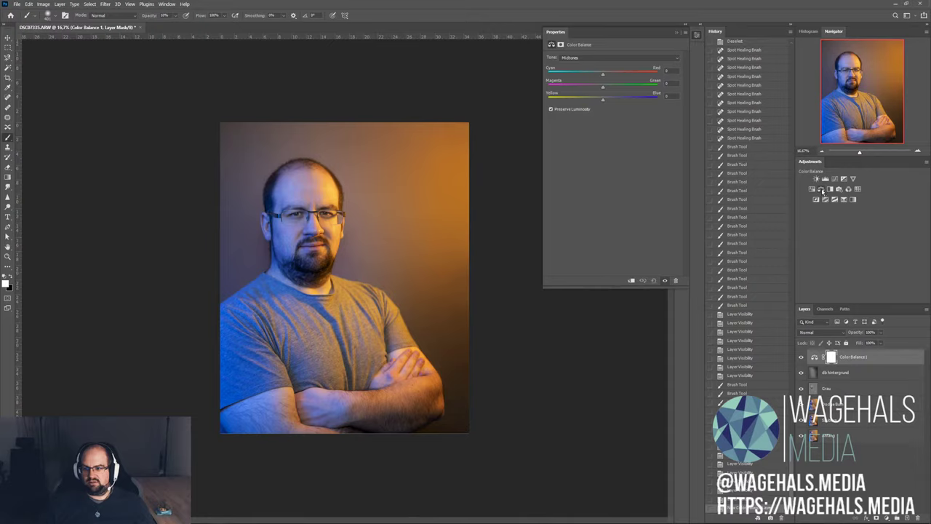
- Target the Color Balance 1 layer and reopen its Properties with the Midtones sliders at neutral
left_click(822, 357)
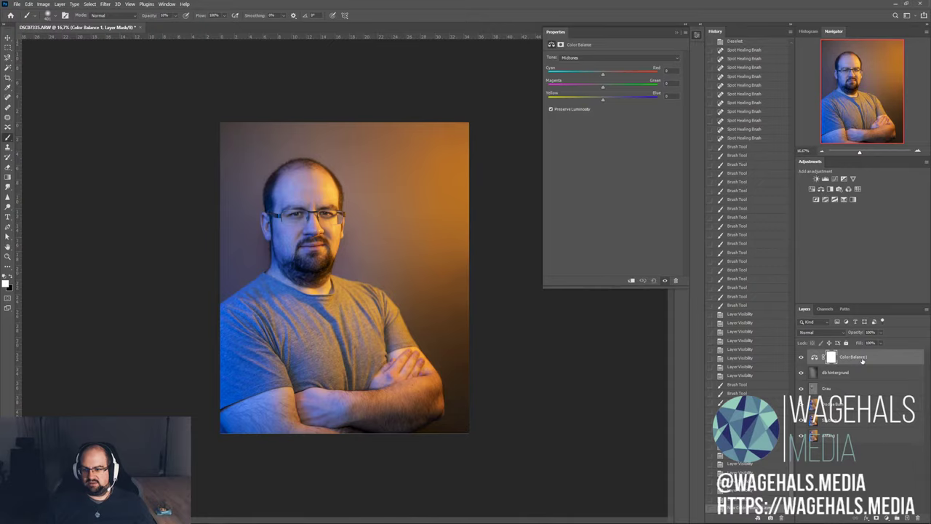
left_click(801, 357)
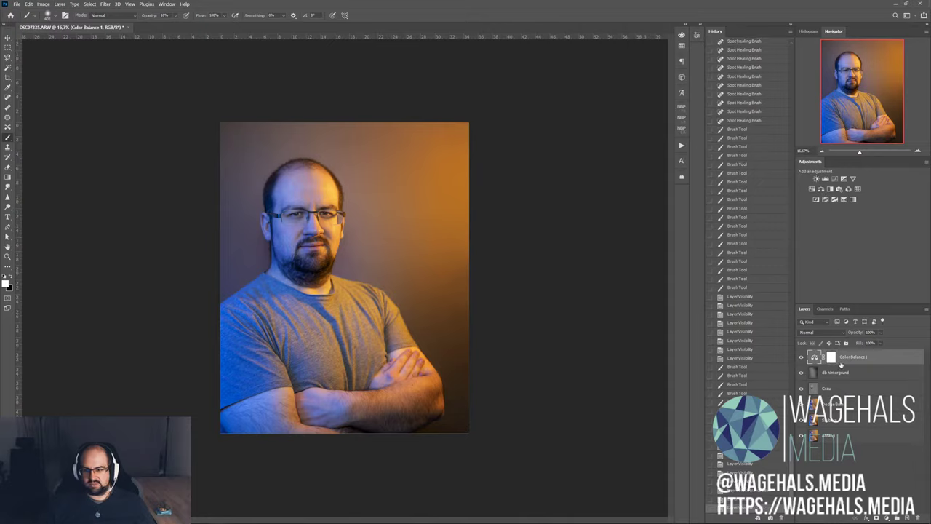
double_click(814, 357)
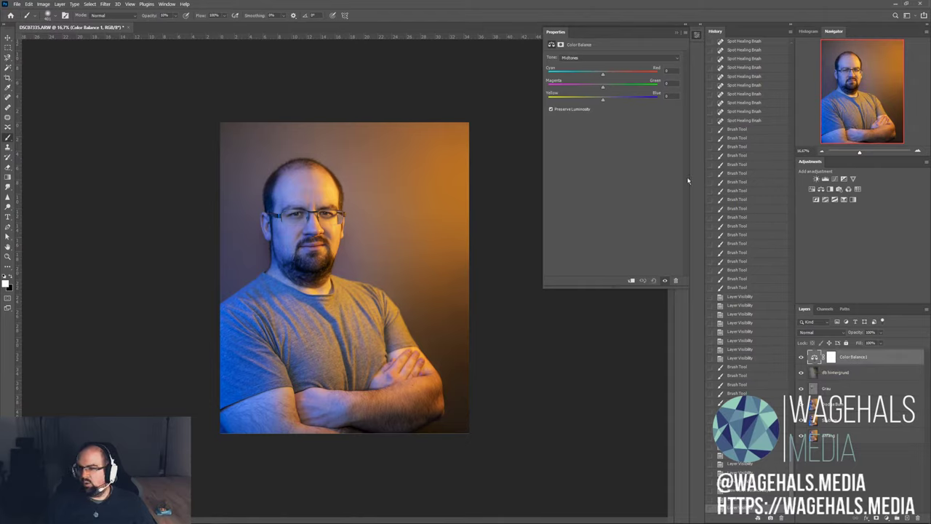
- Shift the Color Balance Highlights toward cyan
left_click(610, 58)
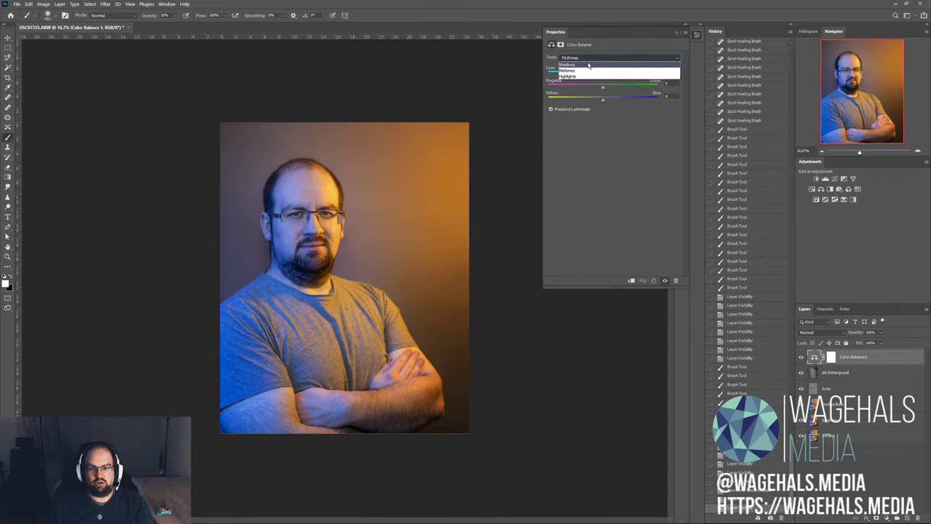
left_click(580, 69)
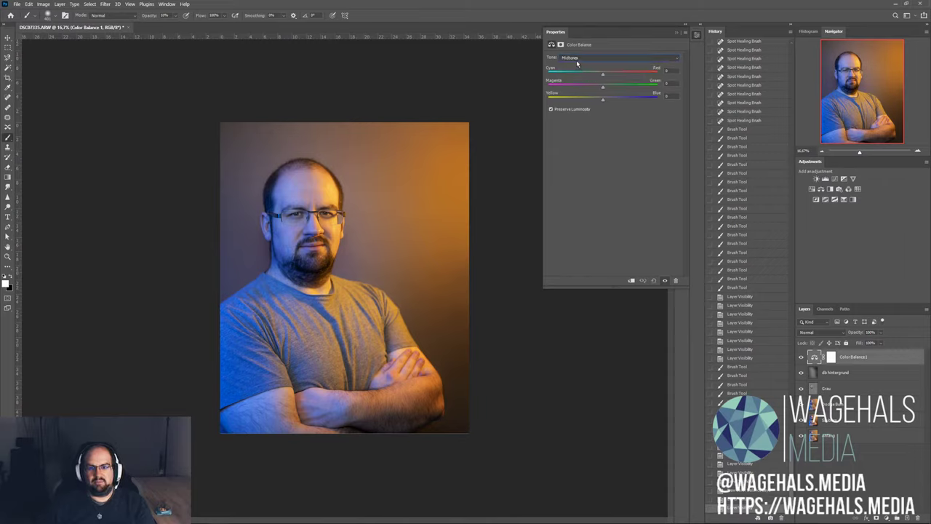
left_click(575, 58)
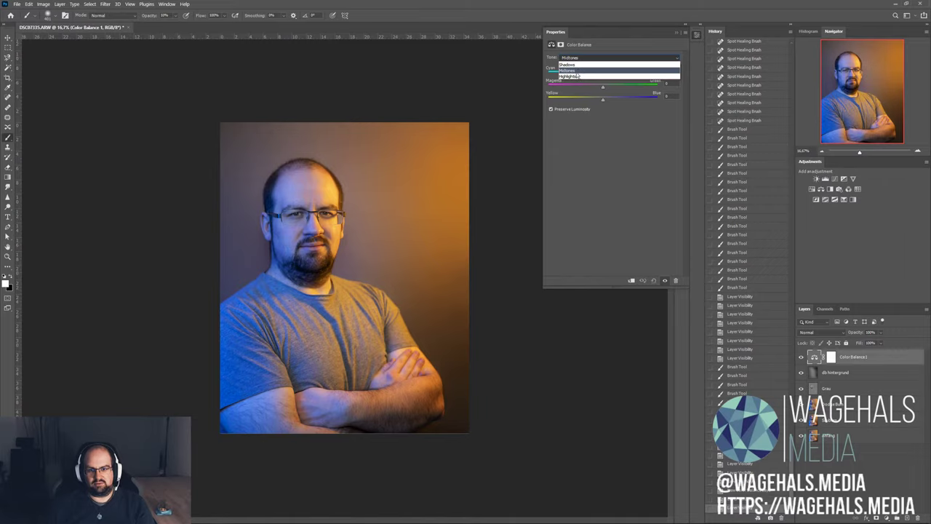
left_click(577, 76)
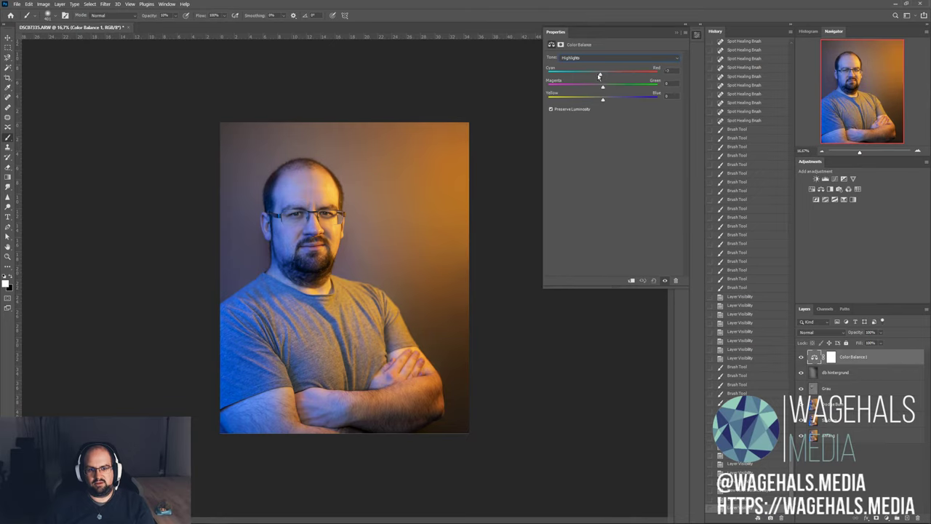
mouse_move(600, 76)
left_mouse_down()
mouse_move(556, 79)
mouse_move(647, 86)
mouse_move(584, 86)
mouse_move(617, 103)
mouse_move(581, 102)
mouse_move(606, 104)
left_mouse_up()
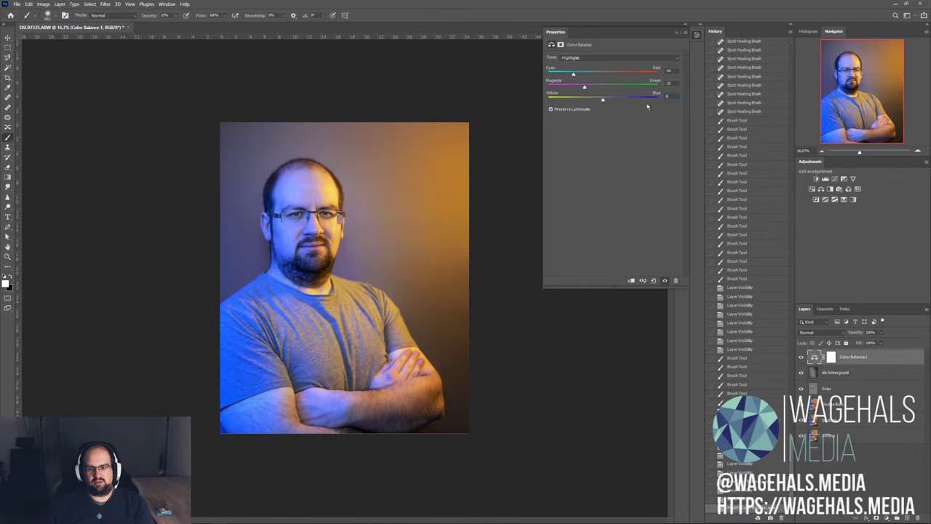
- Push the Midtones toward red and blue, and the Shadows toward blue
left_click(619, 57)
left_click(578, 70)
mouse_move(603, 87)
left_mouse_down()
mouse_move(636, 88)
mouse_move(602, 95)
mouse_move(631, 75)
mouse_move(630, 99)
mouse_move(616, 112)
mouse_move(643, 109)
left_mouse_up()
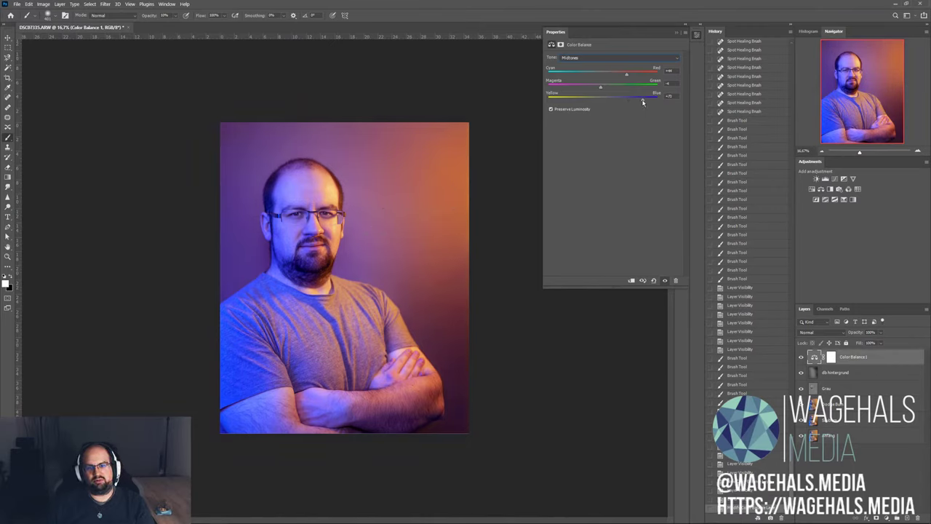
left_click(597, 59)
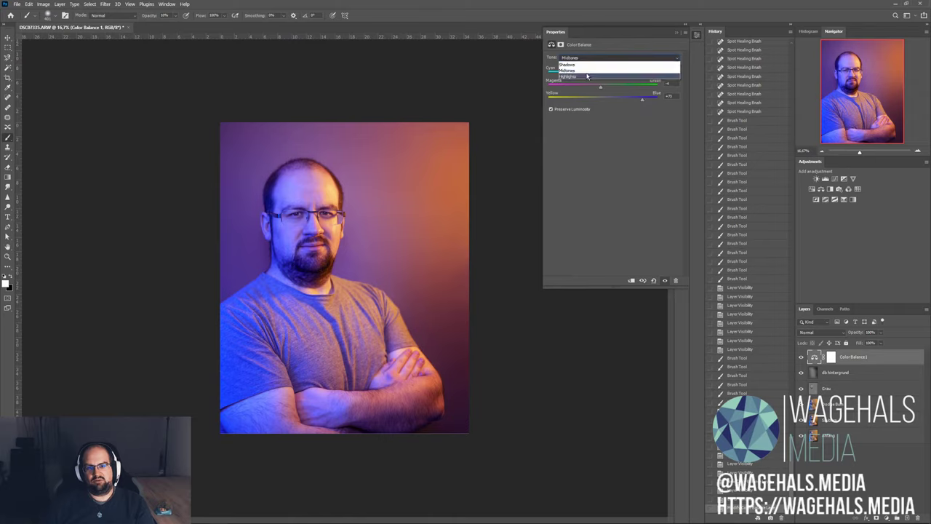
left_click(589, 67)
mouse_move(604, 104)
left_mouse_down()
mouse_move(624, 100)
mouse_move(595, 103)
left_mouse_up()
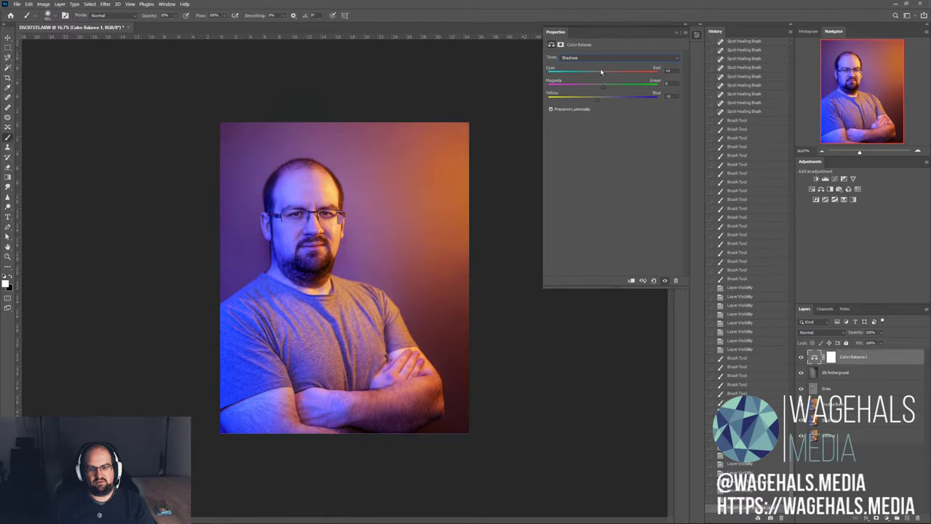
- Reduce red in the Midtones, then compare the portrait with and without Color Balance
left_click(601, 58)
mouse_move(625, 74)
left_mouse_down()
mouse_move(603, 76)
mouse_move(613, 76)
left_mouse_up()
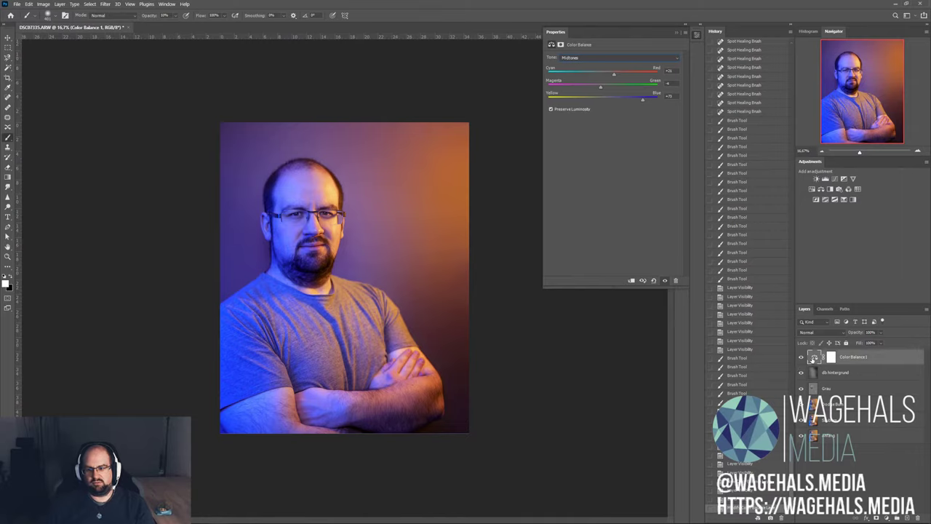
left_click(813, 358)
left_click(801, 357)
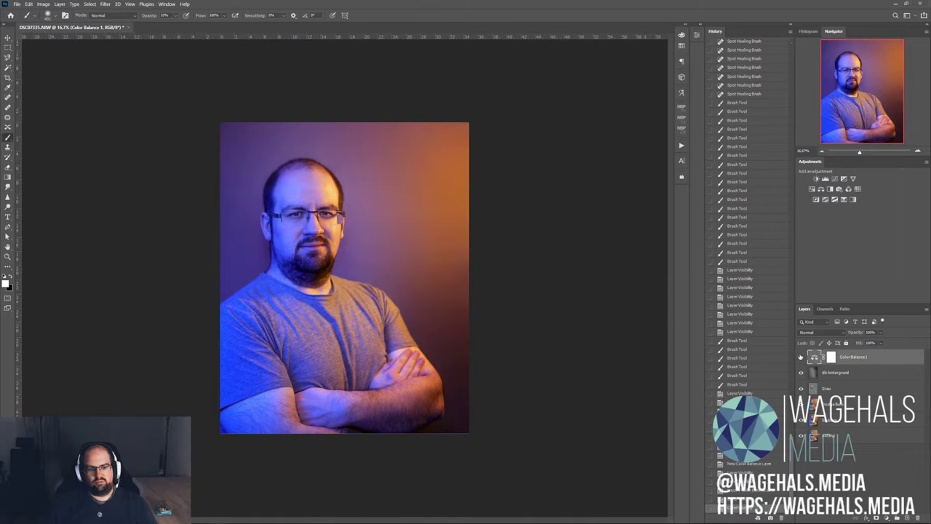
left_click(801, 356)
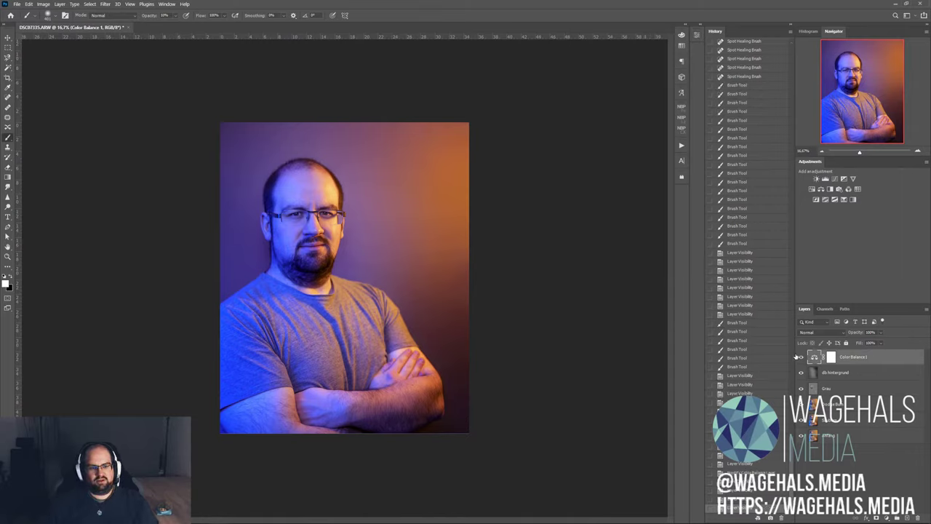
left_click(918, 153)
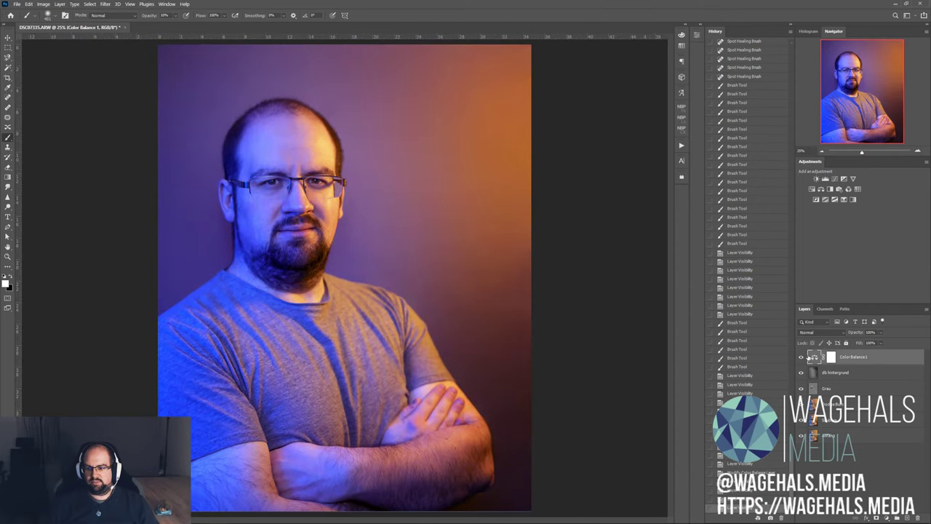
left_click(801, 356)
right_click(801, 356)
left_click(801, 357)
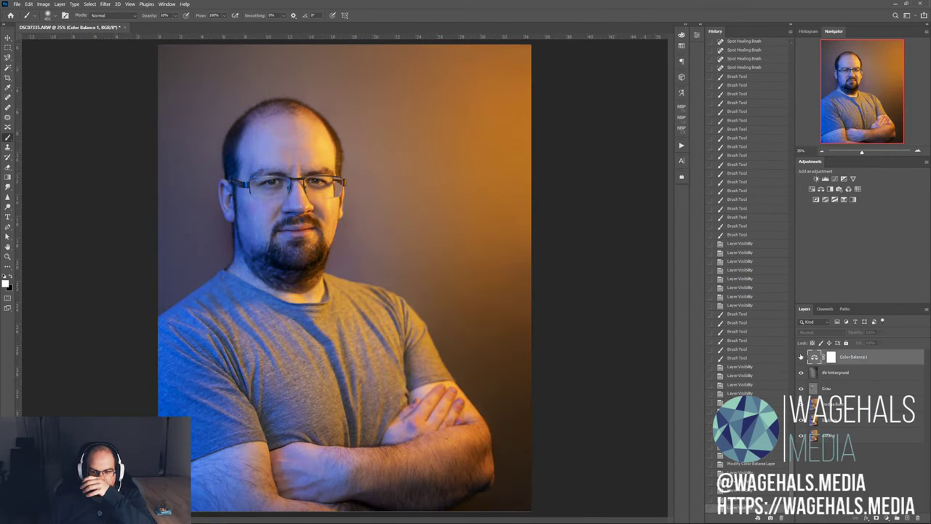
left_click(801, 356)
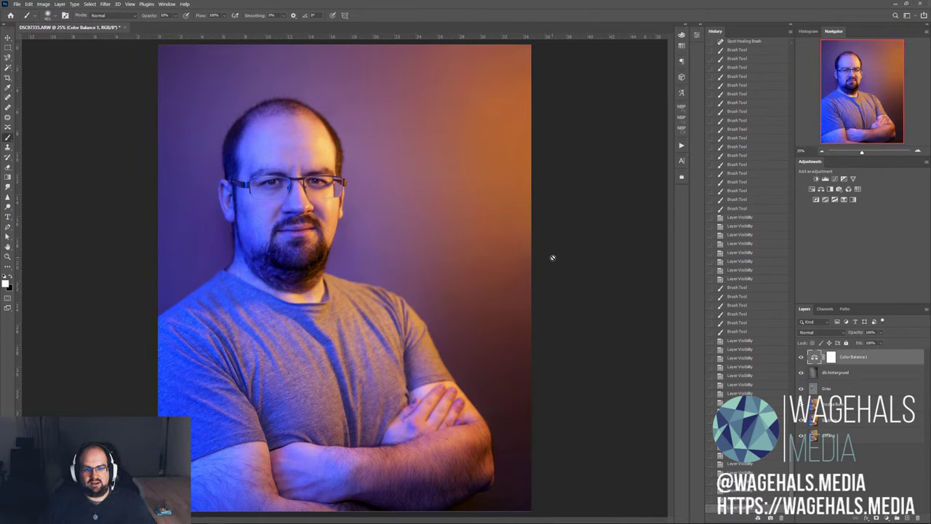
left_click(825, 178)
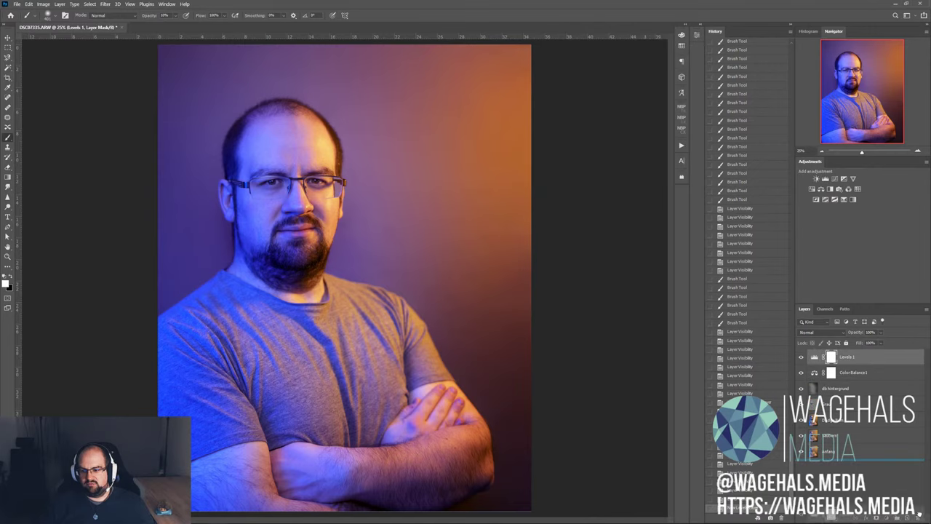
key("ctrl+z")
left_click(834, 179)
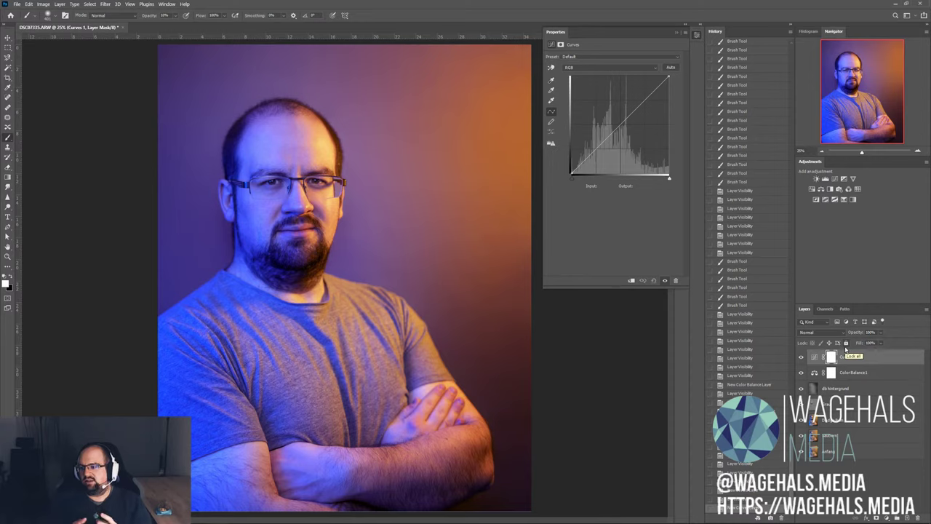
- Warm the photo by raising the Red curve and slightly lowering the Blue curve
left_click(602, 68)
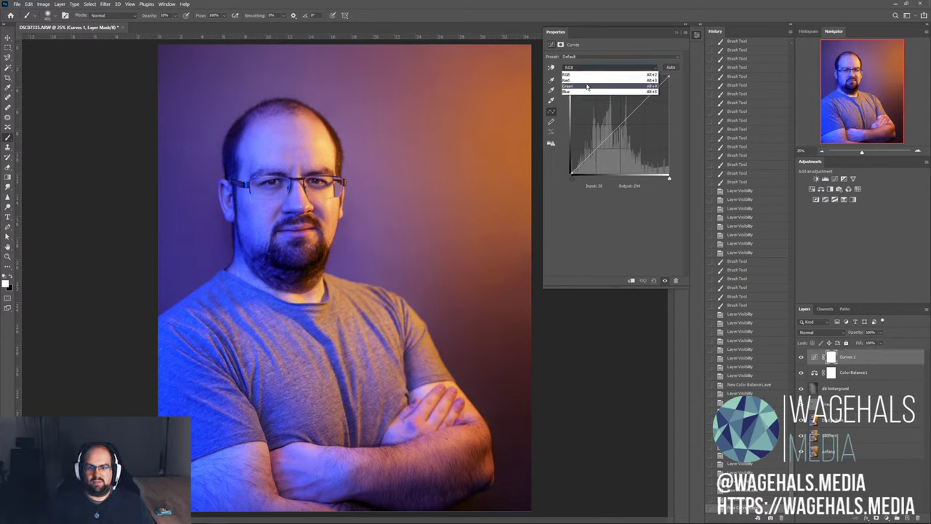
left_click(585, 81)
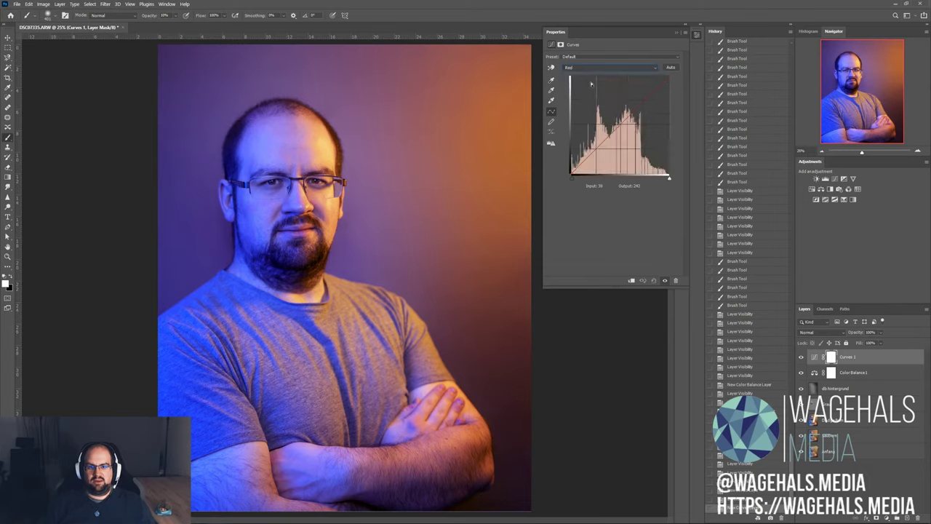
mouse_move(650, 94)
left_mouse_down()
mouse_move(644, 74)
mouse_move(658, 91)
mouse_move(655, 83)
left_mouse_up()
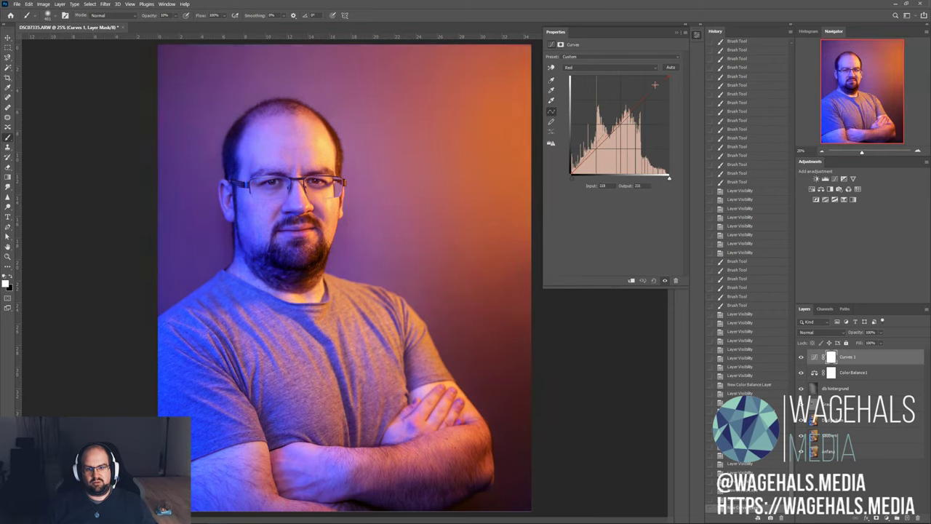
left_click(613, 67)
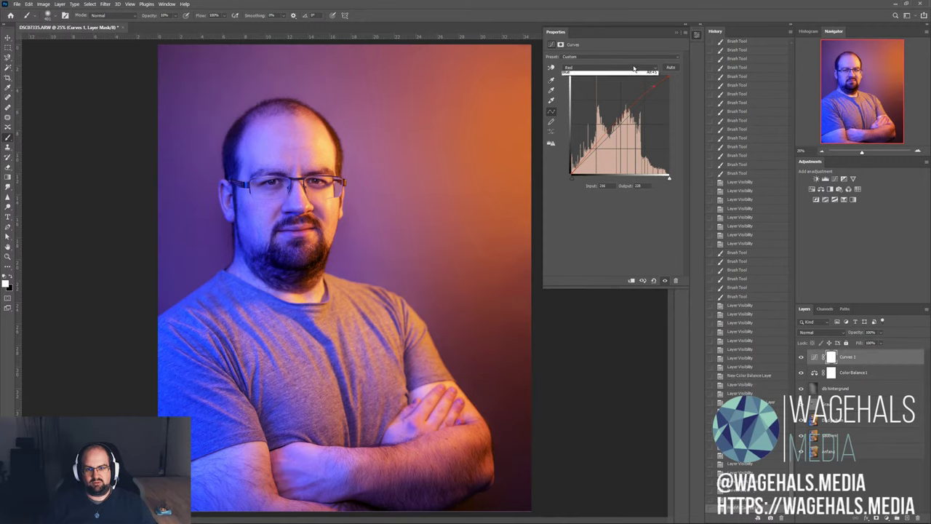
left_click(613, 91)
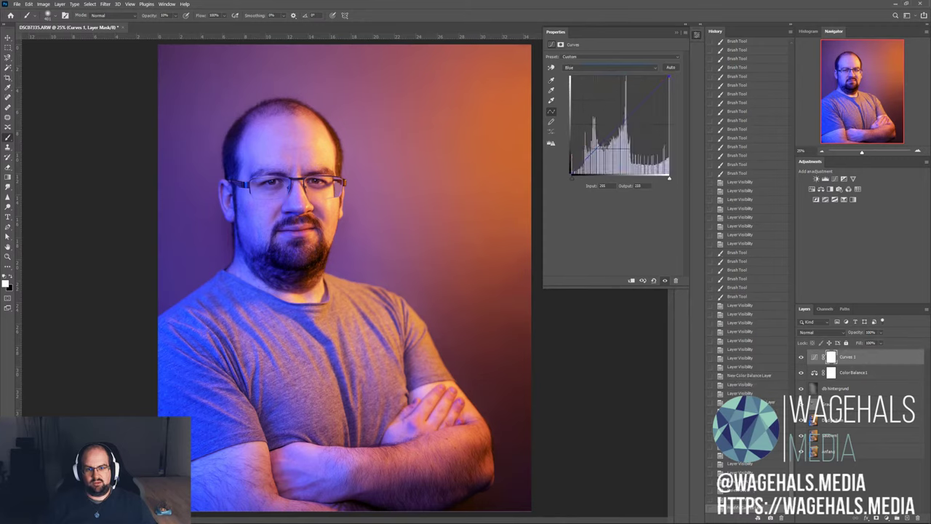
mouse_move(595, 150)
left_mouse_down()
mouse_move(598, 158)
mouse_move(598, 149)
left_mouse_up()
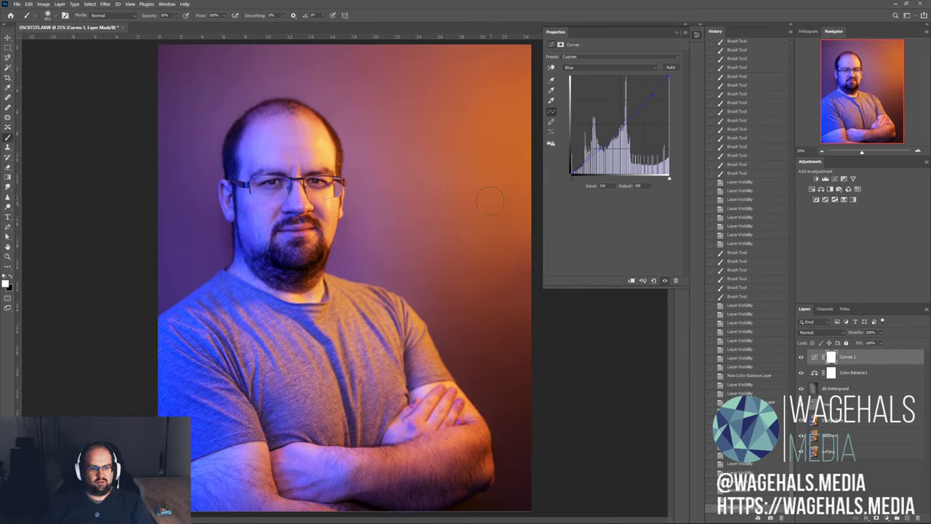
- Give the Red curve a slight highlight boost near its white point
left_click(600, 67)
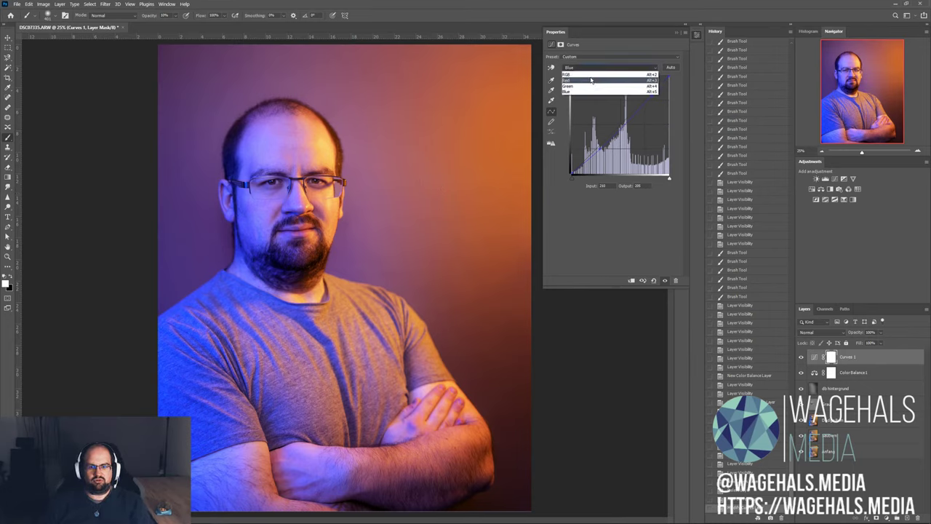
left_click(591, 77)
left_click_drag(667, 80, 670, 67)
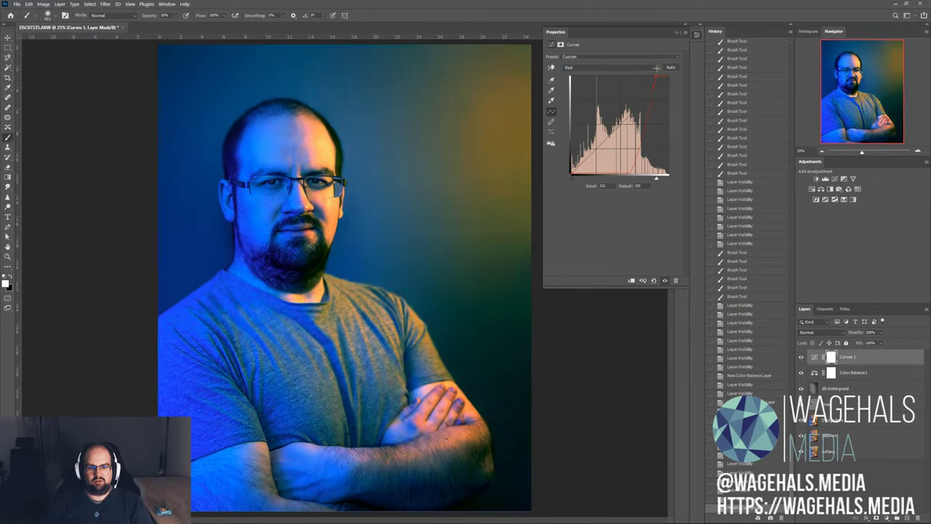
left_click_drag(670, 67, 655, 77)
key("ctrl+z")
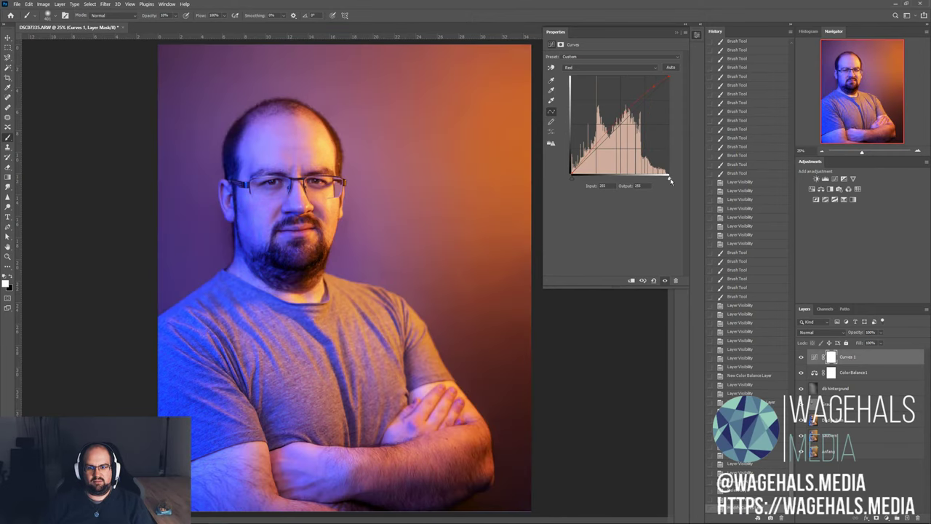
mouse_move(670, 181)
left_mouse_down()
mouse_move(662, 185)
mouse_move(671, 175)
left_mouse_up()
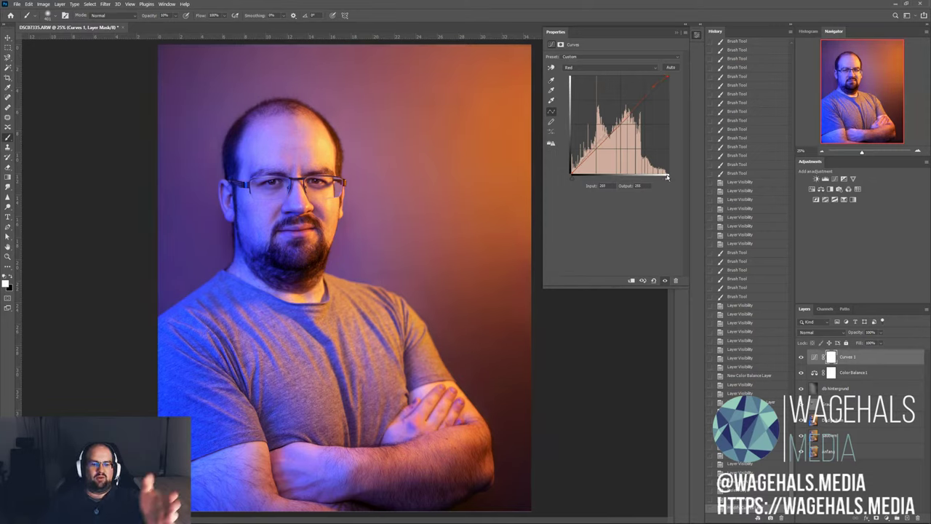
left_click_drag(668, 177, 670, 177)
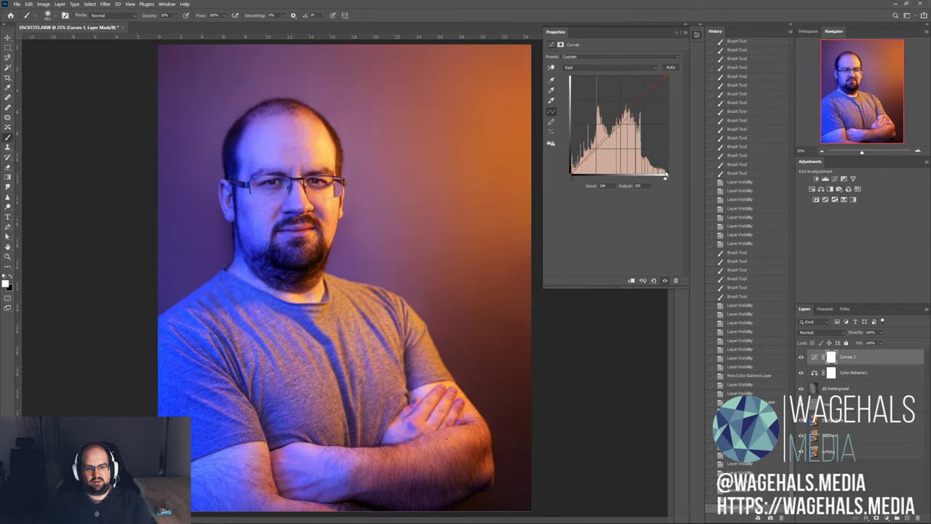
left_click_drag(666, 174, 665, 172)
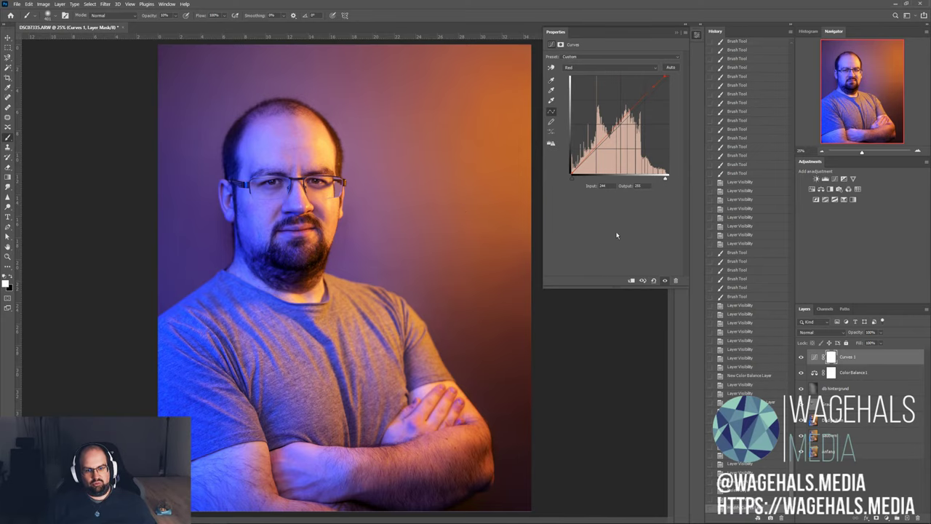
key("ctrl+minus")
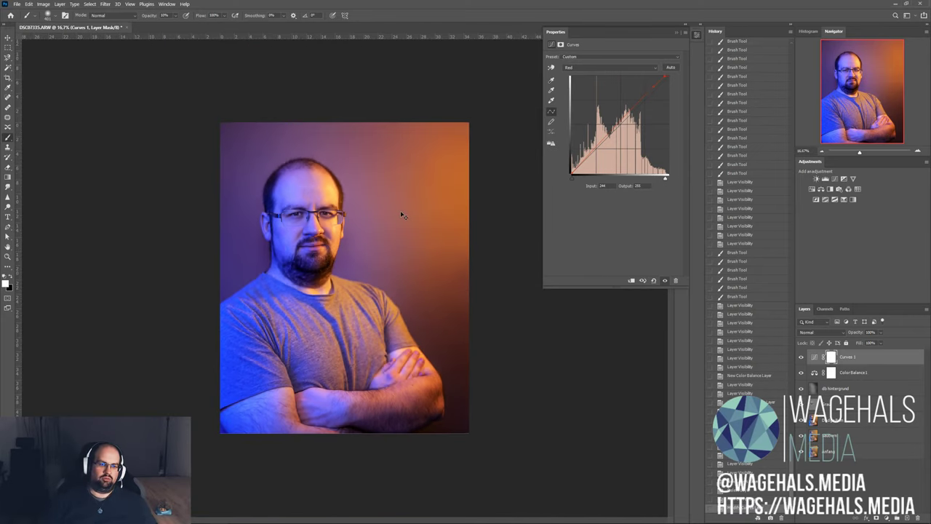
key("ctrl+plus")
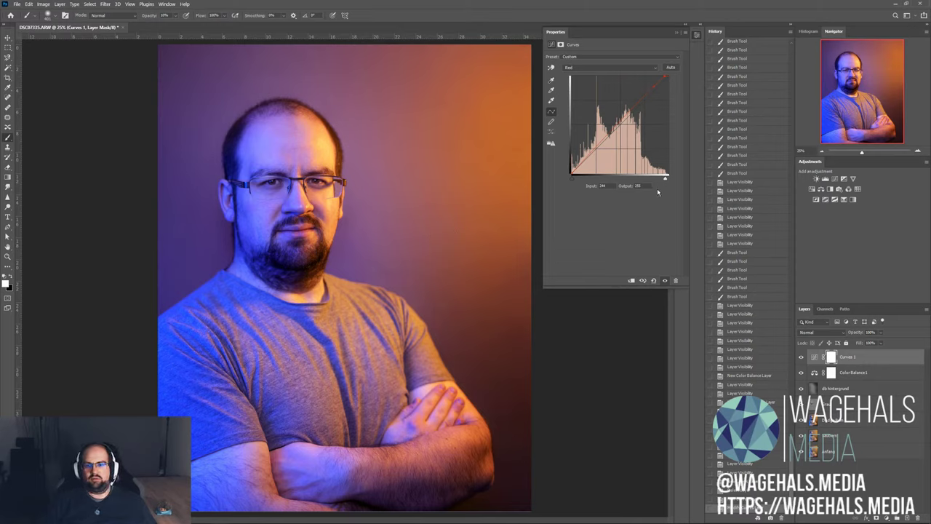
- Add two points to the RGB curve for a gentle contrast S-curve
left_click(625, 66)
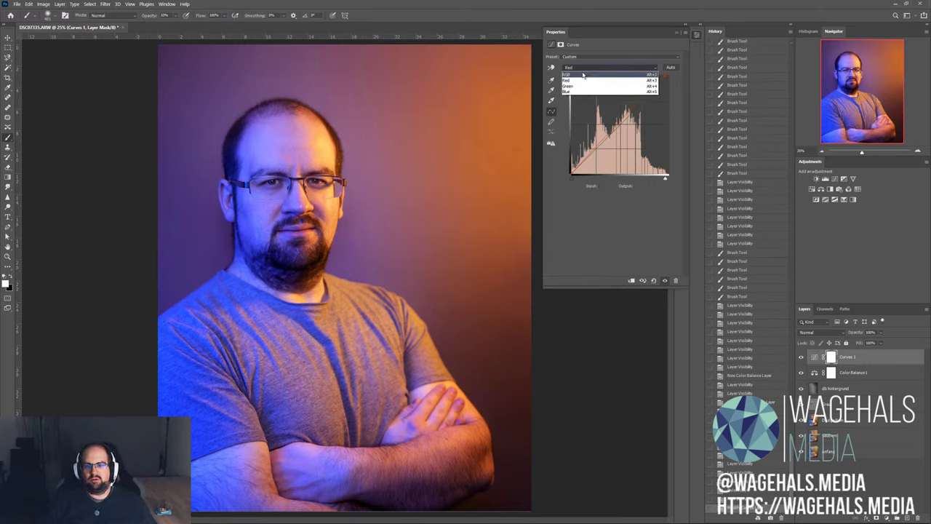
left_click(589, 73)
left_click_drag(649, 96, 652, 96)
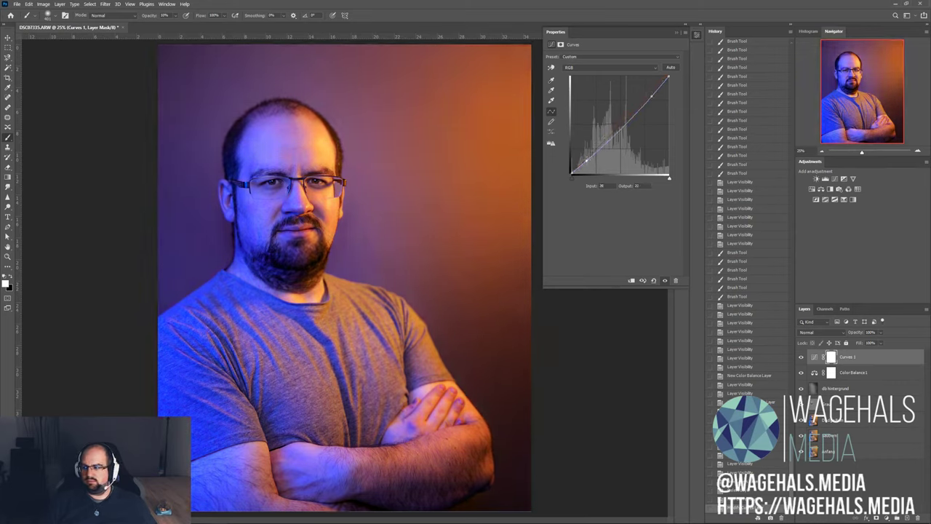
left_click_drag(588, 157, 588, 159)
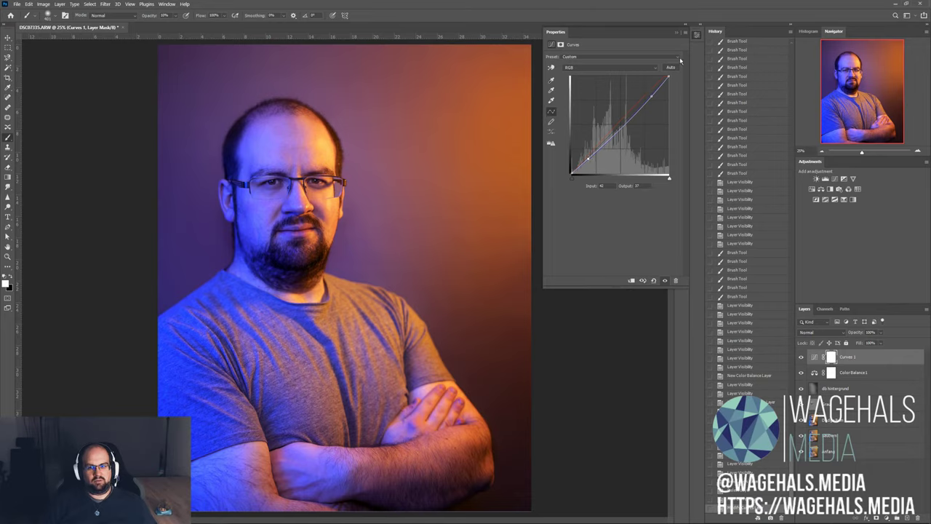
left_click(697, 37)
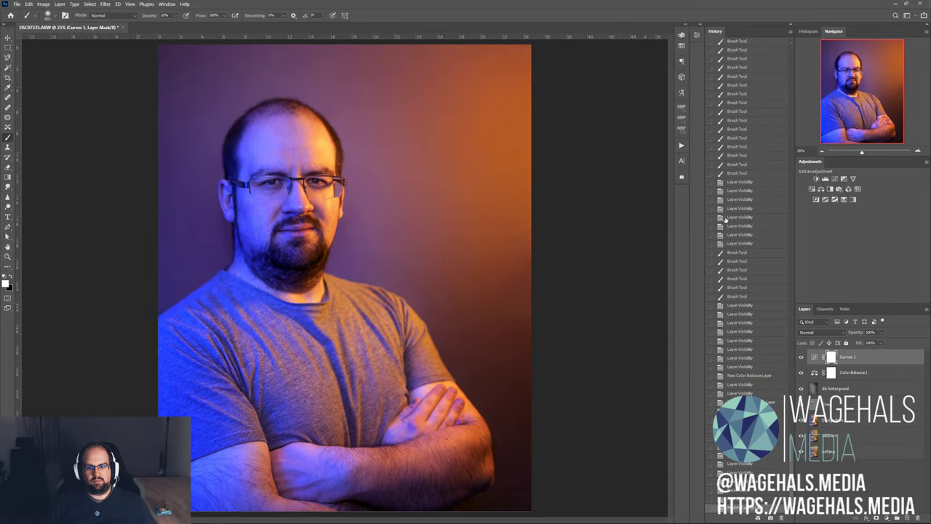
left_click(802, 357)
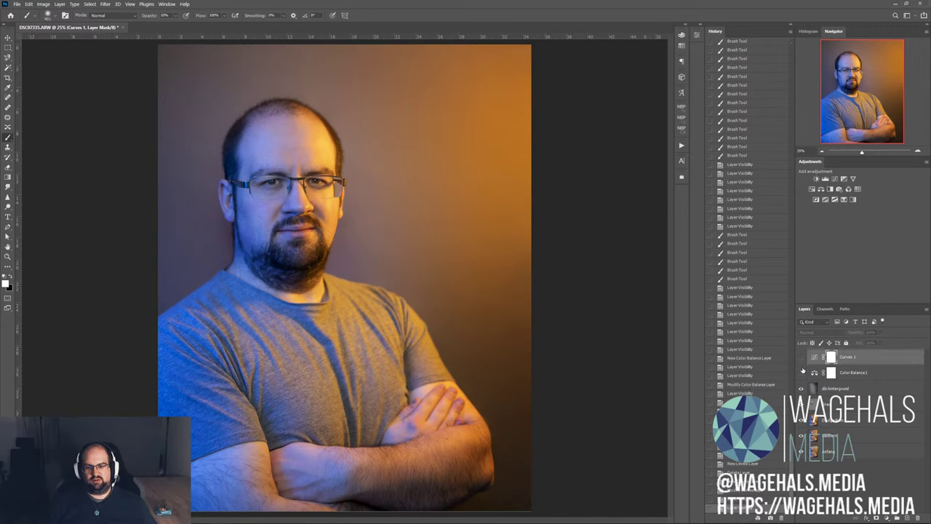
left_click(802, 372)
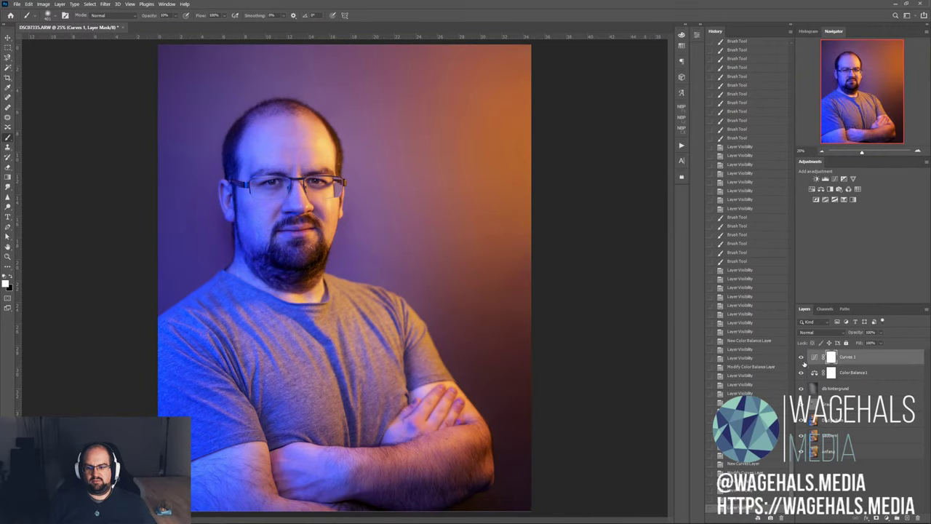
left_click(801, 452)
left_click(802, 452, "alt")
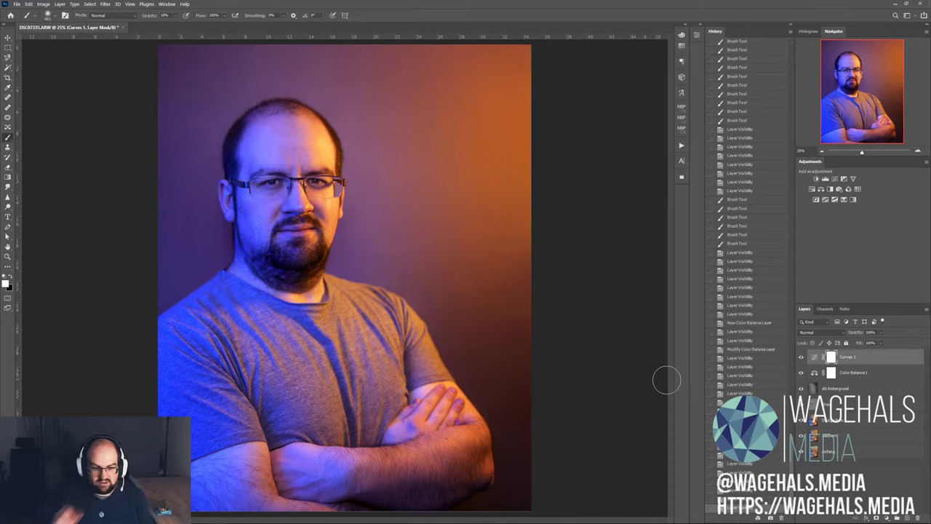
left_click(801, 452, "alt")
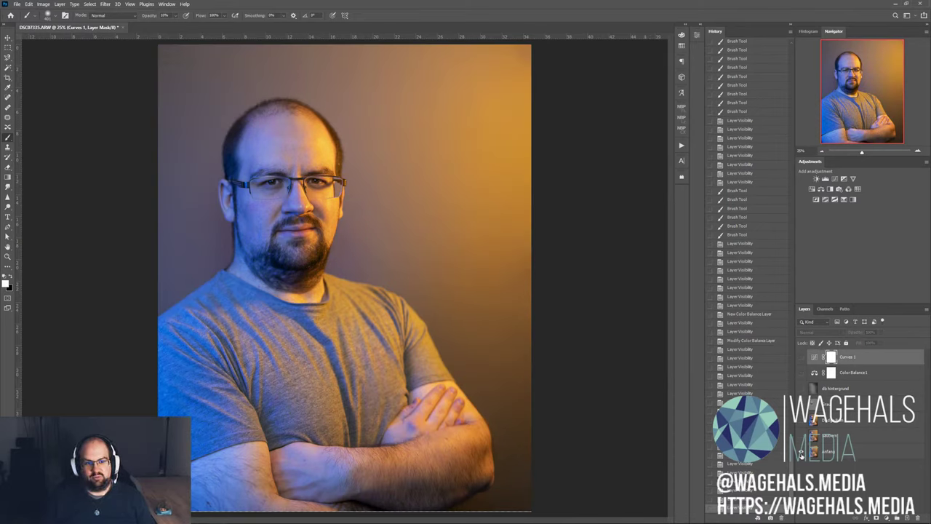
left_click(801, 453, "alt")
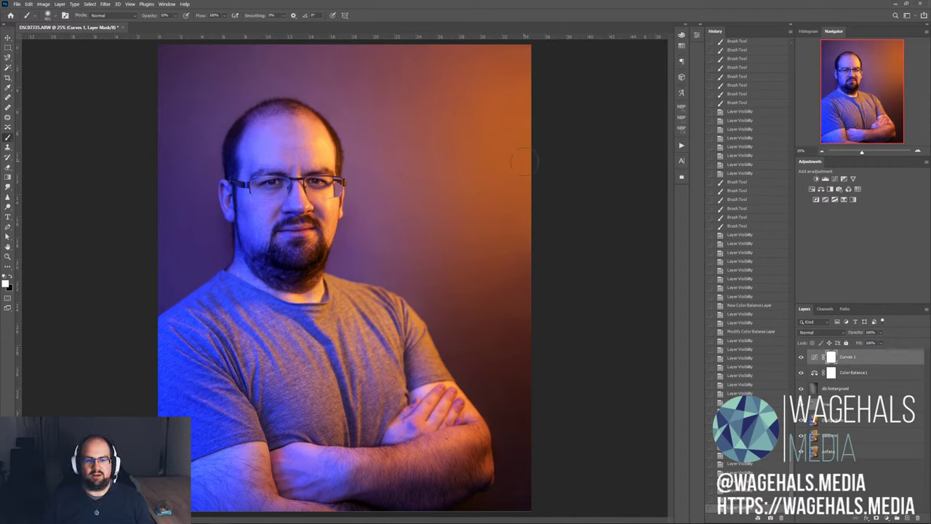
key("ctrl+minus")
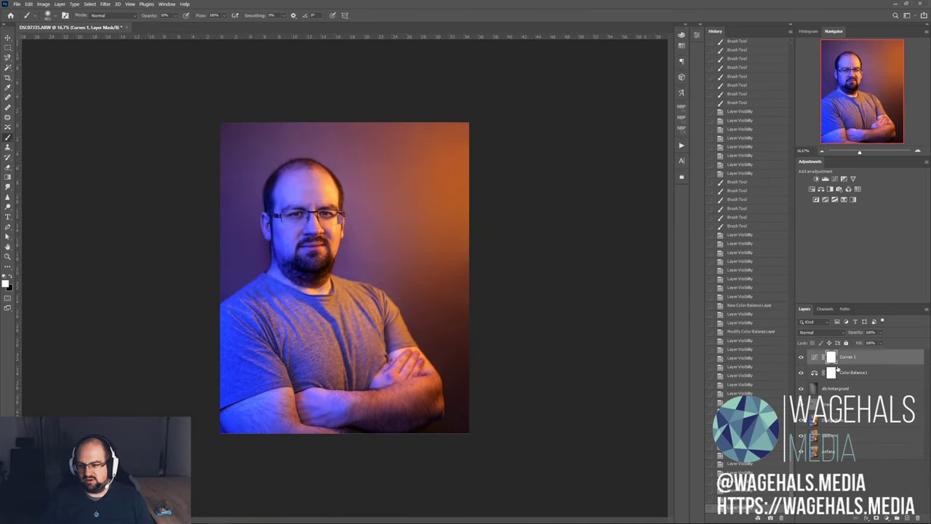
left_click(879, 369)
left_click(876, 358)
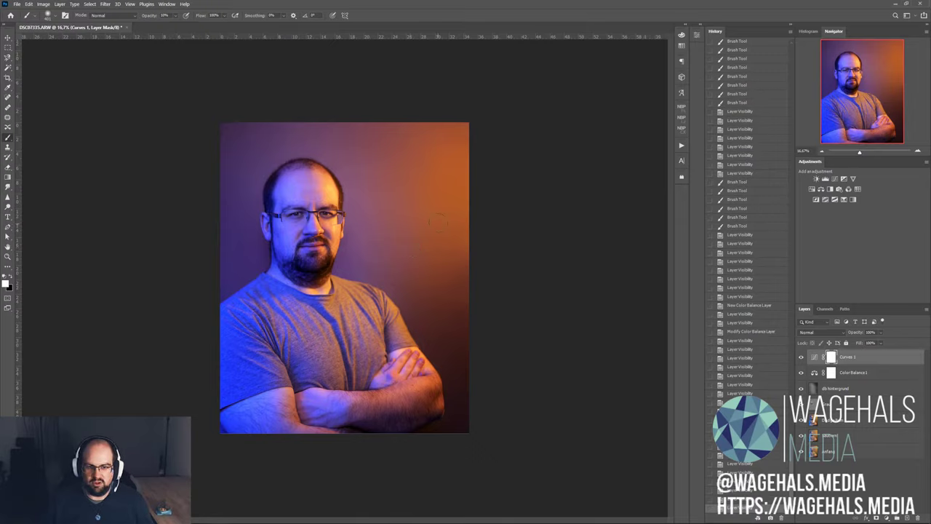
left_click(107, 4)
left_click(108, 5)
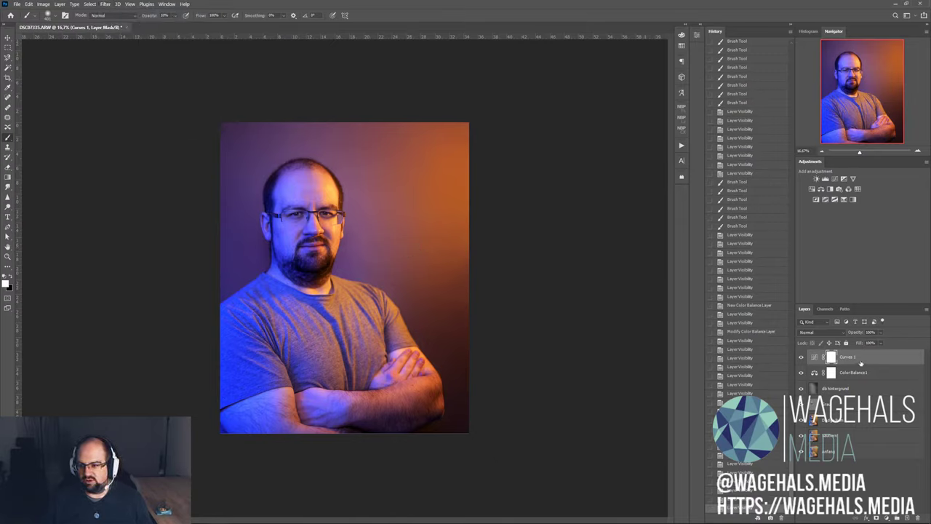
left_click(876, 486)
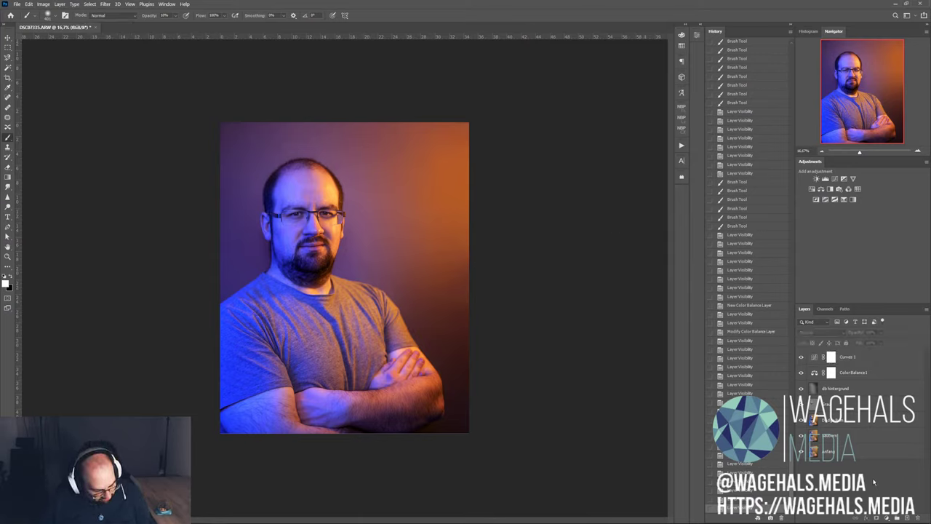
key("ctrl+shift+alt+e")
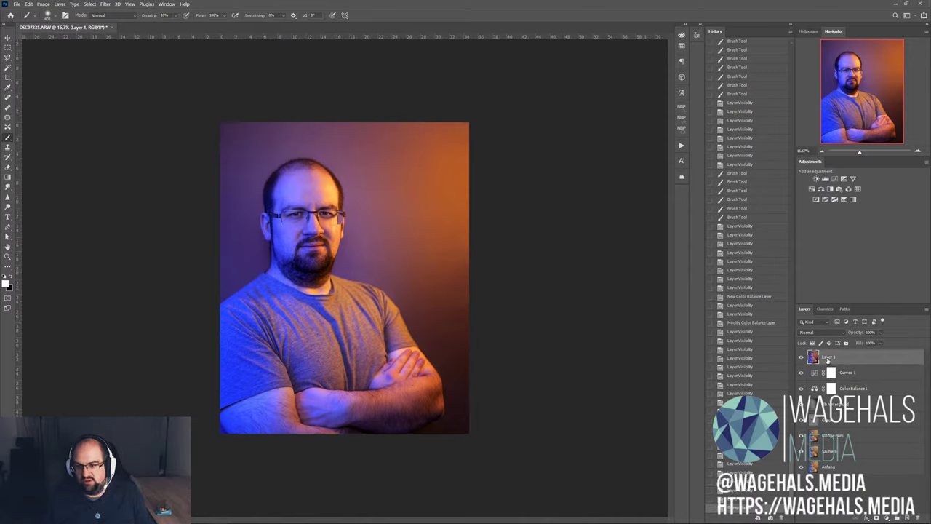
- Rename the stamped top layer to 'komplett' and convert it to a smart object
left_click(802, 372)
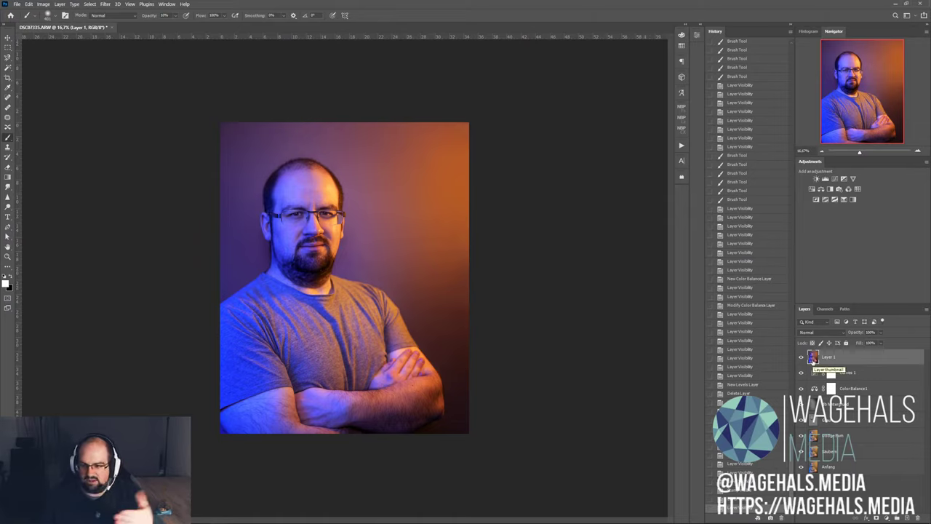
double_click(829, 356)
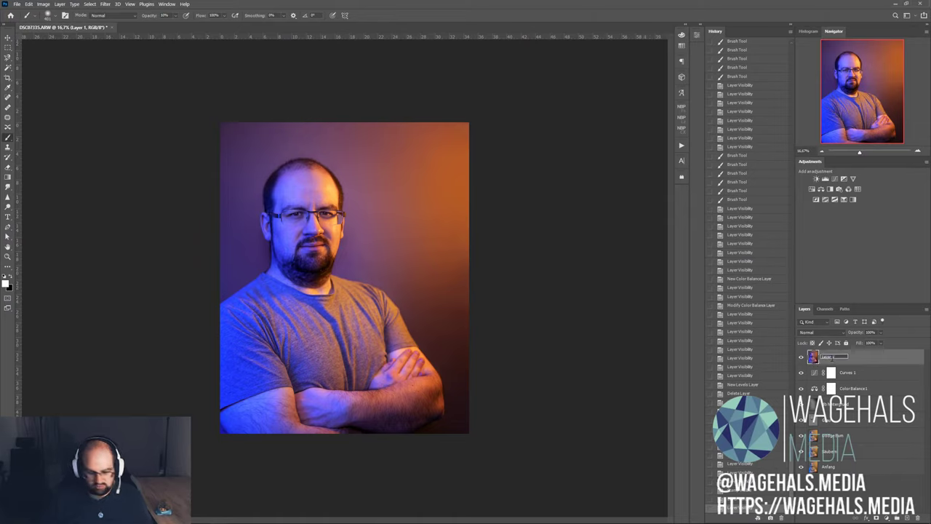
type("Look")
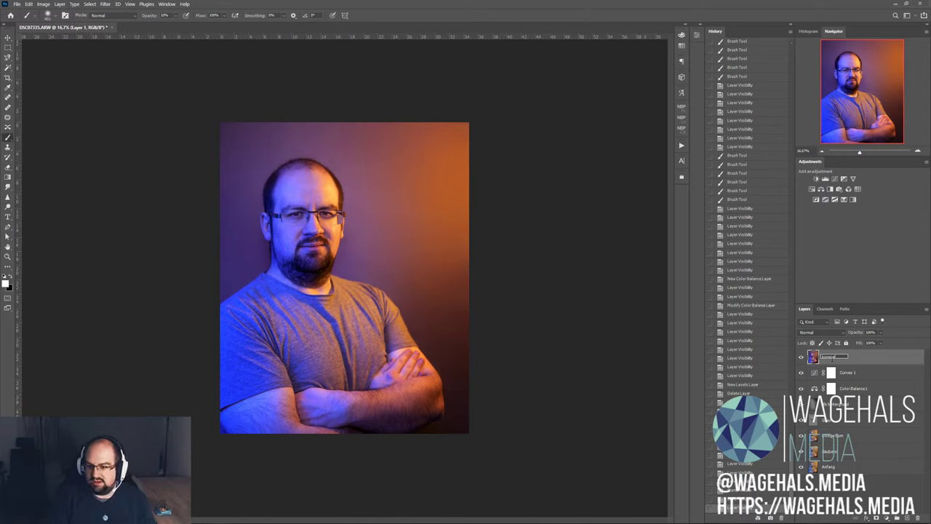
key("Return")
right_click(842, 358)
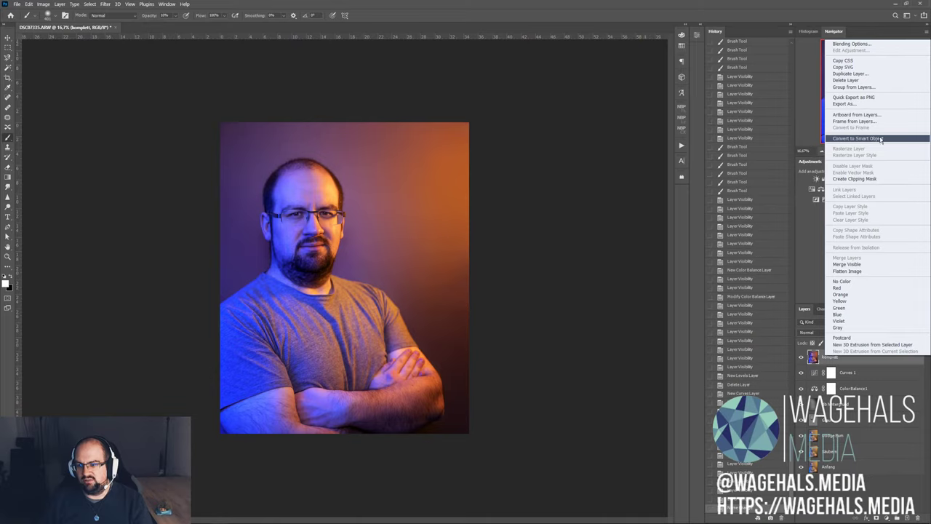
left_click(881, 139)
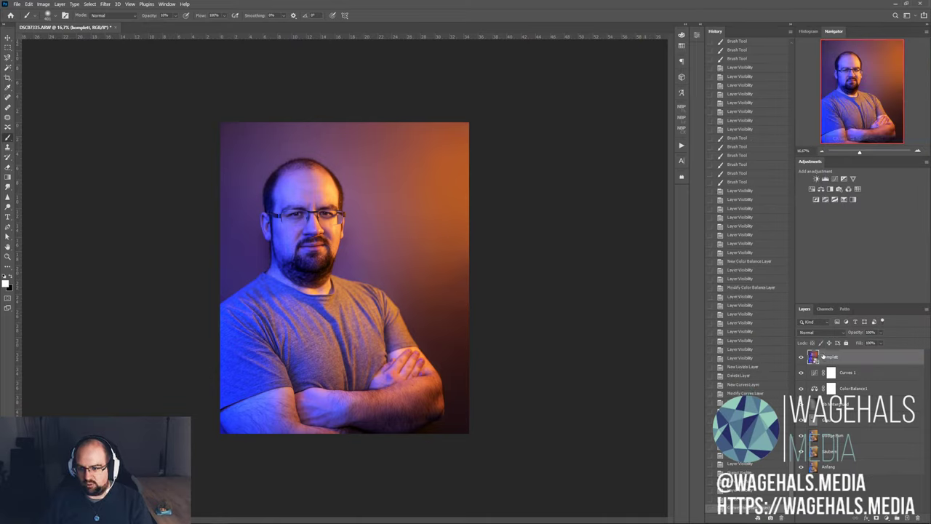
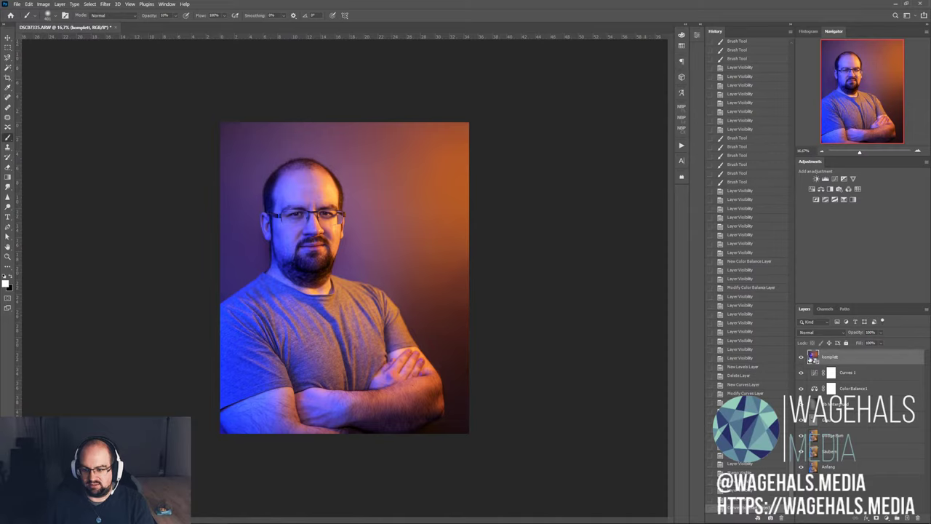
- Open the Camera Raw Filter and set Contrast +29, Exposure +0.35, with Shadows lifted slightly
left_click(105, 3)
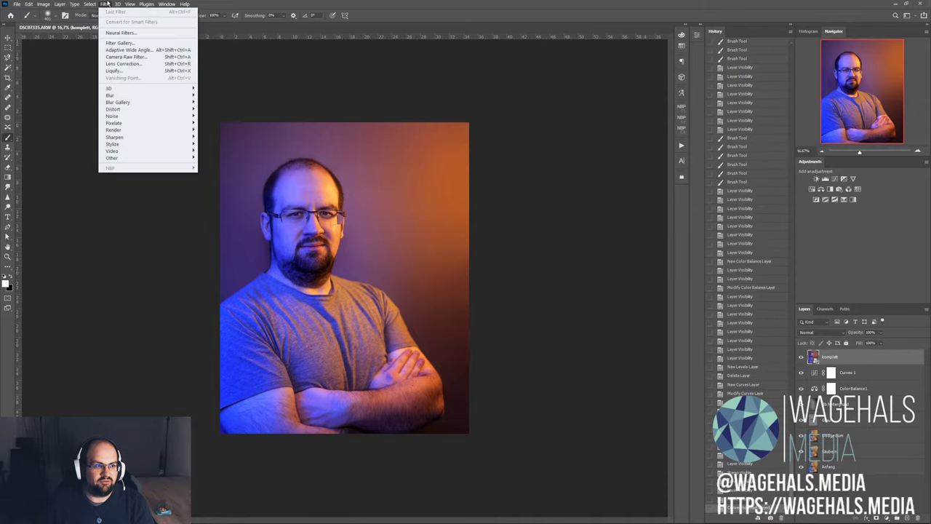
left_click(148, 57)
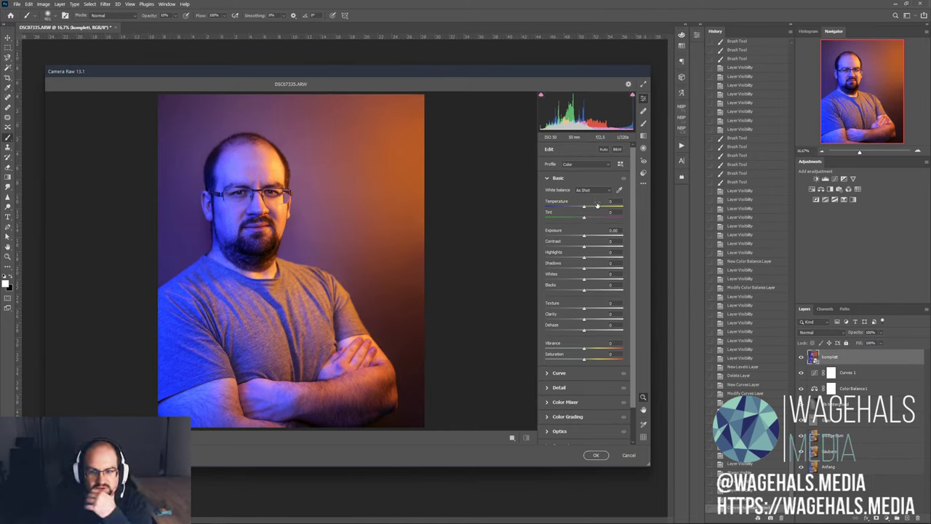
left_click_drag(585, 241, 594, 240)
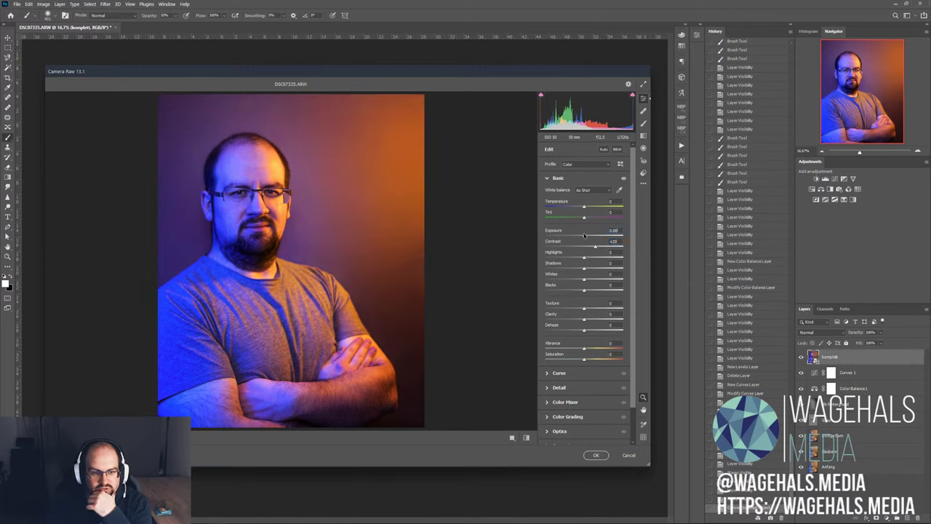
left_click_drag(583, 235, 586, 236)
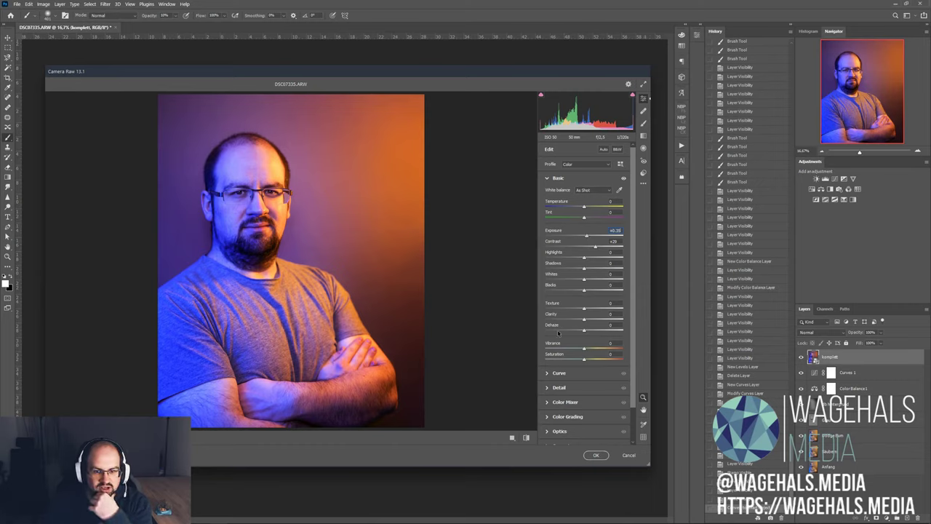
left_click_drag(583, 270, 586, 275)
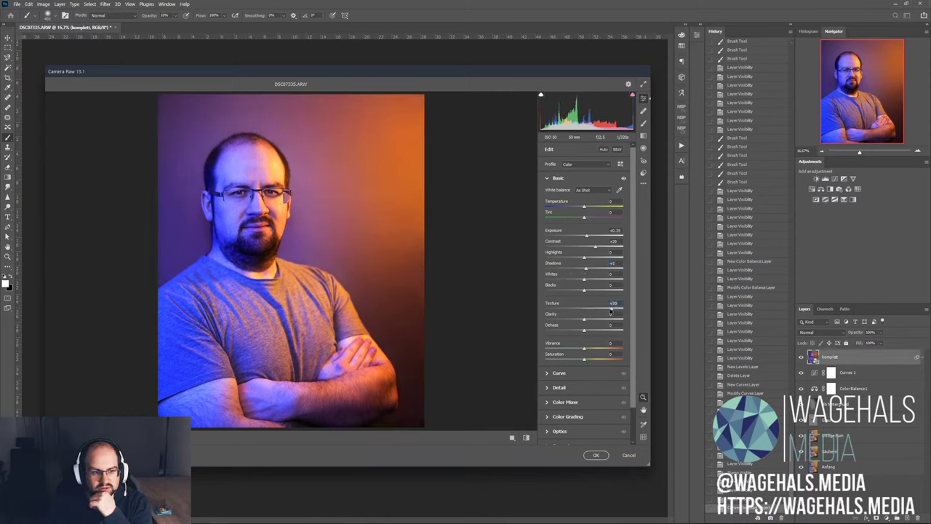
- Try Clarity and Vibrance, reset both to zero, and lower the Highlights
mouse_move(610, 310)
left_mouse_down()
mouse_move(601, 310)
mouse_move(623, 327)
left_mouse_up()
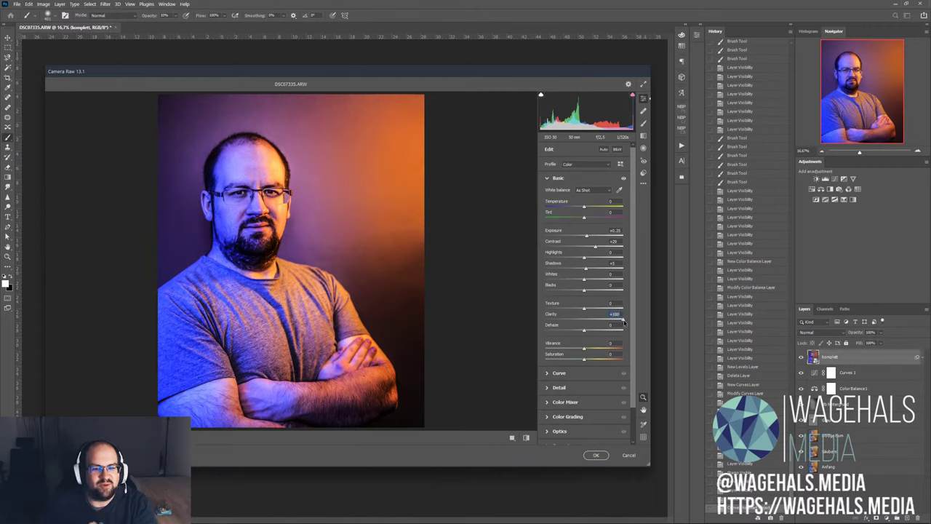
double_click(596, 321)
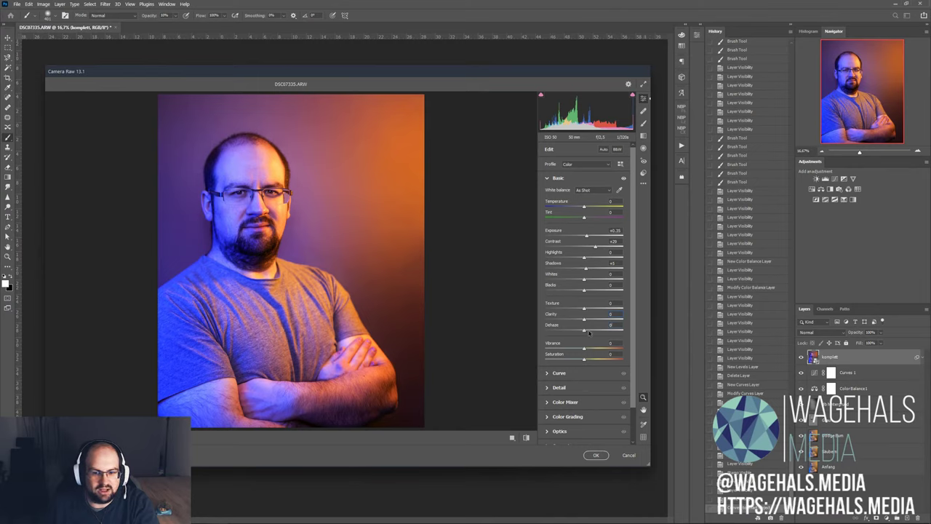
left_click_drag(587, 350, 611, 354)
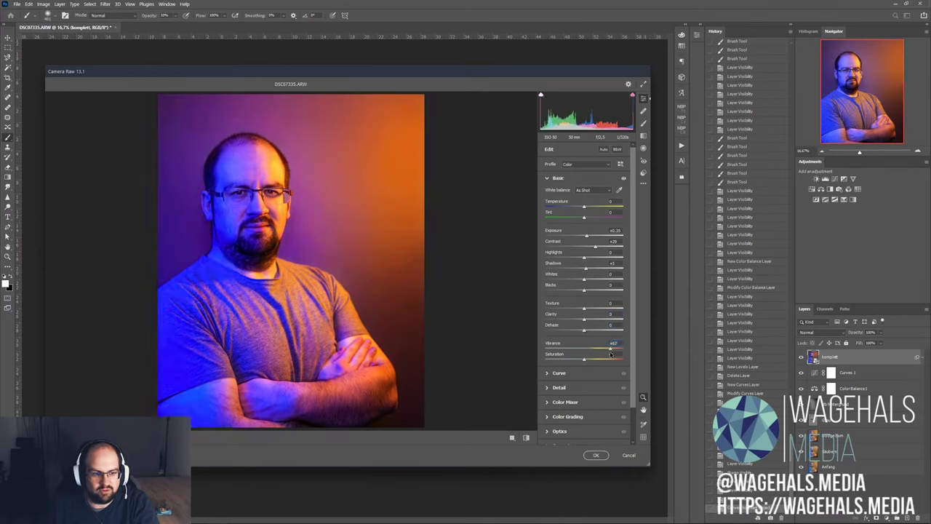
left_click_drag(610, 349, 560, 349)
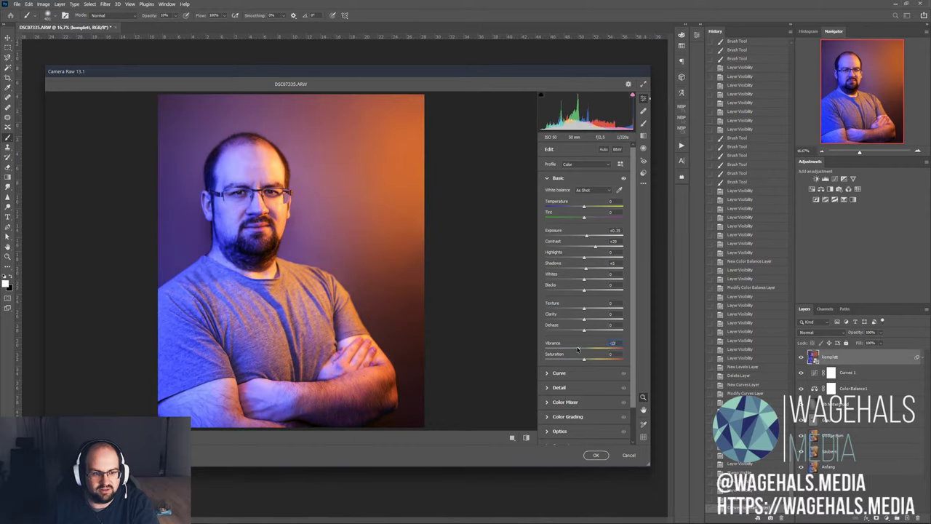
double_click(592, 354)
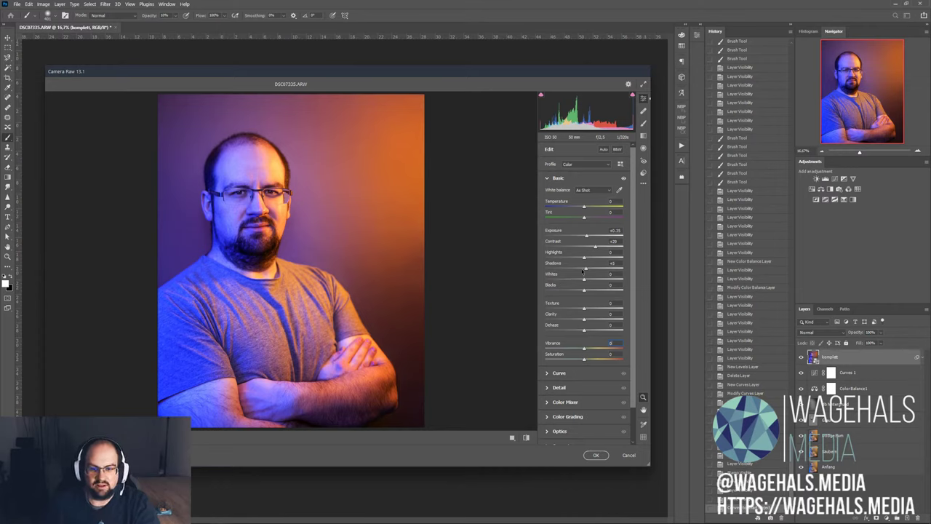
left_click_drag(582, 259, 577, 266)
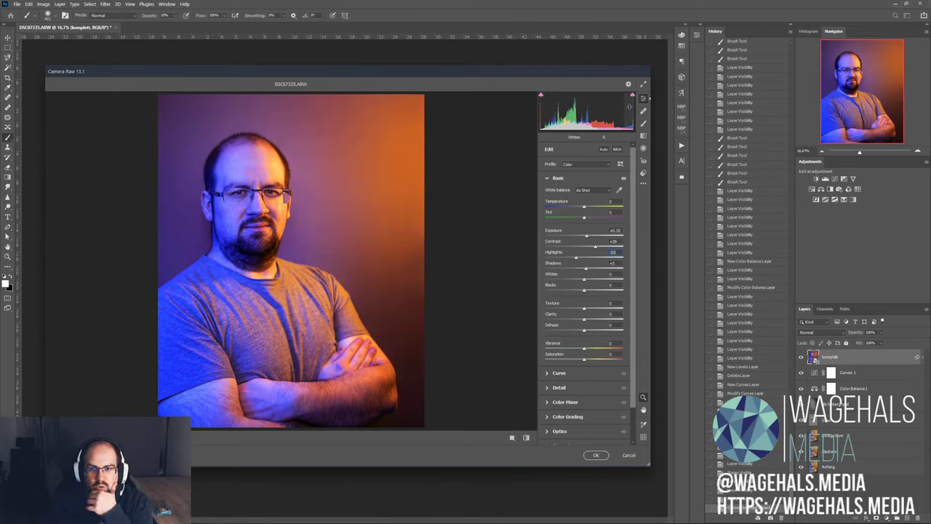
scroll(587, 367, "down", 2)
left_click(577, 350)
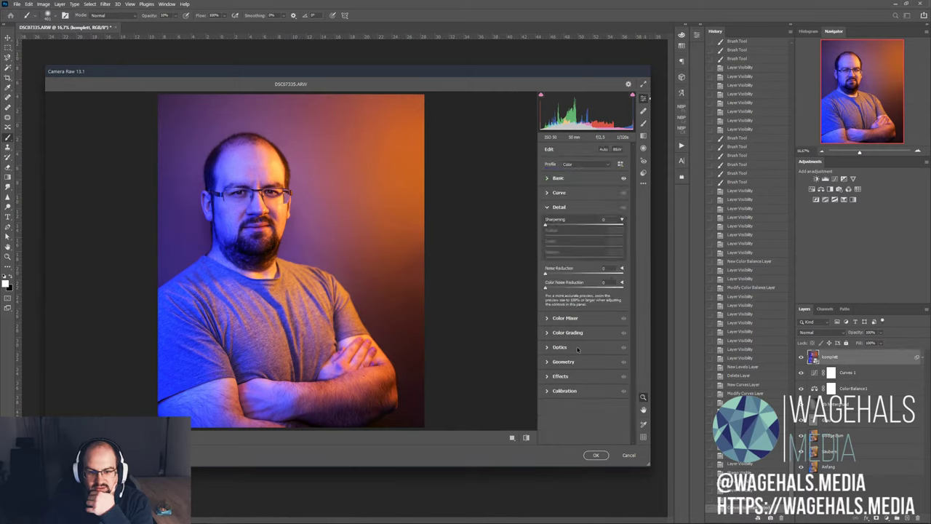
- Raise Sharpening to about 82, judging the eyes at 100% zoom
mouse_move(557, 225)
left_mouse_down()
mouse_move(582, 226)
mouse_move(574, 232)
left_mouse_up()
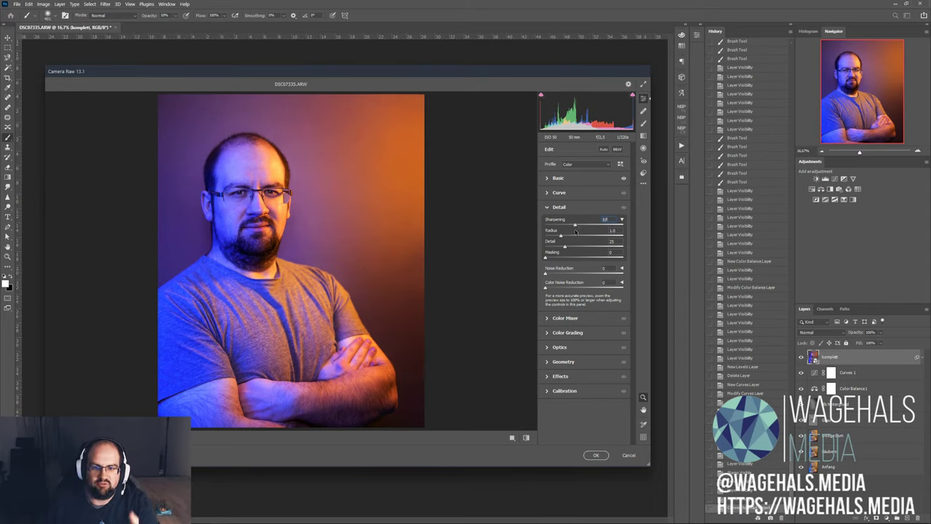
mouse_move(576, 230)
left_mouse_down()
mouse_move(598, 231)
mouse_move(550, 228)
mouse_move(593, 230)
left_mouse_up()
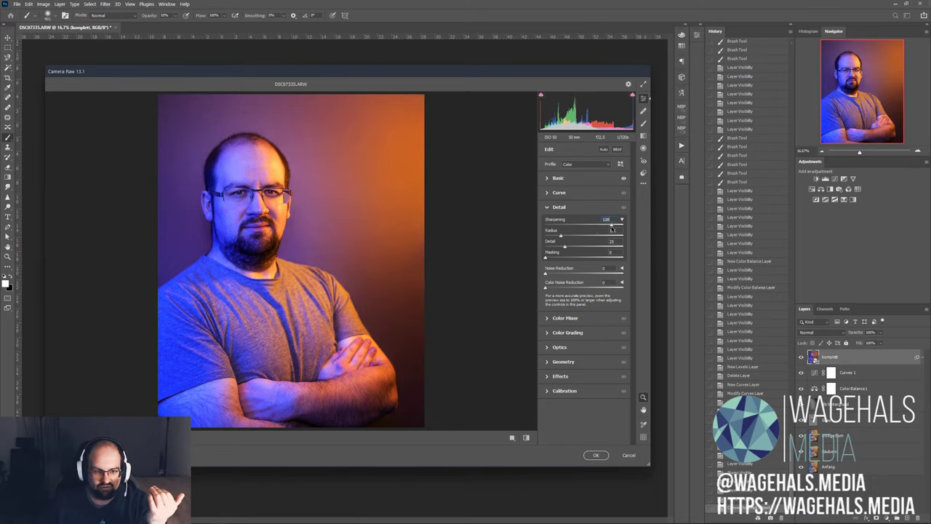
mouse_move(608, 230)
left_mouse_down()
mouse_move(573, 231)
mouse_move(583, 230)
left_mouse_up()
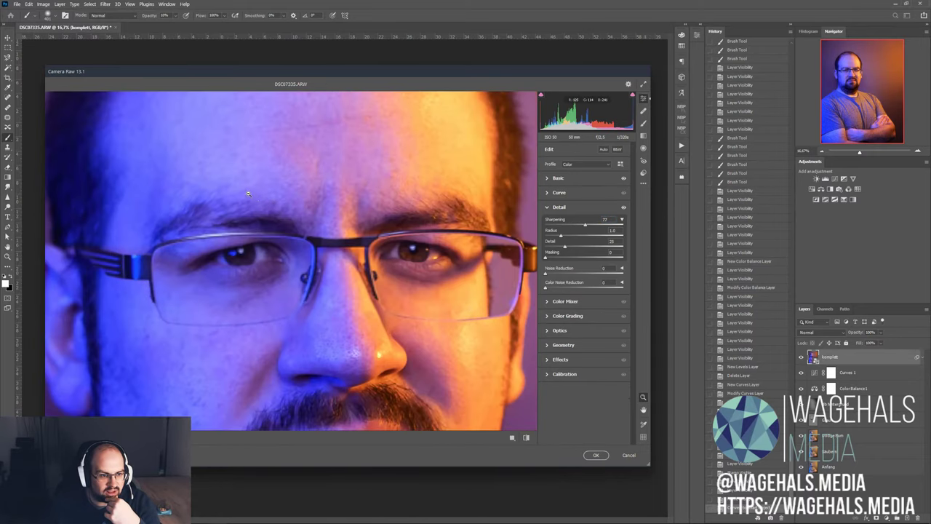
left_click(246, 195)
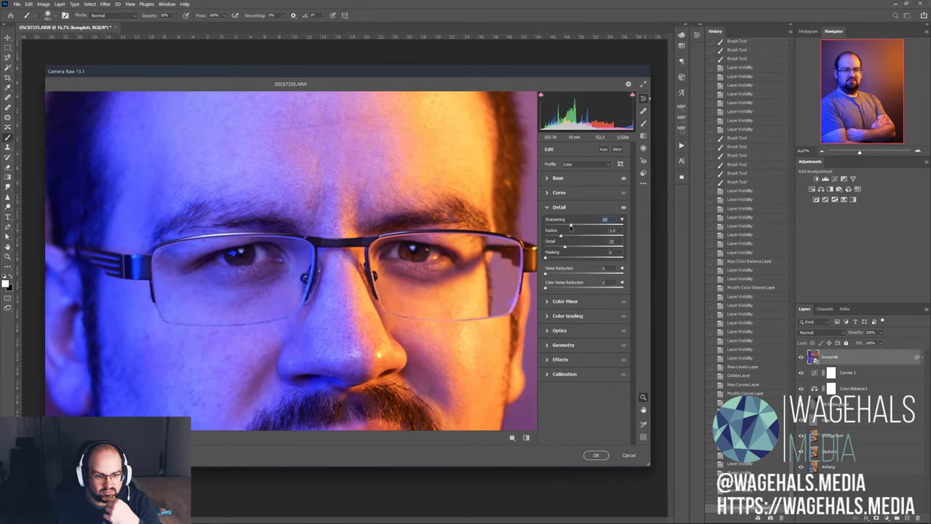
mouse_move(571, 227)
left_mouse_down()
mouse_move(608, 224)
mouse_move(579, 229)
left_mouse_up()
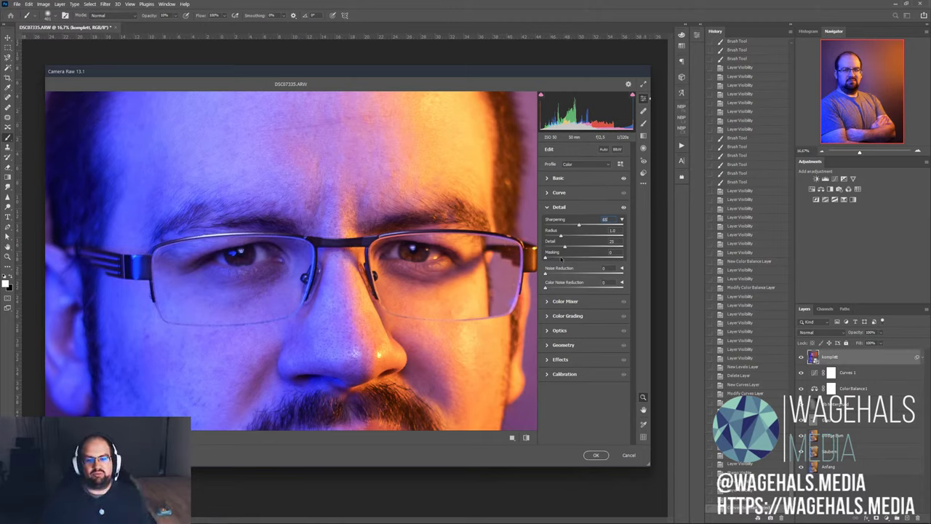
- Set sharpening Masking to 71 and apply the Camera Raw filter
left_click_drag(545, 257, 600, 255)
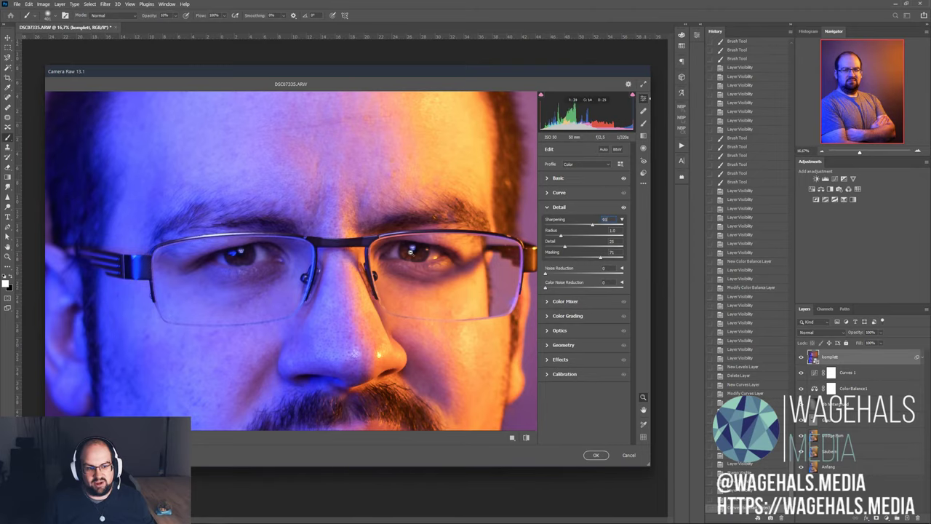
left_click(595, 454)
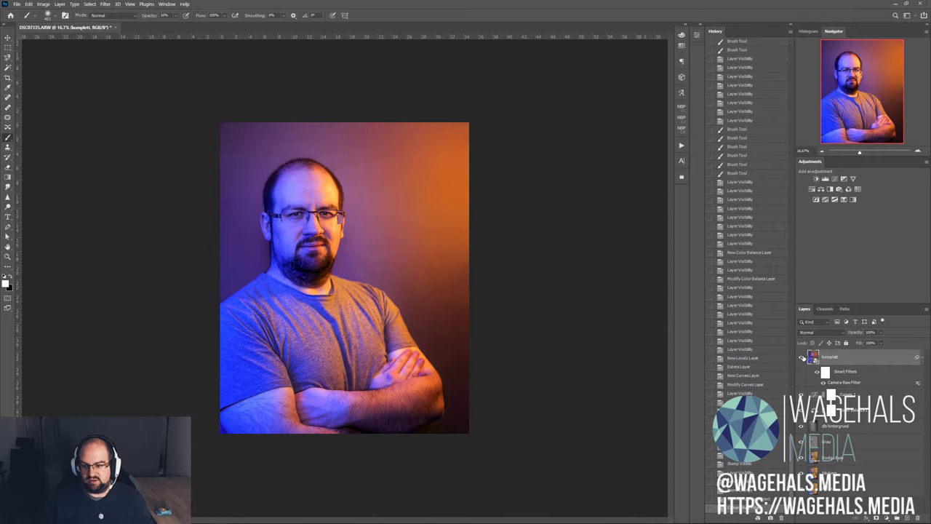
left_click(803, 358)
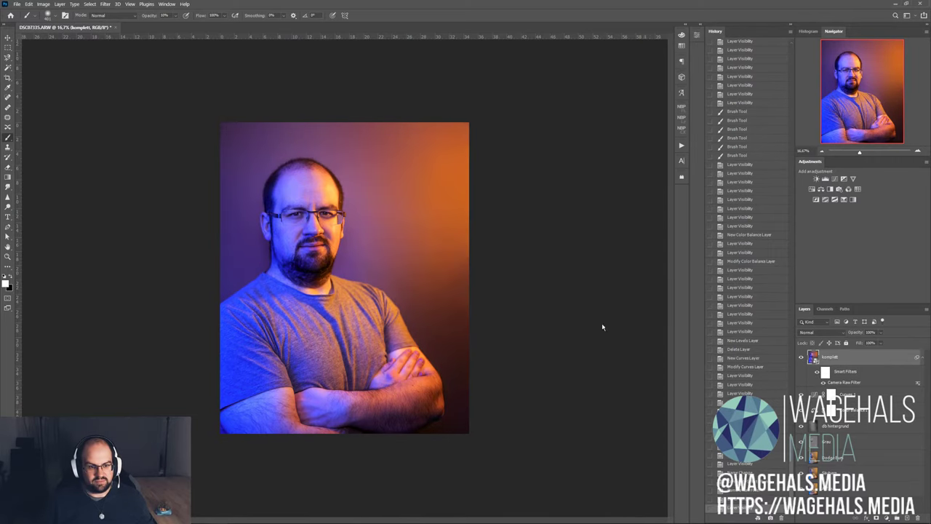
- Zoom in, compare the grade against the original, and target the filter mask with black foreground
key("ctrl+plus")
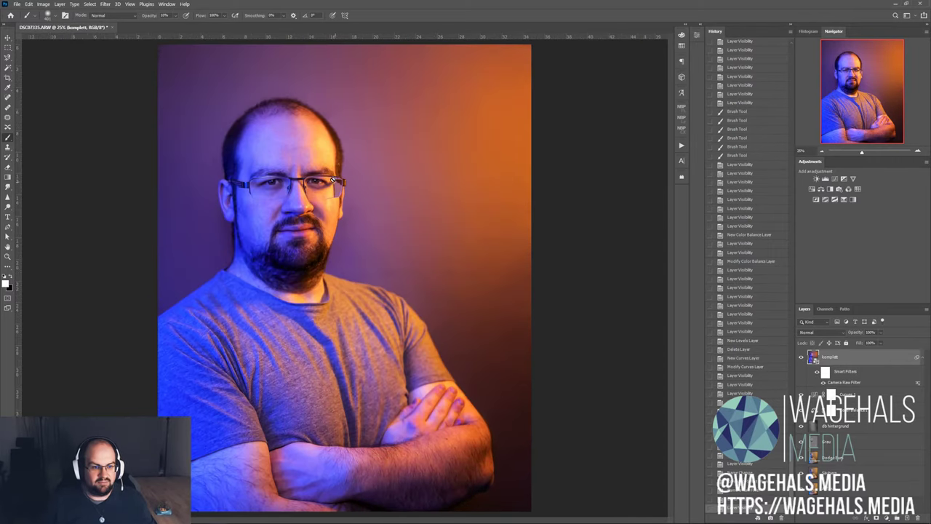
left_click(801, 358)
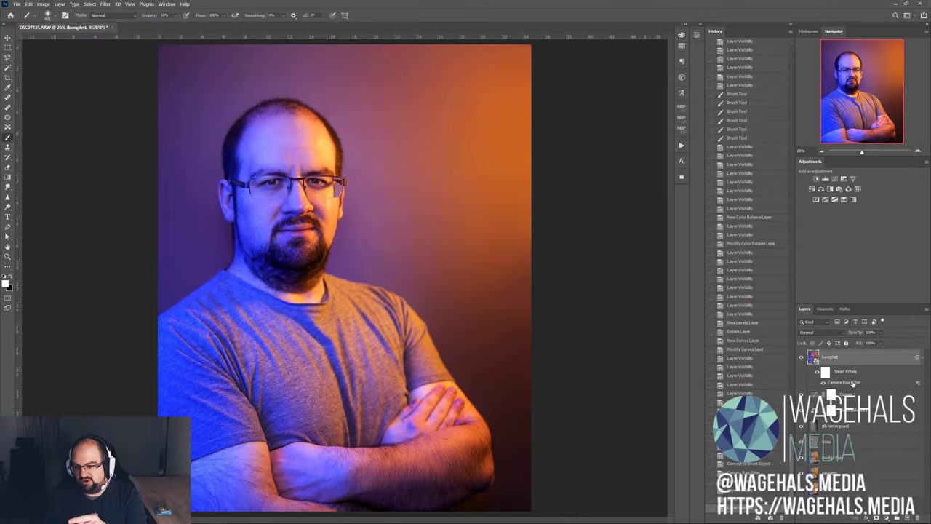
left_click(842, 374)
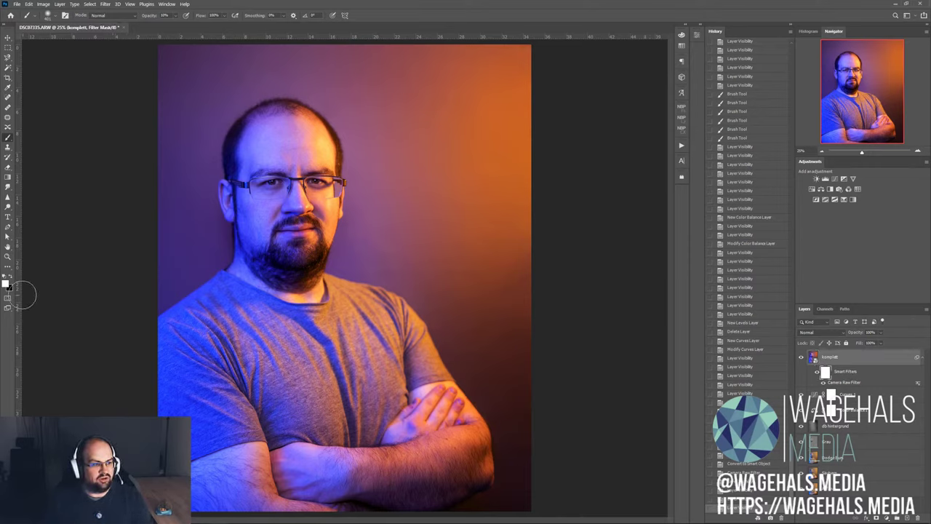
left_click(11, 277)
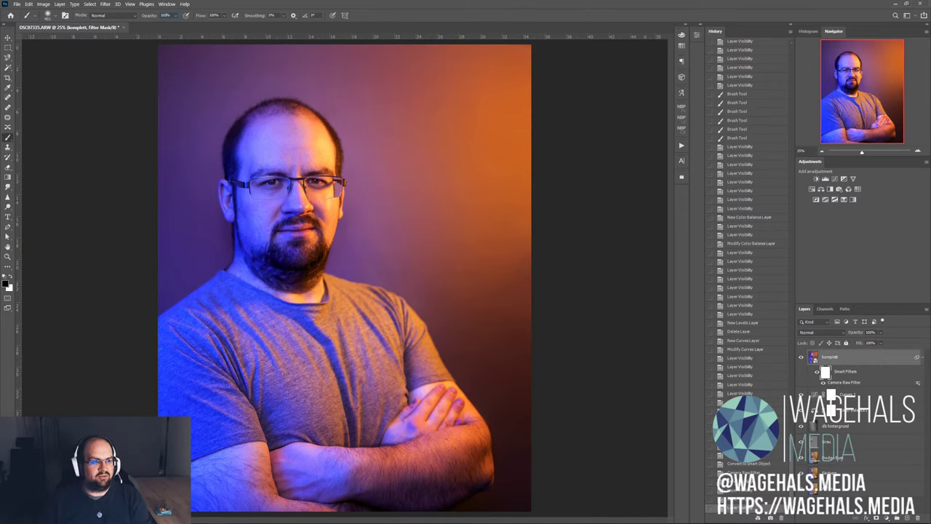
- Enlarge the soft brush size, then reselect the portrait layer instead of its mask
right_click(328, 133)
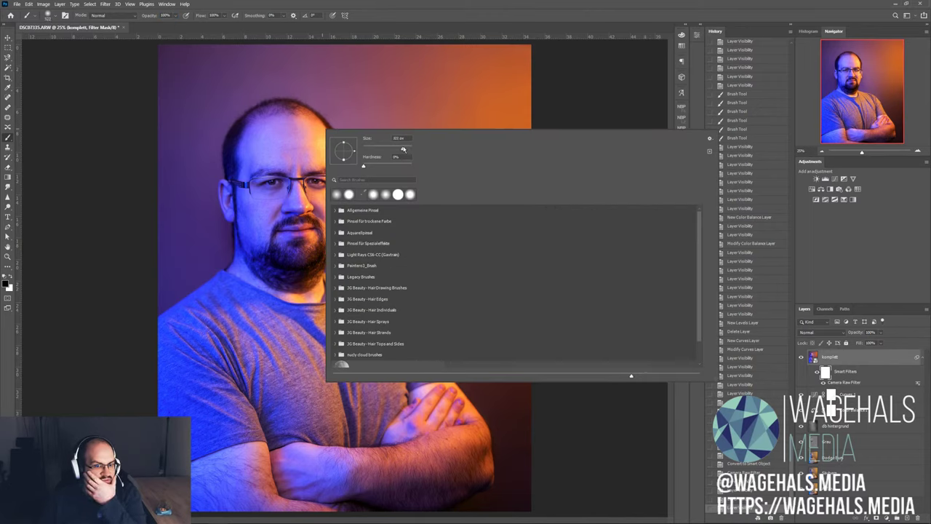
left_click_drag(403, 149, 405, 152)
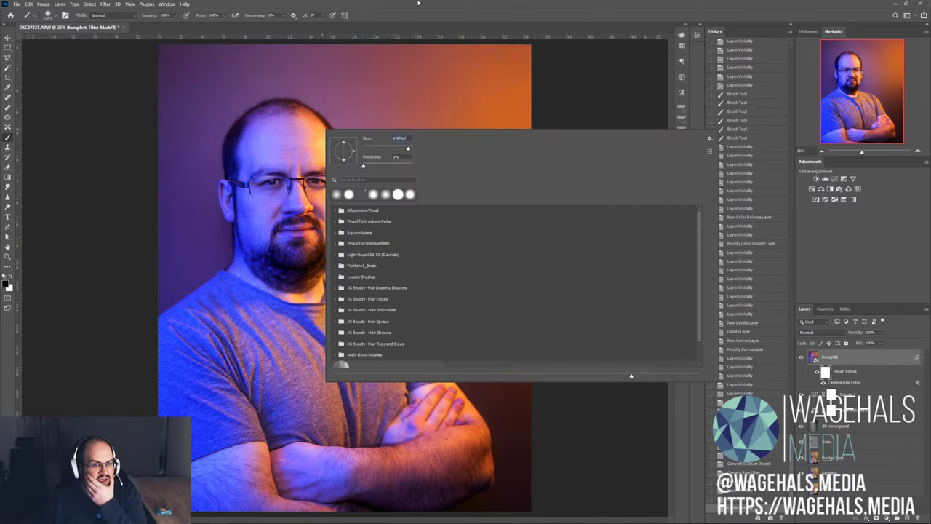
key("Return")
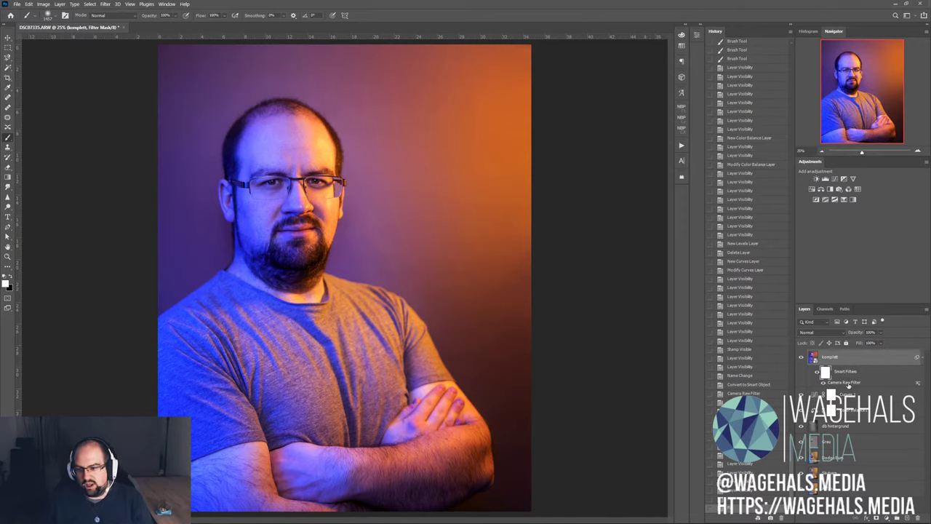
left_click(846, 383)
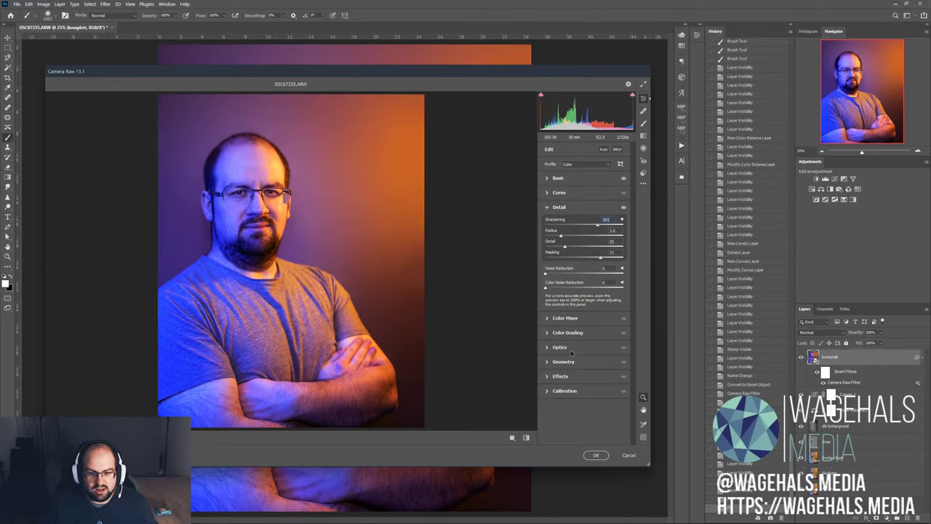
- Add film grain and a negative corner vignette under Effects, then apply Camera Raw
left_click(570, 363)
left_click(566, 266)
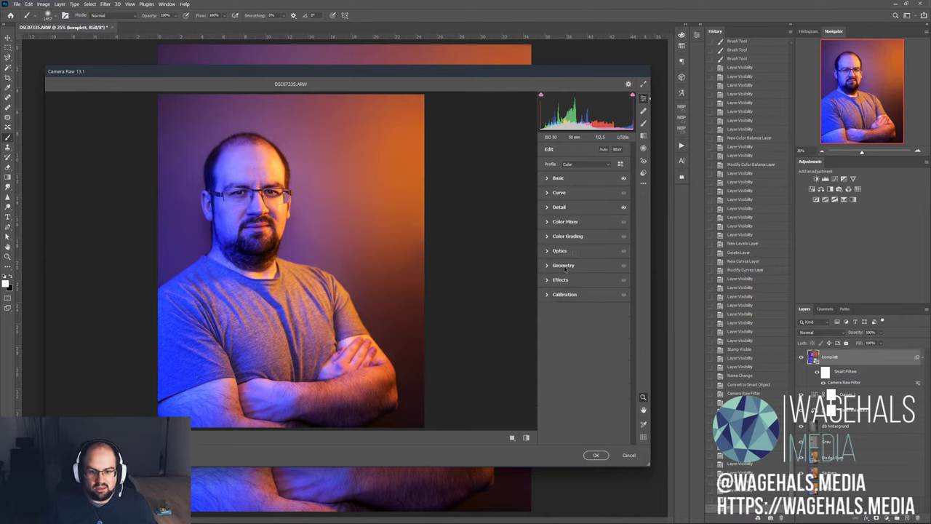
left_click(562, 283)
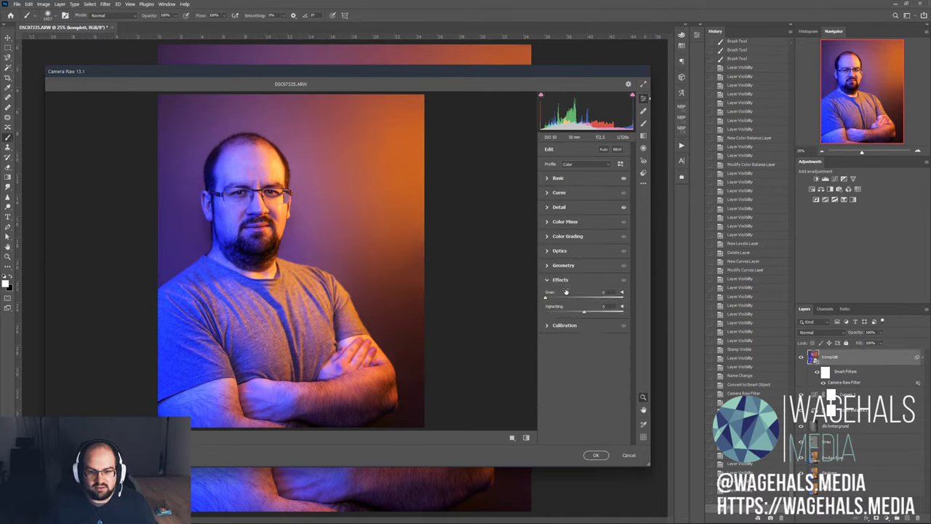
left_click_drag(564, 300, 591, 298)
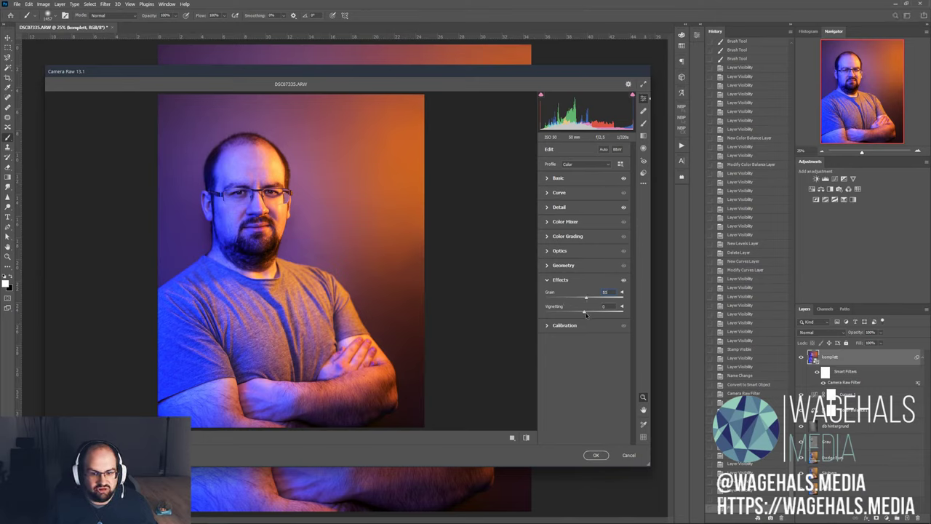
left_click_drag(589, 311, 573, 313)
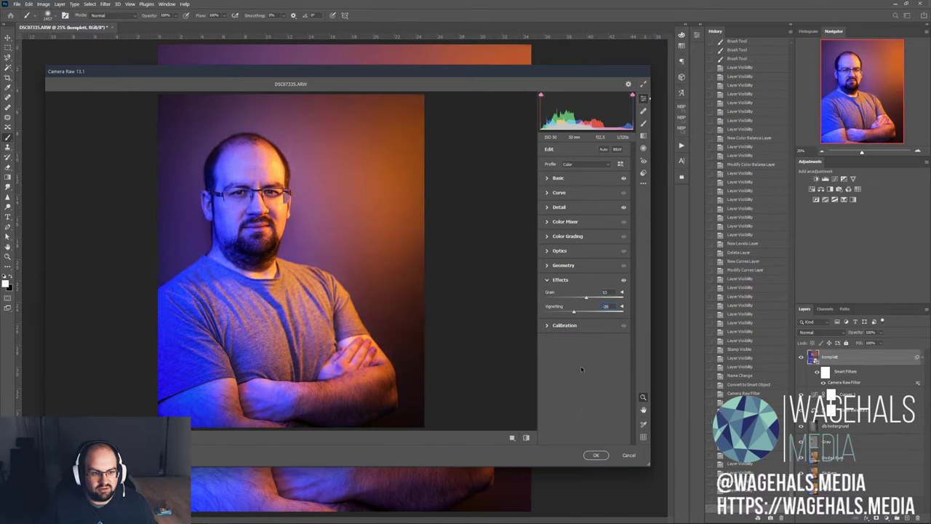
left_click(595, 455)
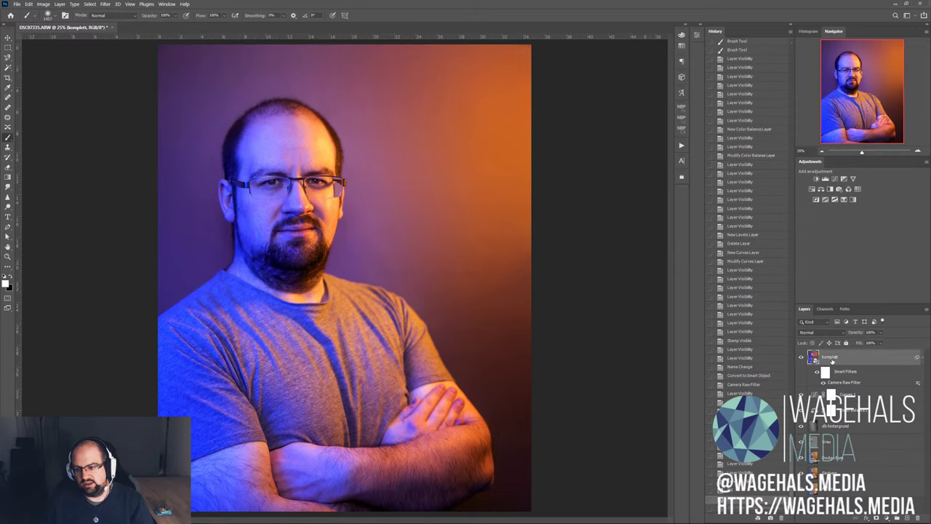
left_click(801, 358)
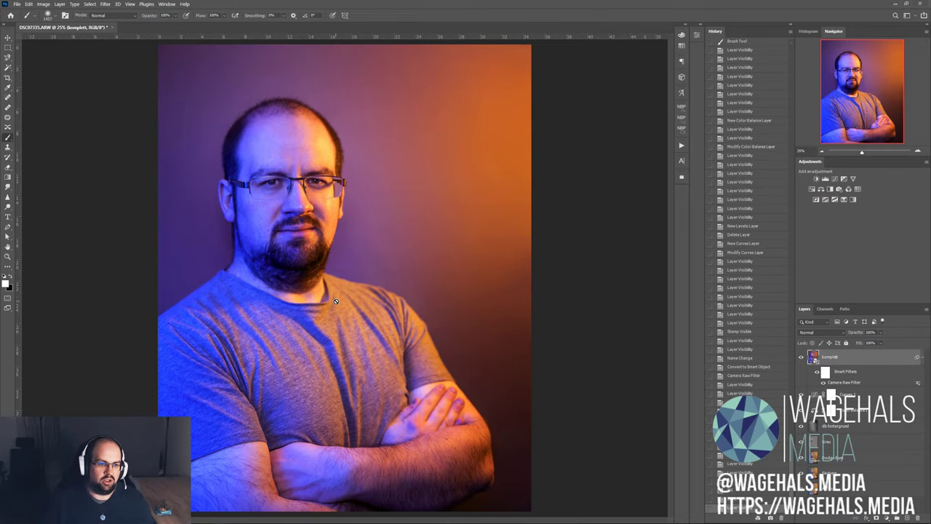
- Zoom out to the whole photo and add a Color Lookup adjustment layer
key("ctrl+minus")
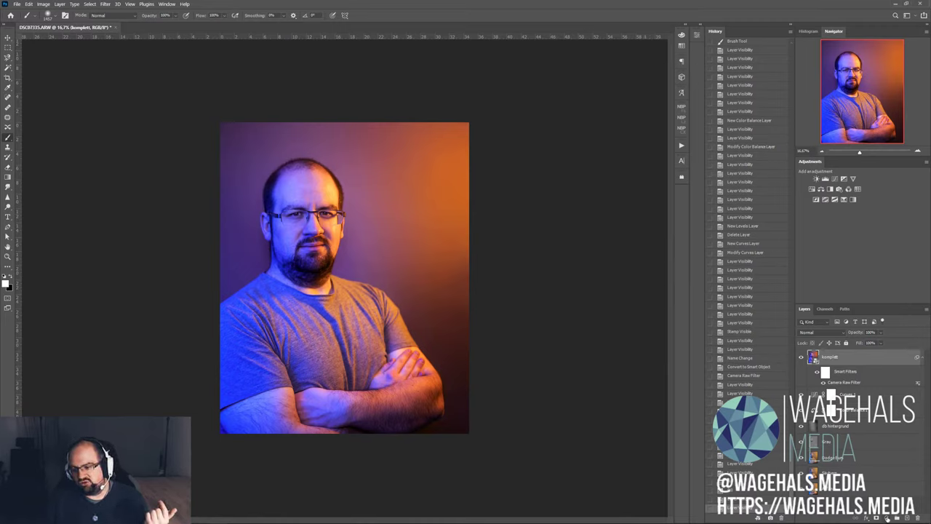
left_click(889, 518)
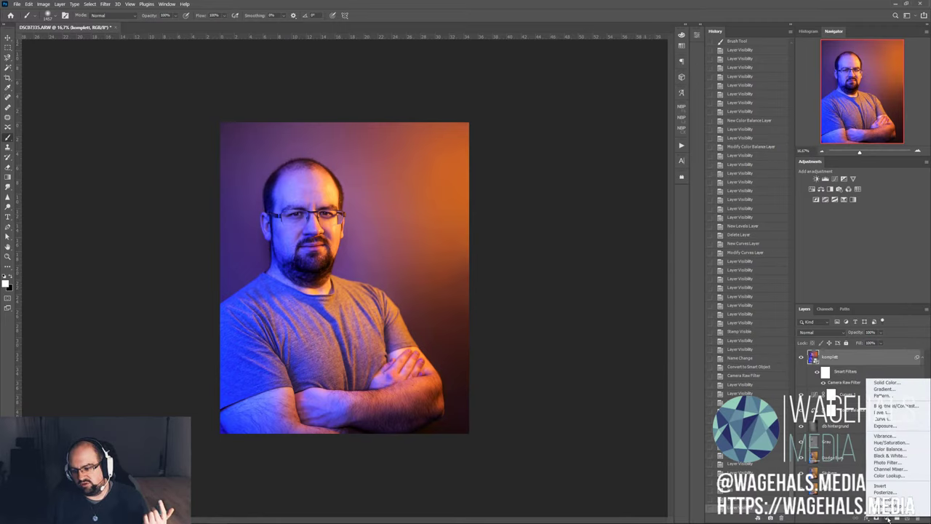
key("Escape")
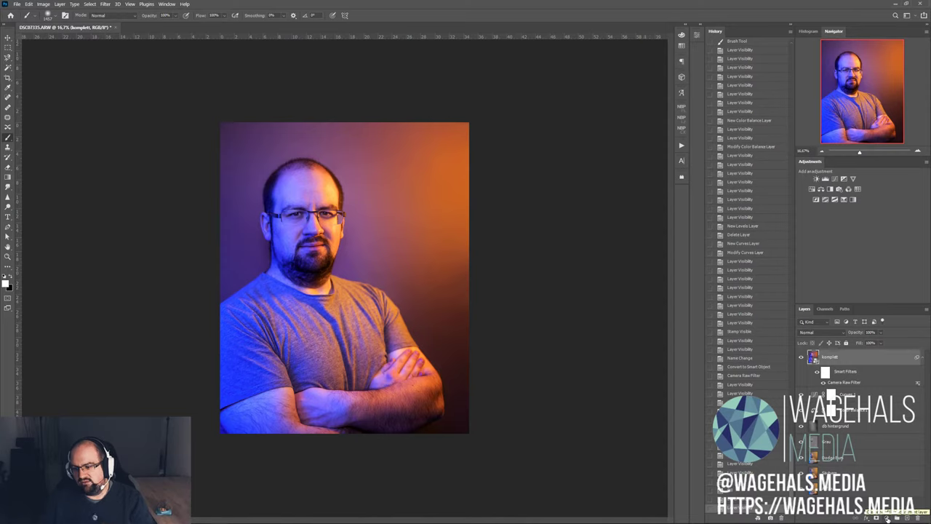
left_click(886, 518)
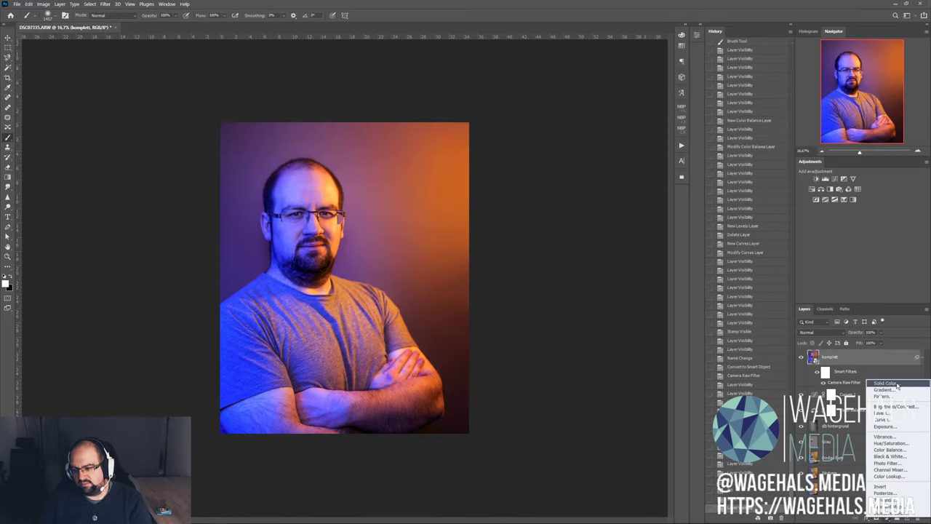
left_click(909, 477)
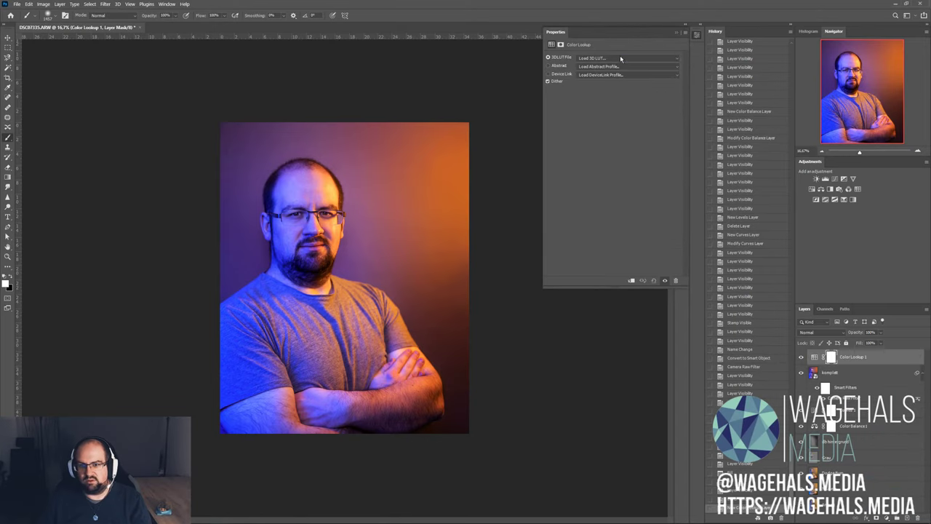
- Compare 2Strip, 3Strip, Crisp_Warm, EdgyAmber and filmstock LUTs, settling on Fuji ETERNA 250D Kodak 2395
left_click(620, 58)
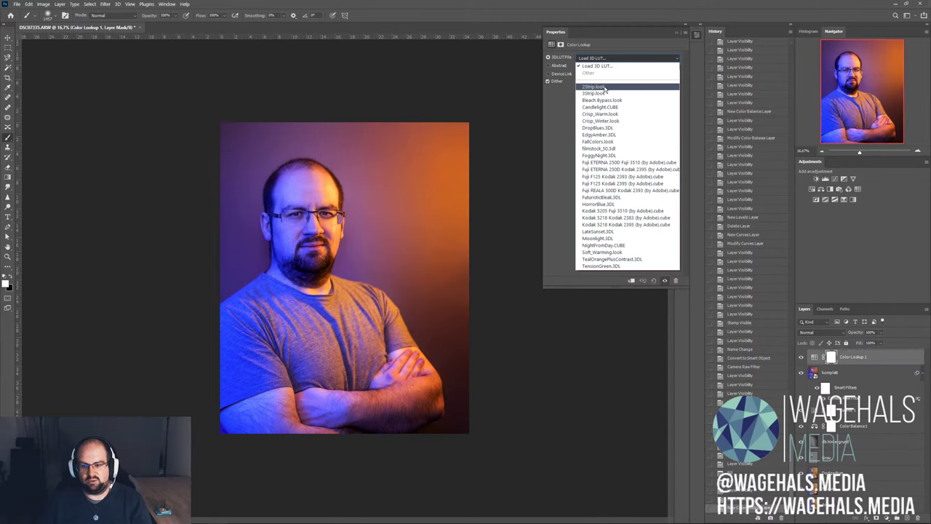
left_click(604, 87)
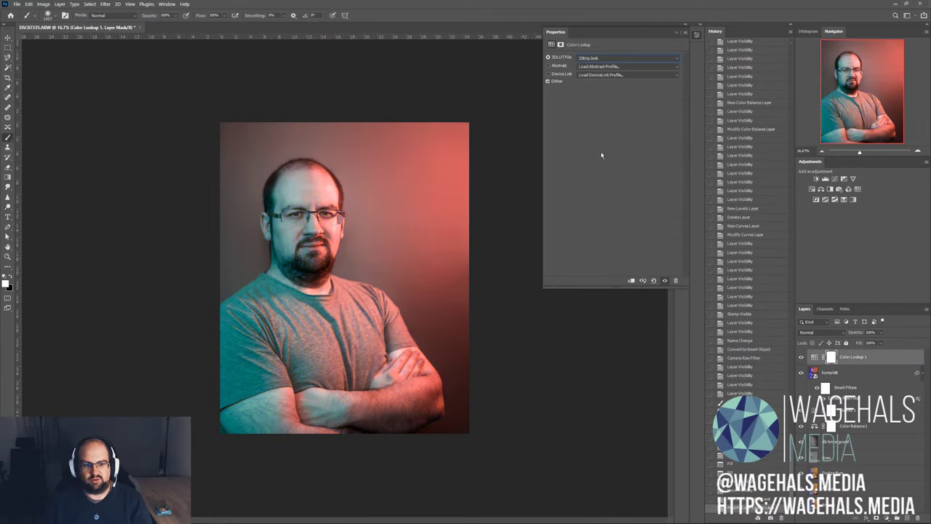
key("Down")
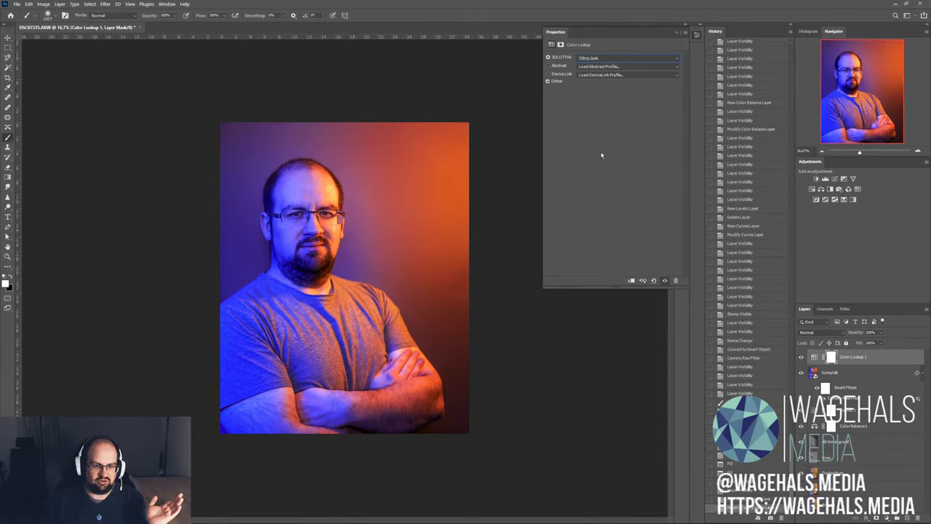
key("Down")
key("Down")
key("Down")
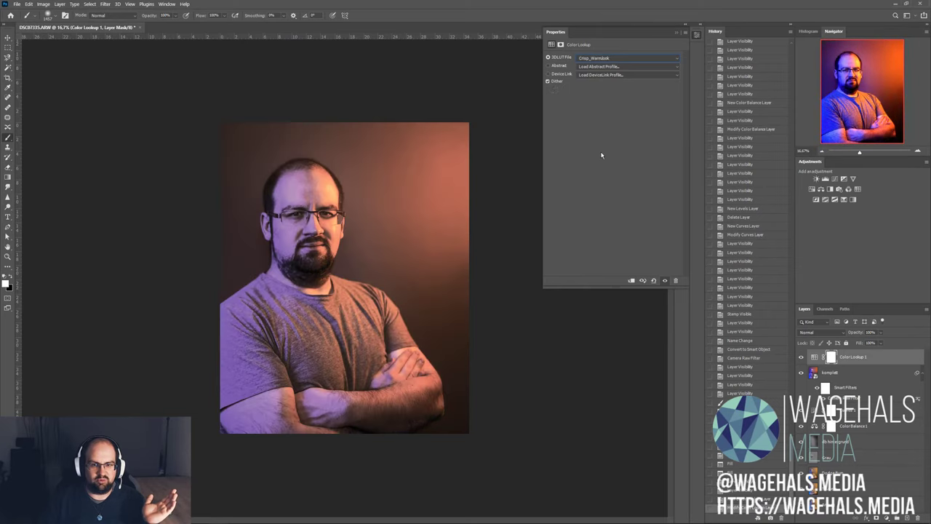
key("Down")
key("Down")
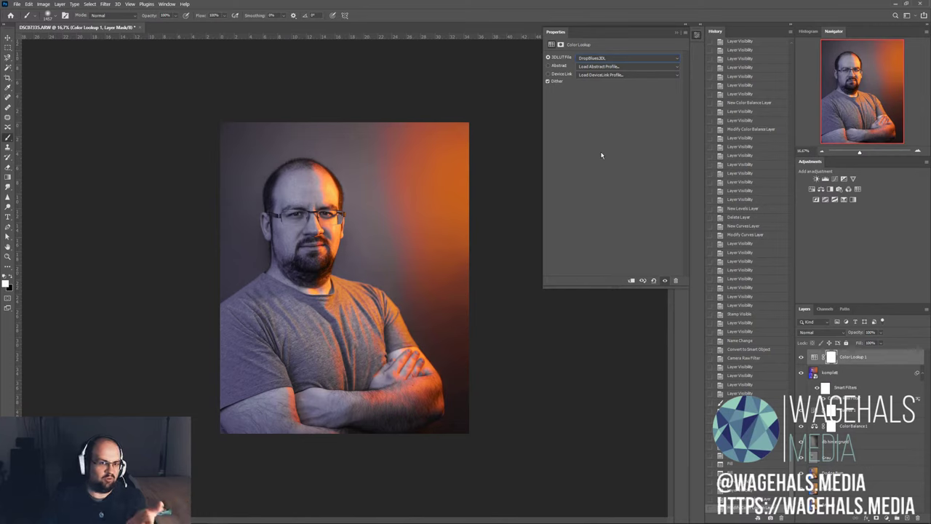
key("Down")
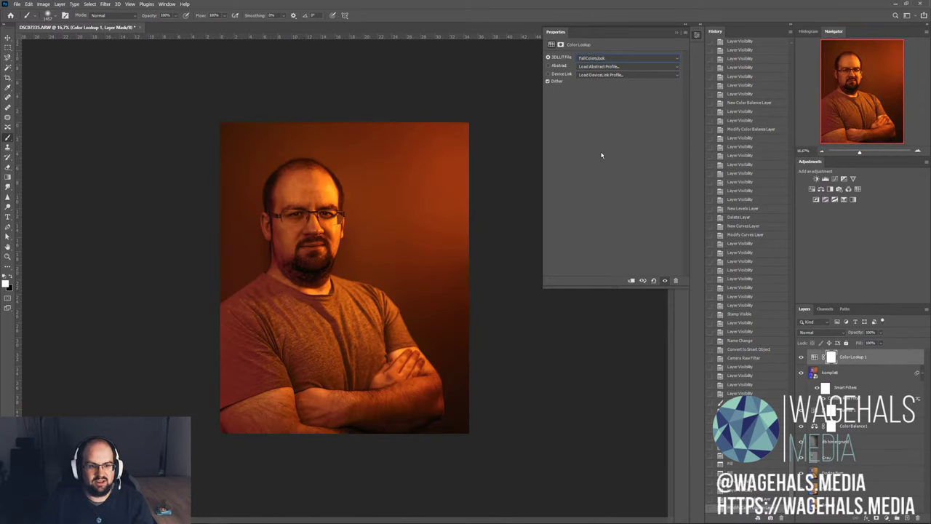
key("Down")
key("Down")
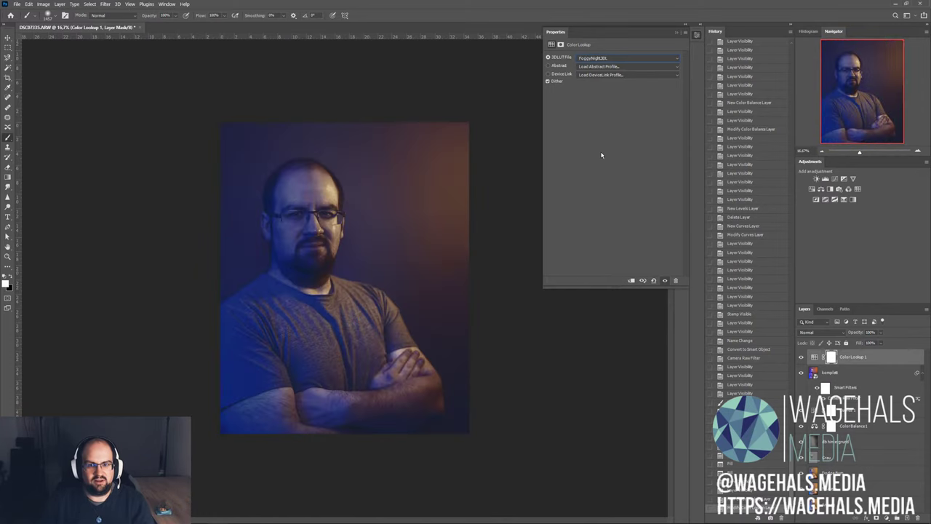
key("Down")
key("Down")
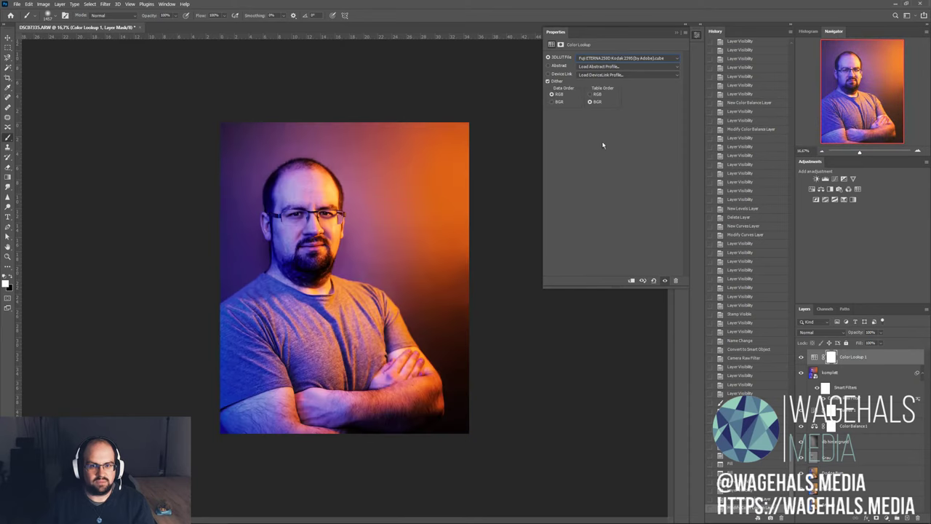
key("Down")
key("Up")
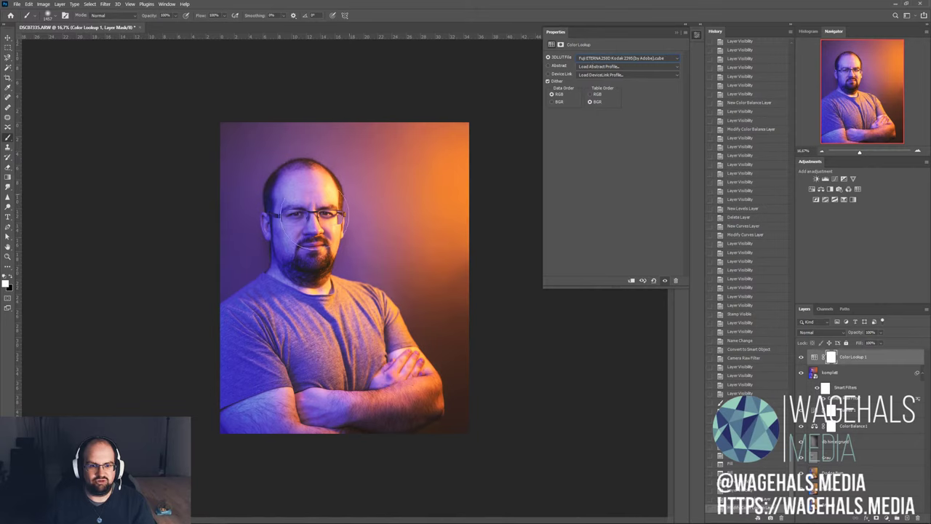
left_click(820, 332)
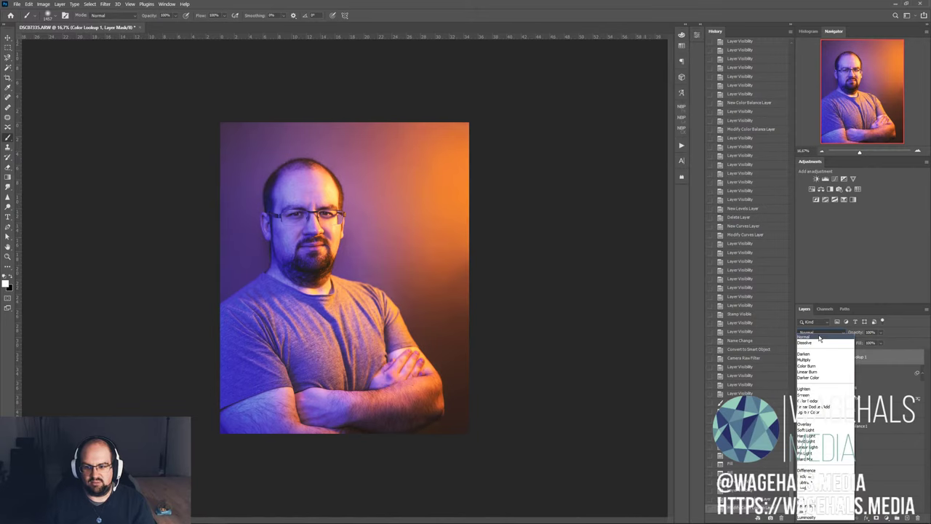
- Cycle the lookup layer through Multiply, Color Dodge, Soft Light and Vivid Light, then back to Normal
key("Down")
key("Return")
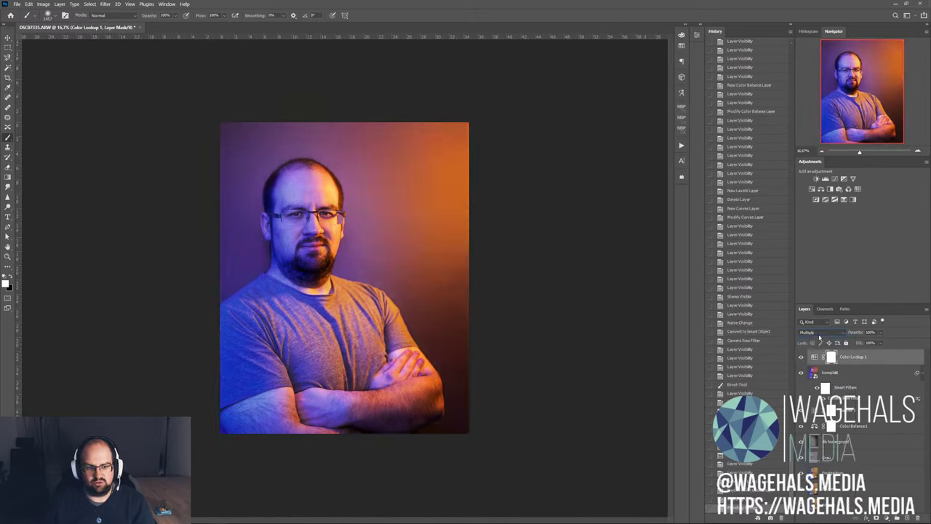
key("Down")
key("Down")
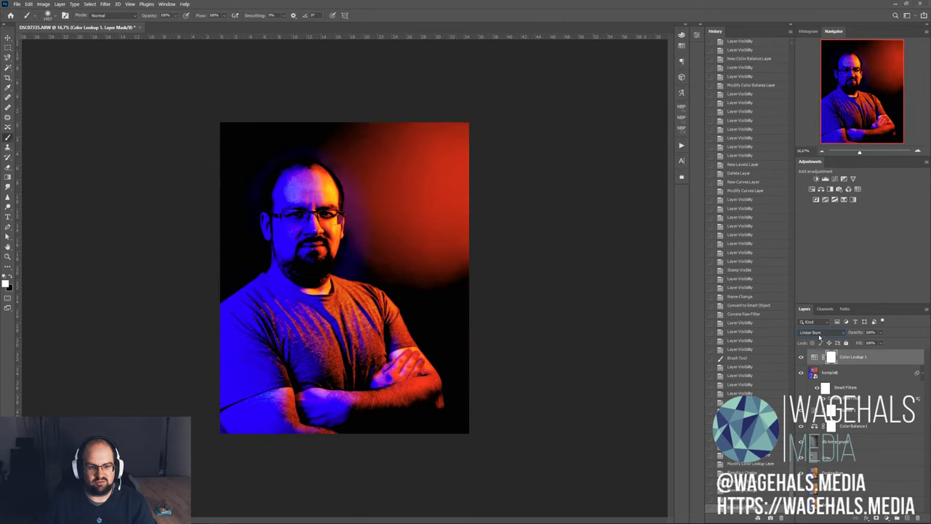
key("Down")
key("Down")
key("Down")
key("Down")
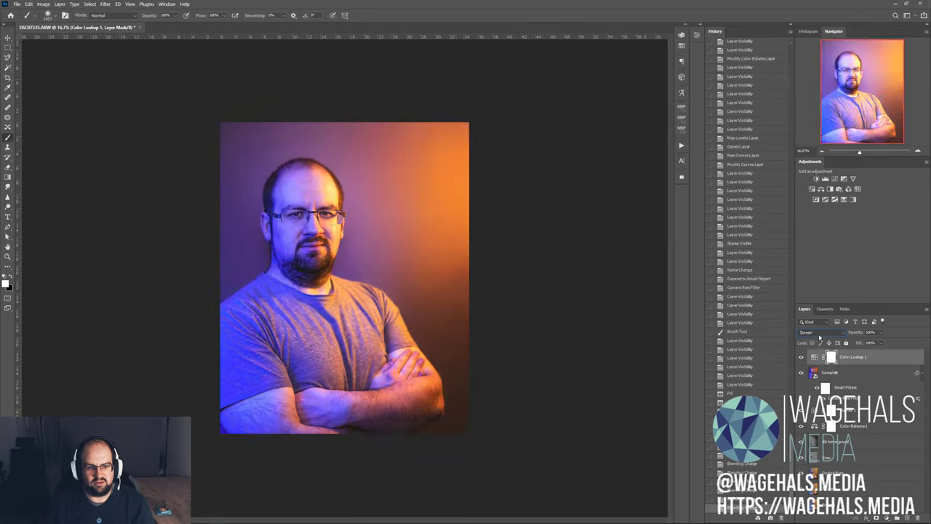
key("Down")
key("Down")
key("Down")
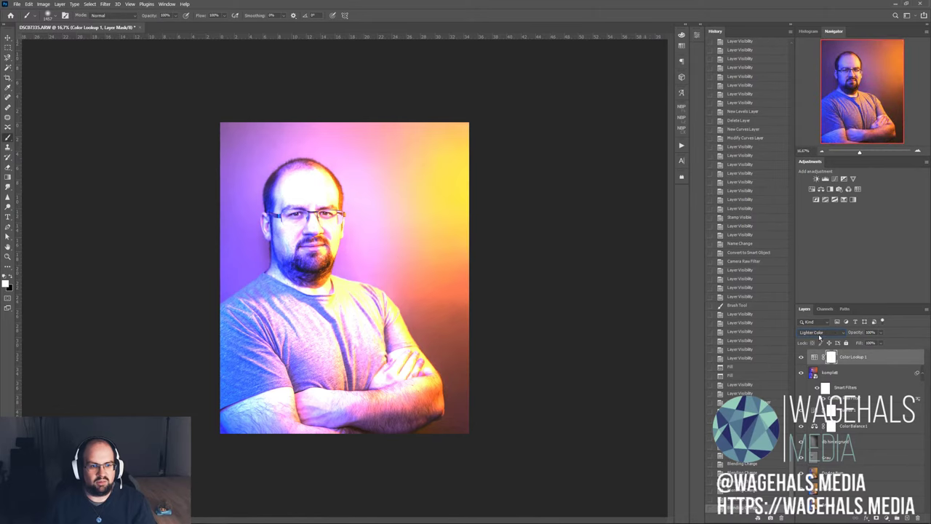
key("Down")
key("Down")
key("Down")
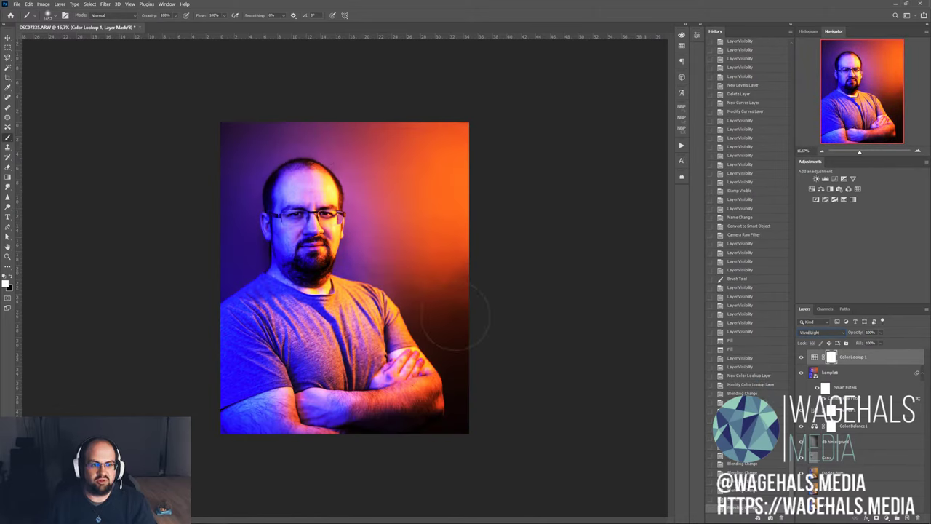
key("Down")
left_click(811, 333)
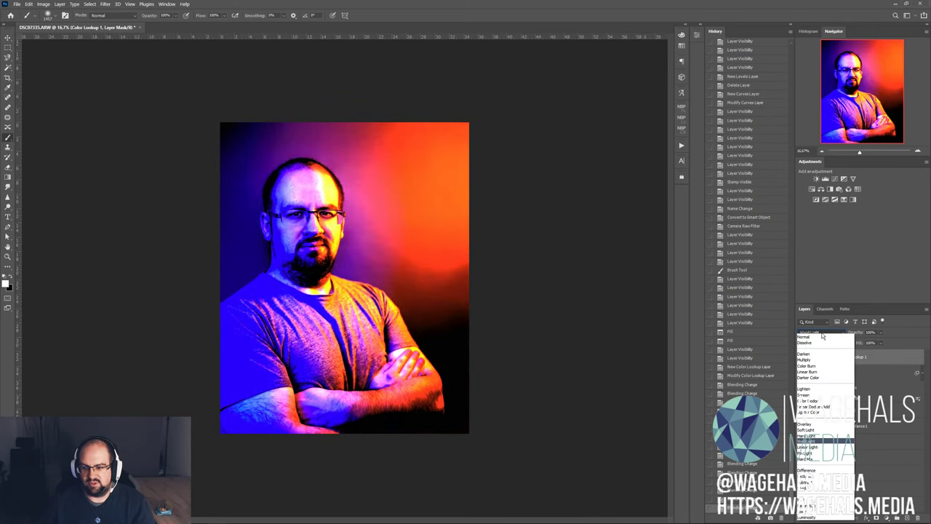
left_click(811, 337)
- Switch the Color Lookup LUT to TealOrangePlusContrast
double_click(814, 357)
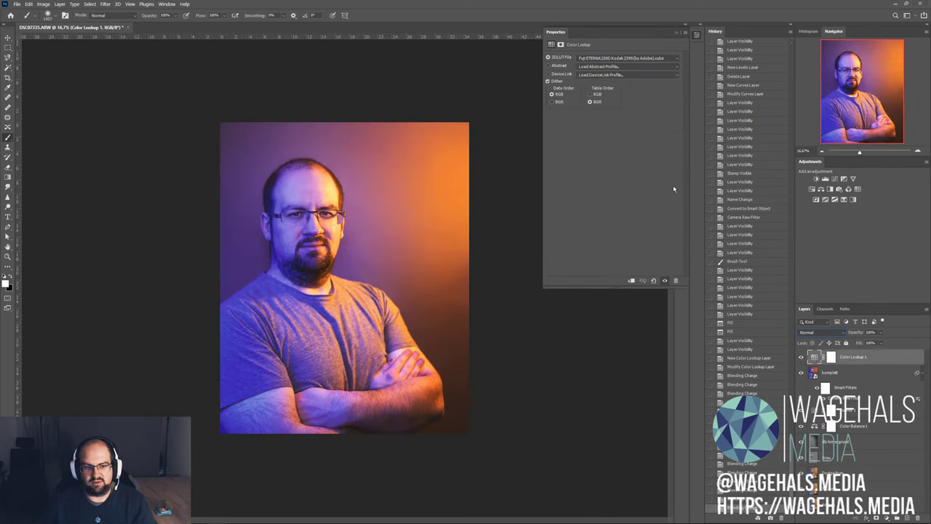
left_click(629, 58)
scroll(629, 109, "up", 1)
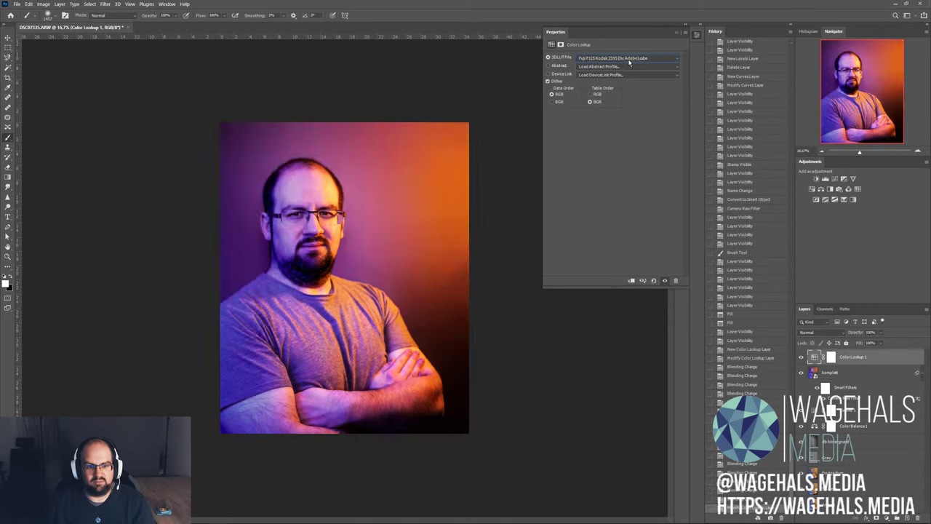
left_click(629, 58)
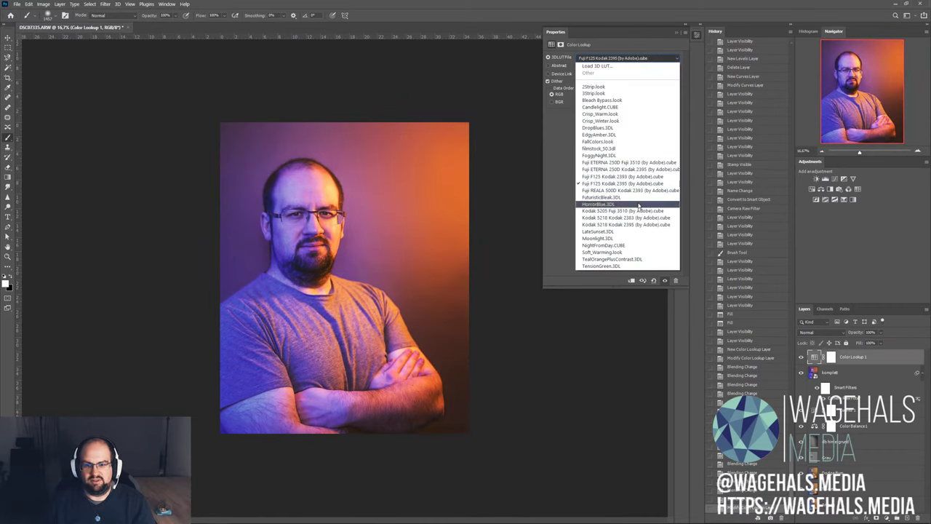
left_click(637, 261)
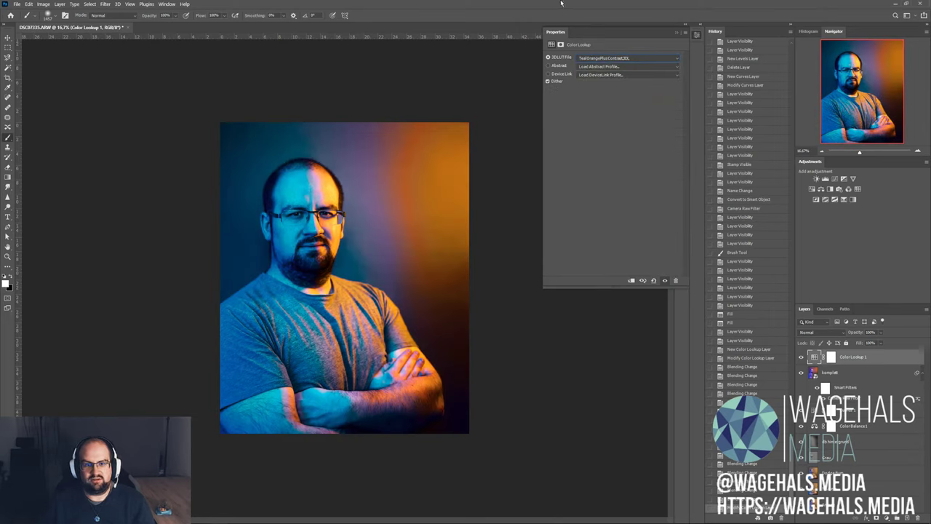
left_click(561, 4)
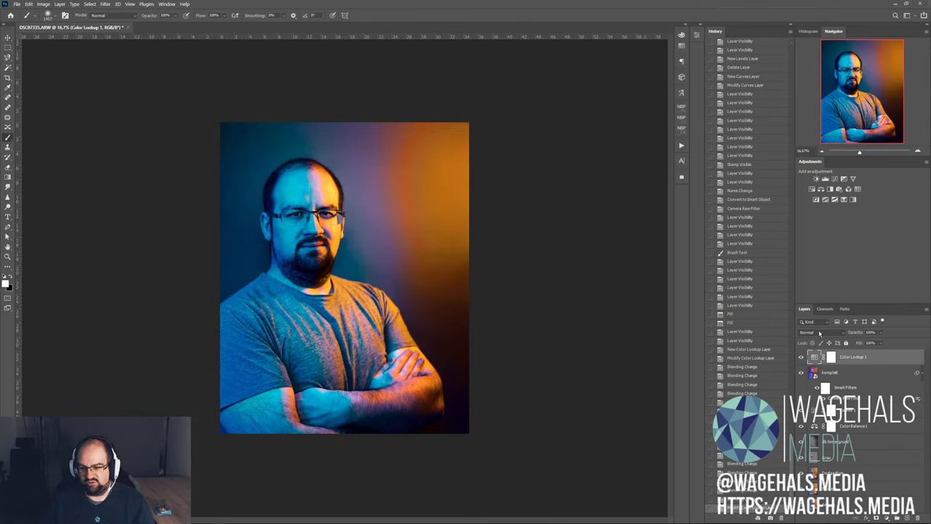
- Review the TealOrangePlusContrast look once more, then delete the Color Lookup layer
scroll(818, 334, "down", 2)
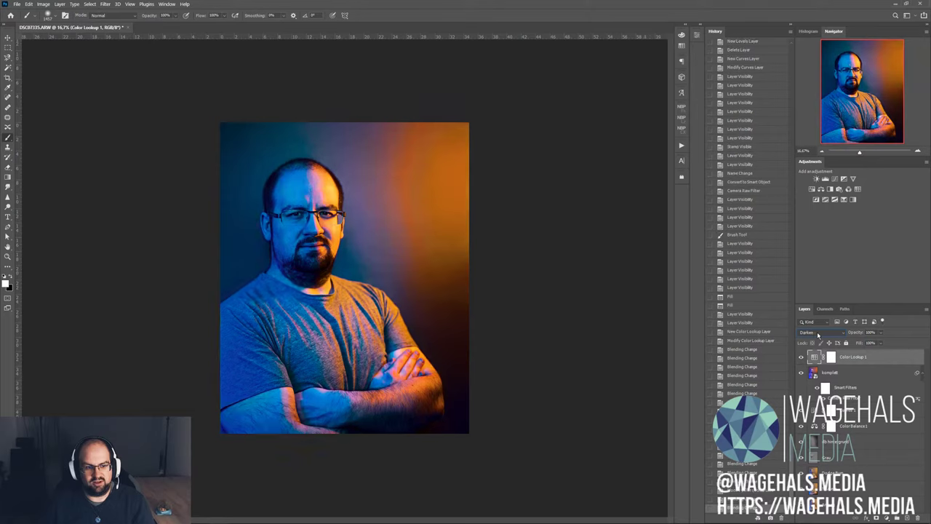
scroll(818, 334, "down", 2)
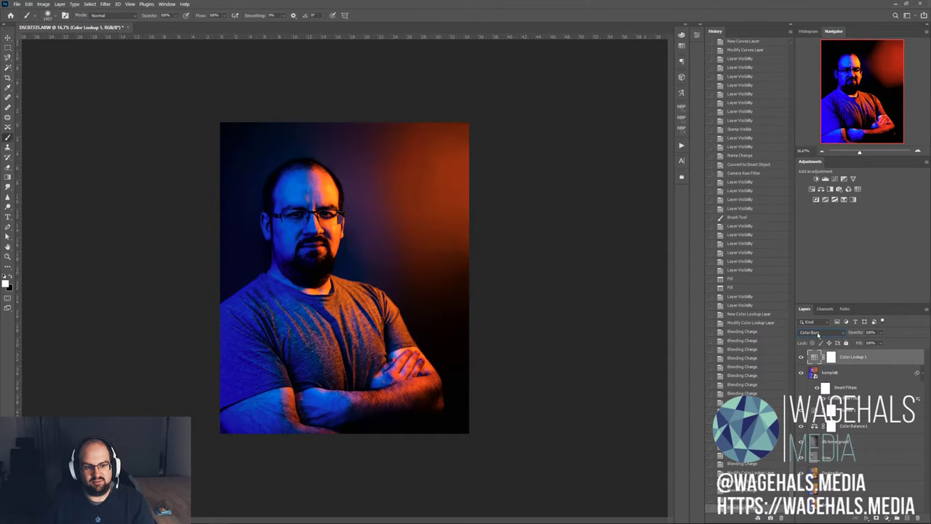
scroll(817, 334, "down", 1)
scroll(818, 334, "down", 1)
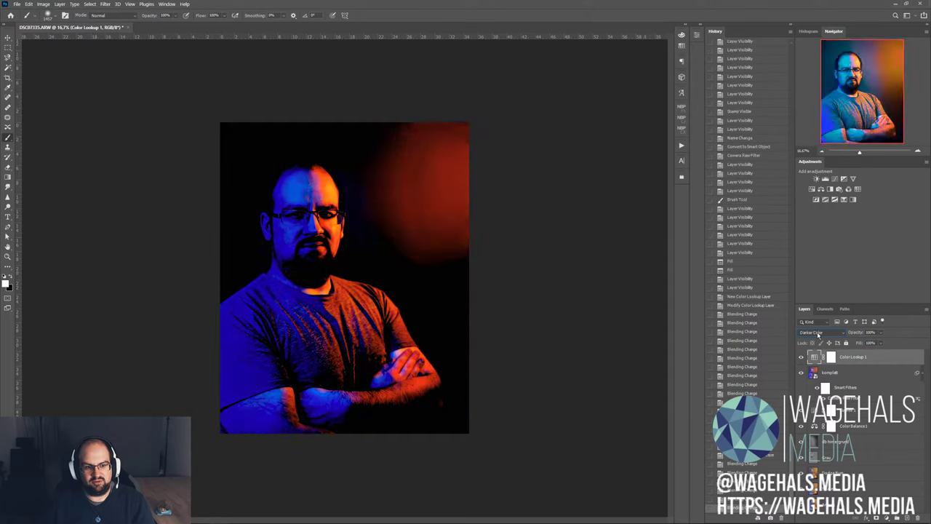
scroll(818, 334, "down", 1)
scroll(818, 334, "down", 1)
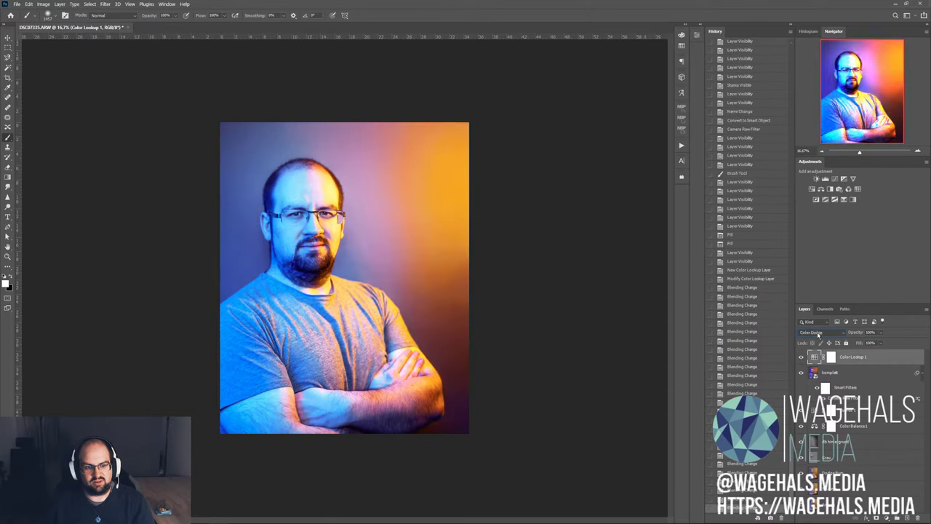
scroll(818, 334, "down", 1)
scroll(818, 334, "down", 1)
scroll(818, 334, "down", 1)
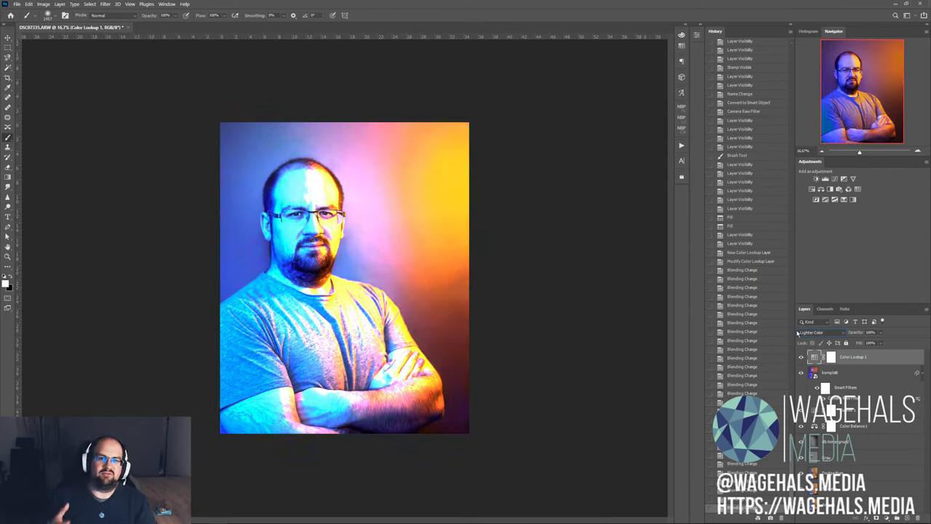
scroll(818, 334, "down", 1)
scroll(798, 334, "down", 1)
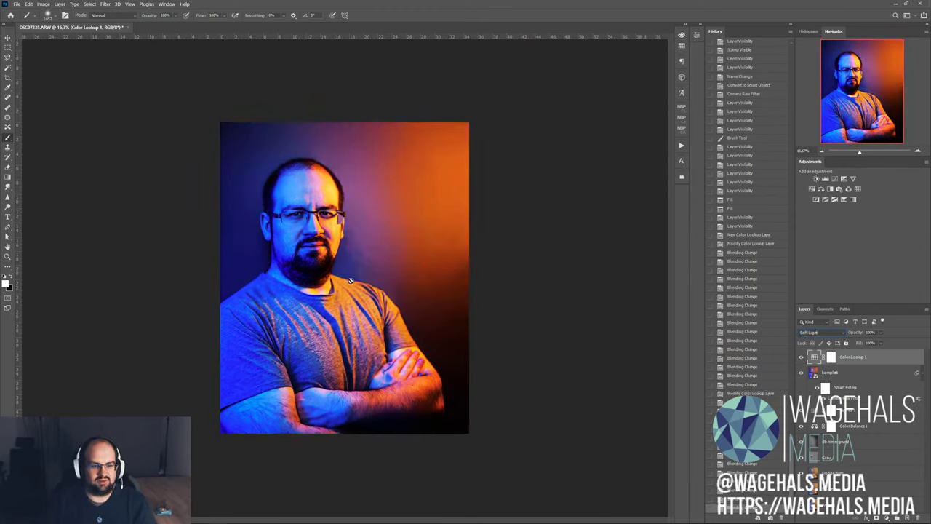
scroll(798, 333, "down", 1)
scroll(798, 333, "down", 1)
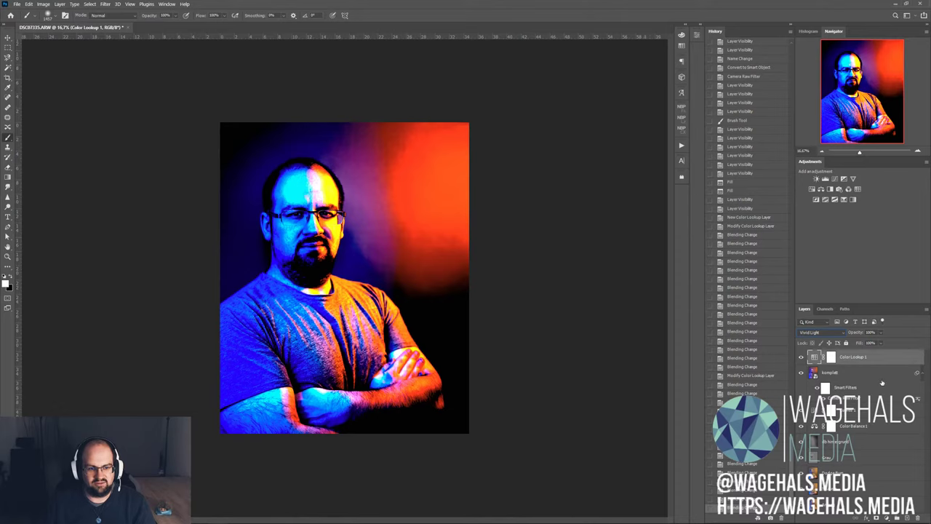
double_click(820, 358)
left_click(649, 59)
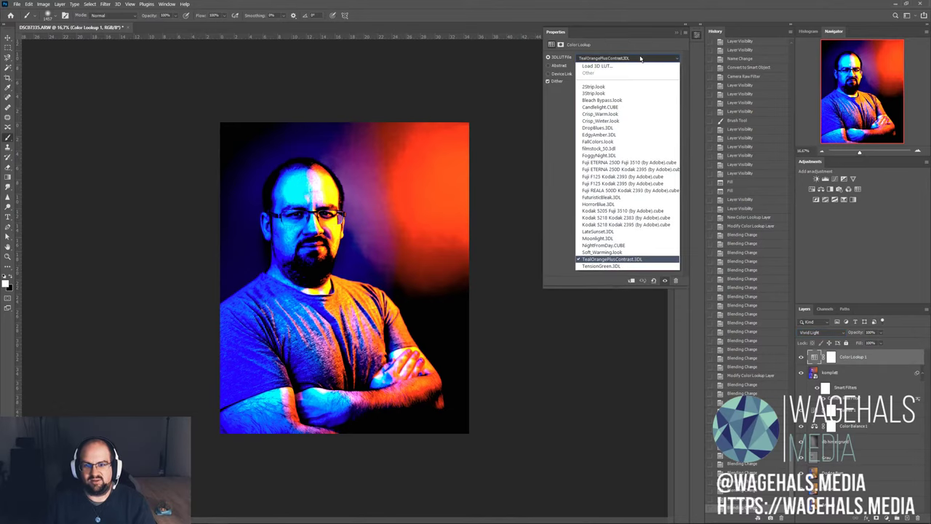
key("Escape")
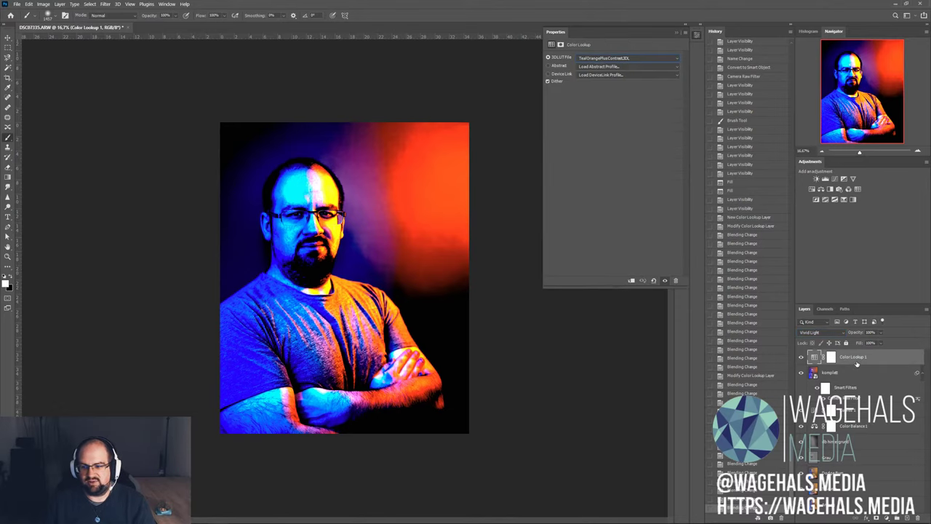
left_click_drag(857, 363, 917, 516)
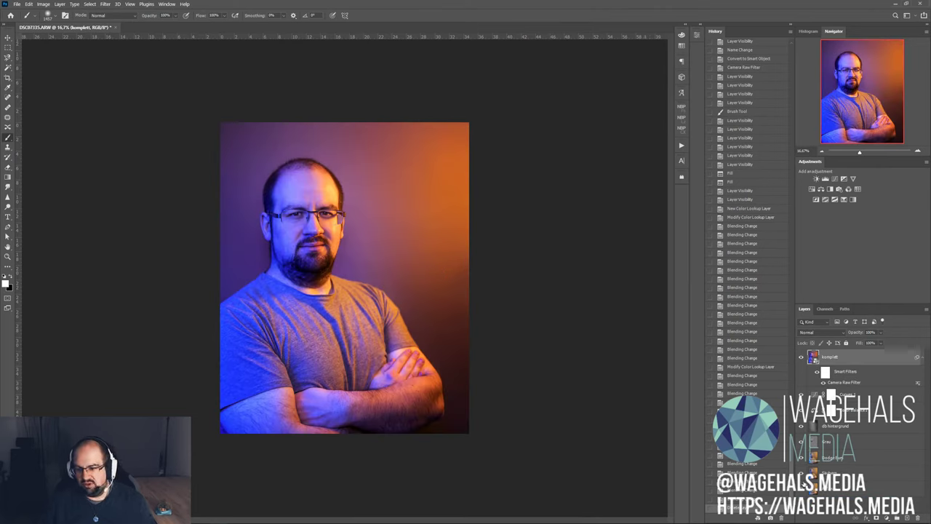
- Toggle the komplett layer's visibility on and off for a before/after comparison
left_click(801, 357)
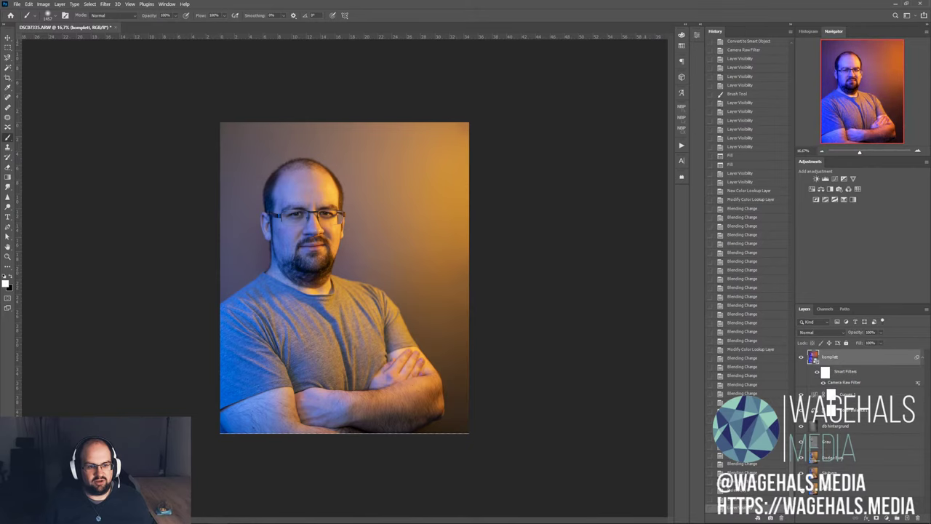
left_click(801, 357)
left_click(801, 357)
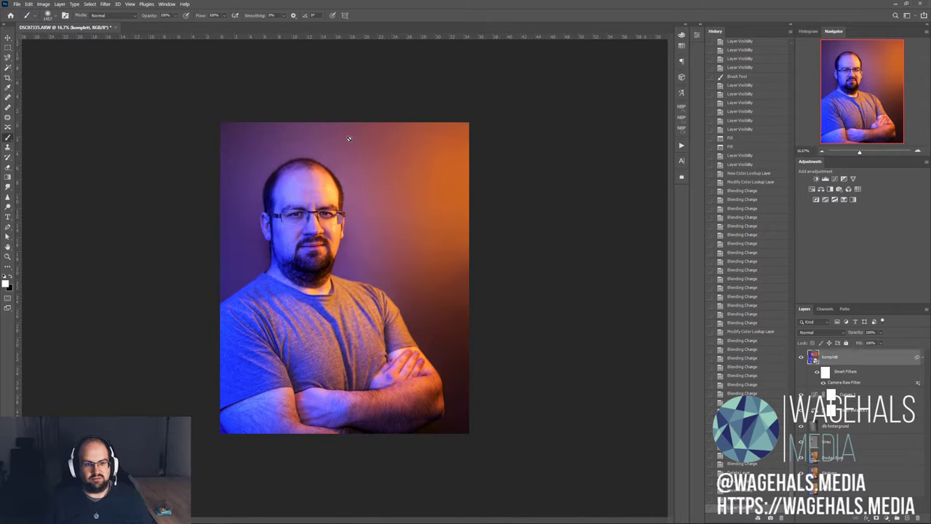
left_click(16, 3)
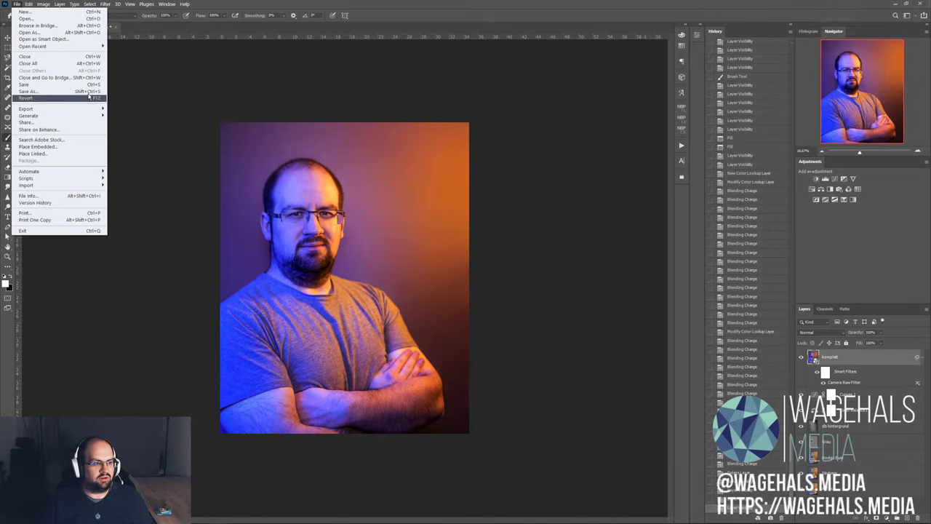
mouse_move(27, 109)
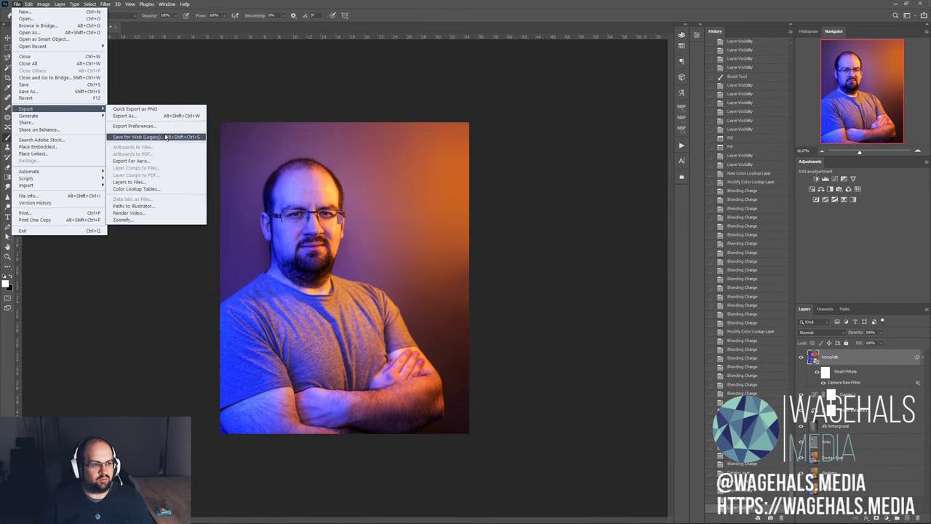
- In Save for Web (Legacy), resize the quality-100 JPEG export to 1638 × 2048 px
left_click(164, 142)
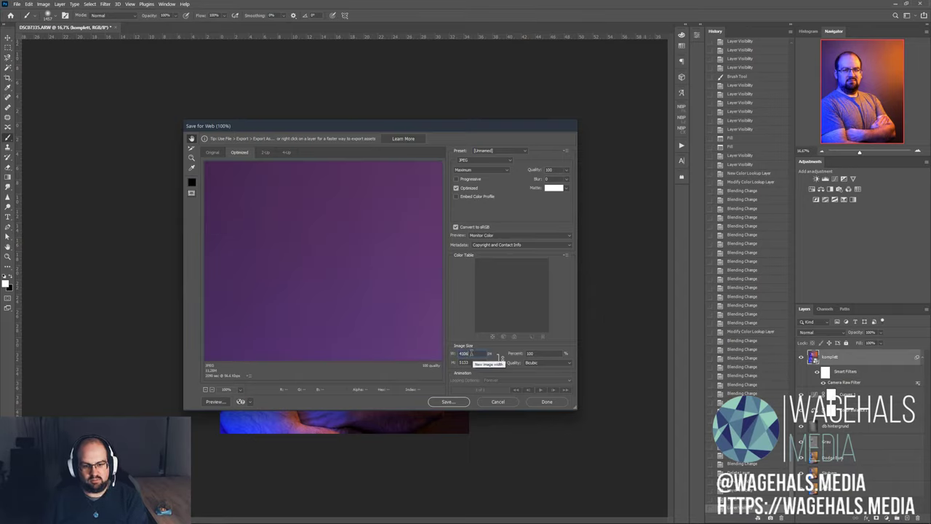
type("1500")
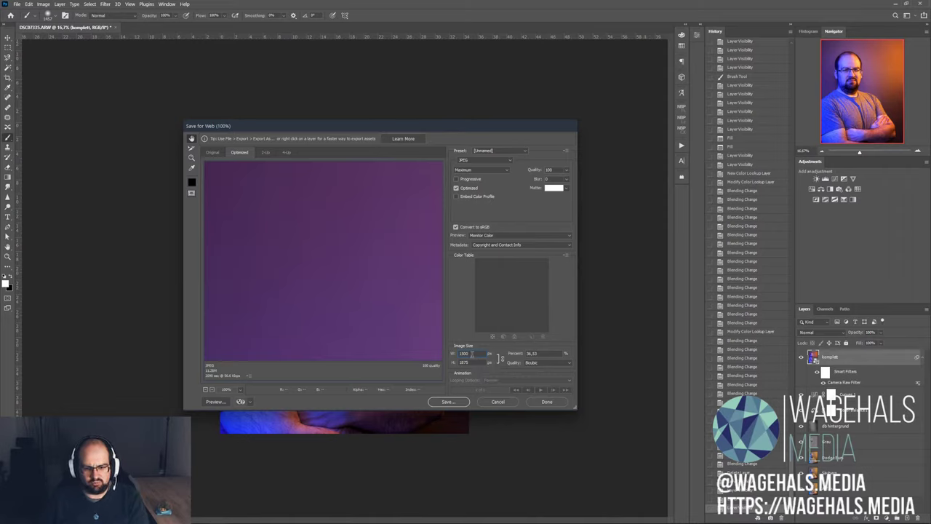
double_click(465, 353)
type("2048")
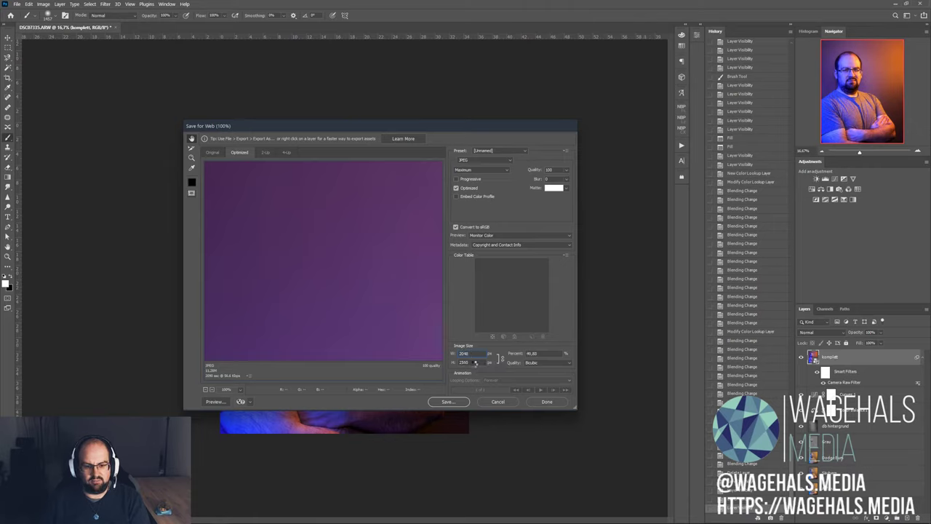
key("Tab")
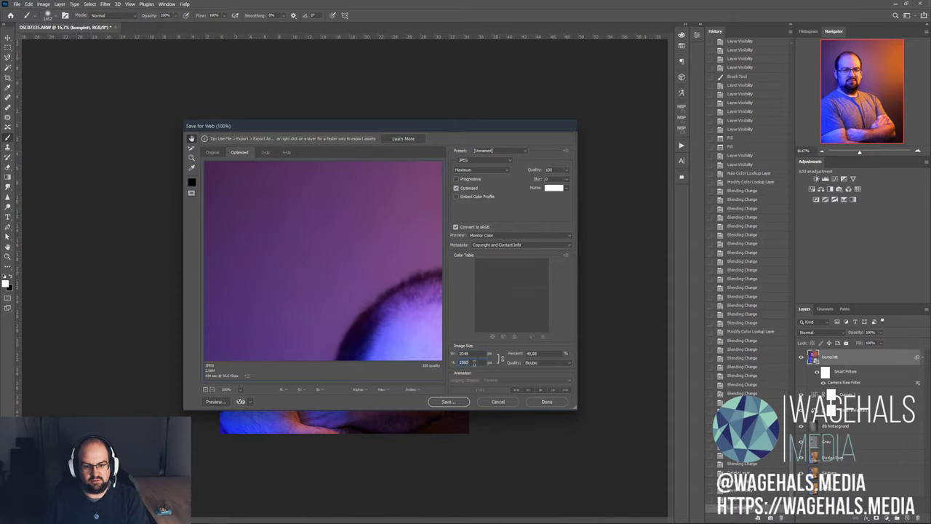
type("20")
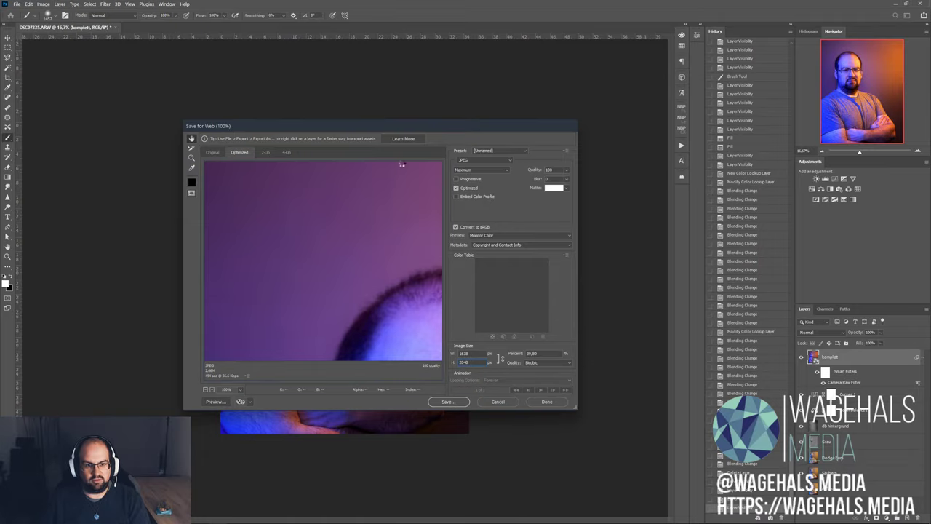
key("Return")
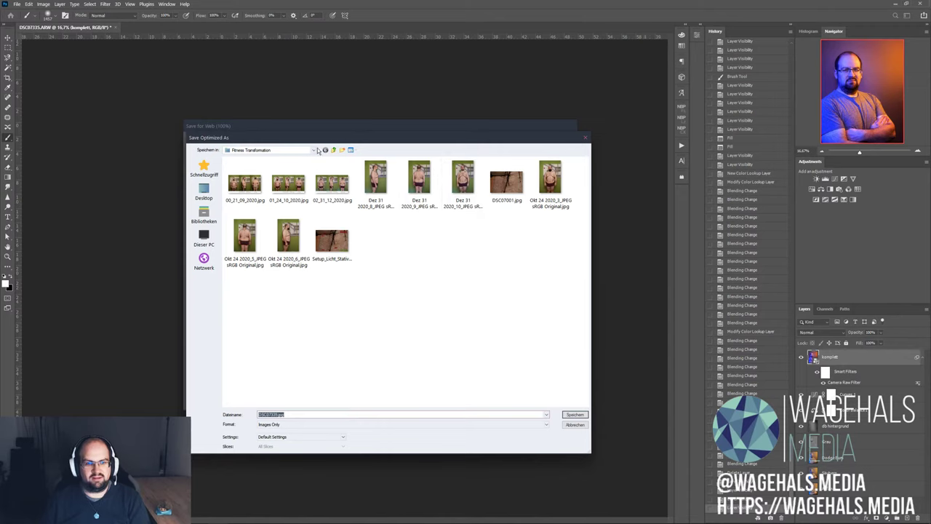
- Save the JPEG as 'ColorPortrait' at the root of the 256SSD (D:) drive
left_click(334, 150)
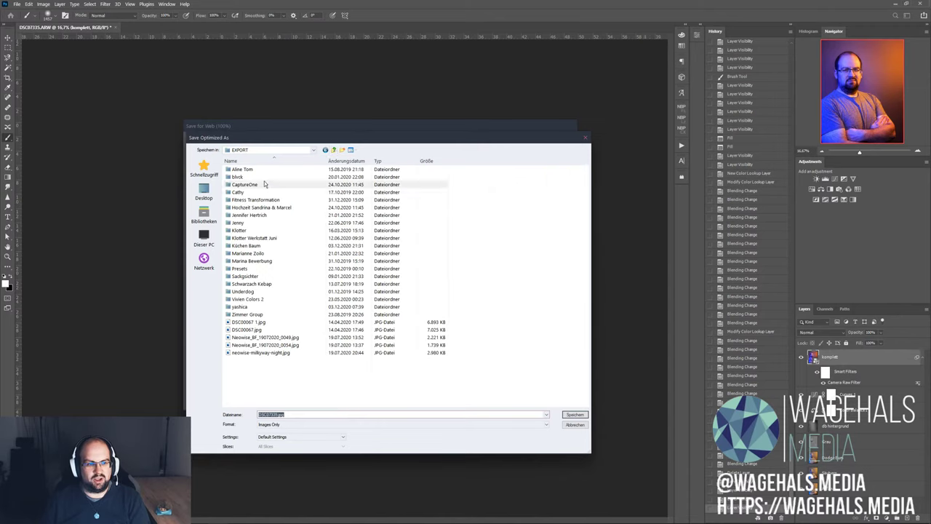
left_click(334, 150)
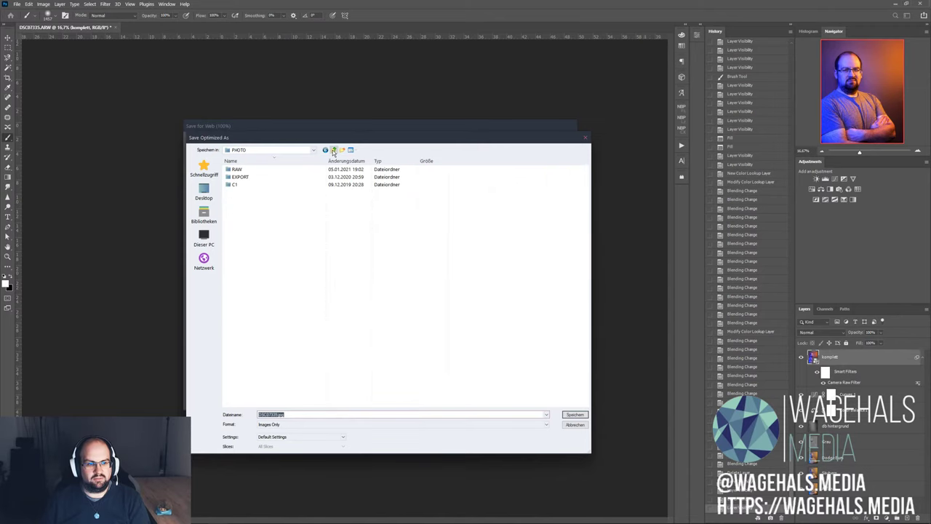
left_click(334, 149)
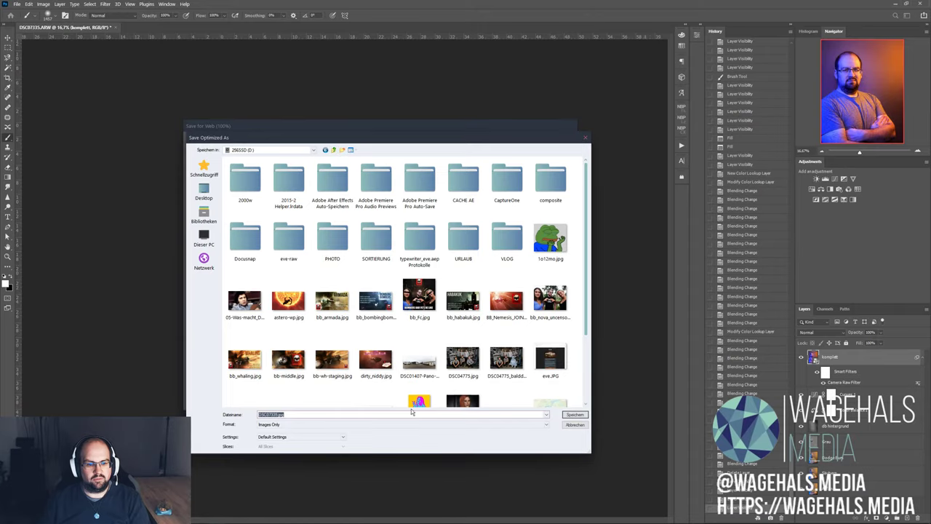
type("ColorPortrai")
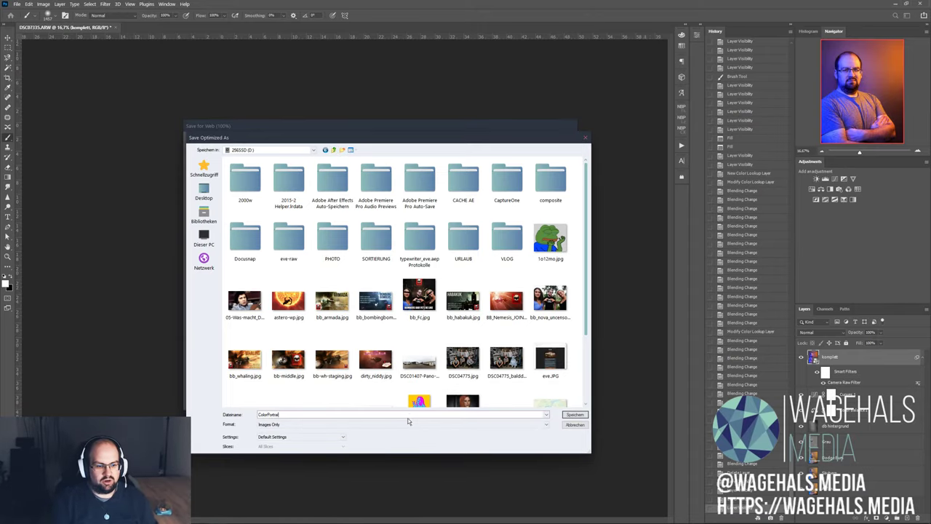
key("Return")
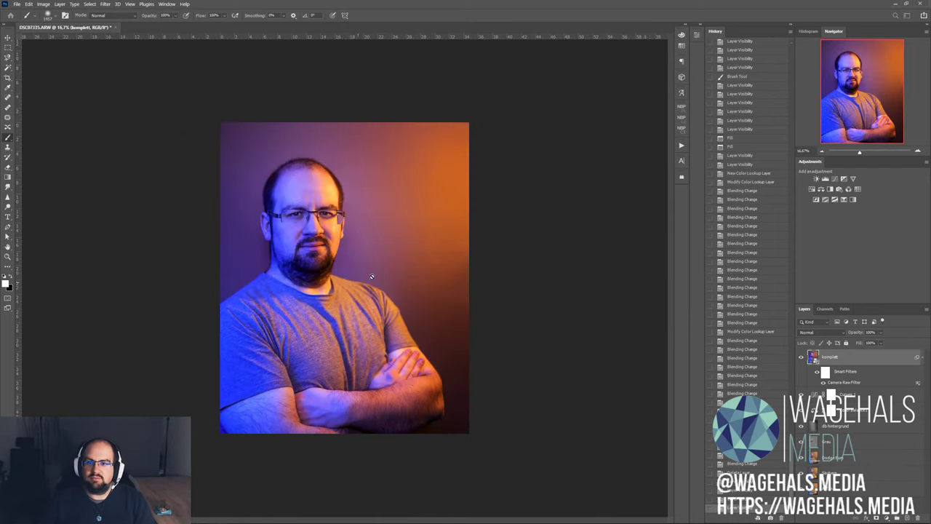
- Restore Photoshop to a smaller window and move it up-left to reveal the desktop
left_click(907, 5)
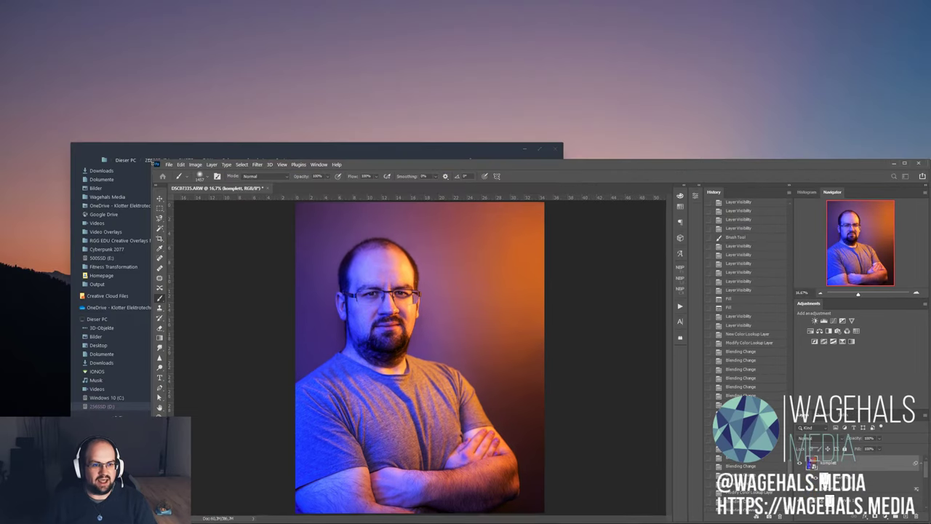
left_click_drag(375, 6, 464, 157)
left_click_drag(575, 165, 508, 48)
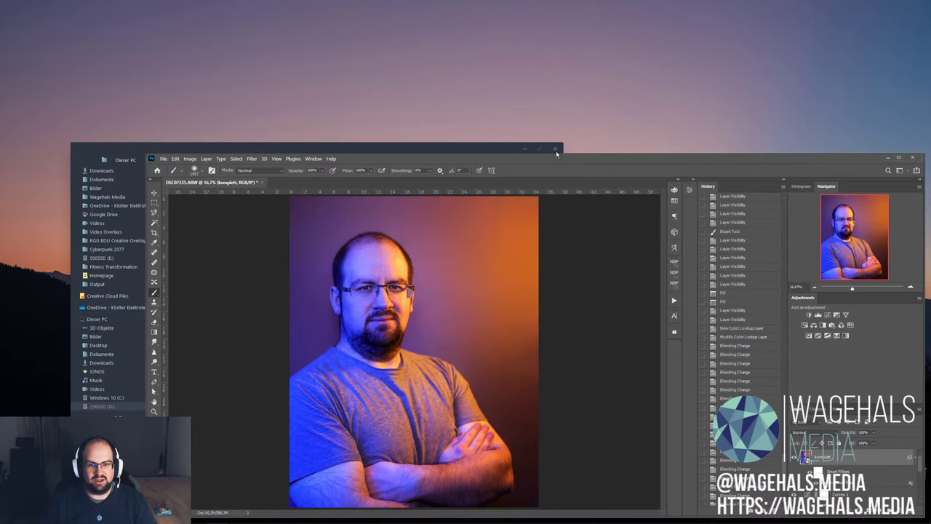